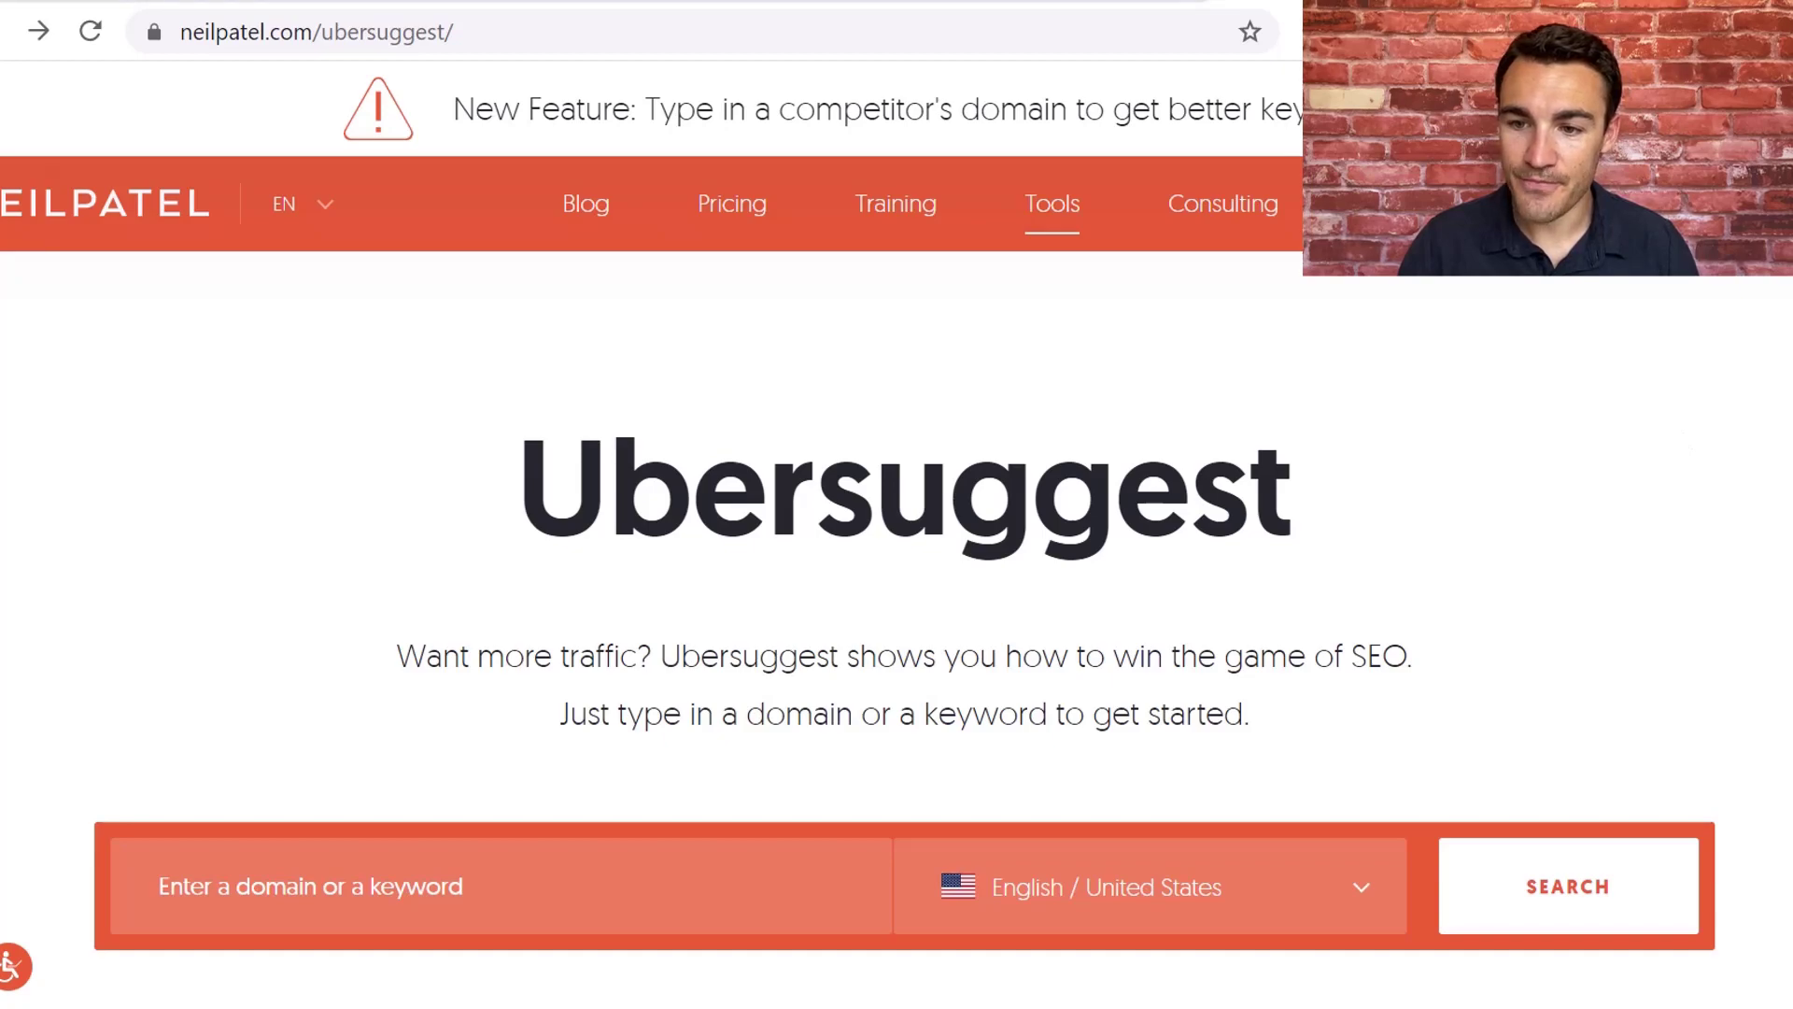
Open the alldoggos.com website in a new browser tab.
{"action": "key", "text": "ctrl+t"}
{"action": "type", "text": "alldogo"}
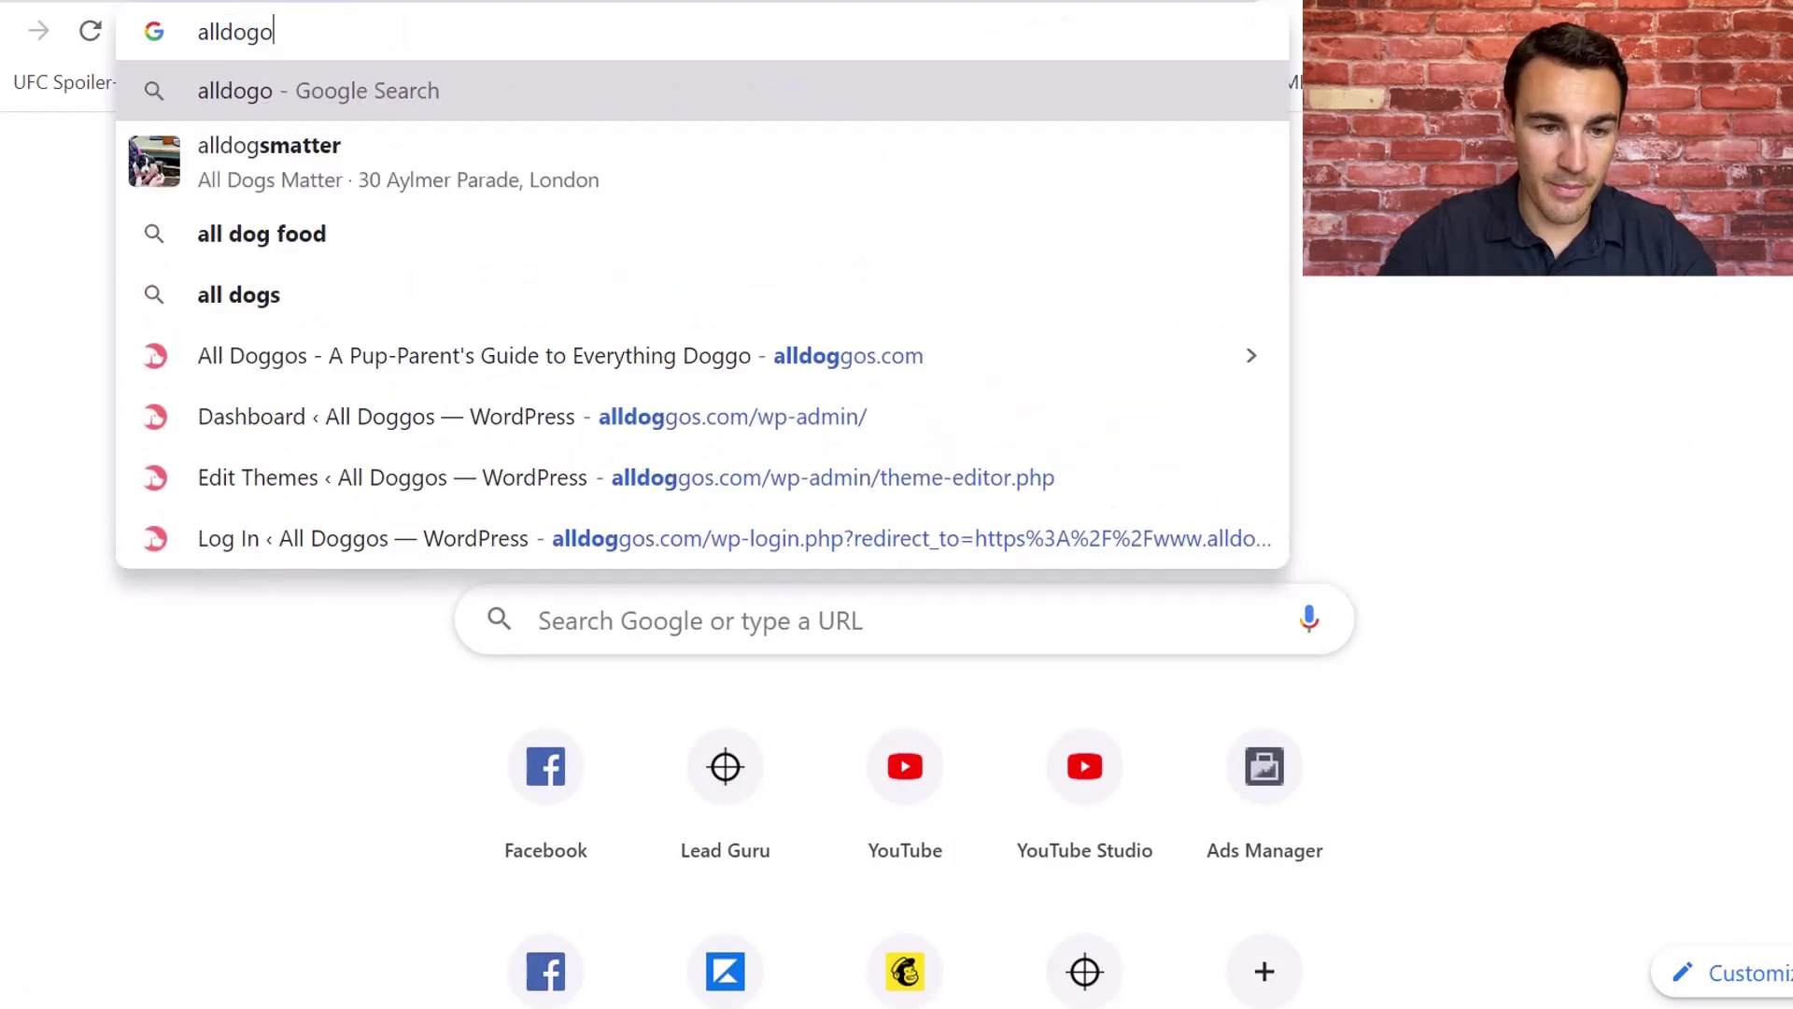
{"action": "key", "text": "BackSpace"}
{"action": "type", "text": "g"}
{"action": "key", "text": "Return"}
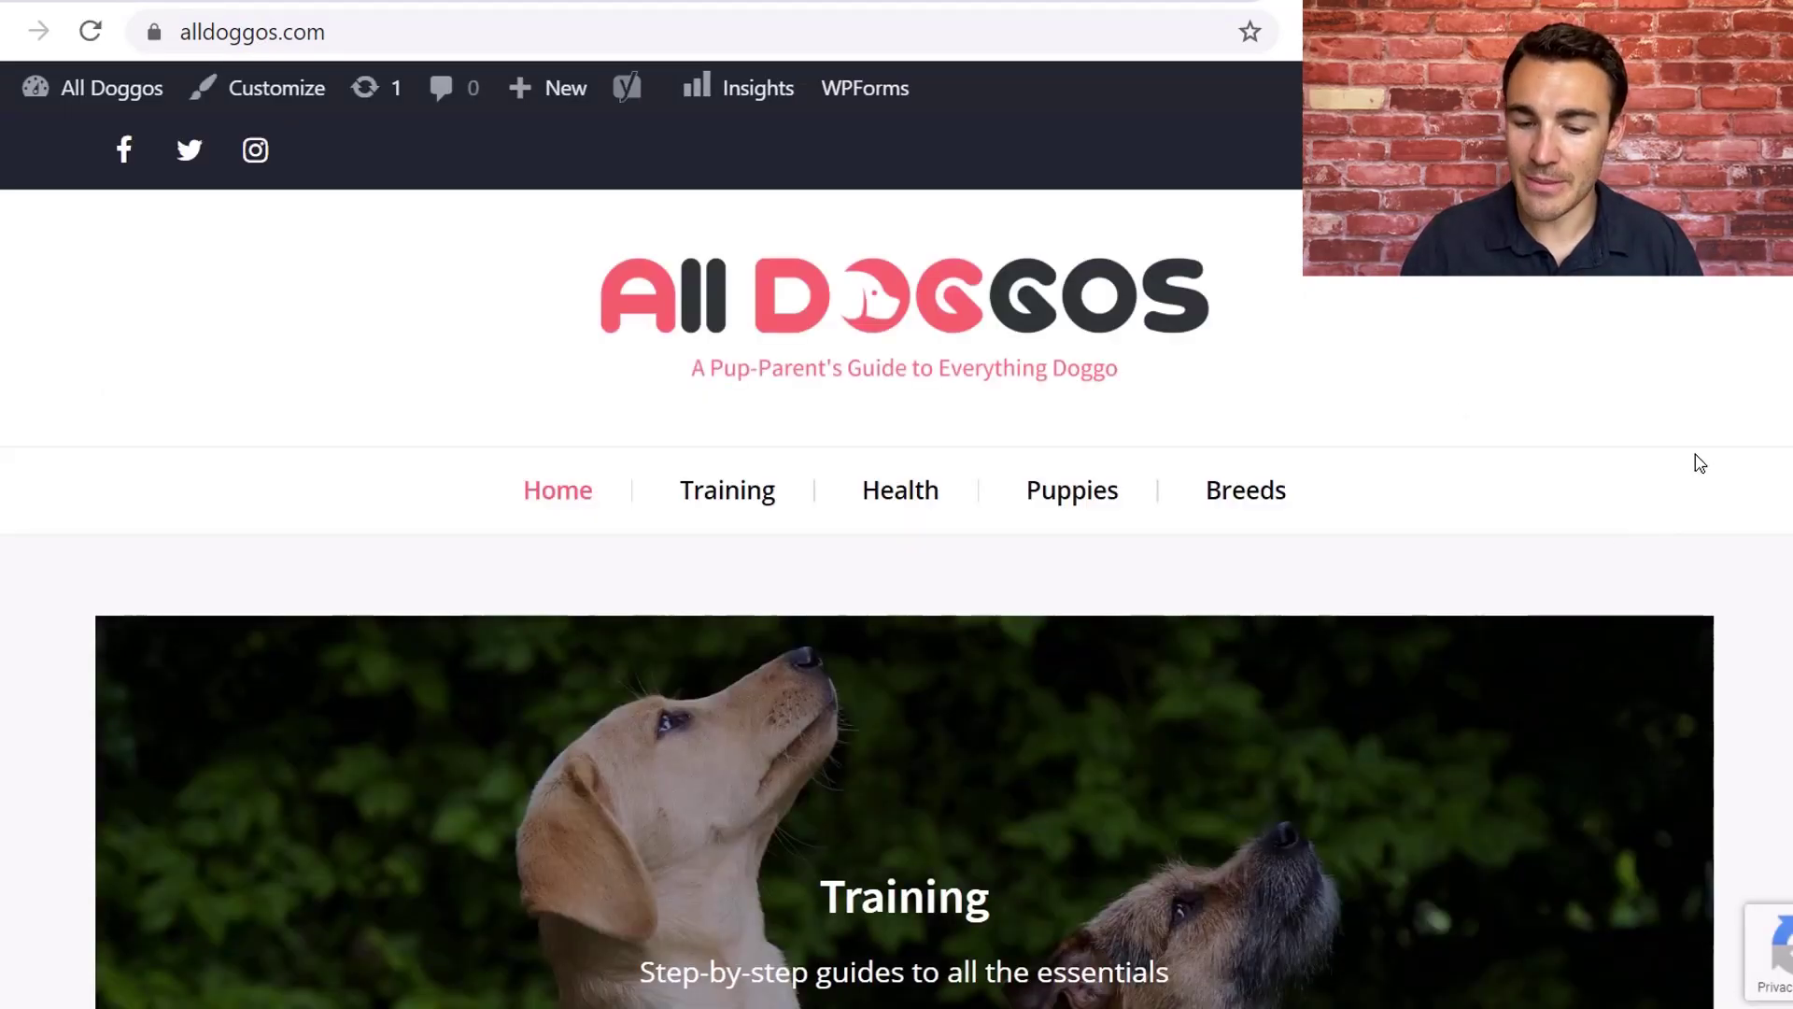
Open the dog site's Training category and look through the posts listed there.
{"action": "scroll", "coordinate": [1695, 464], "scroll_direction": "down", "scroll_amount": 1}
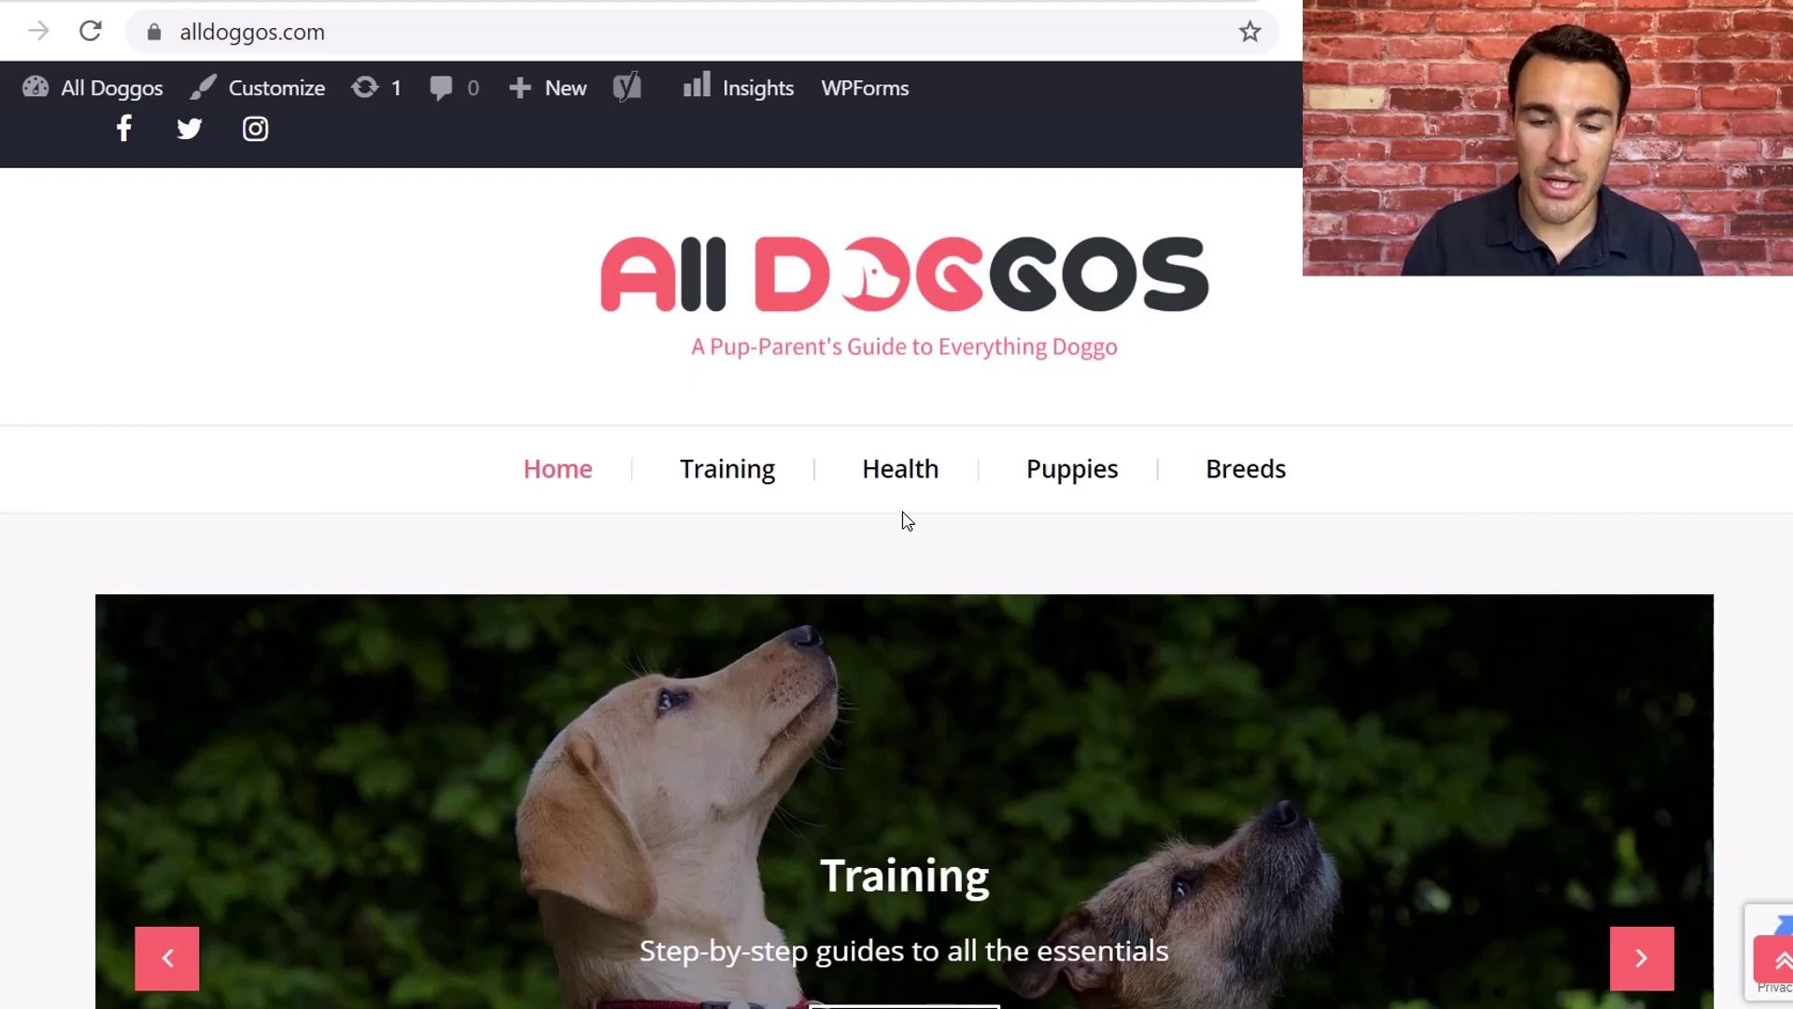
{"action": "left_click", "coordinate": [730, 470]}
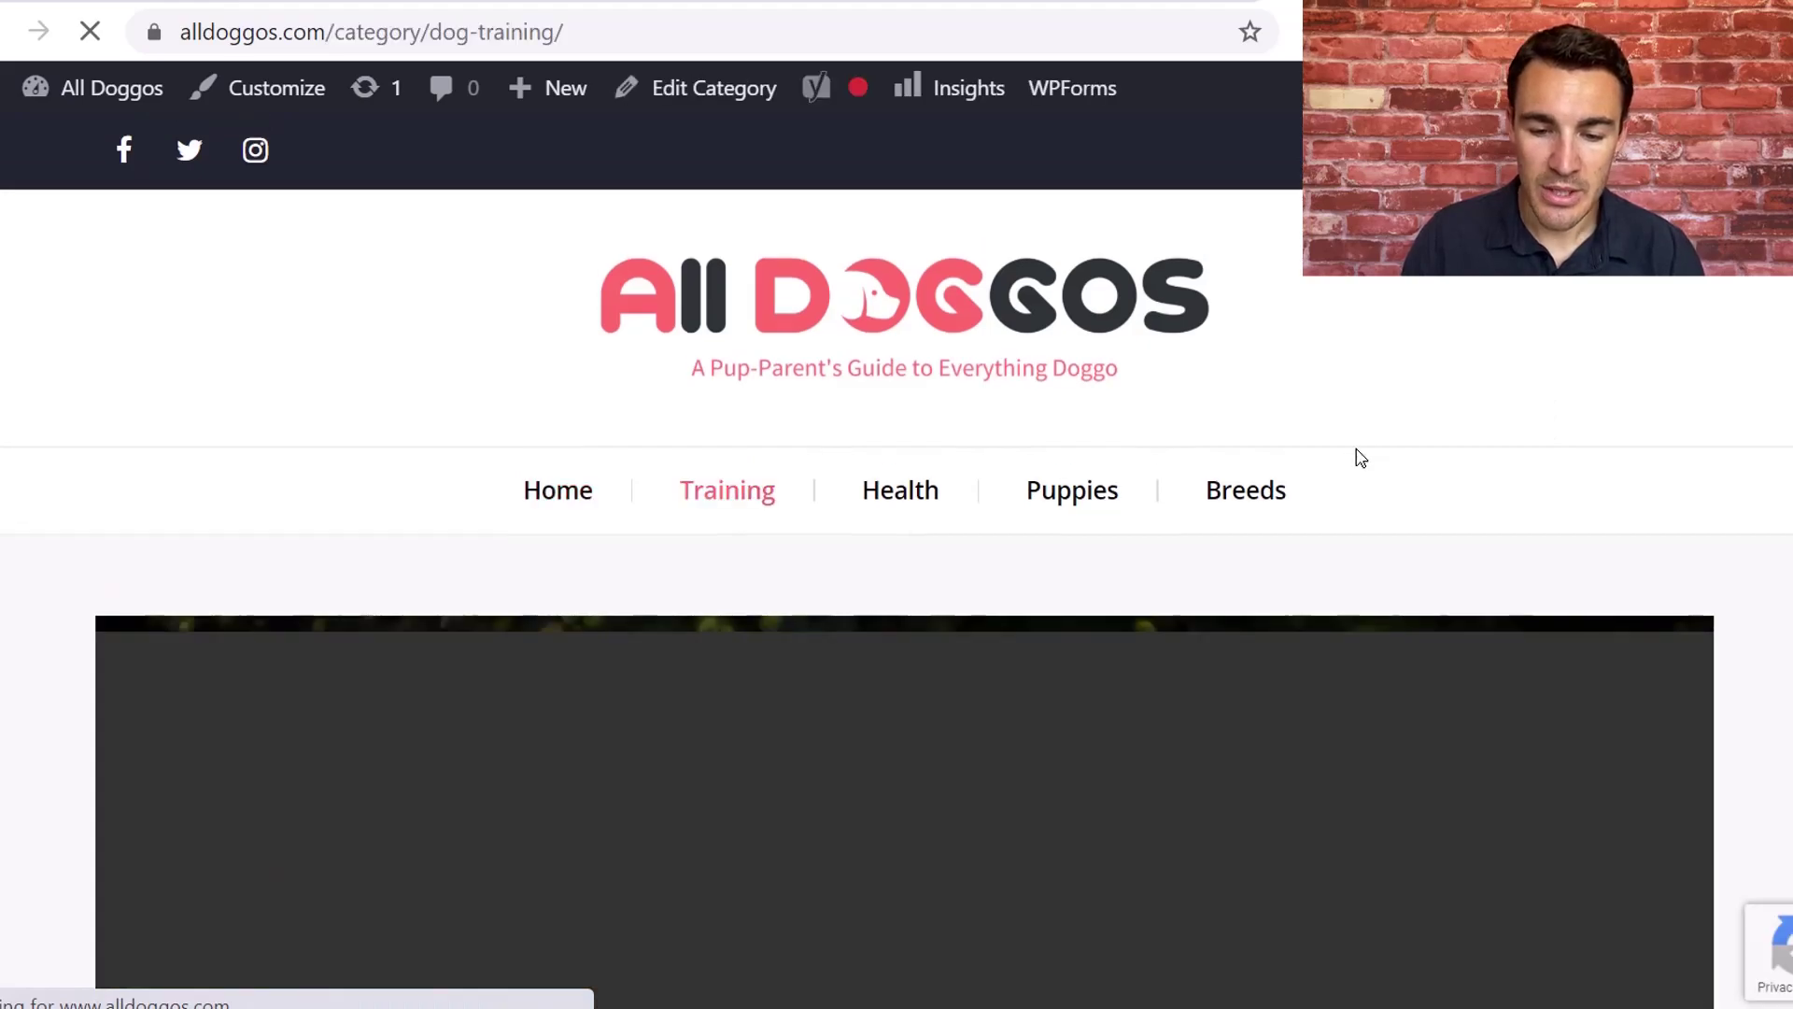
{"action": "scroll", "coordinate": [1356, 448], "scroll_direction": "down", "scroll_amount": 8}
{"action": "scroll", "coordinate": [1360, 458], "scroll_direction": "down", "scroll_amount": 3}
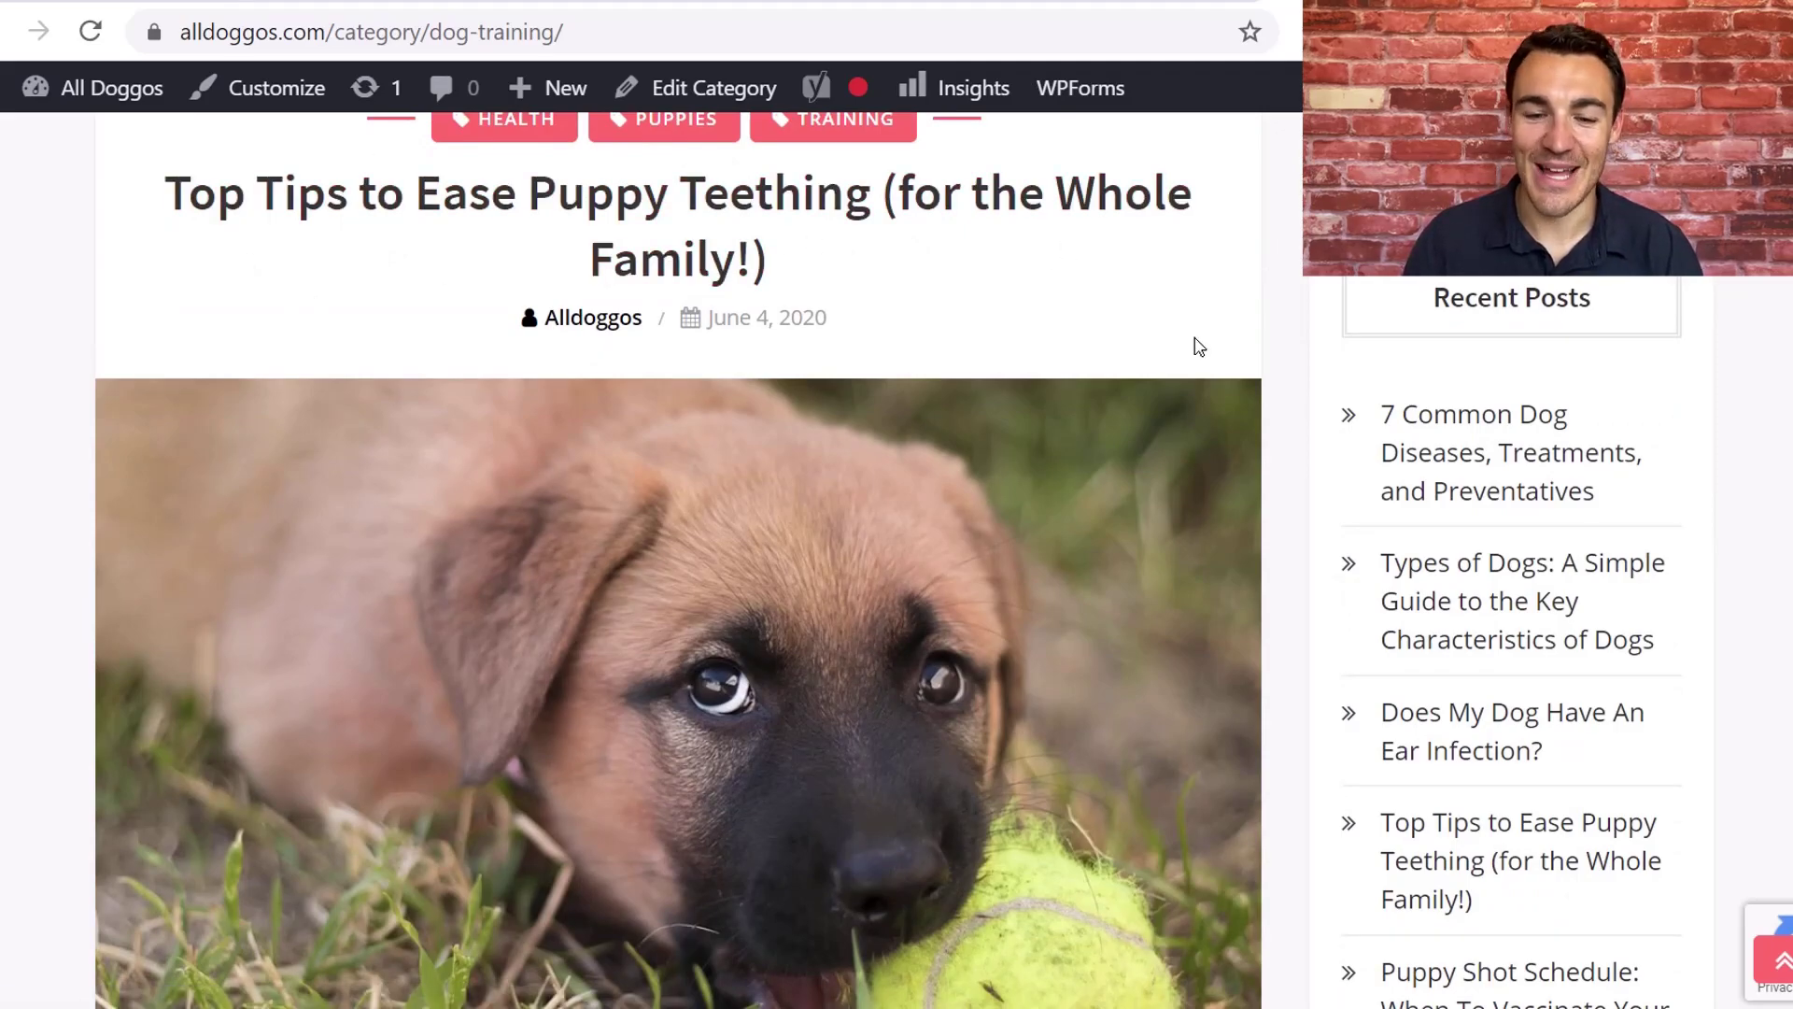
{"action": "scroll", "coordinate": [1195, 344], "scroll_direction": "down", "scroll_amount": 6}
{"action": "scroll", "coordinate": [872, 557], "scroll_direction": "down", "scroll_amount": 4}
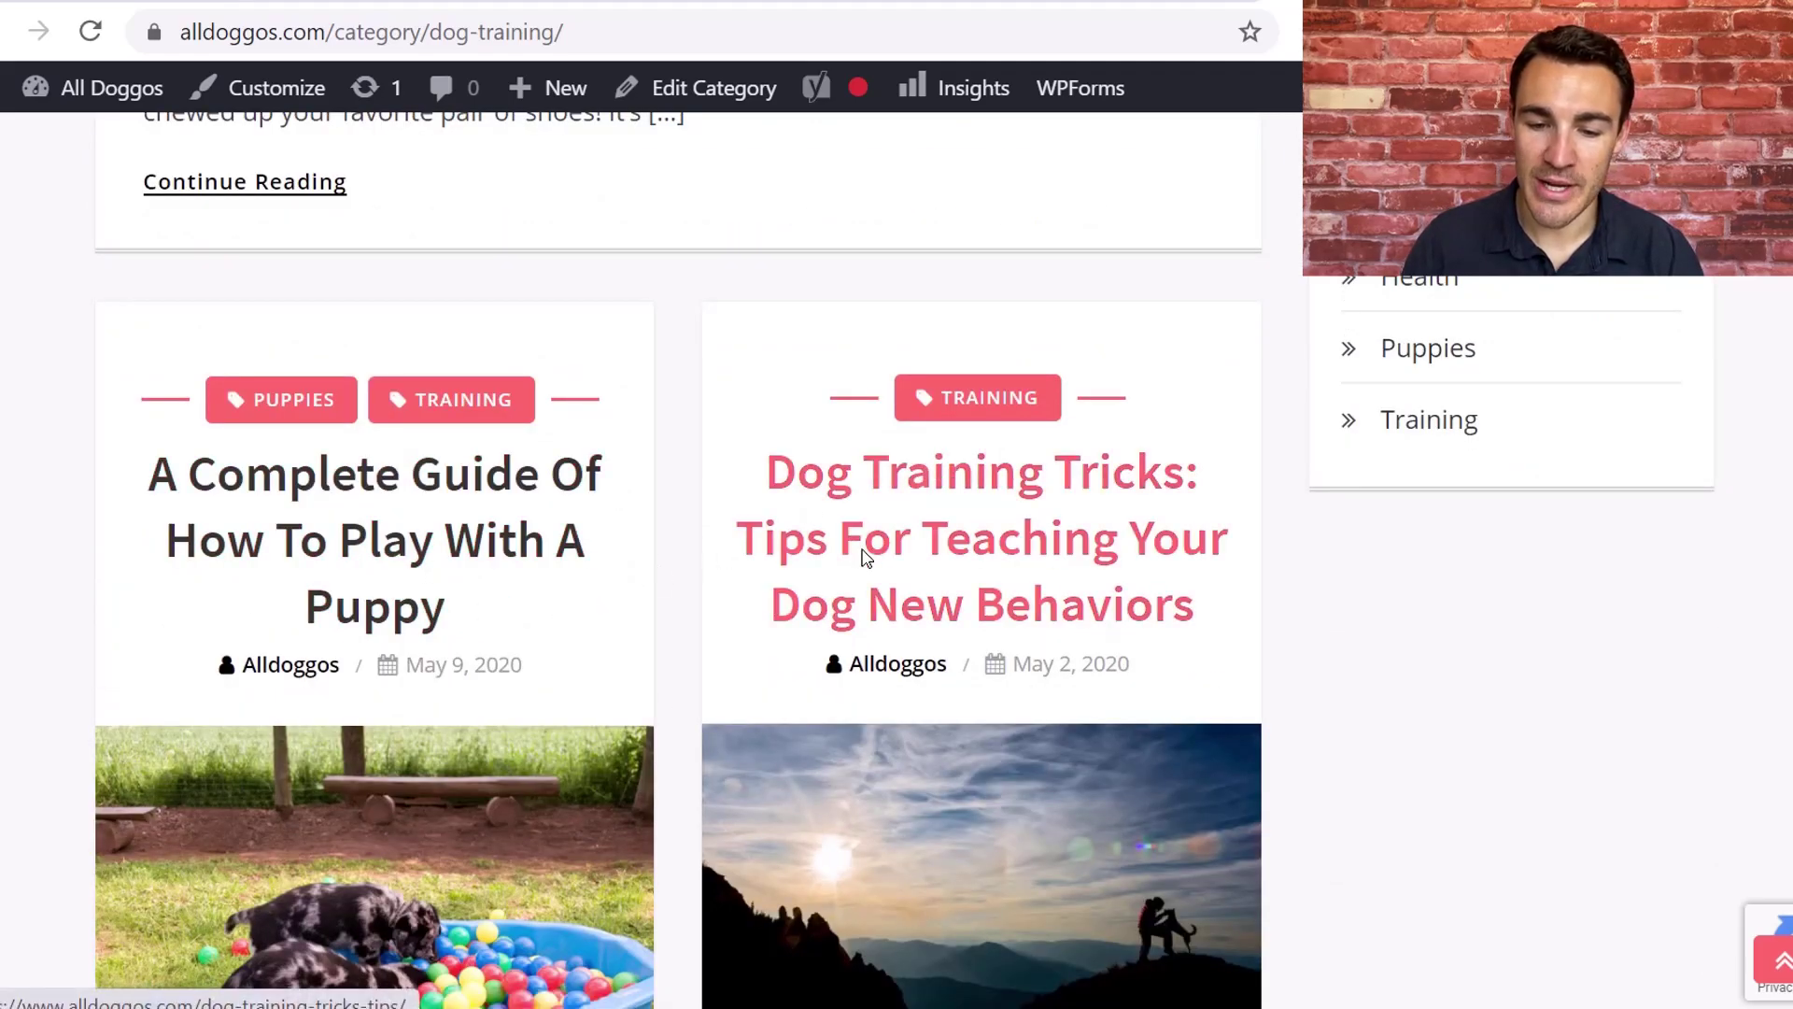
{"action": "scroll", "coordinate": [660, 601], "scroll_direction": "down", "scroll_amount": 5}
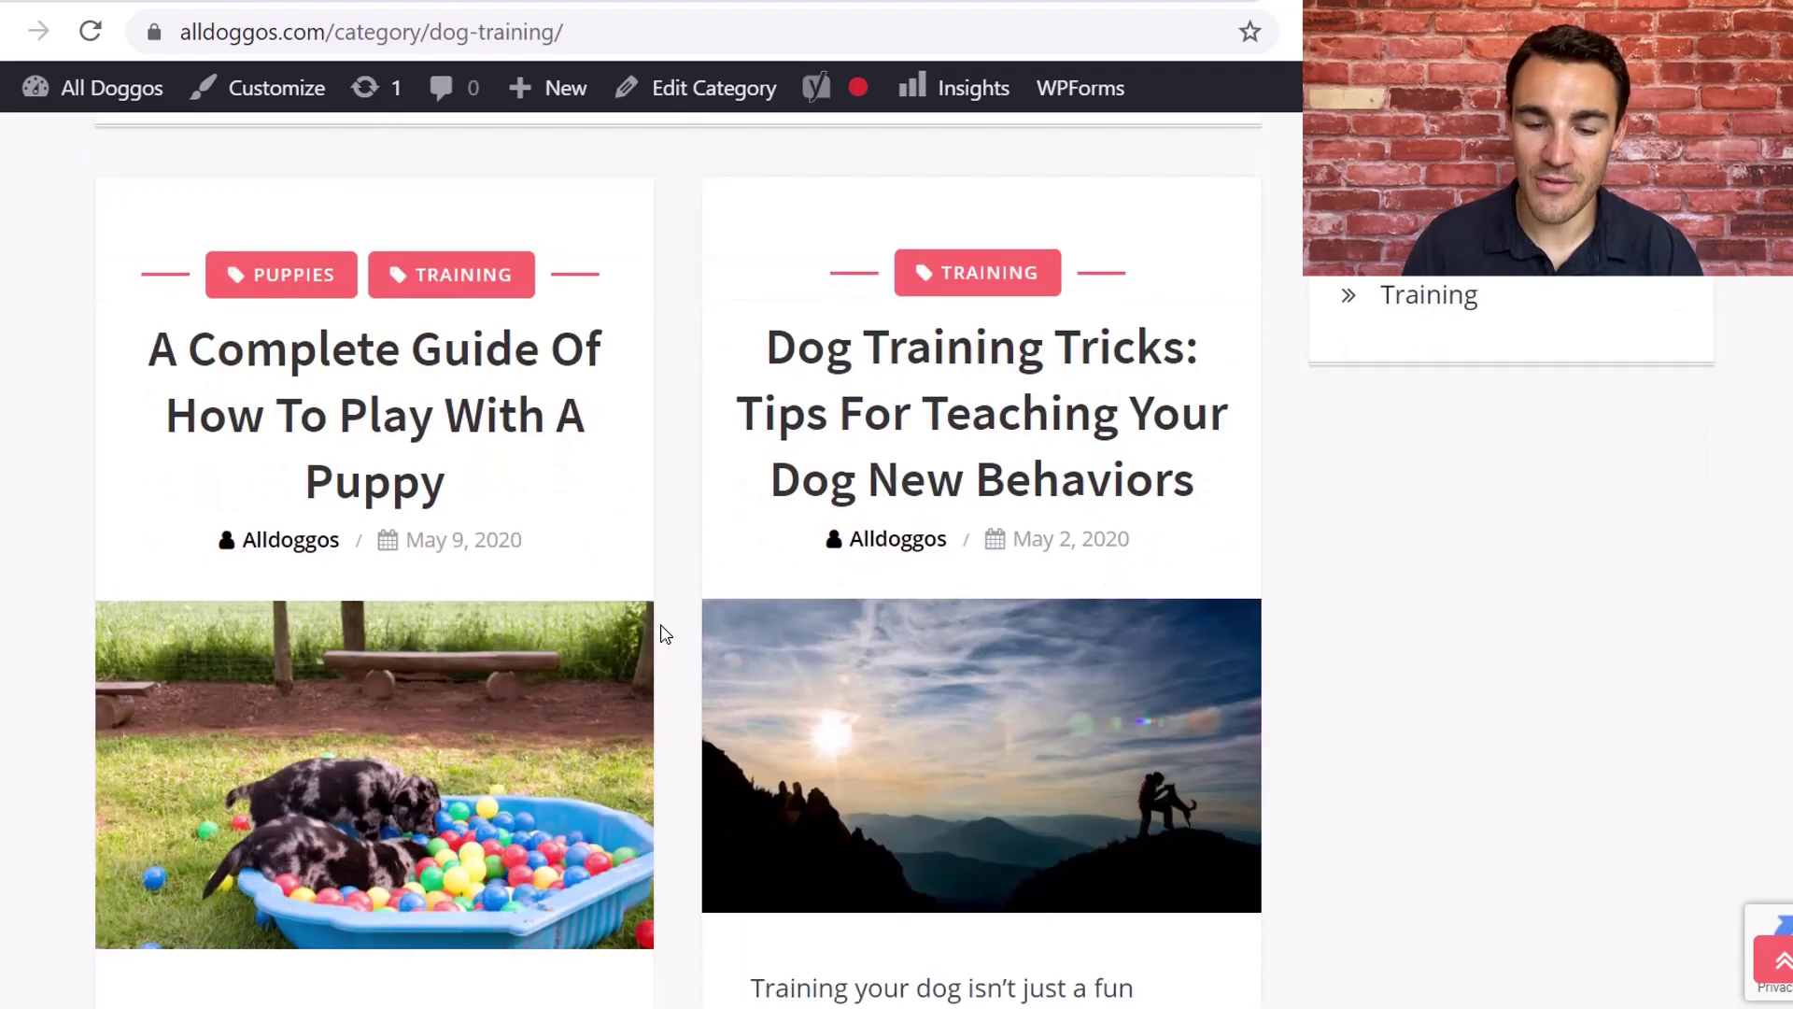
{"action": "scroll", "coordinate": [661, 634], "scroll_direction": "up", "scroll_amount": 8}
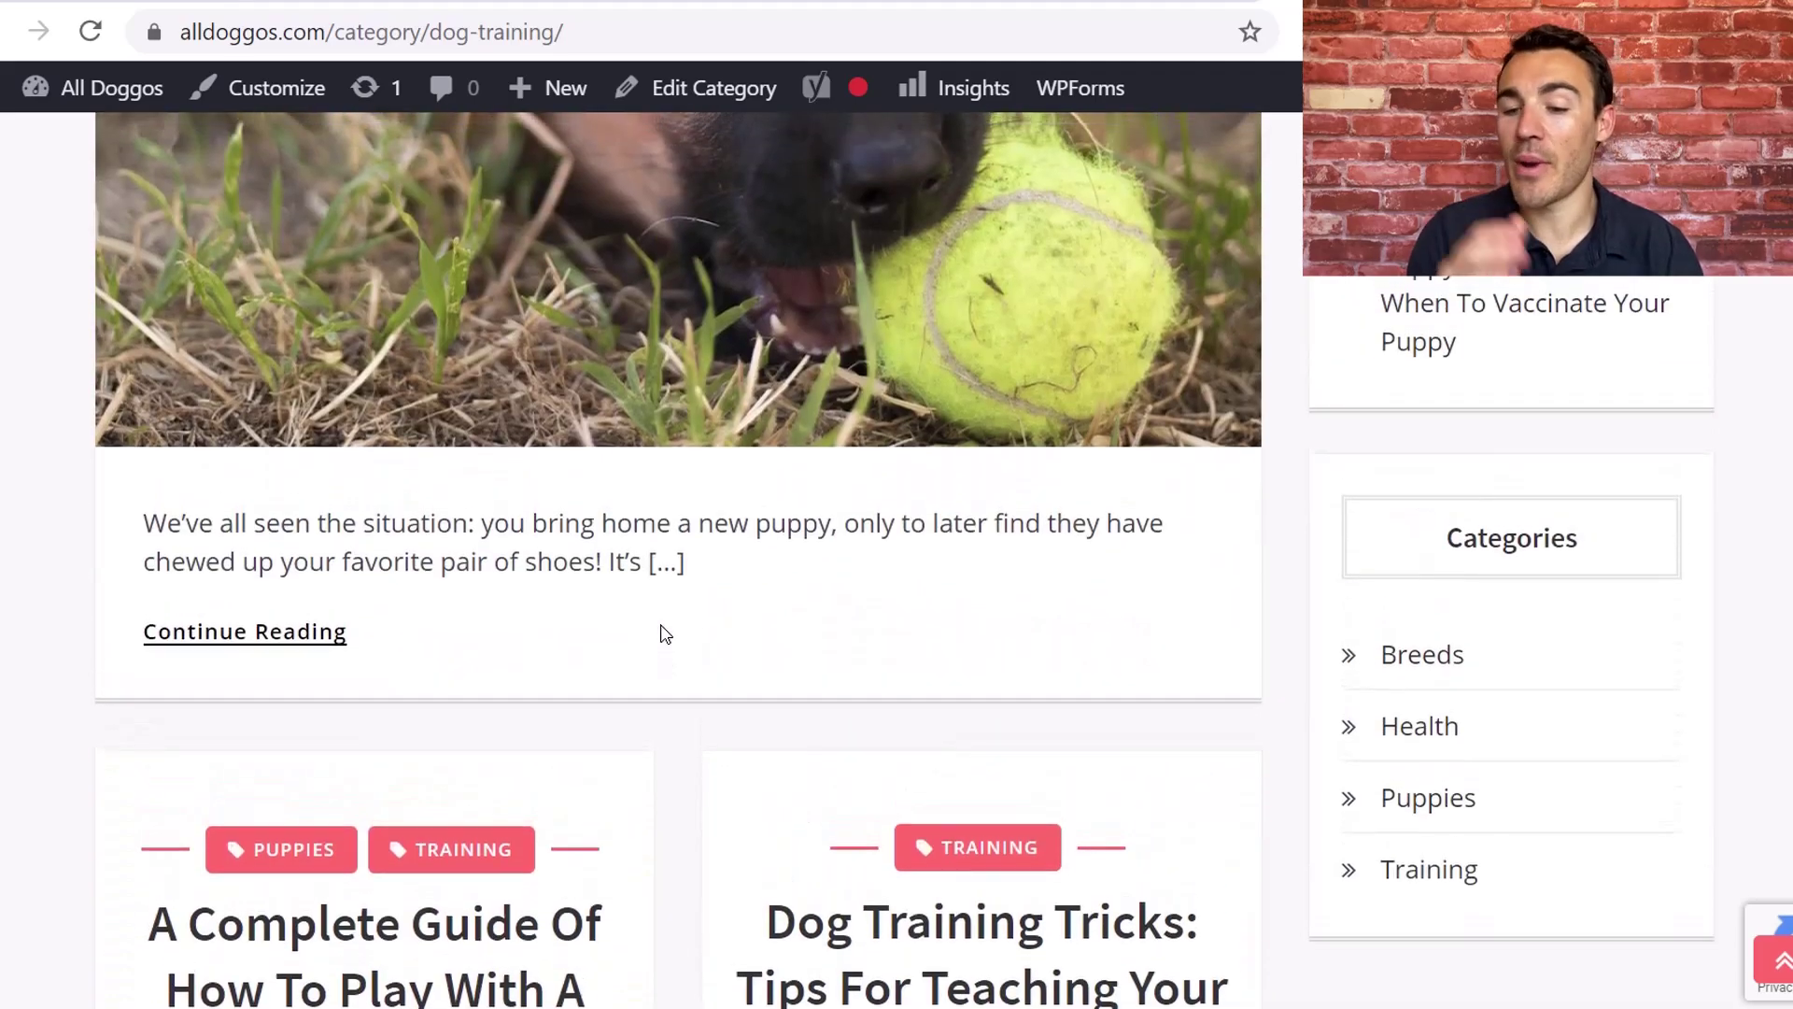
{"action": "scroll", "coordinate": [664, 630], "scroll_direction": "up", "scroll_amount": 4}
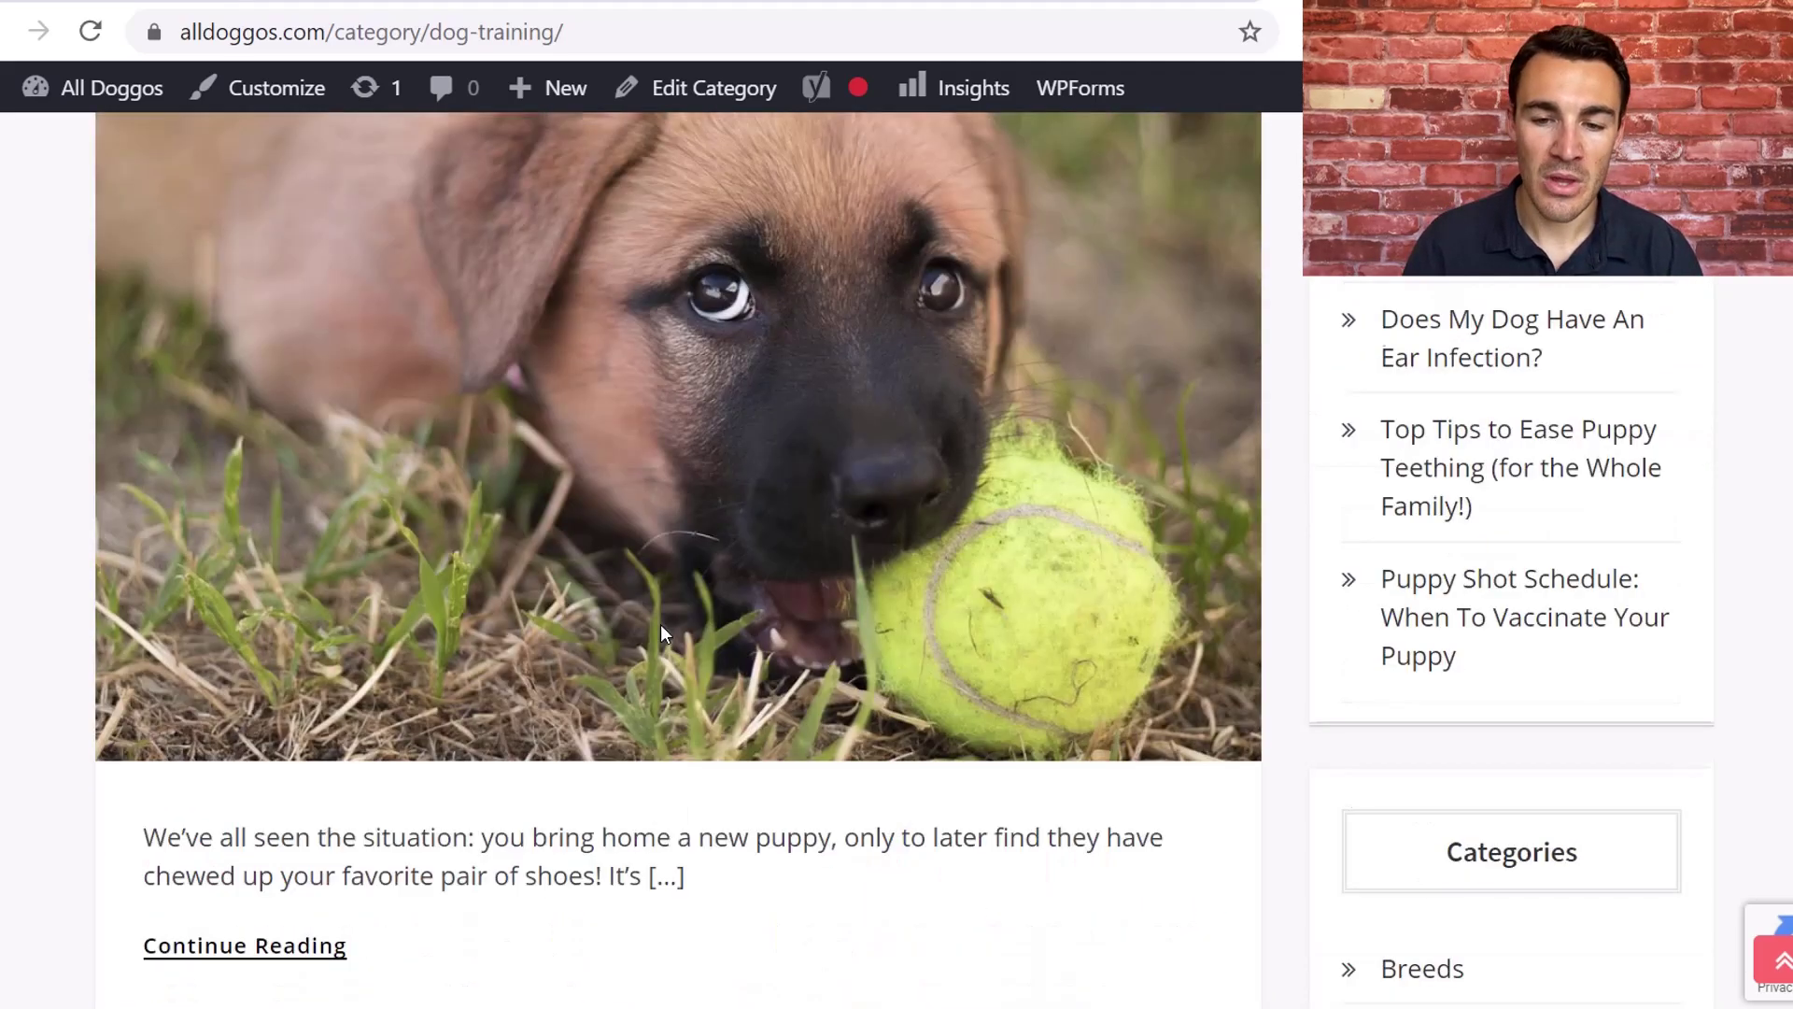
{"action": "scroll", "coordinate": [1291, 409], "scroll_direction": "up", "scroll_amount": 6}
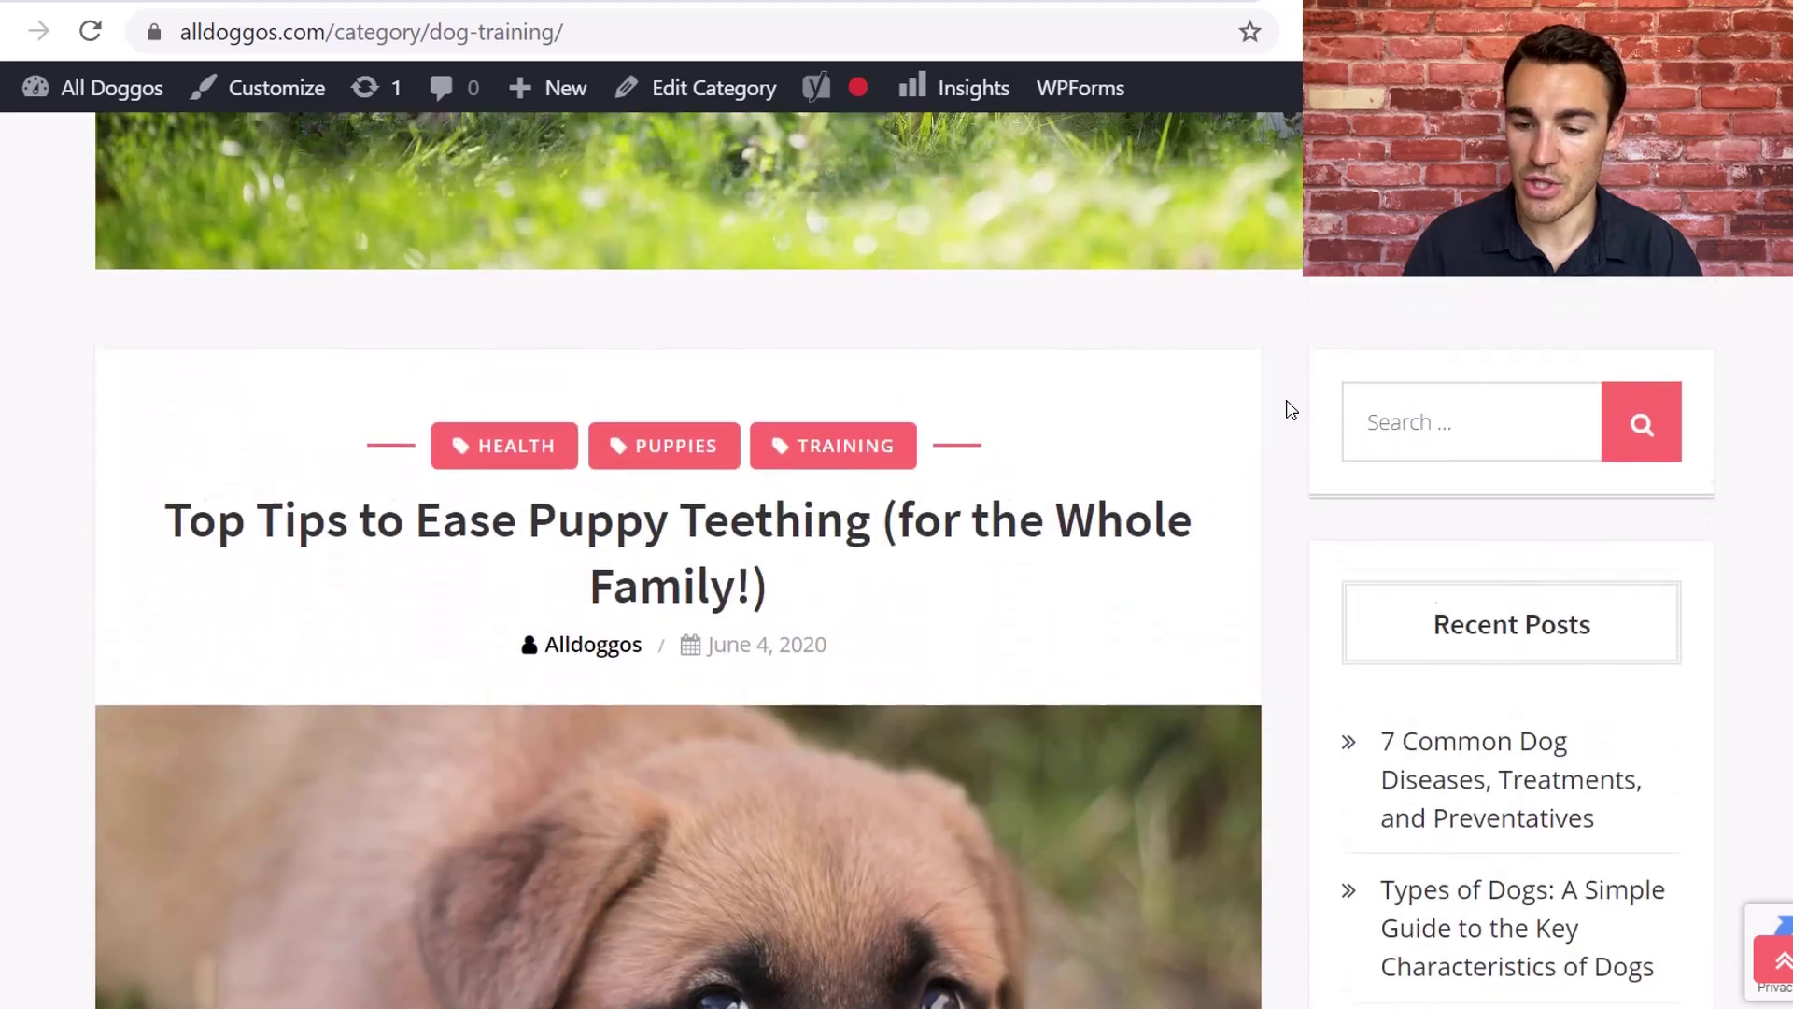
{"action": "scroll", "coordinate": [1289, 404], "scroll_direction": "down", "scroll_amount": 4}
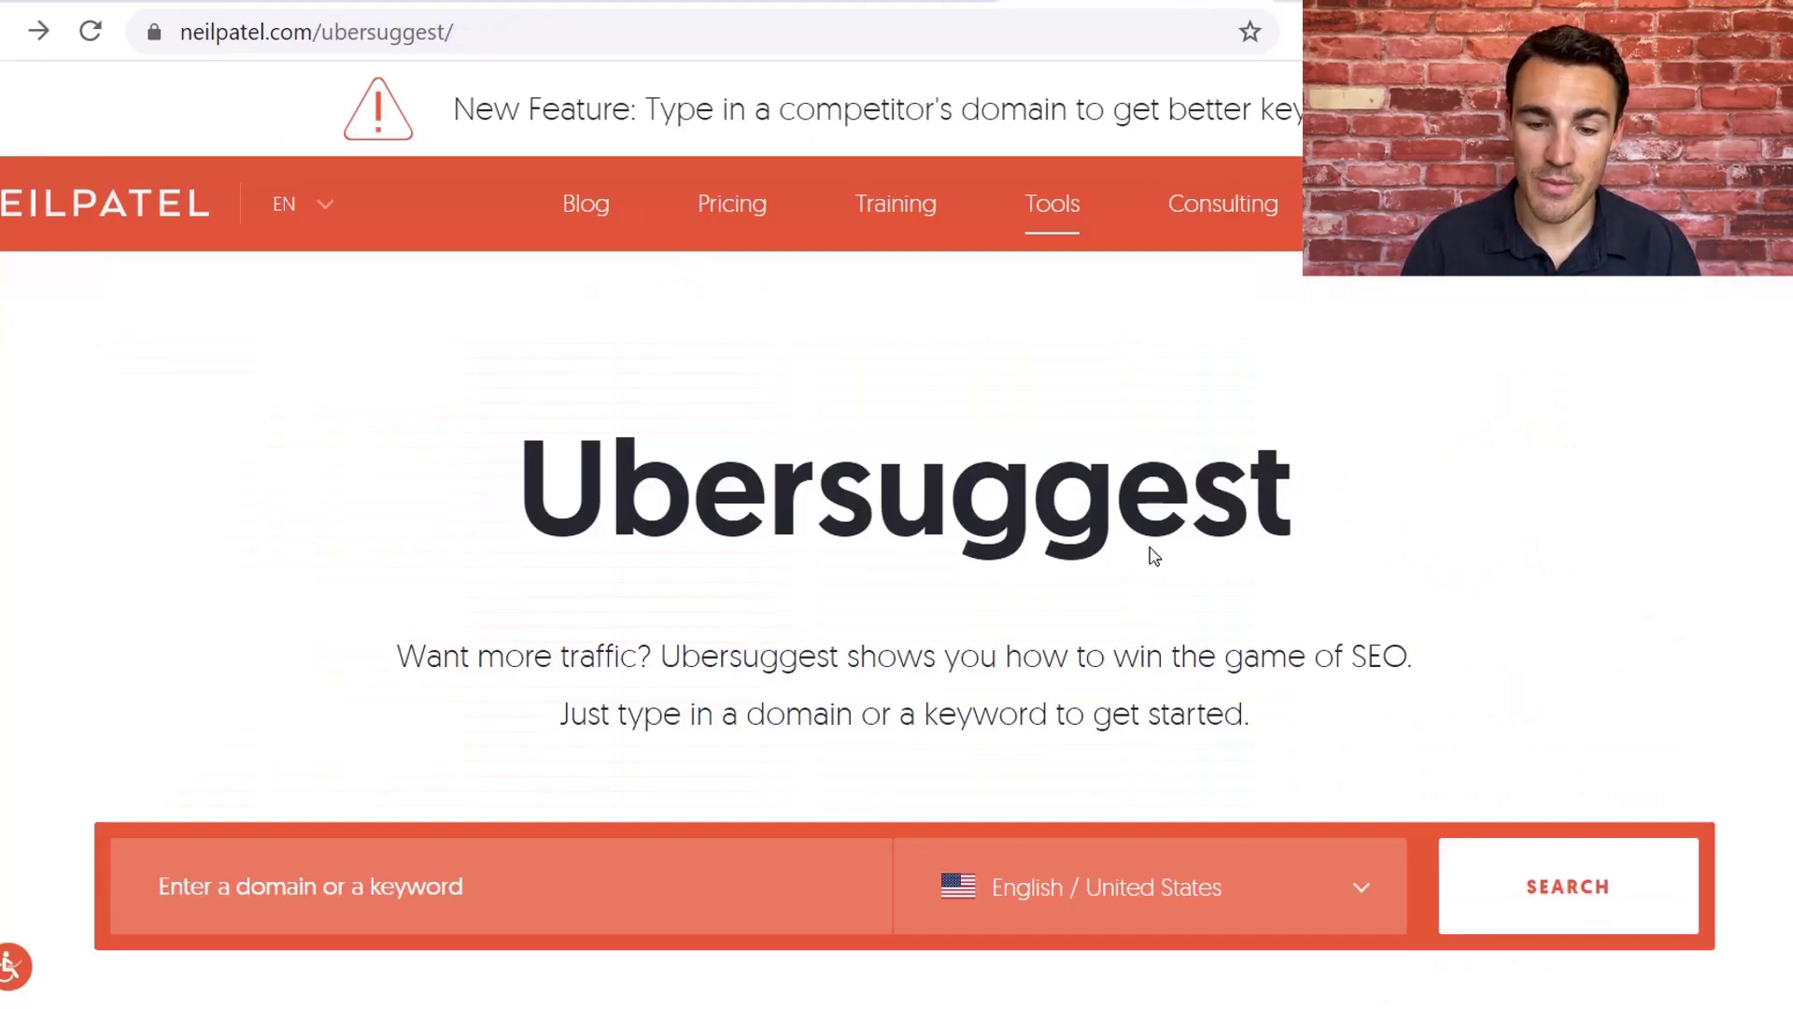
Run an Ubersuggest search for the keyword "dog training" with English / United States as the language and location.
{"action": "scroll", "coordinate": [866, 662], "scroll_direction": "down", "scroll_amount": 1}
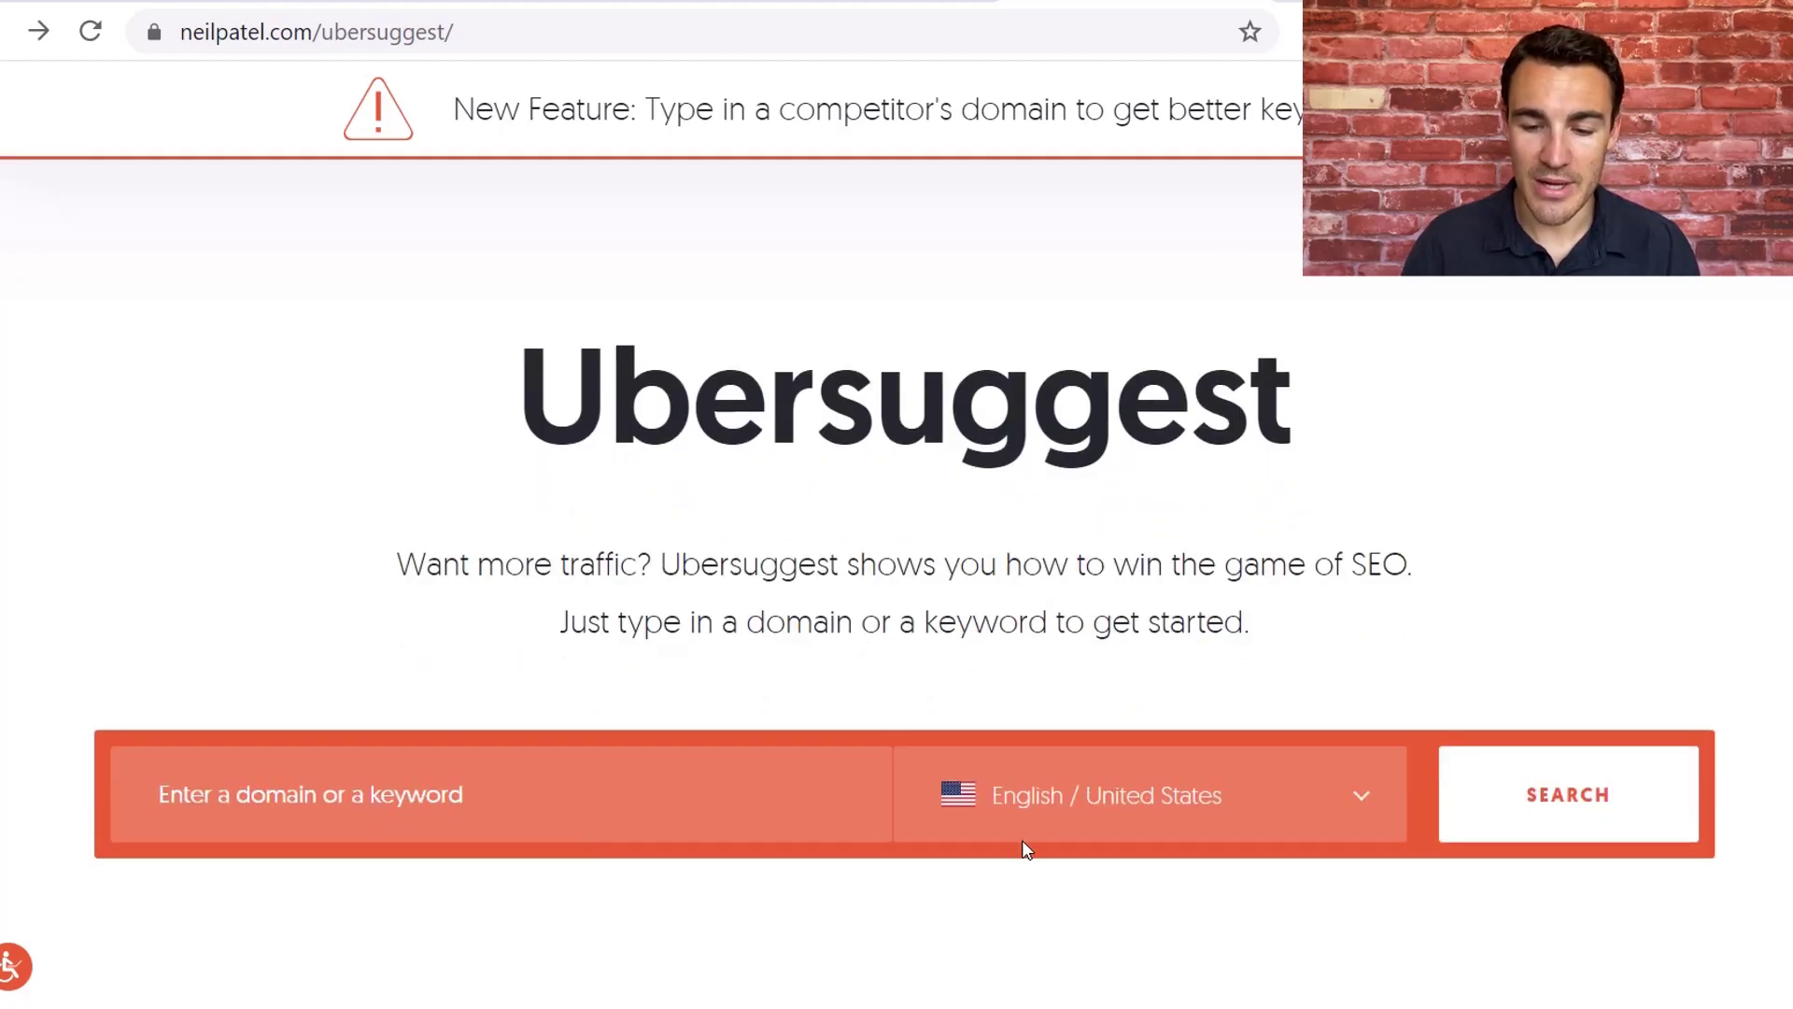
{"action": "left_click", "coordinate": [1226, 789]}
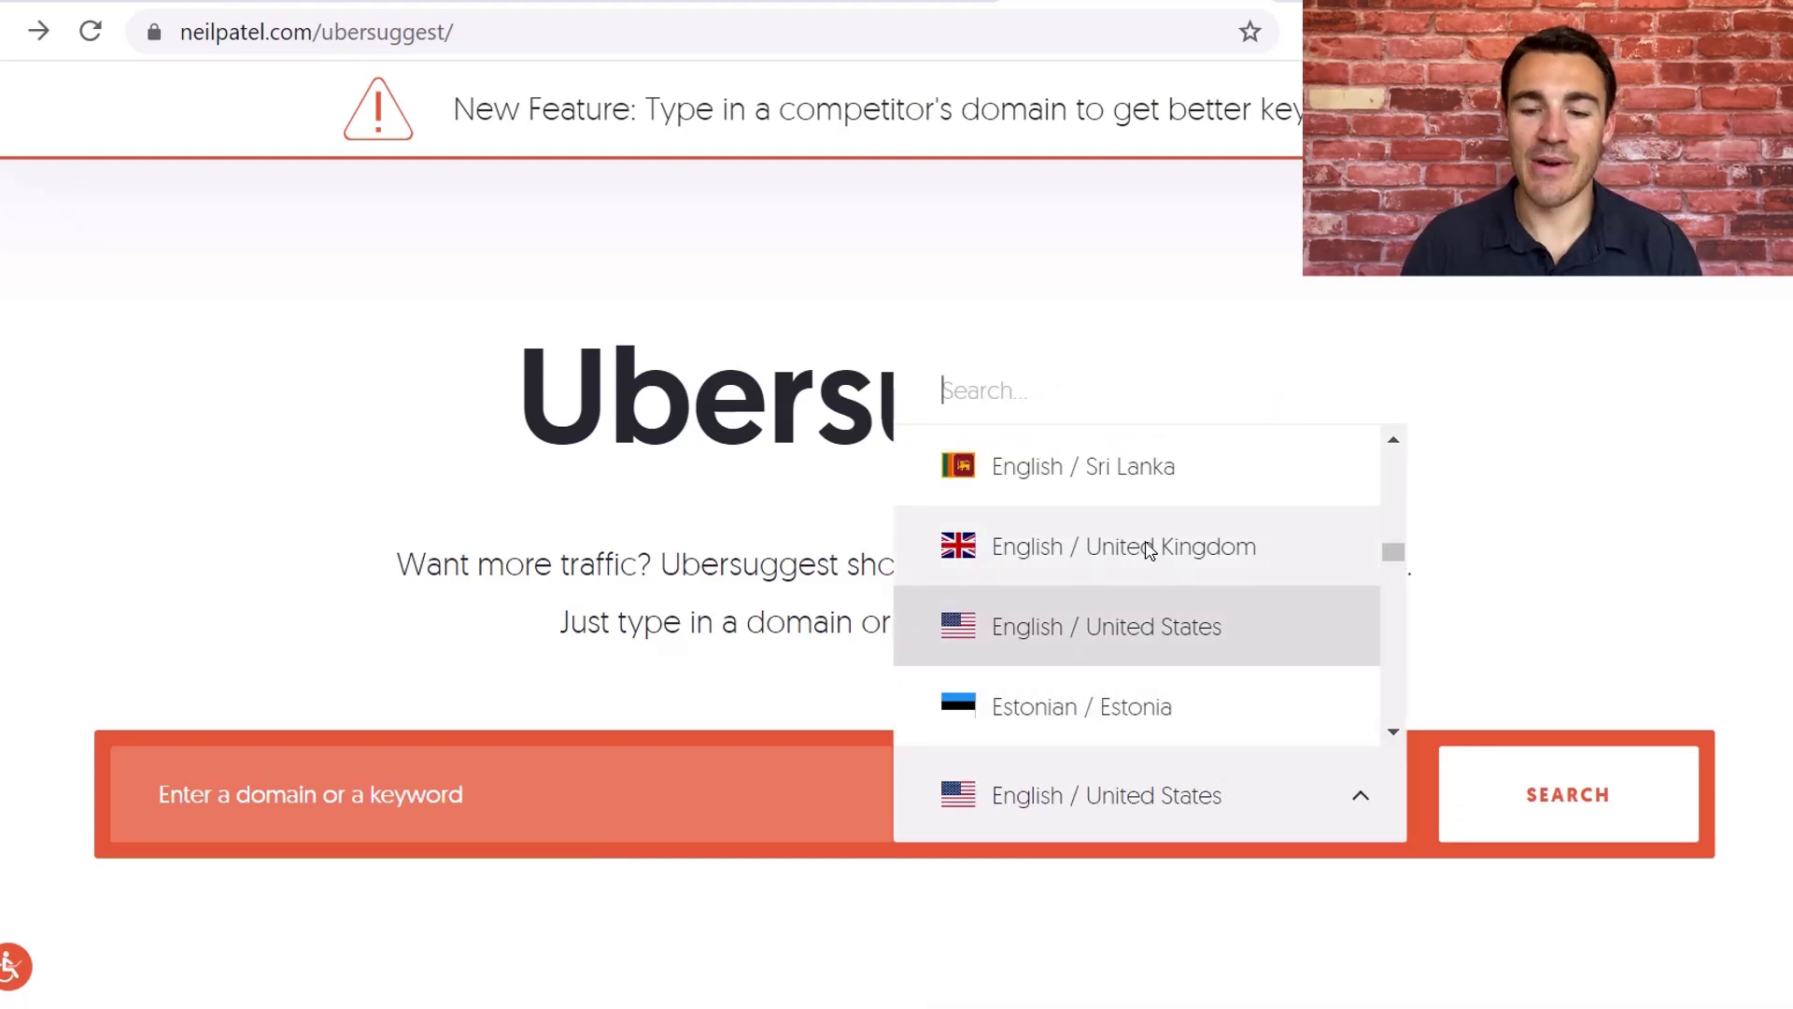
{"action": "left_click", "coordinate": [1130, 655]}
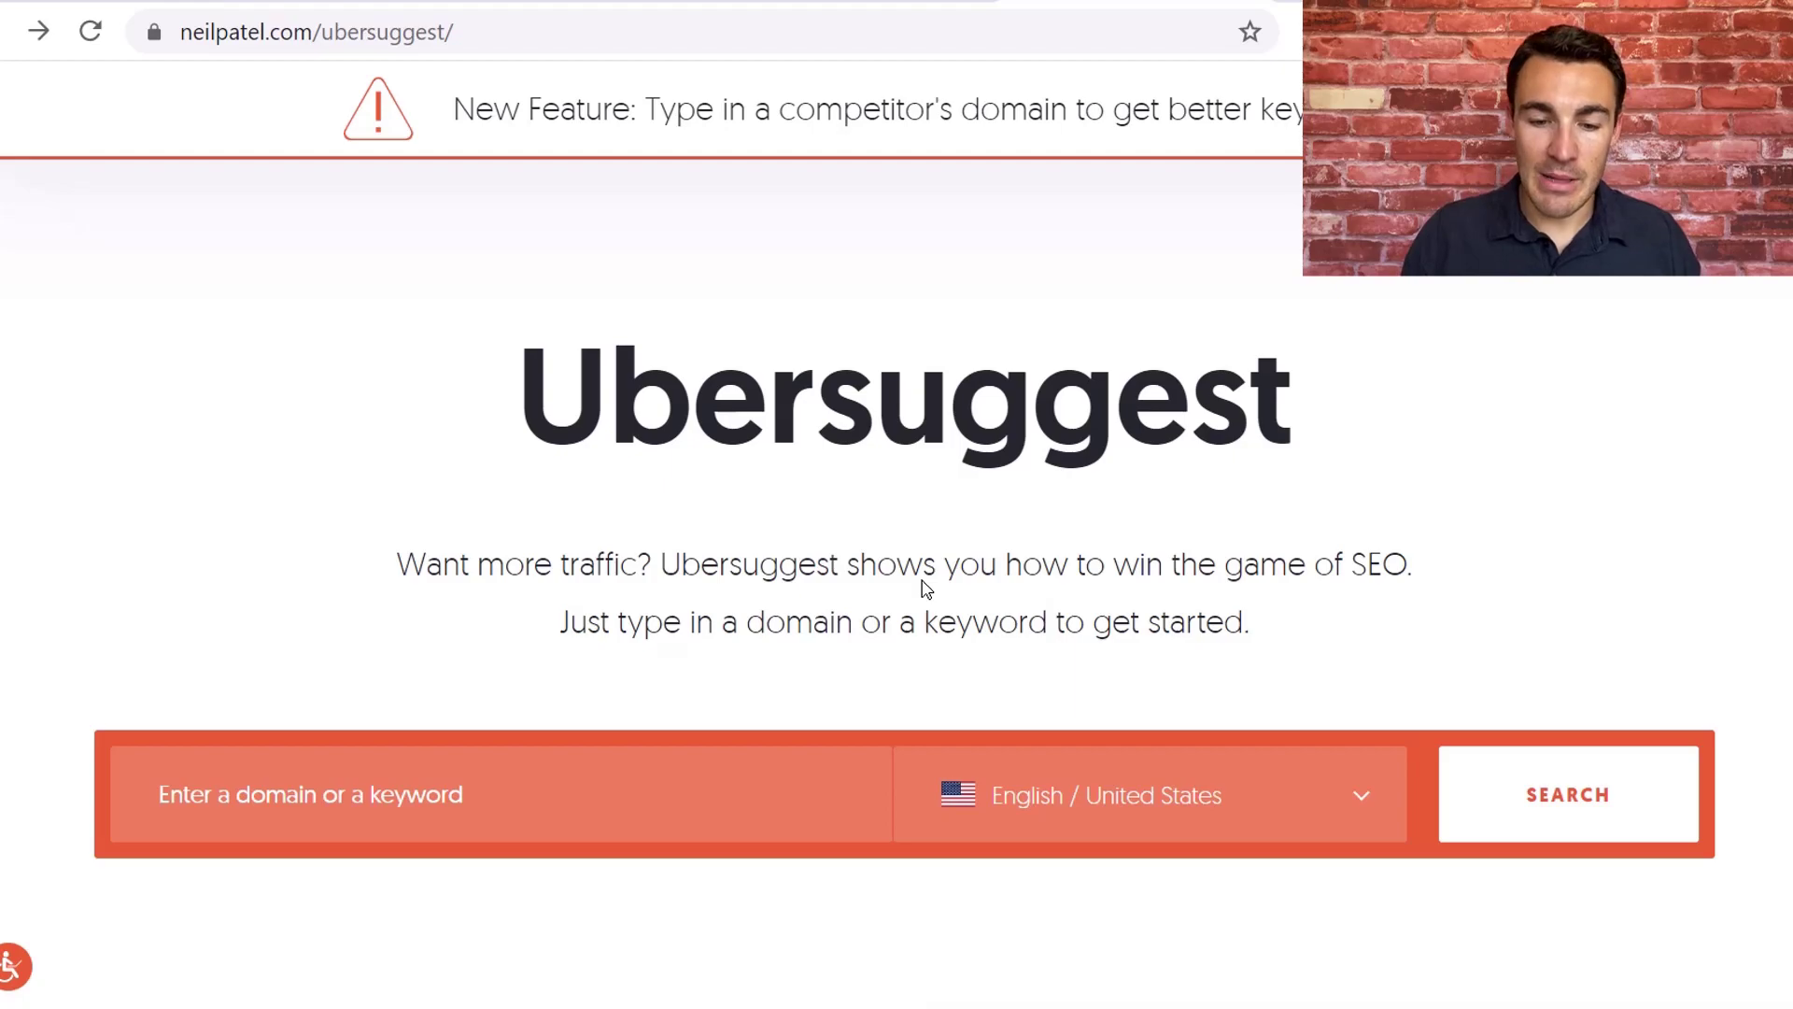
{"action": "left_click", "coordinate": [411, 798]}
{"action": "type", "text": "dog training"}
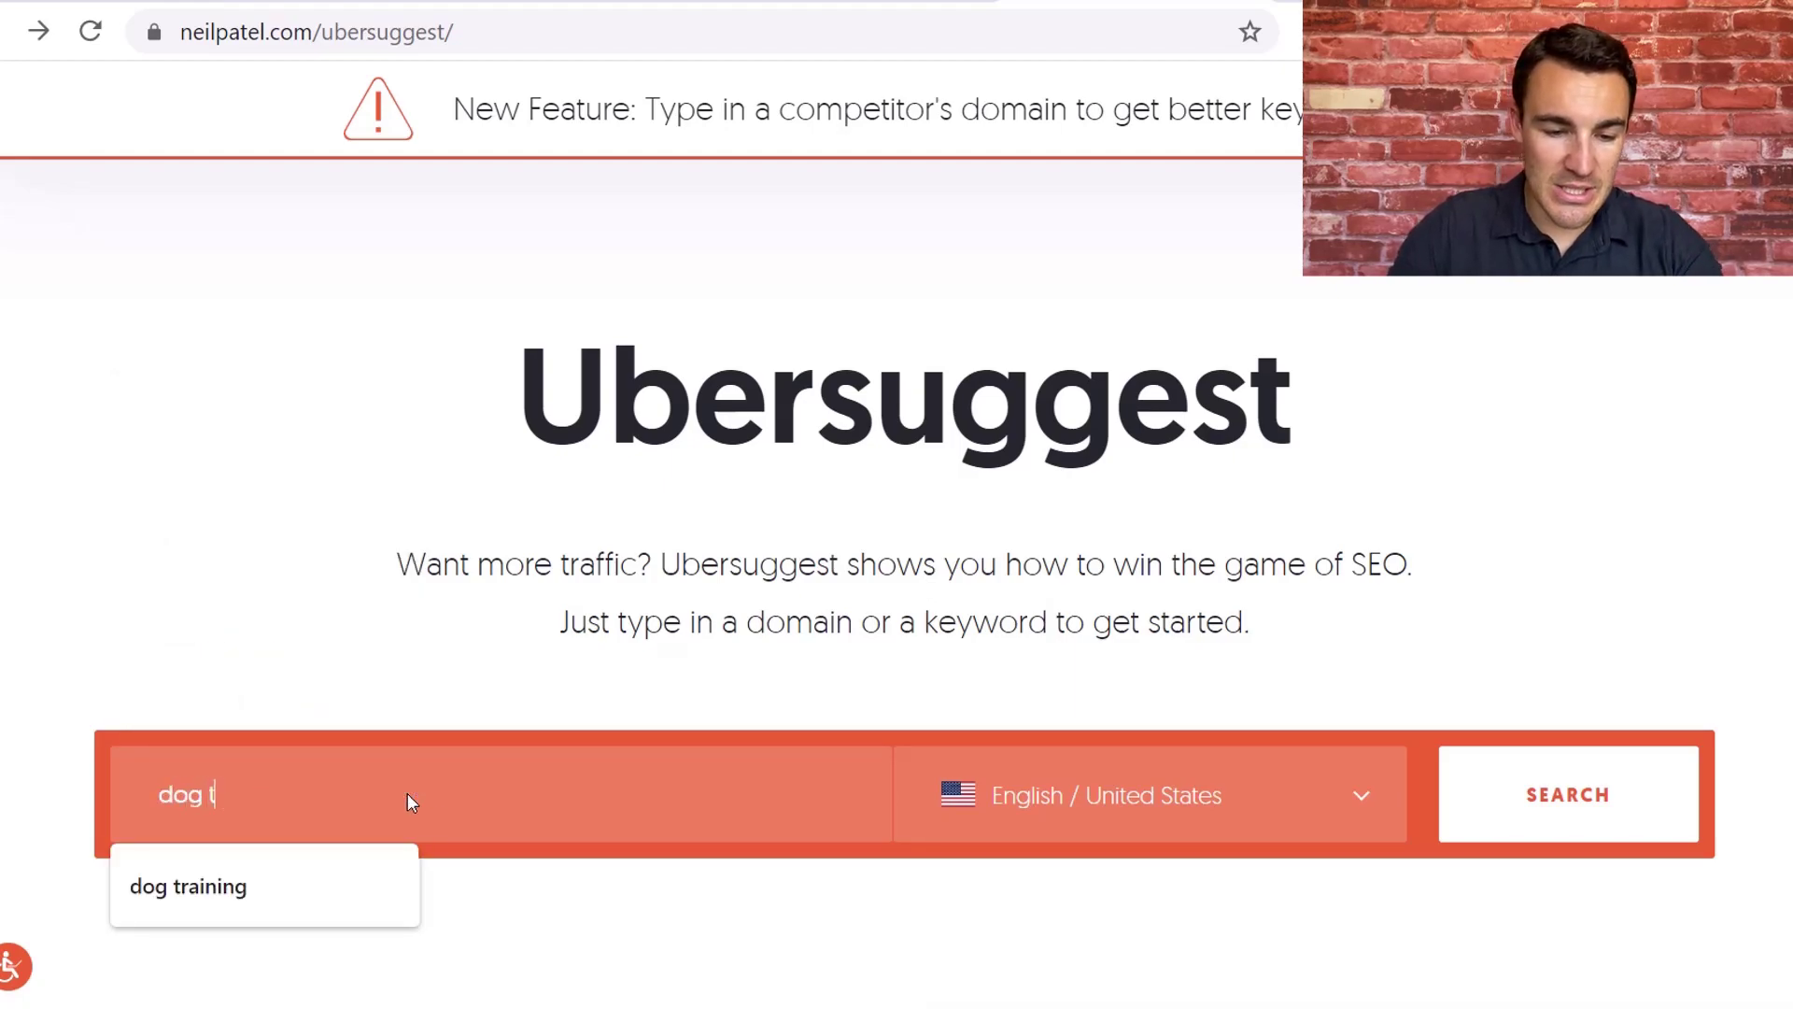
{"action": "left_click", "coordinate": [315, 877]}
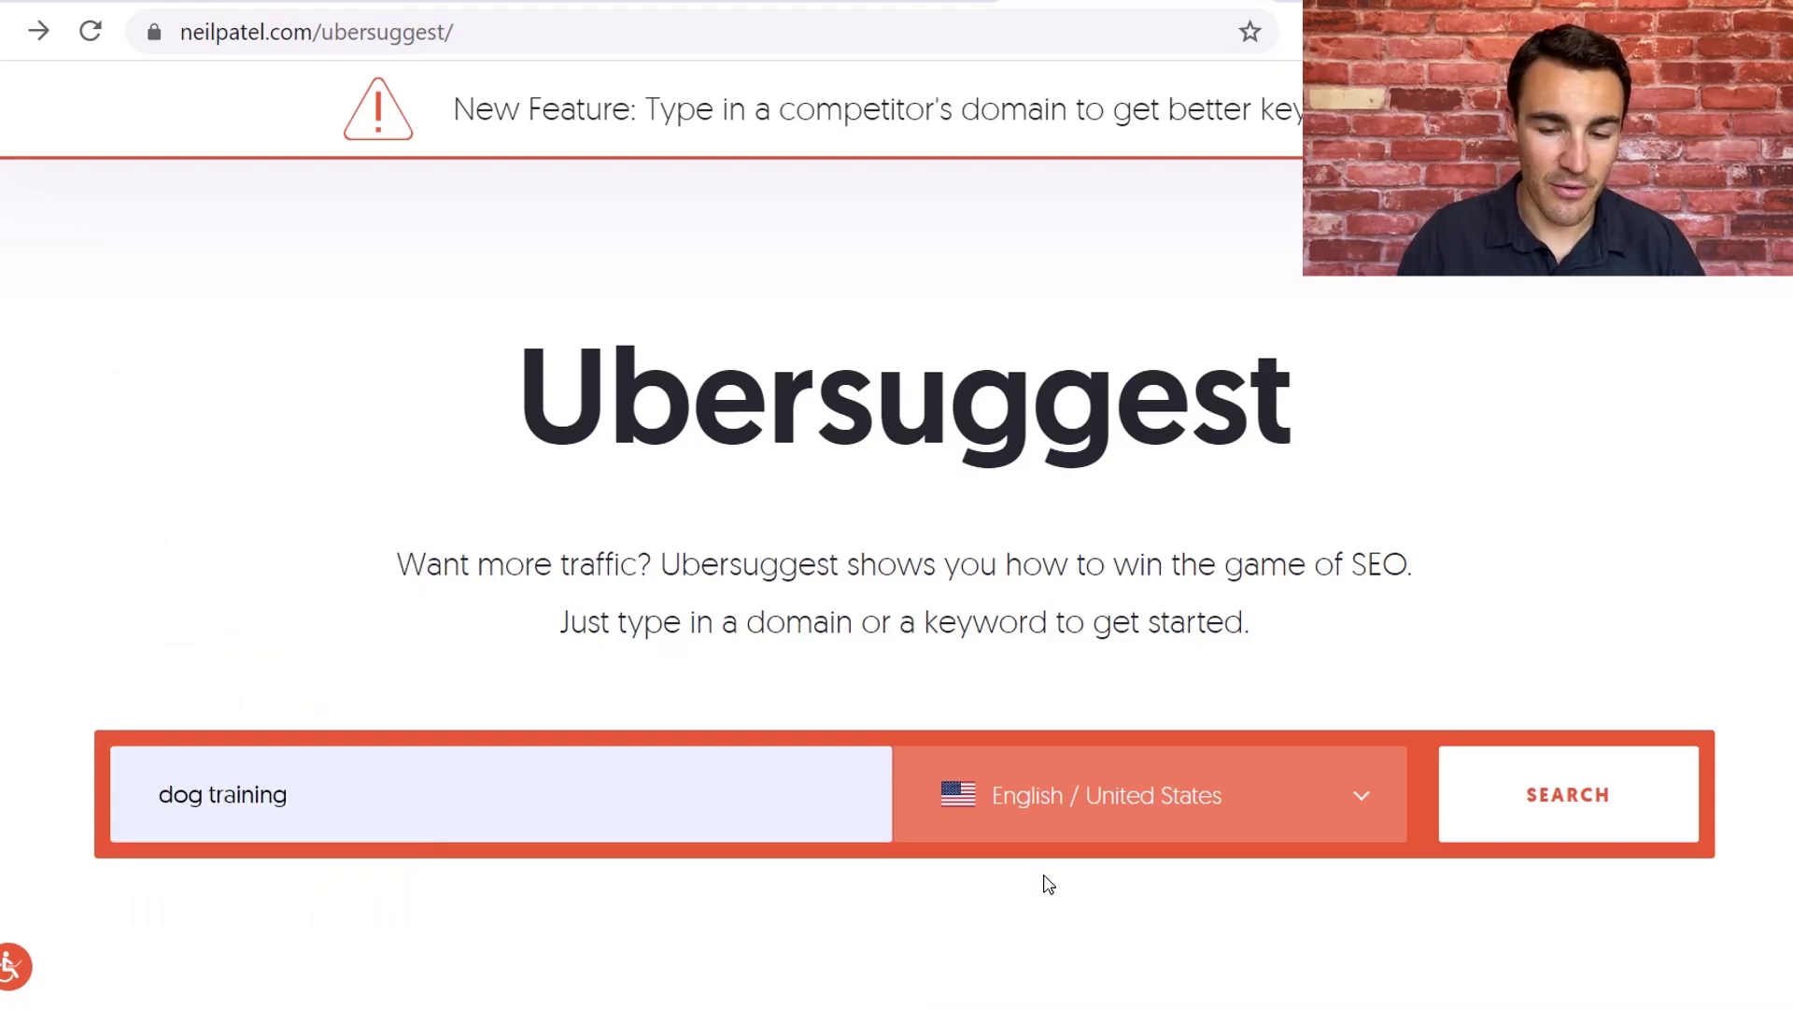
{"action": "left_click", "coordinate": [1593, 794]}
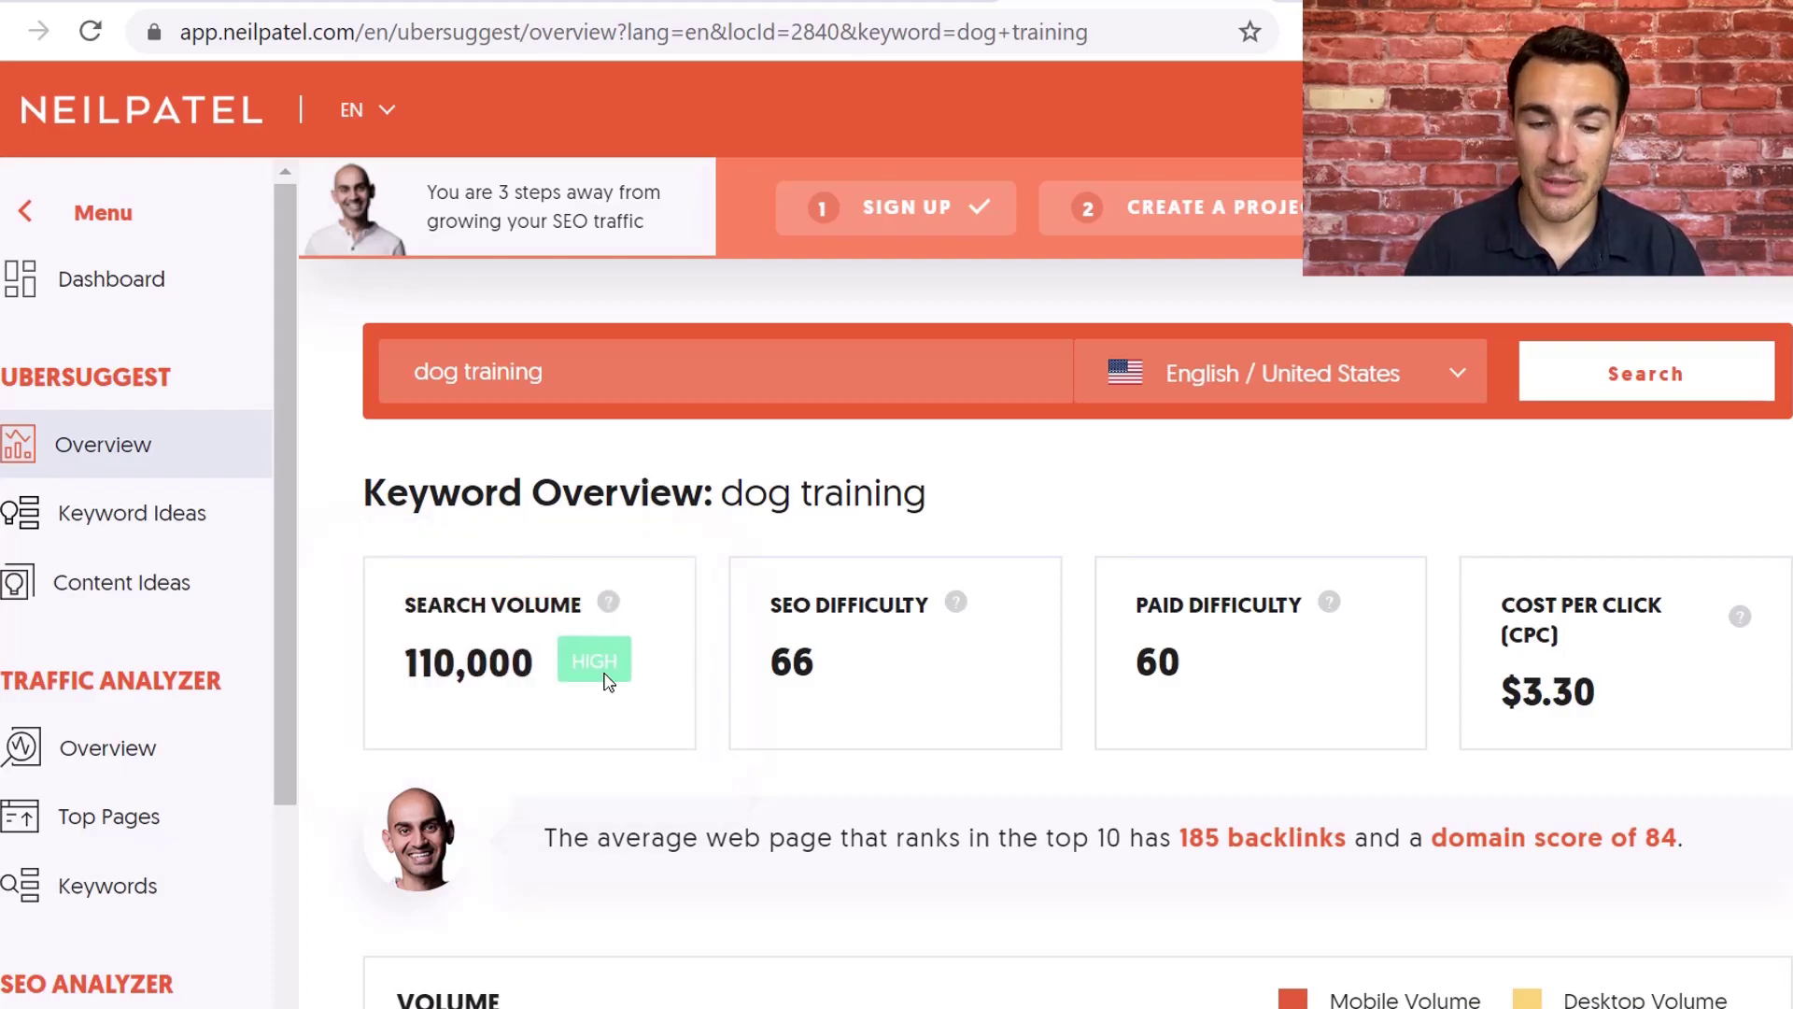
Examine the keyword overview's search volume, SEO difficulty, paid difficulty, cost per click, and the average backlinks and domain score.
{"action": "mouse_move", "coordinate": [617, 598]}
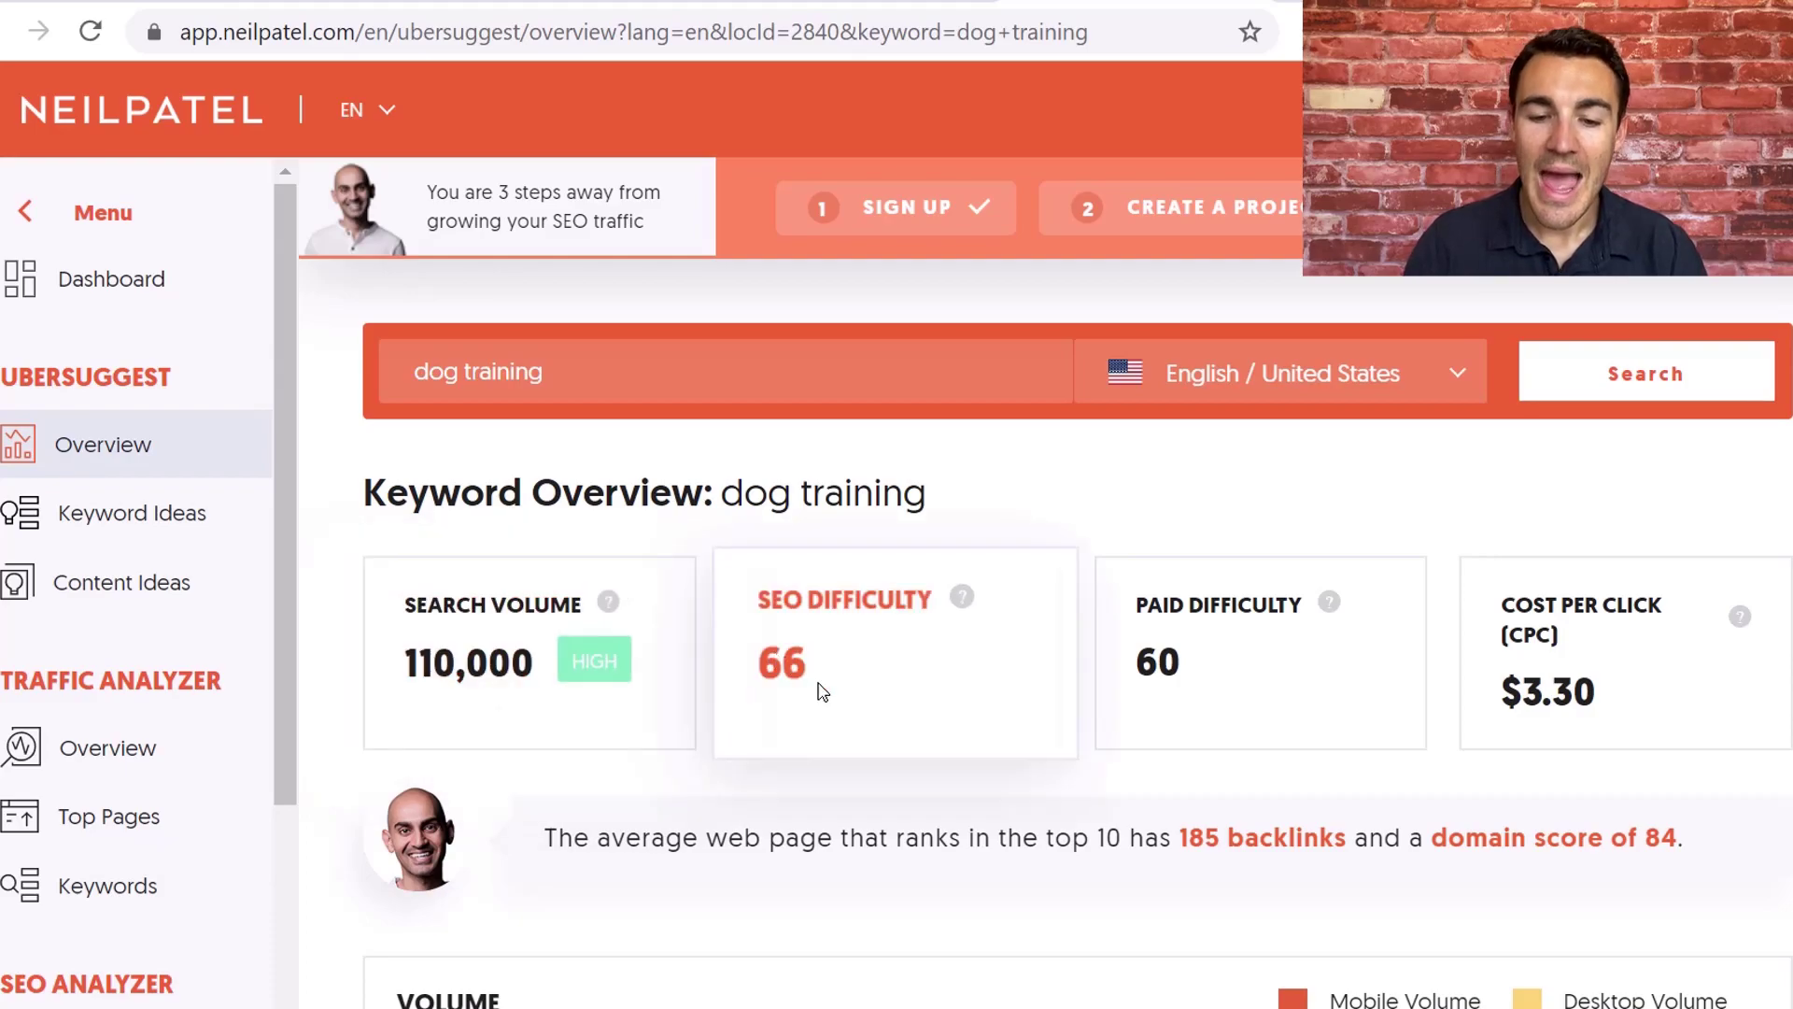
{"action": "mouse_move", "coordinate": [964, 600]}
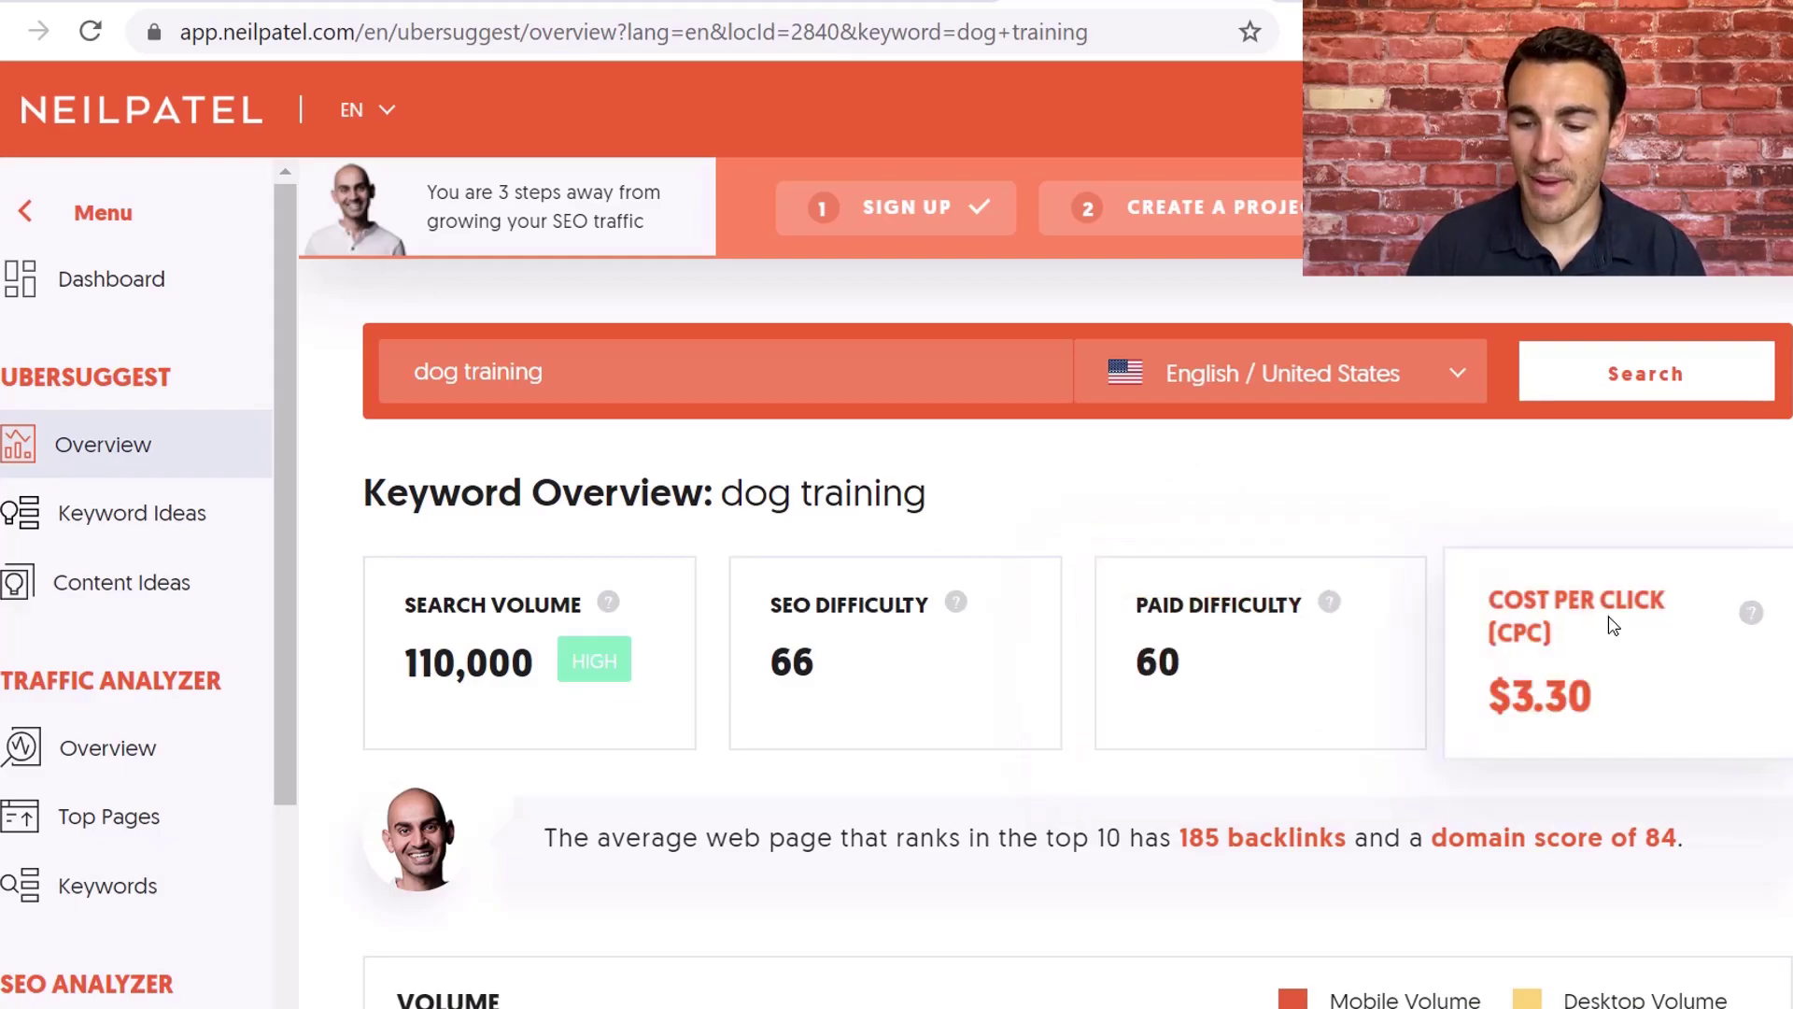
{"action": "scroll", "coordinate": [1081, 511], "scroll_direction": "down", "scroll_amount": 2}
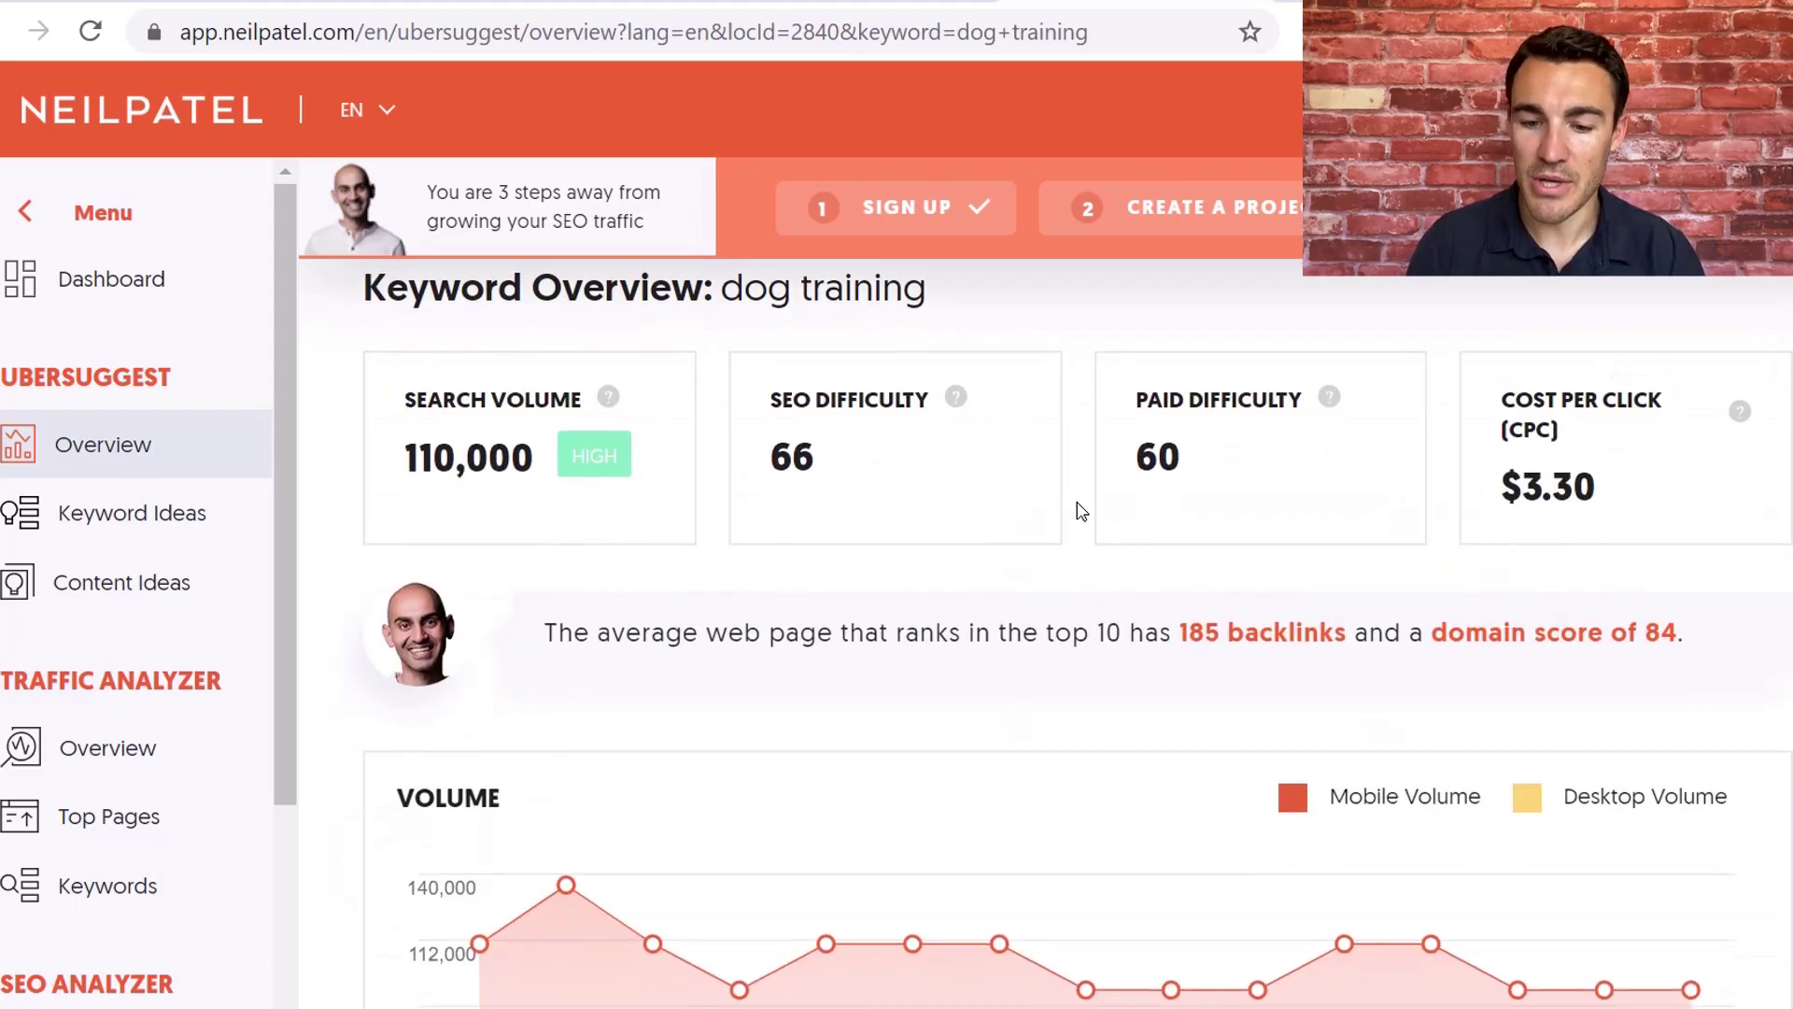
{"action": "scroll", "coordinate": [1080, 511], "scroll_direction": "down", "scroll_amount": 2}
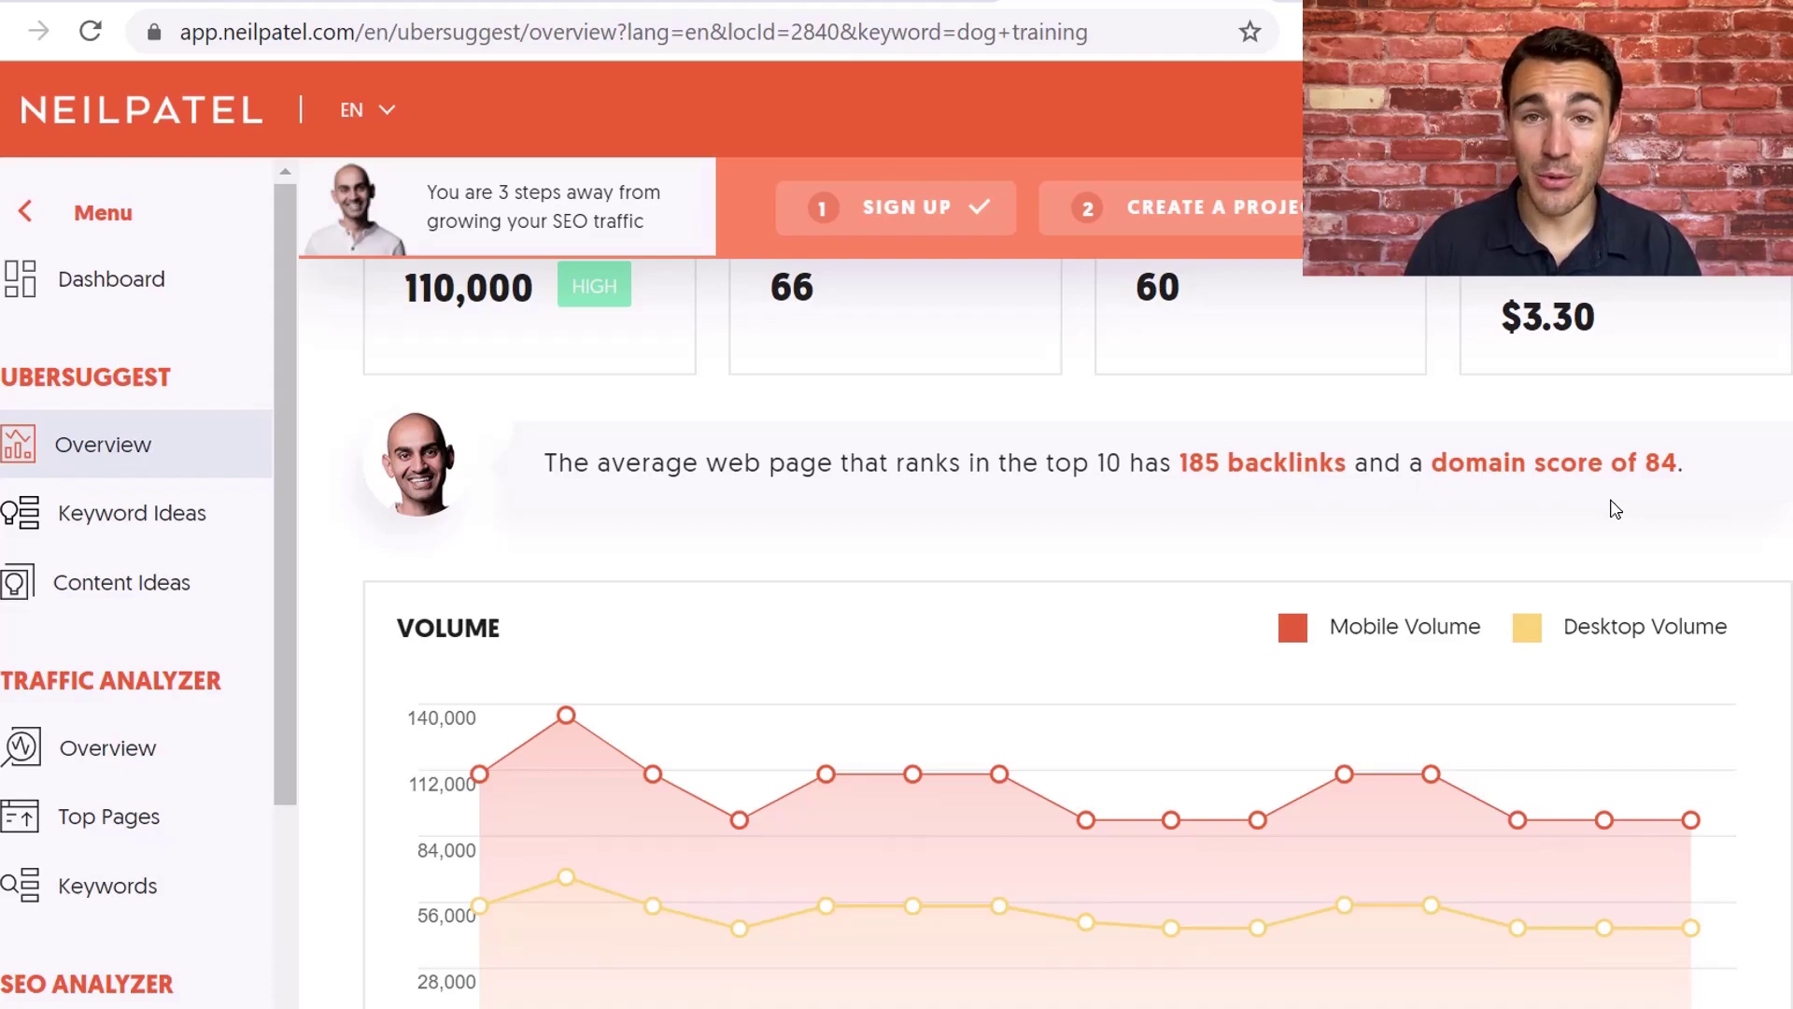
{"action": "scroll", "coordinate": [1111, 443], "scroll_direction": "up", "scroll_amount": 1}
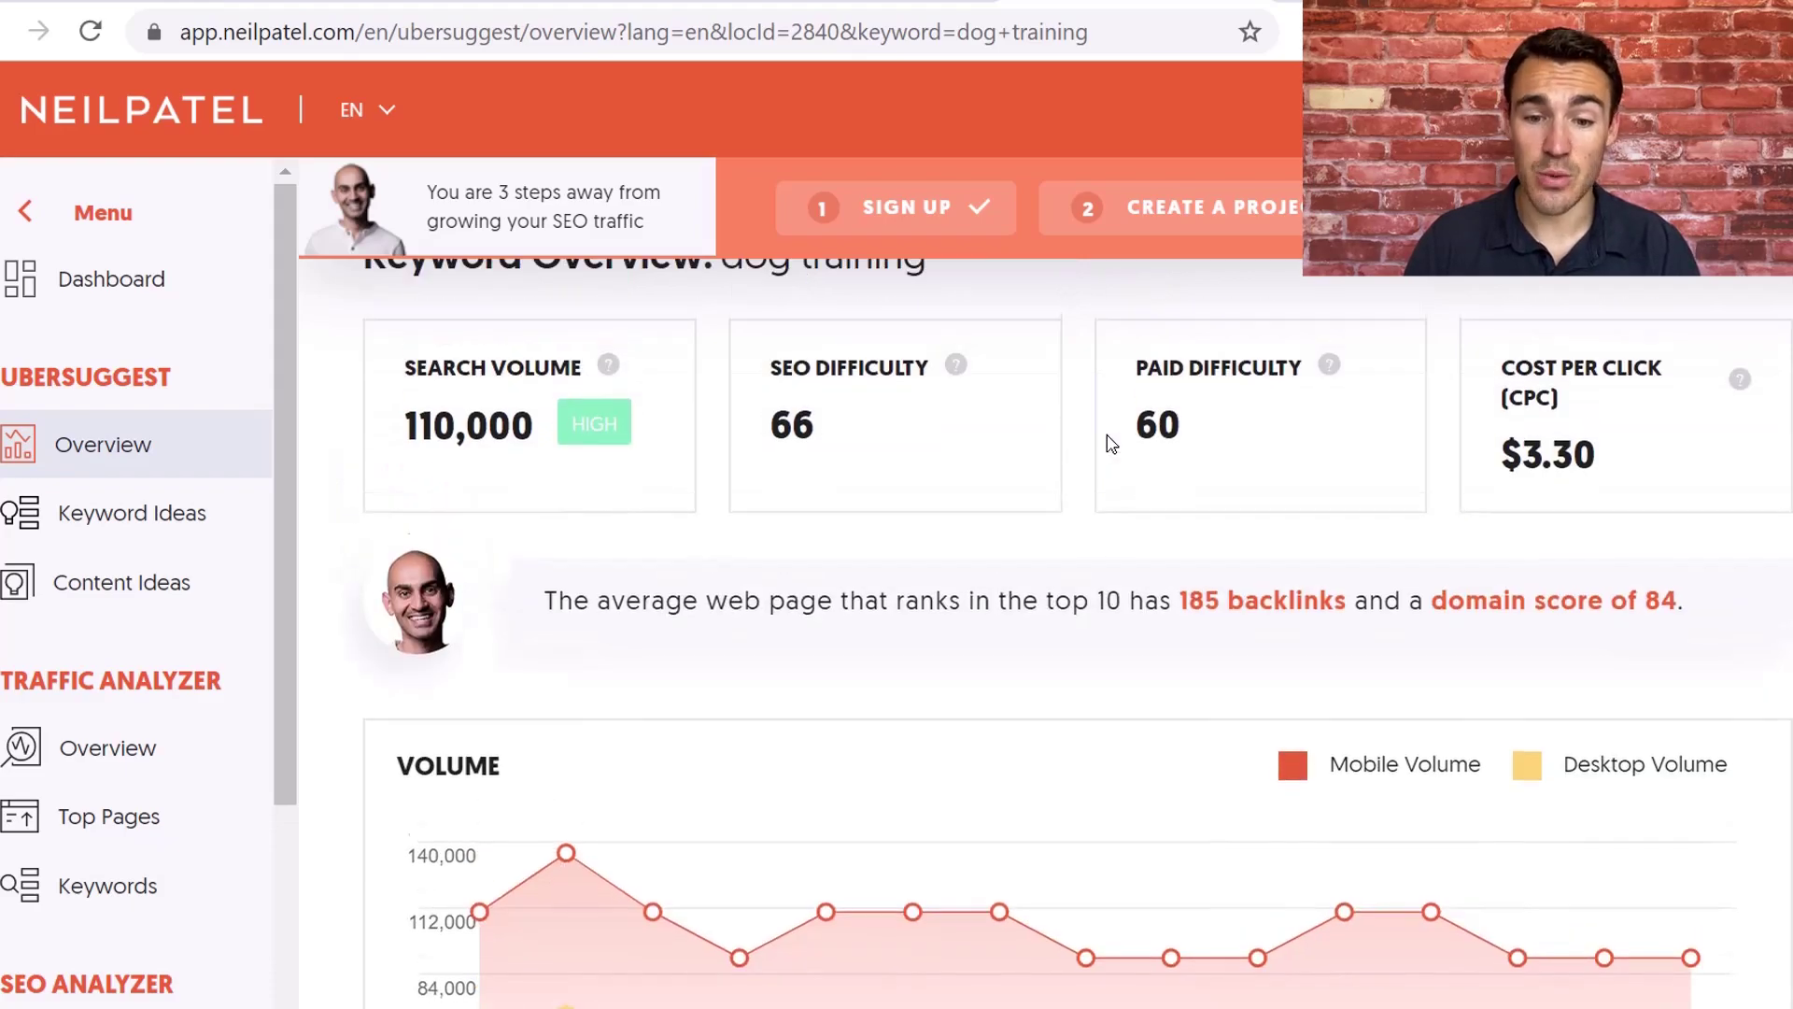
{"action": "scroll", "coordinate": [918, 718], "scroll_direction": "up", "scroll_amount": 3}
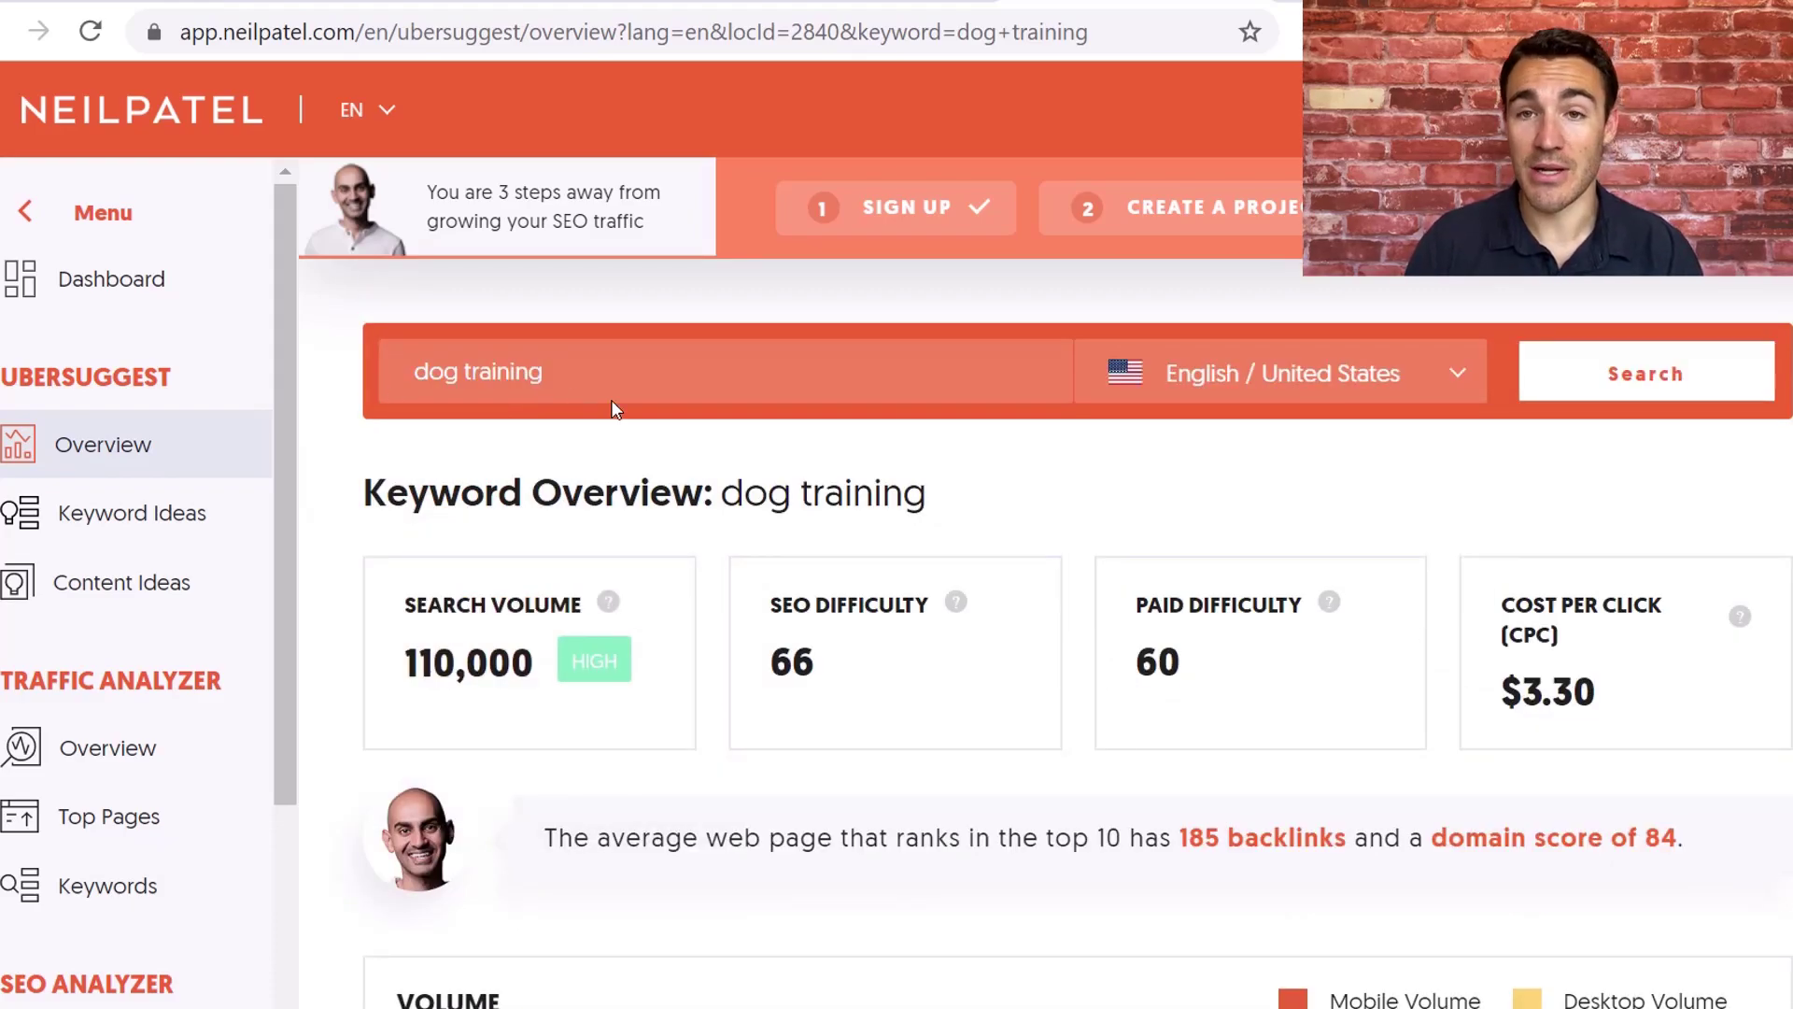
{"action": "scroll", "coordinate": [752, 440], "scroll_direction": "down", "scroll_amount": 4}
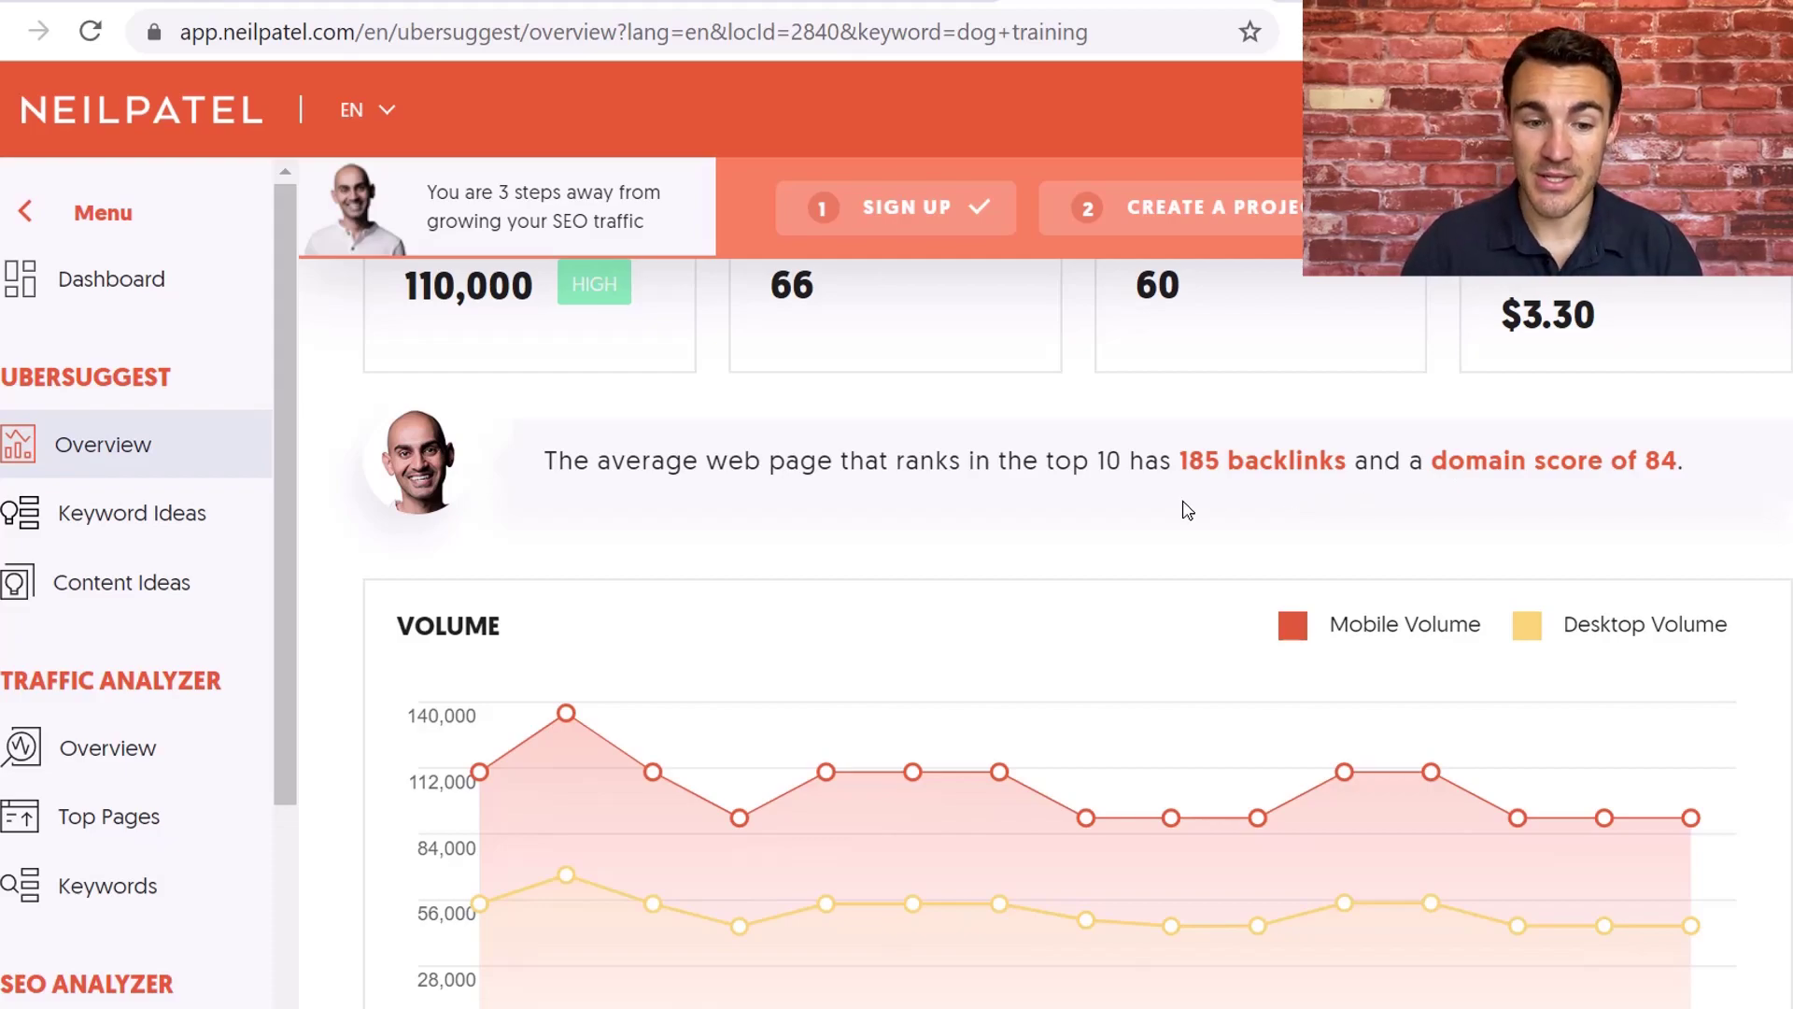
{"action": "scroll", "coordinate": [981, 552], "scroll_direction": "up", "scroll_amount": 4}
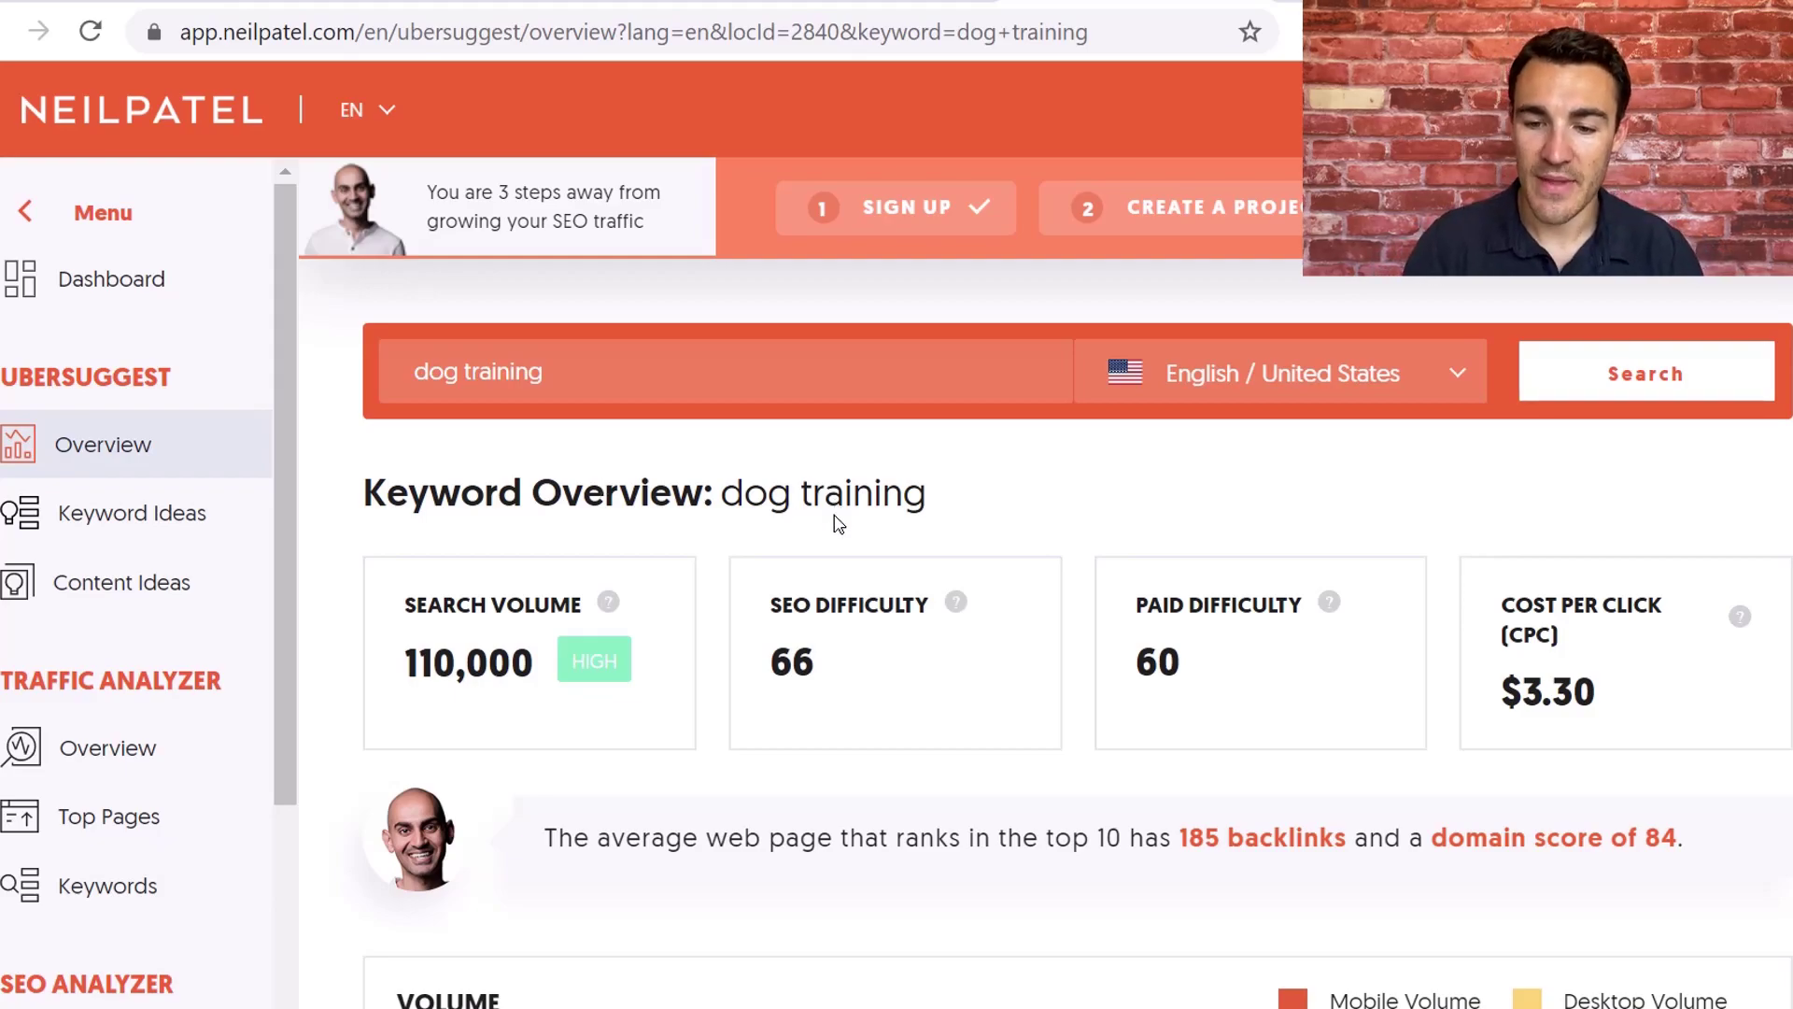
Examine the monthly volume chart for mobile and desktop searches, including October's data point.
{"action": "scroll", "coordinate": [838, 523], "scroll_direction": "down", "scroll_amount": 5}
{"action": "scroll", "coordinate": [839, 523], "scroll_direction": "down", "scroll_amount": 2}
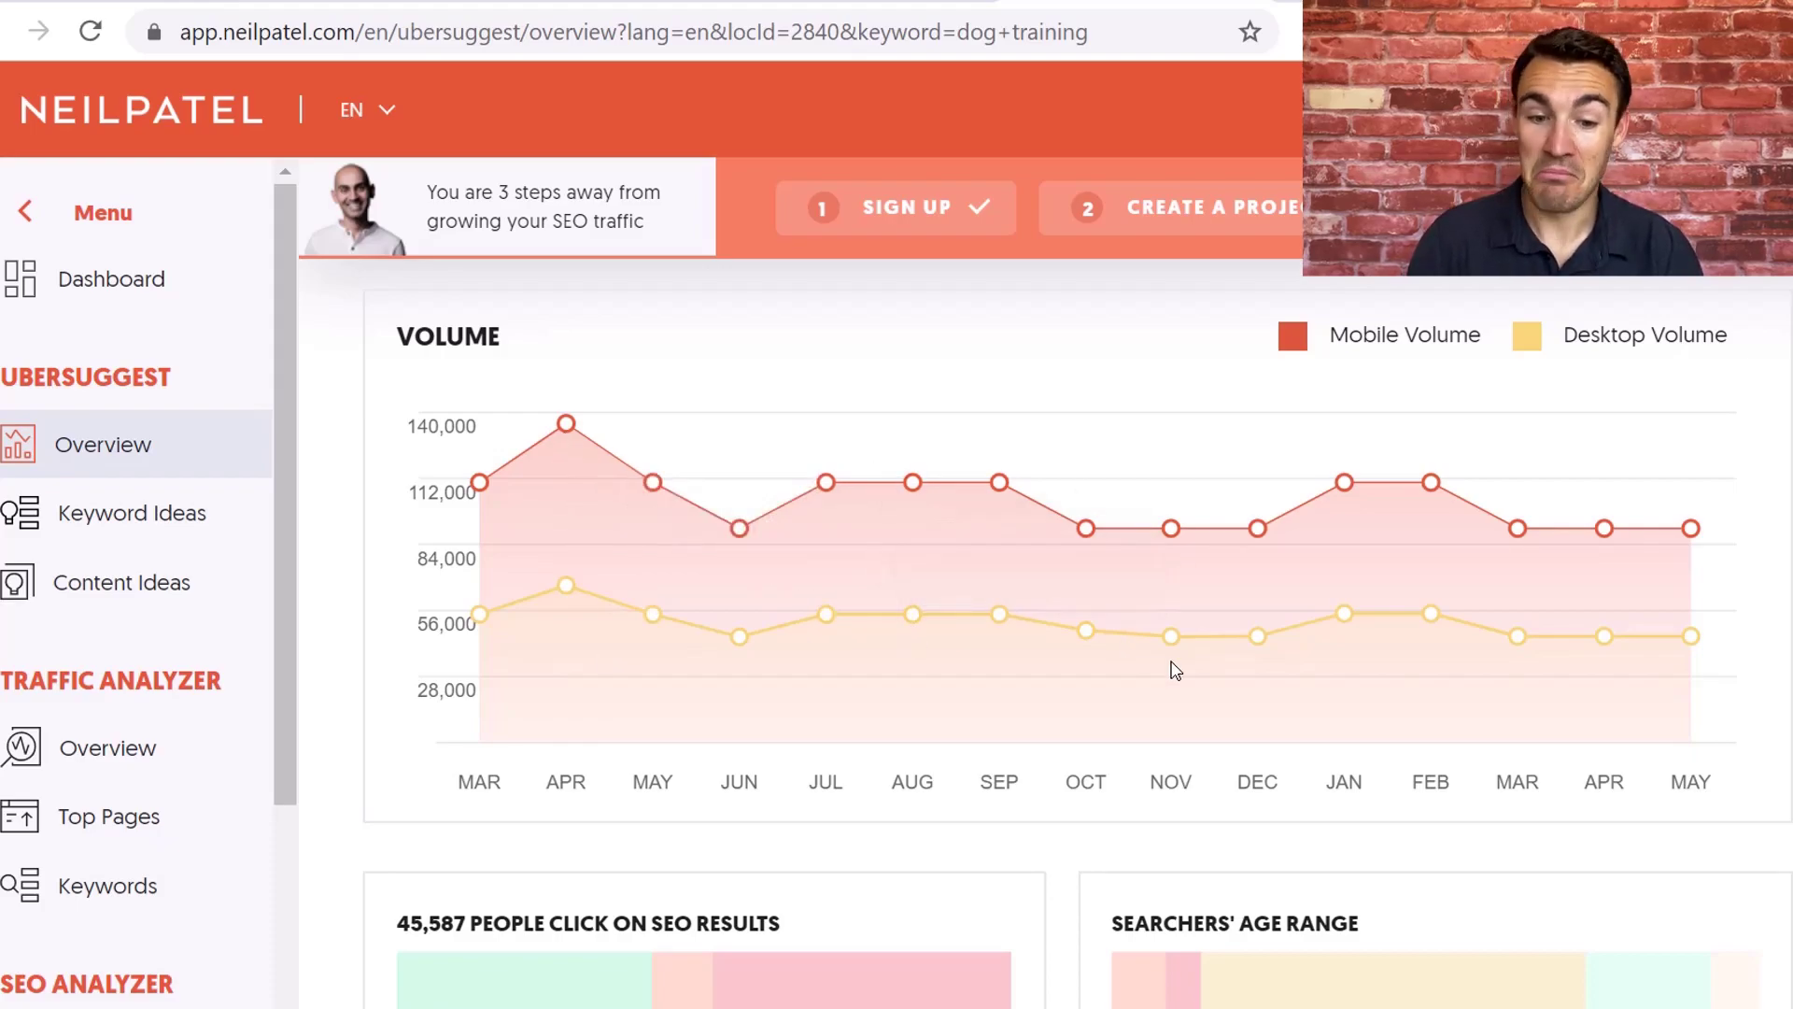
{"action": "mouse_move", "coordinate": [1074, 642]}
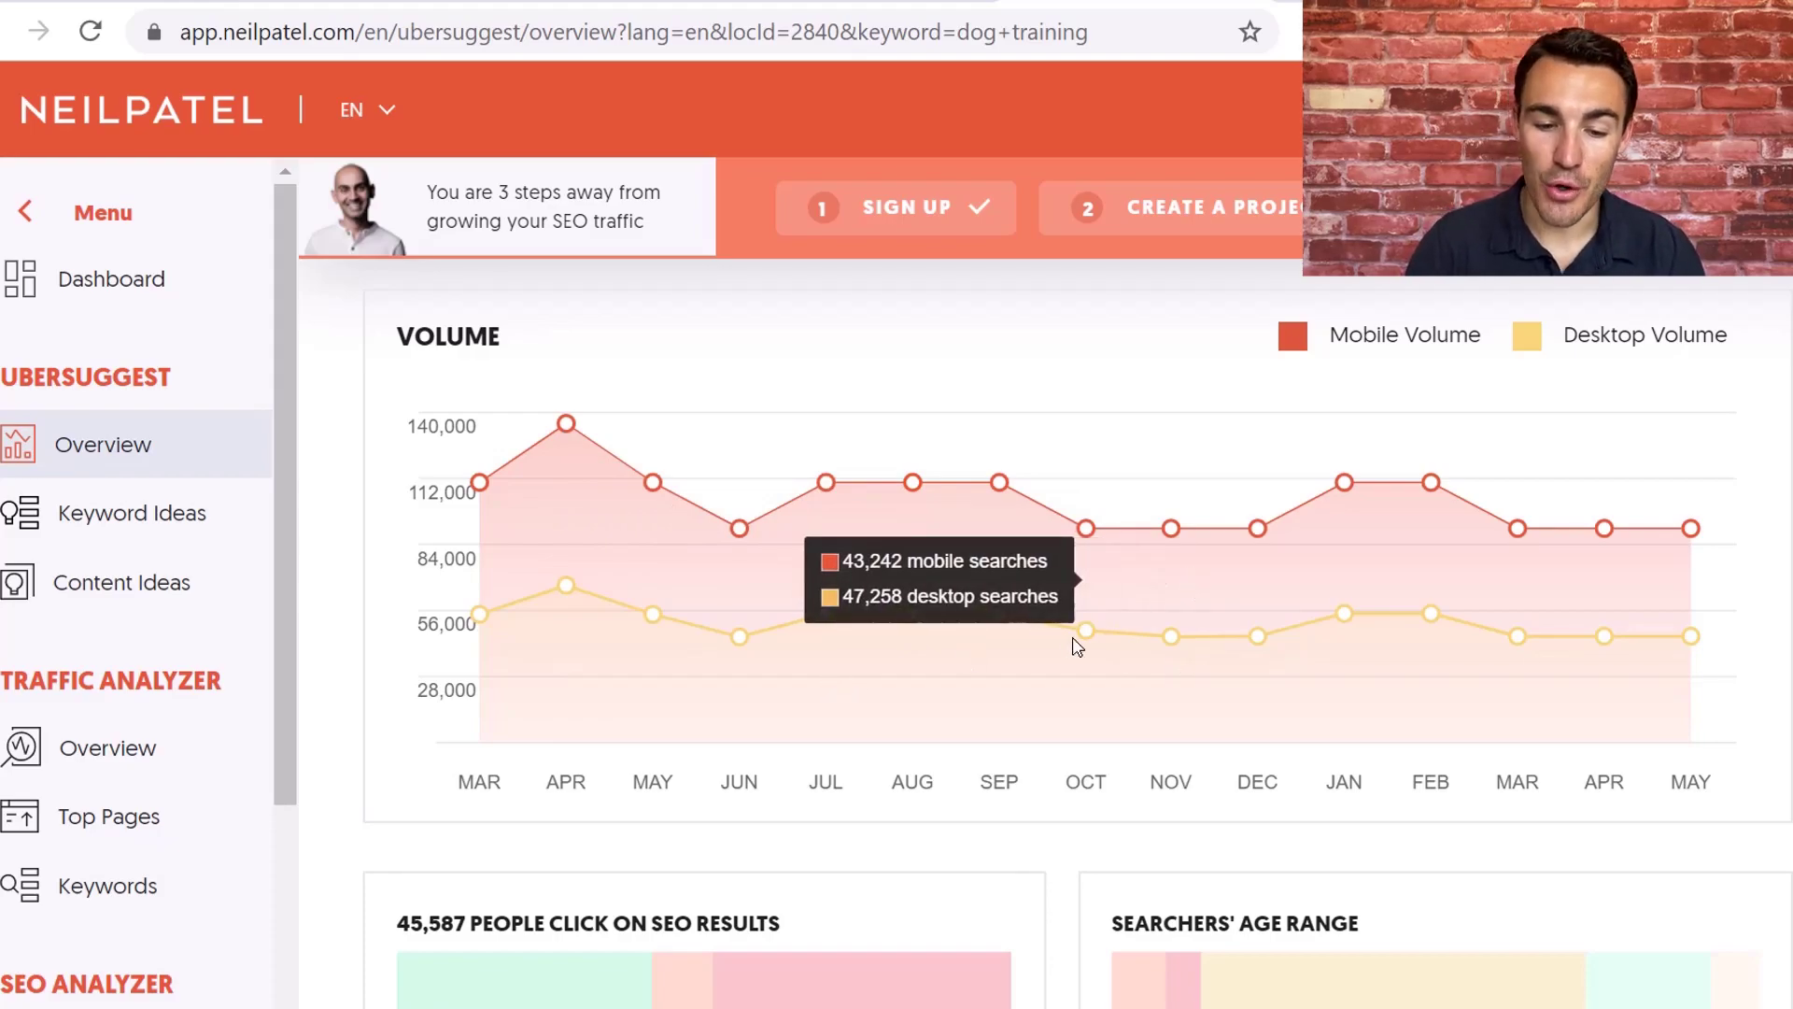
{"action": "scroll", "coordinate": [1053, 825], "scroll_direction": "down", "scroll_amount": 1}
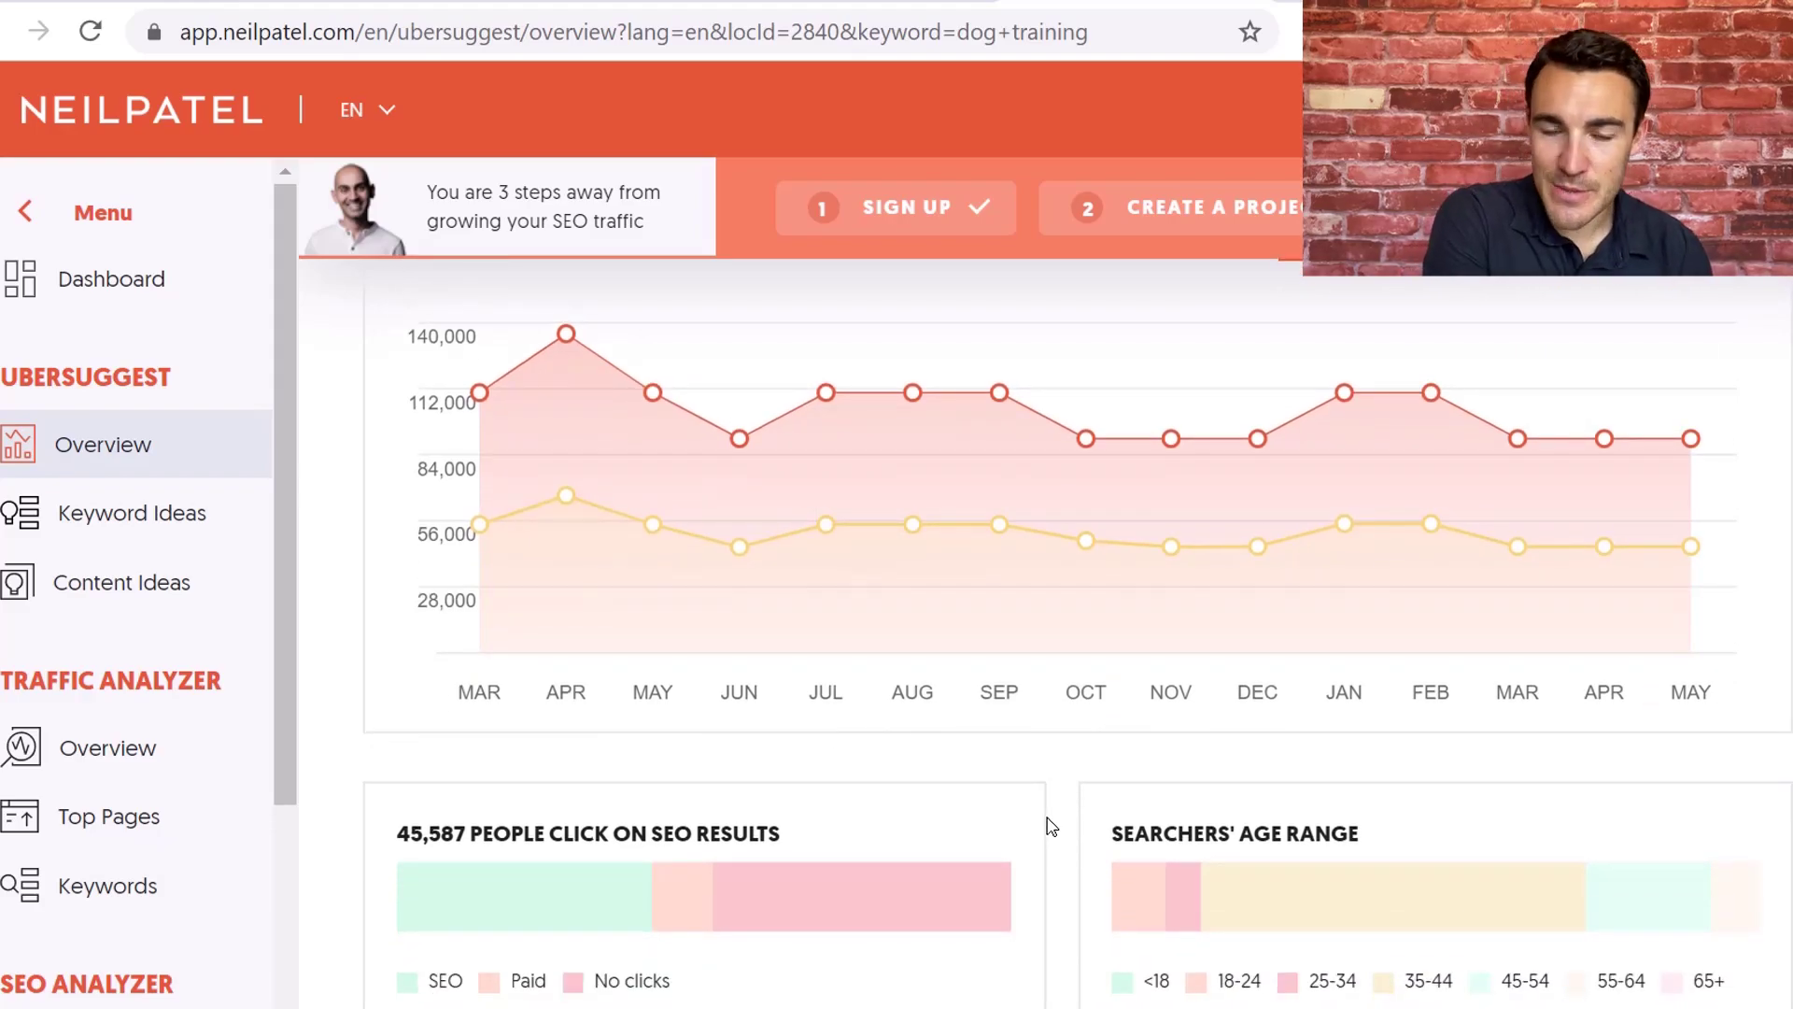
Review the suggested keyword ideas for dog training, comparing volume and SEO difficulty, and check what the SD column means.
{"action": "scroll", "coordinate": [1051, 826], "scroll_direction": "down", "scroll_amount": 6}
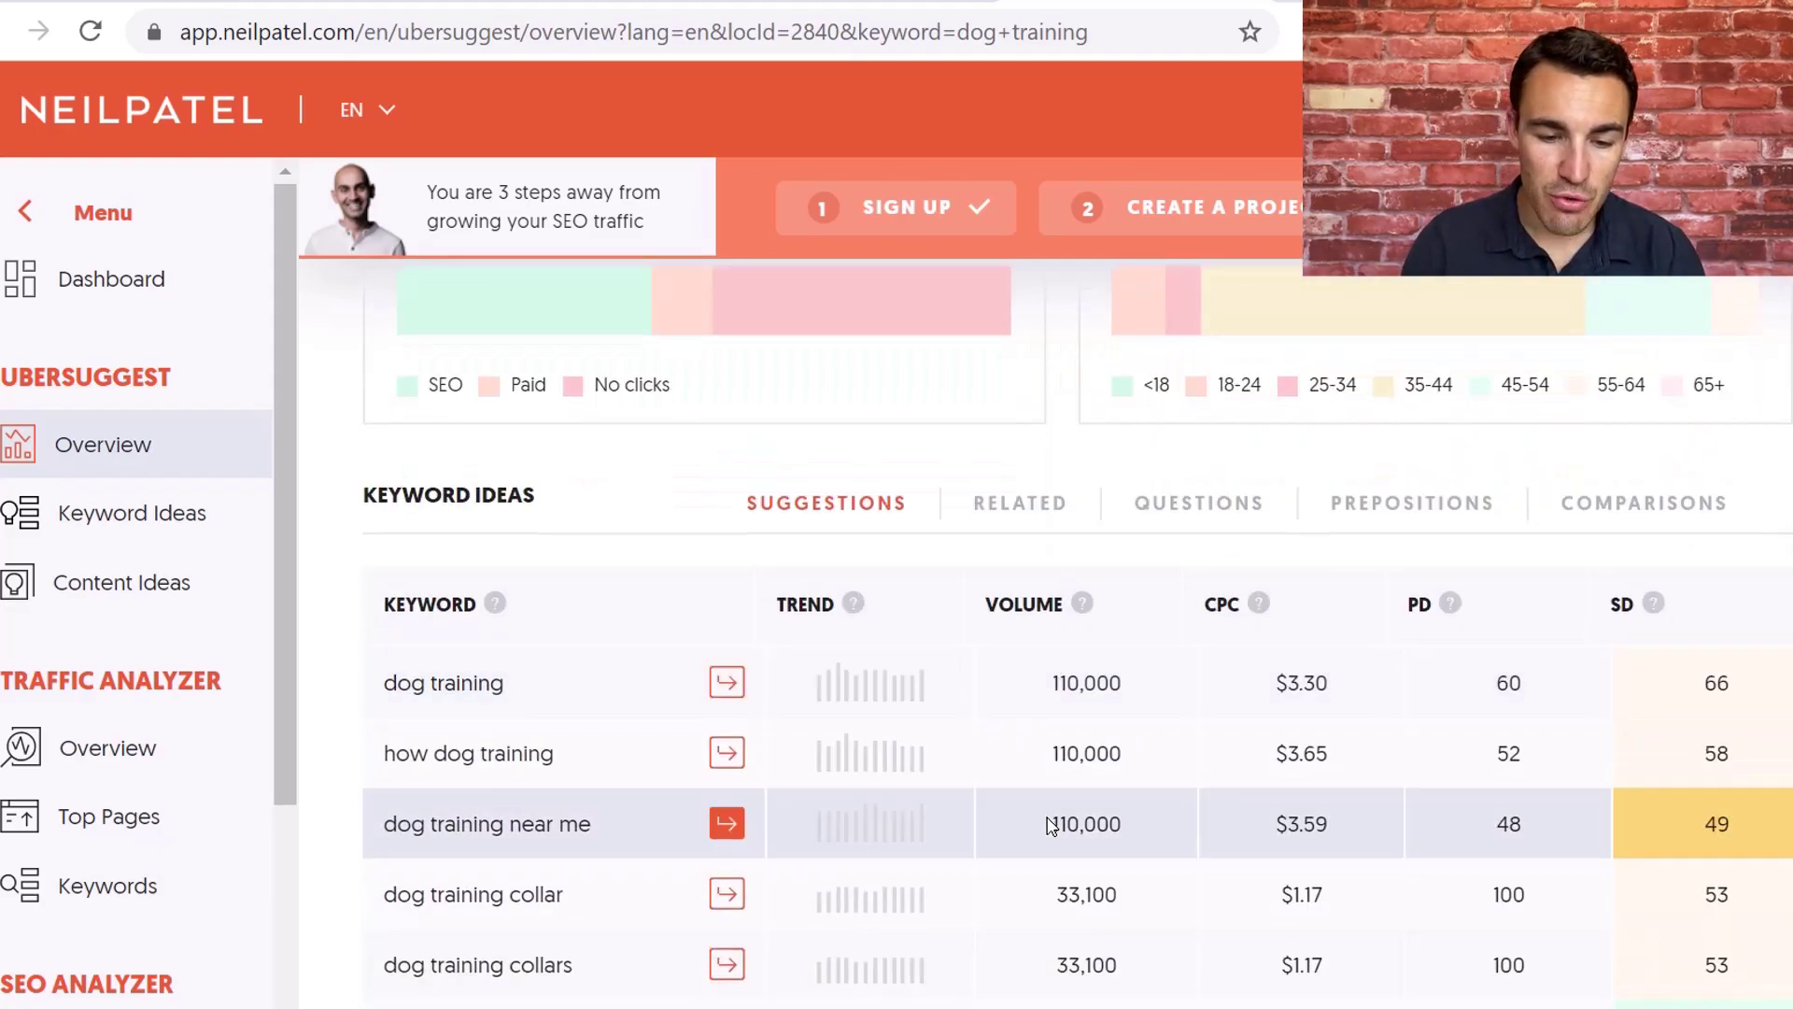
{"action": "scroll", "coordinate": [651, 507], "scroll_direction": "down", "scroll_amount": 1}
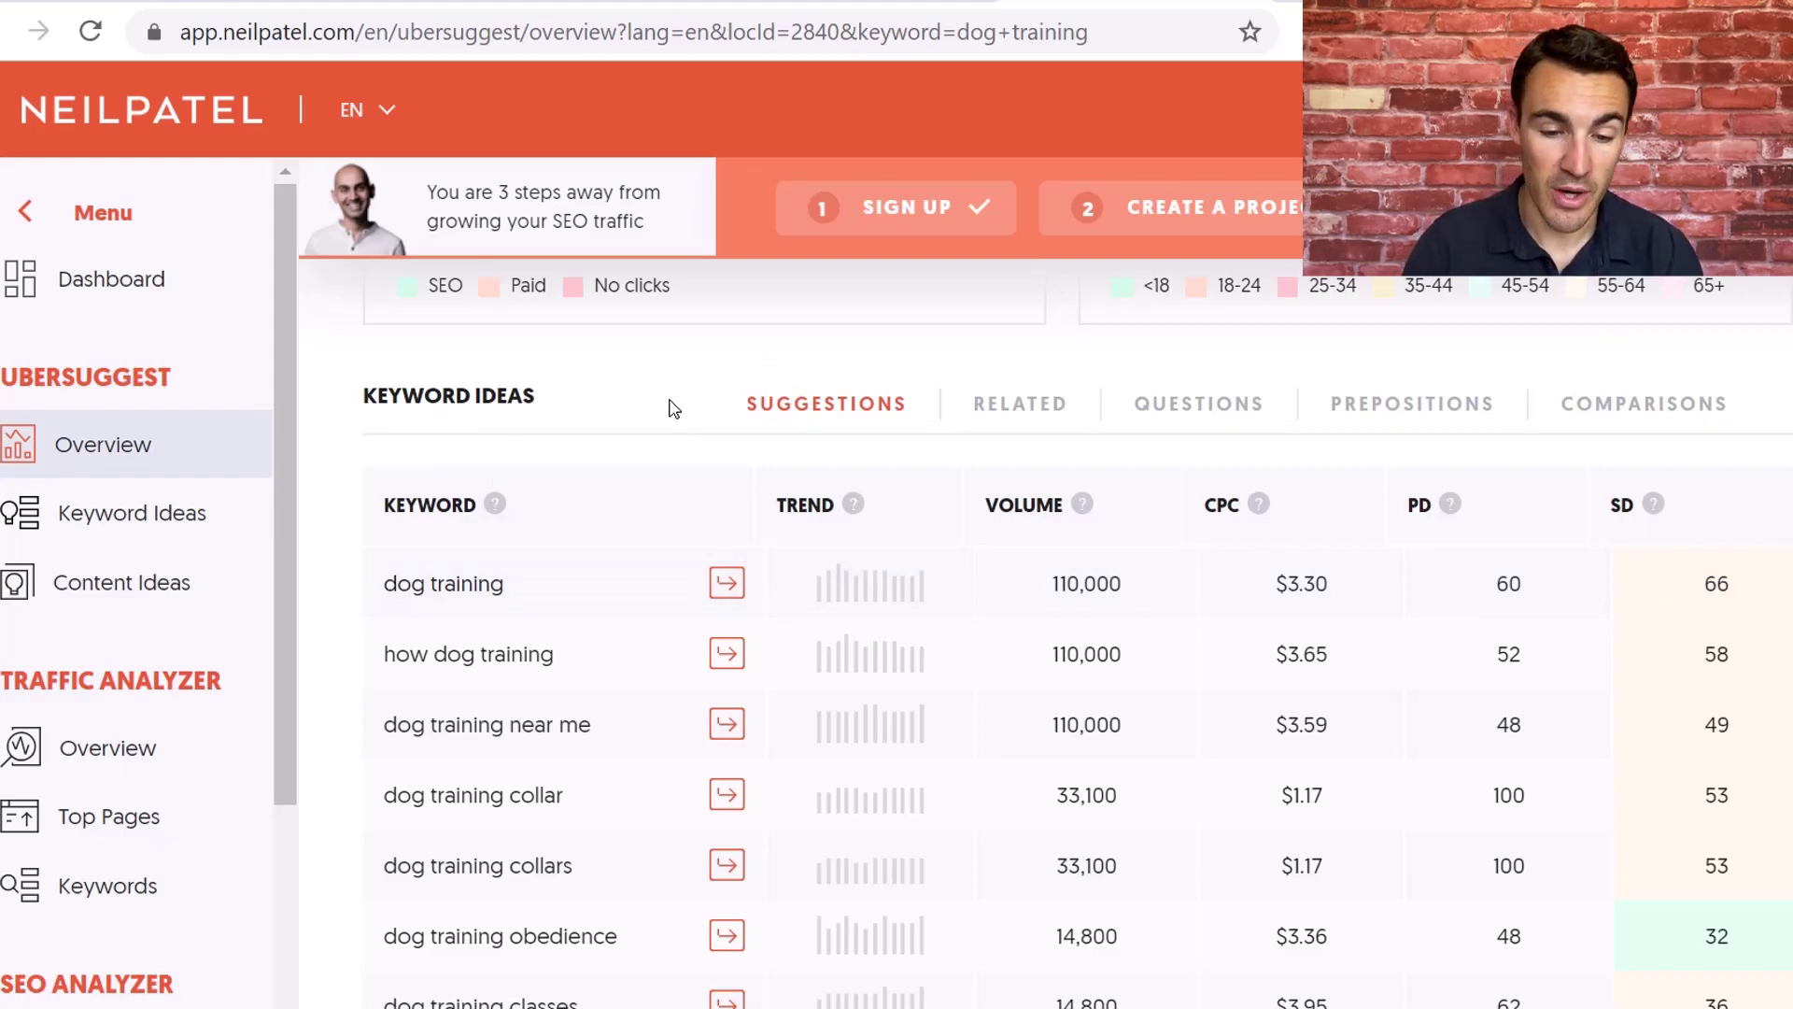
{"action": "scroll", "coordinate": [672, 408], "scroll_direction": "down", "scroll_amount": 1}
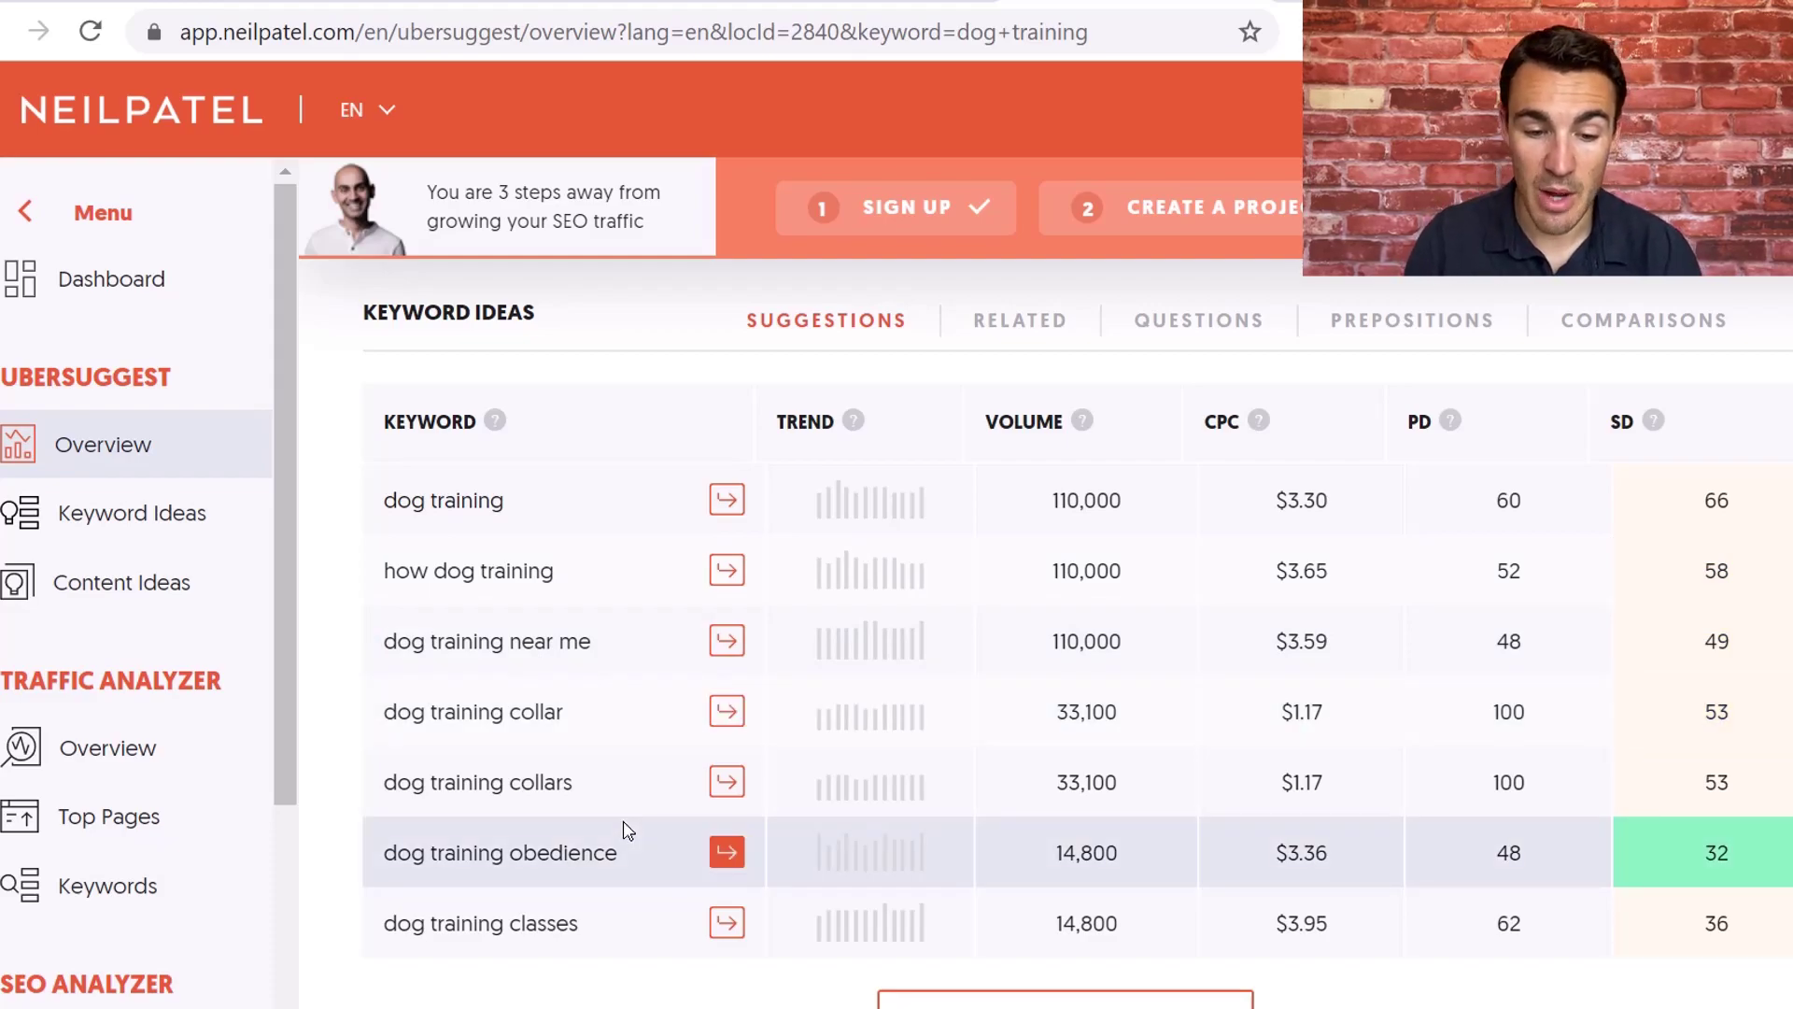
{"action": "scroll", "coordinate": [626, 830], "scroll_direction": "down", "scroll_amount": 1}
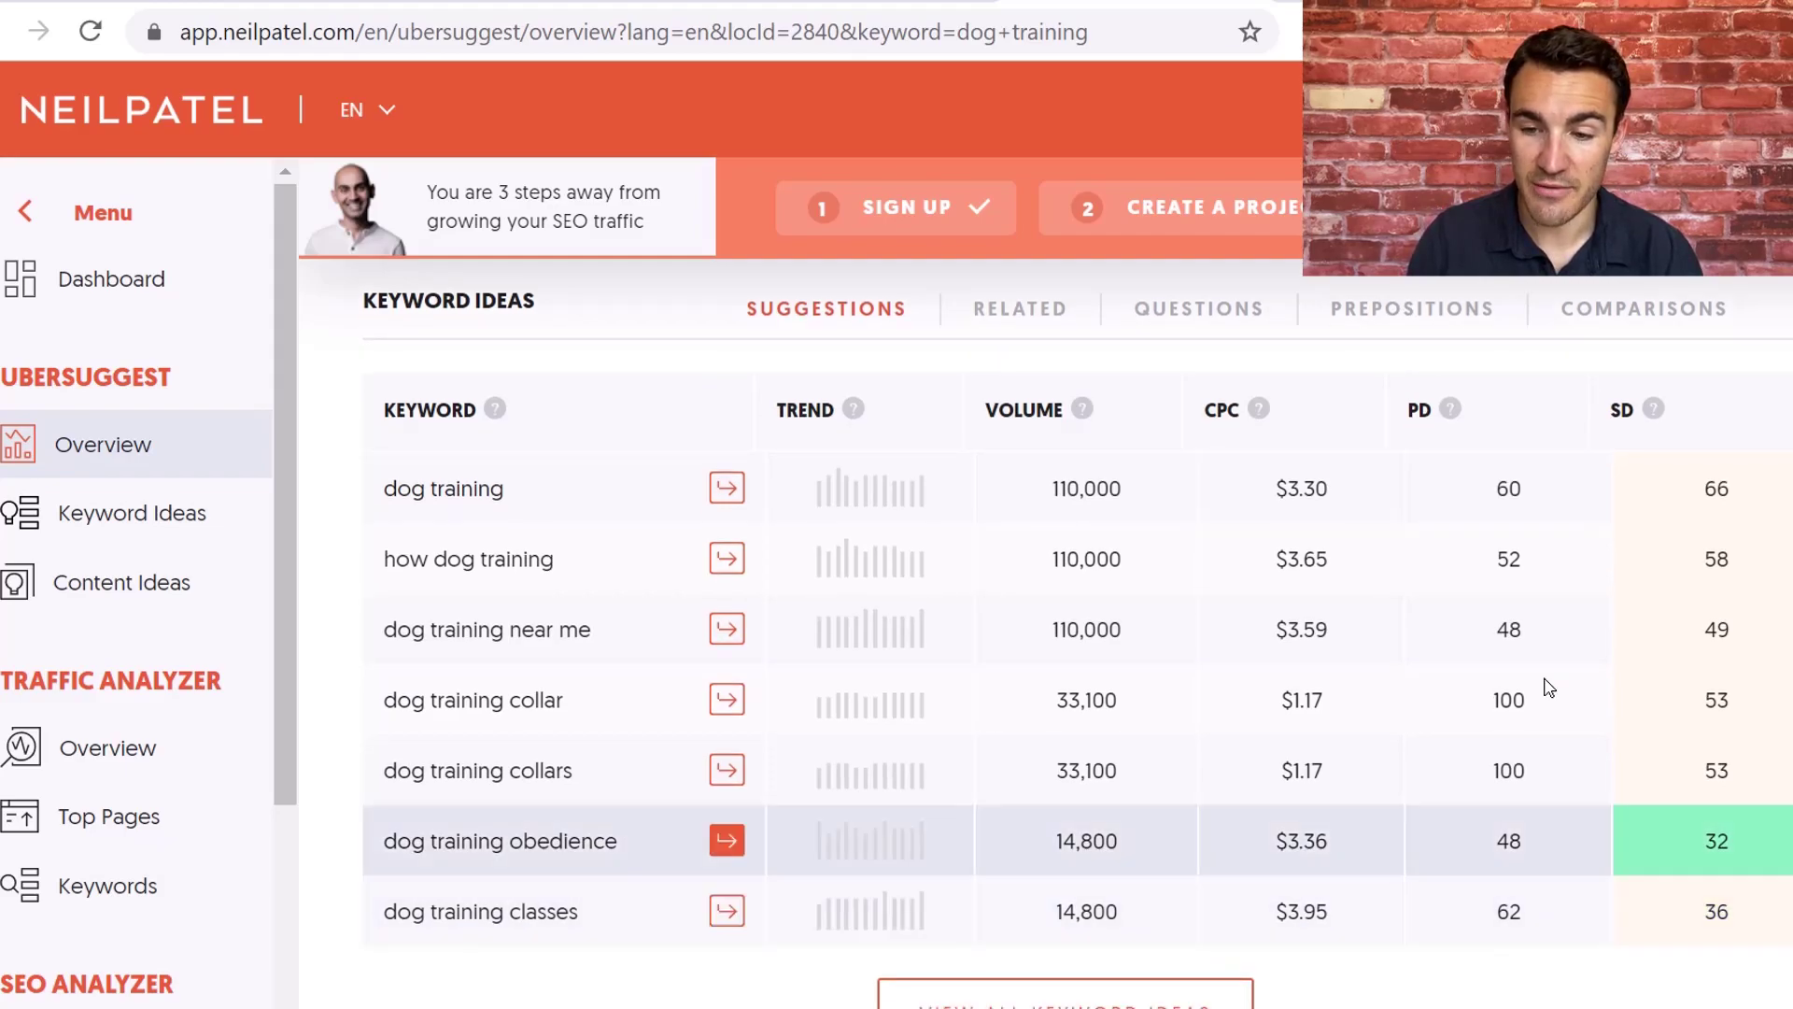
{"action": "mouse_move", "coordinate": [1656, 410]}
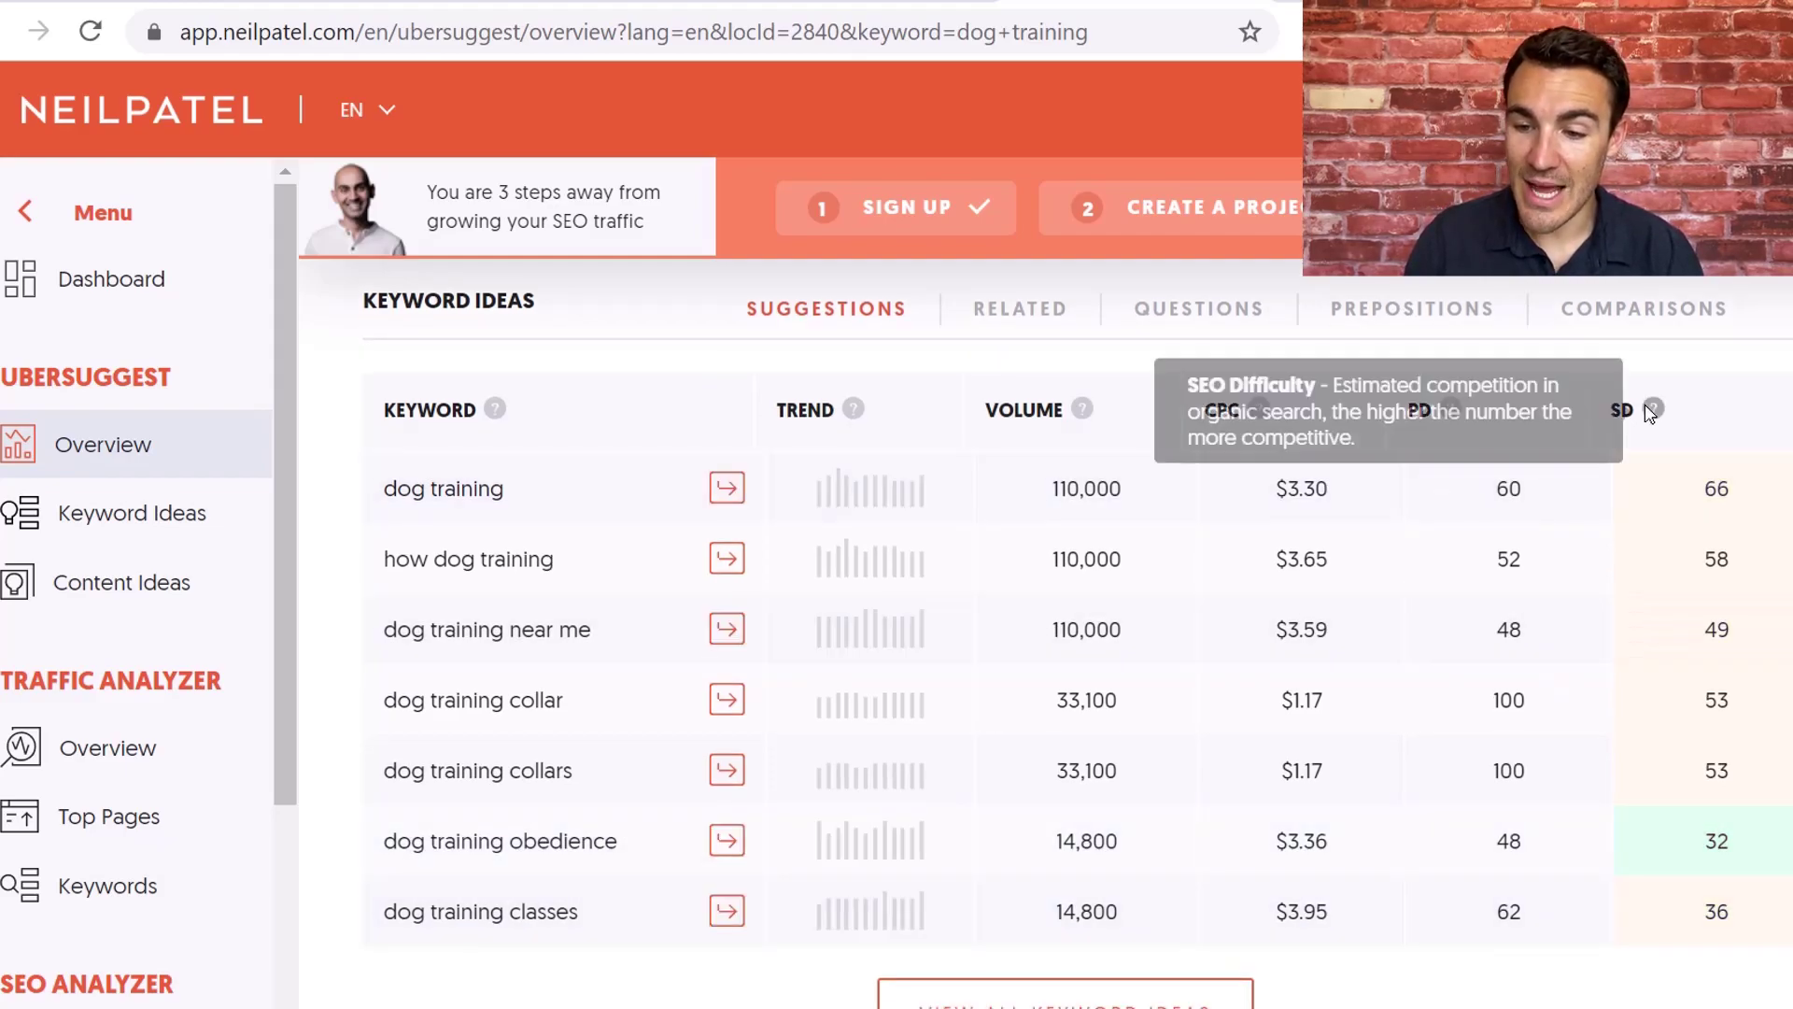
{"action": "scroll", "coordinate": [1214, 374], "scroll_direction": "up", "scroll_amount": 10}
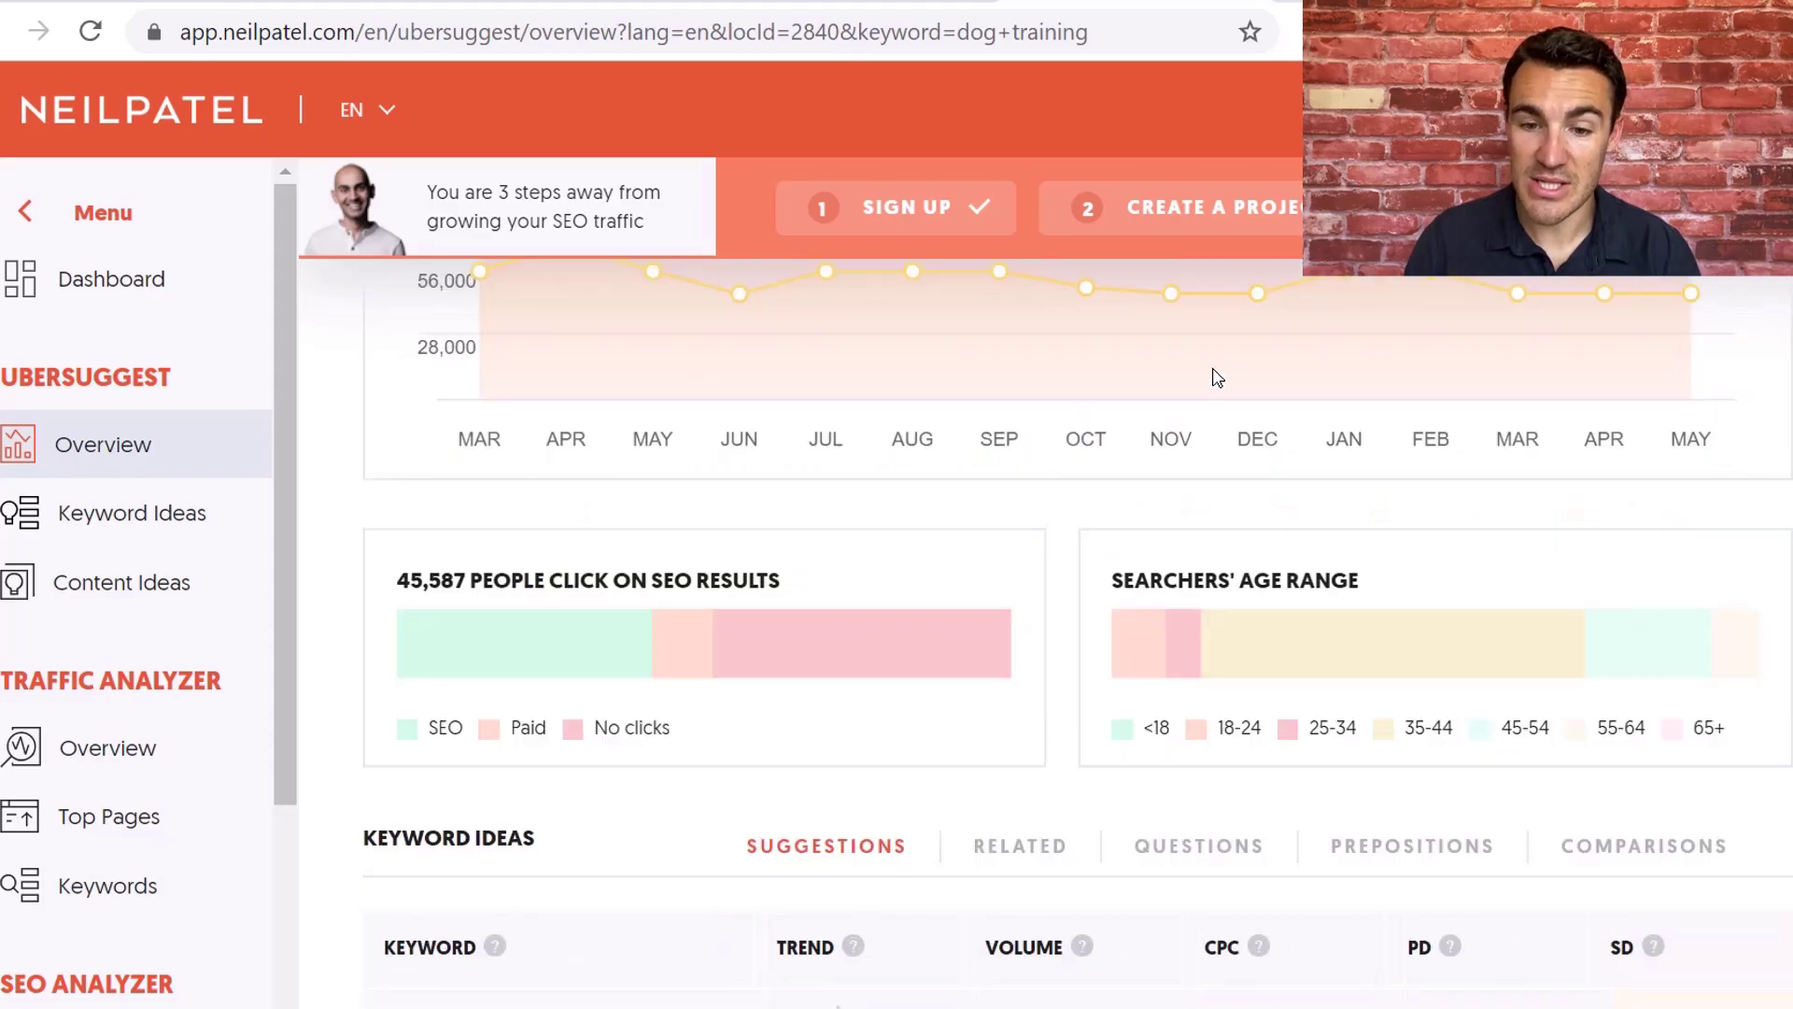
{"action": "scroll", "coordinate": [934, 630], "scroll_direction": "down", "scroll_amount": 10}
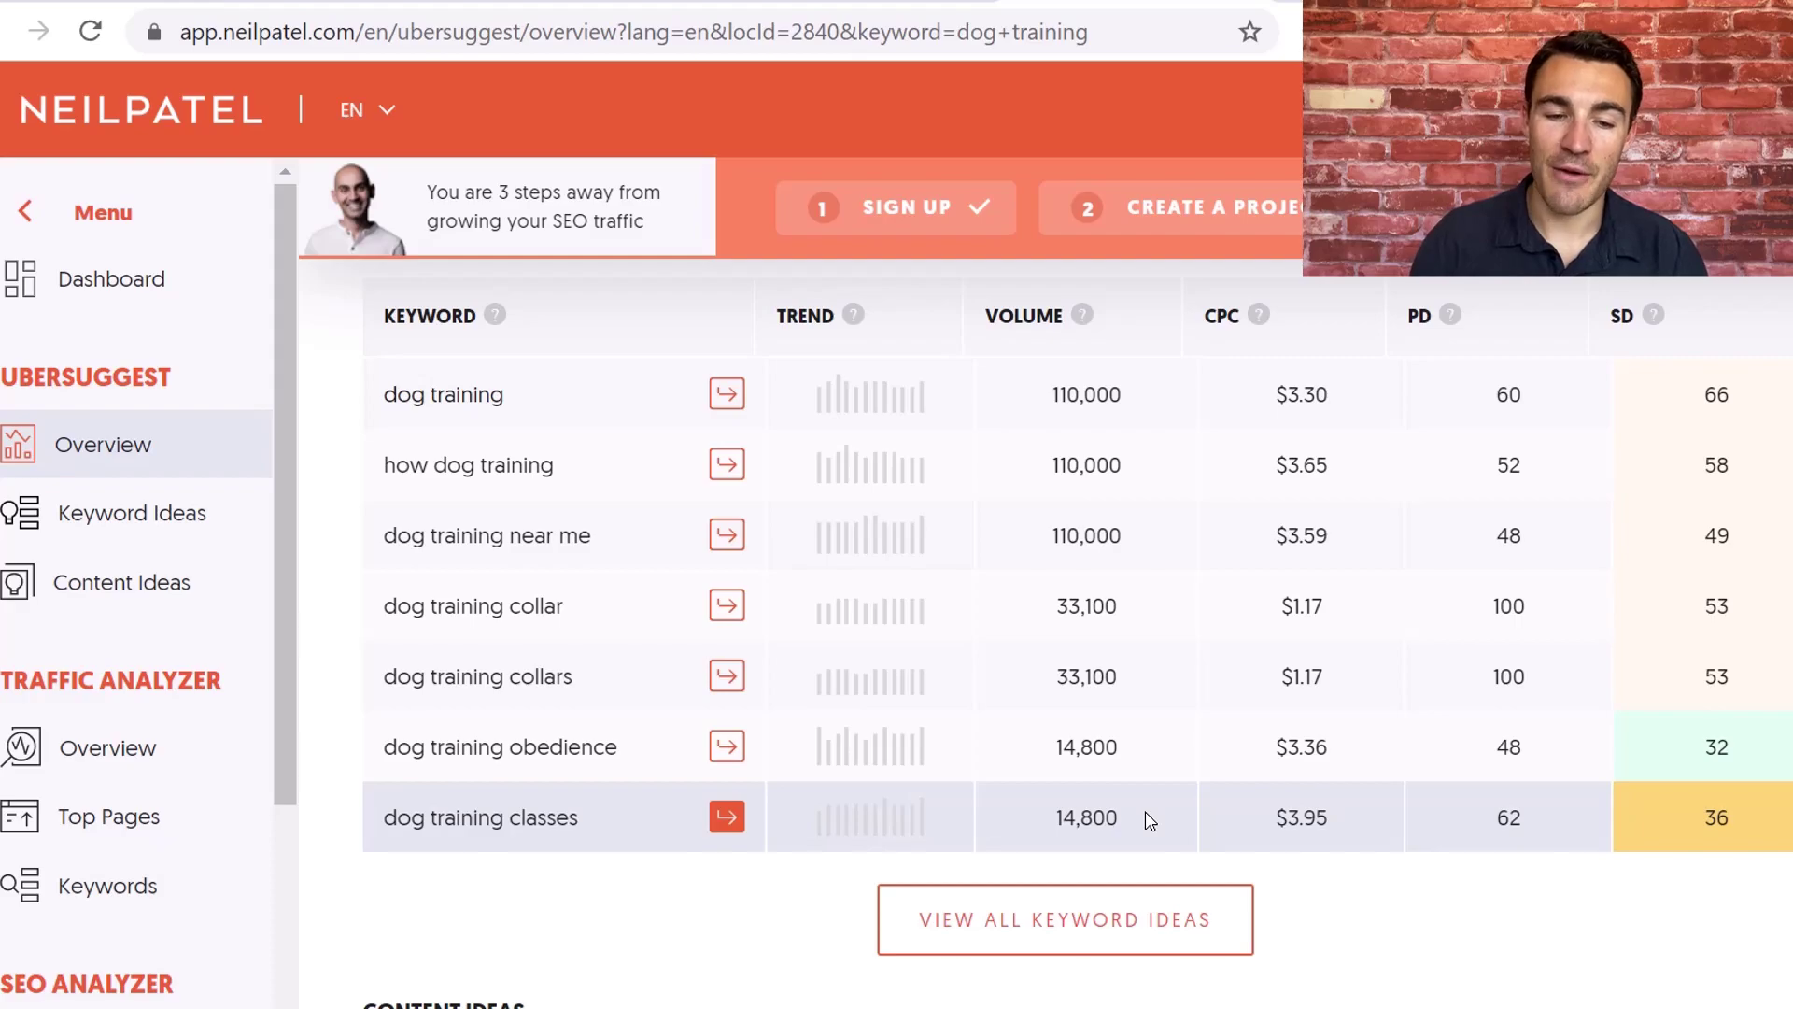
Run a comparison search for the keyword "facebook advertising" with English / United States as the language and location.
{"action": "scroll", "coordinate": [1150, 820], "scroll_direction": "up", "scroll_amount": 10}
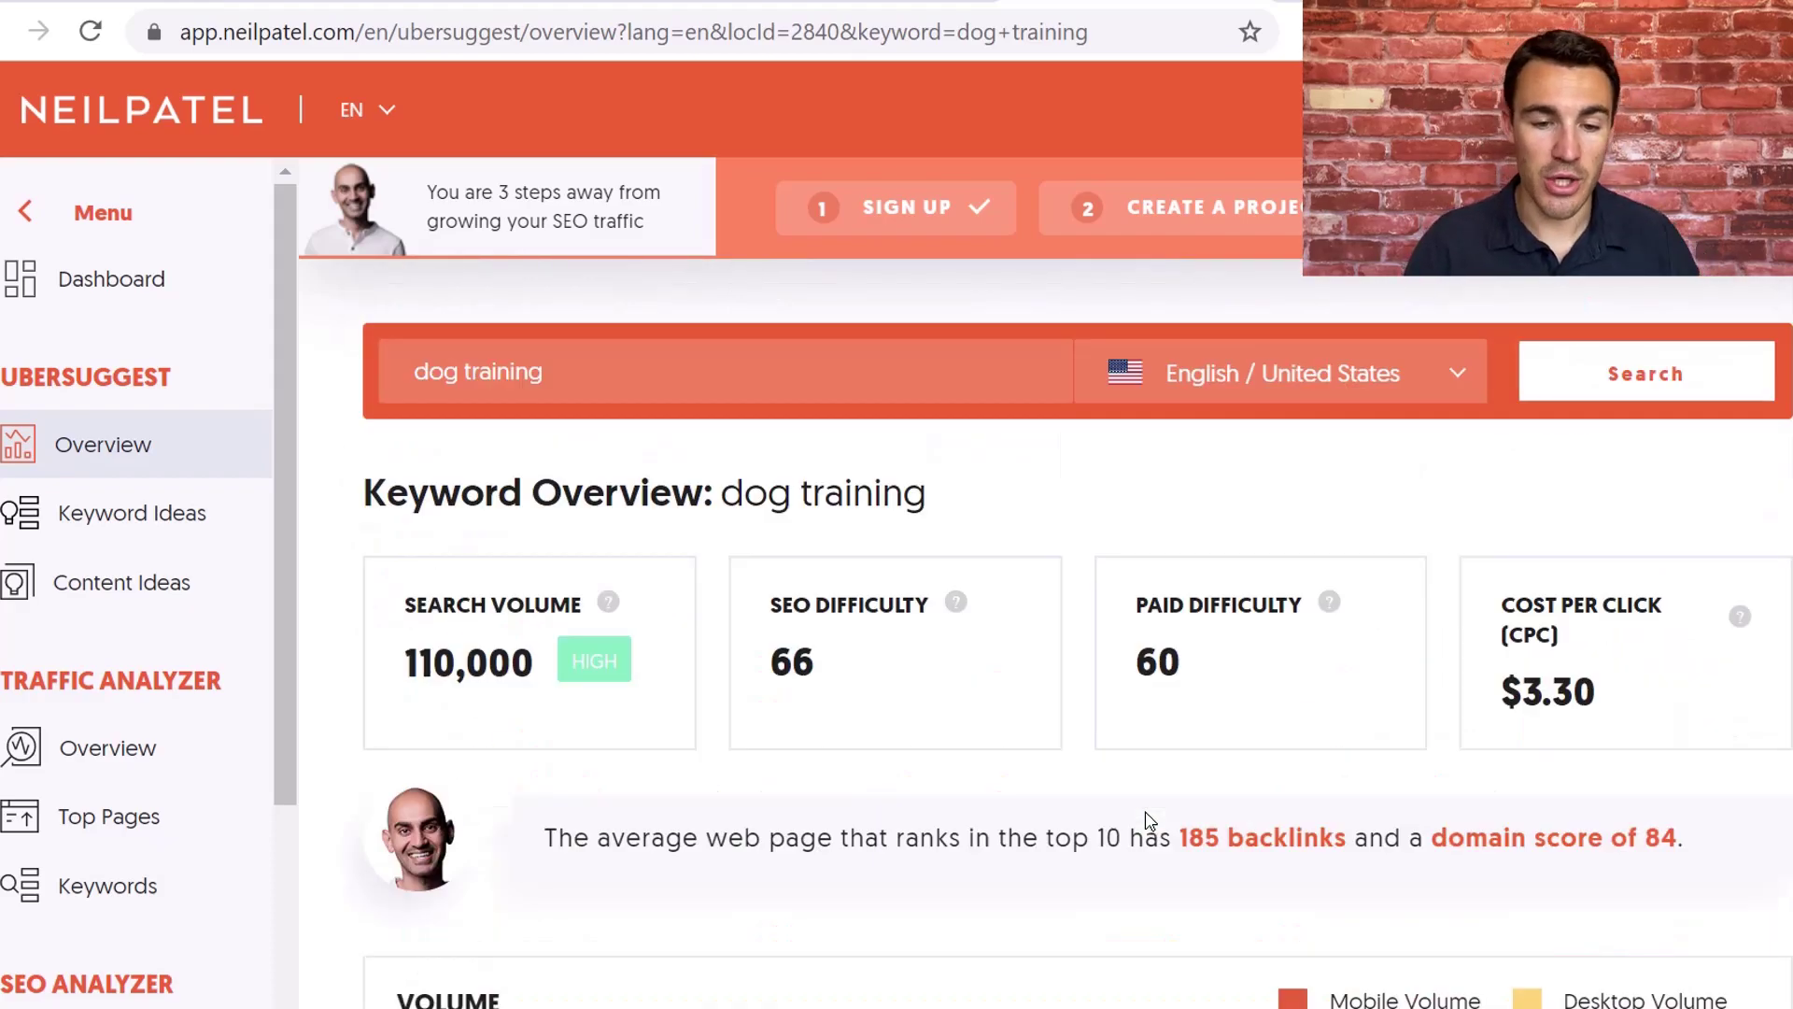
{"action": "left_click_drag", "start_coordinate": [594, 369], "coordinate": [341, 403]}
{"action": "type", "text": "faceb"}
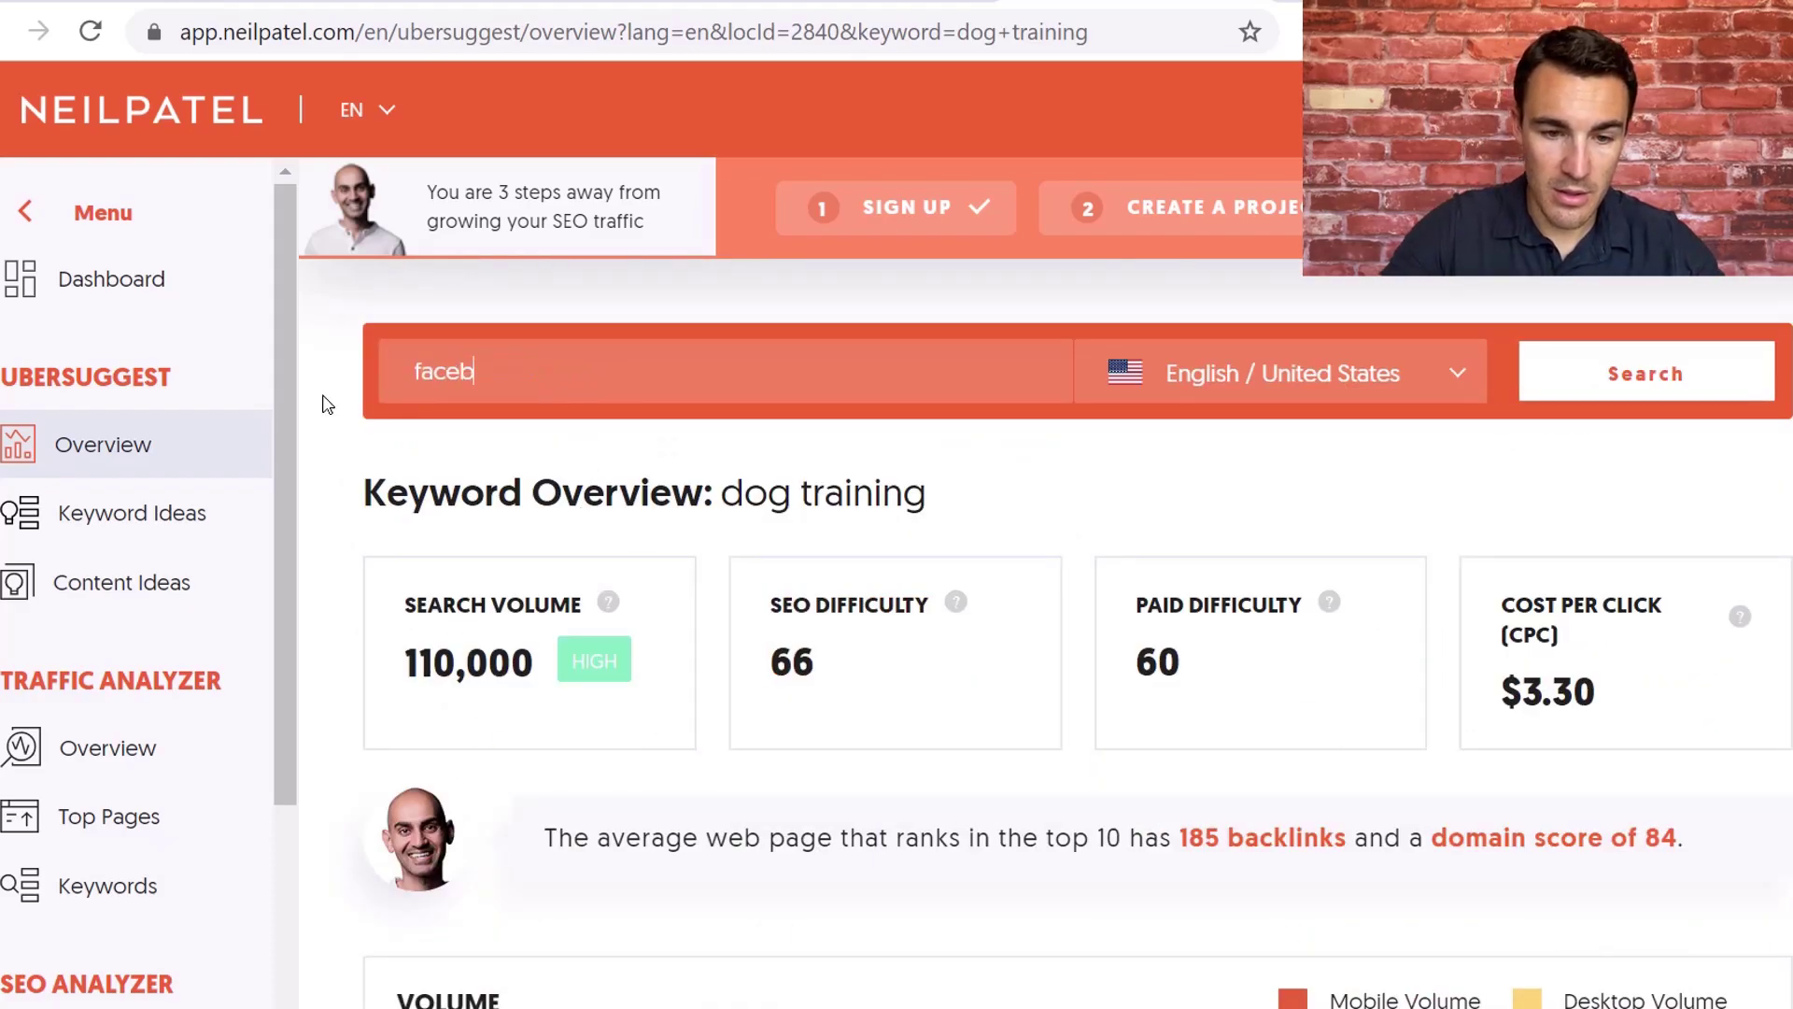
{"action": "type", "text": "ook advertising"}
{"action": "key", "text": "Return"}
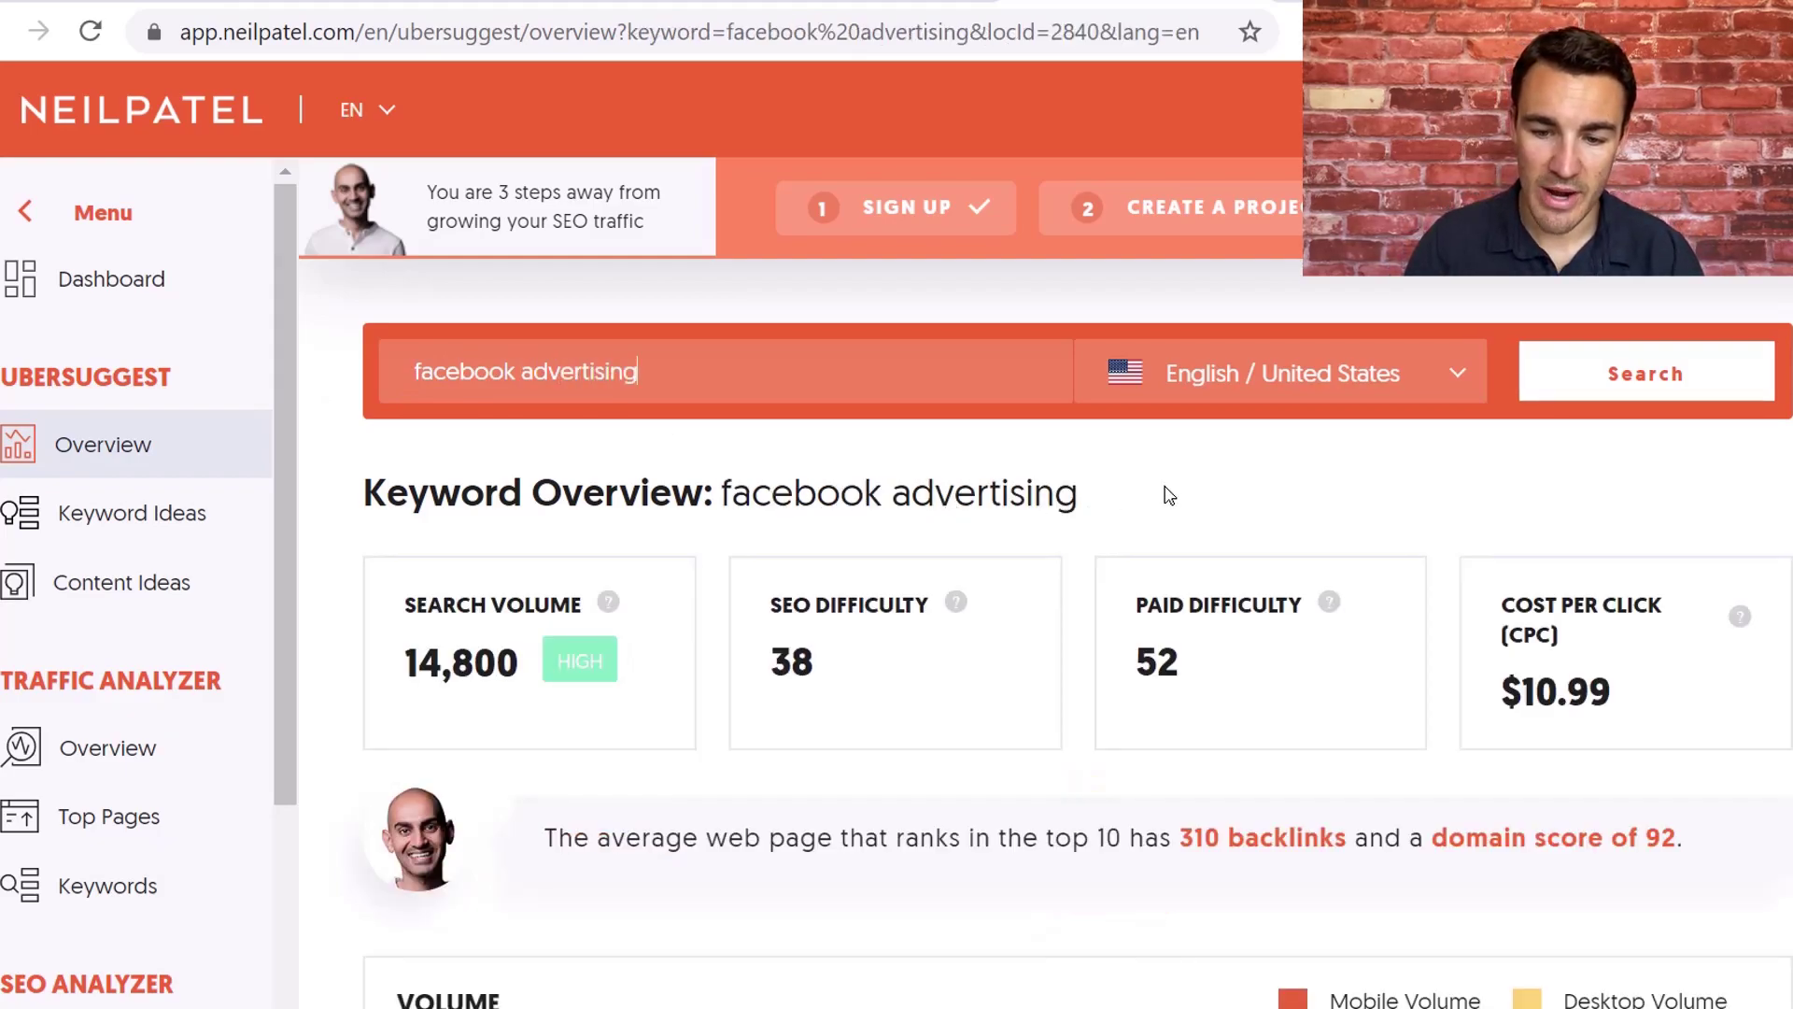
Review the facebook advertising overview and its suggested keyword ideas, comparing their volume and SEO difficulty.
{"action": "scroll", "coordinate": [1168, 495], "scroll_direction": "down", "scroll_amount": 1}
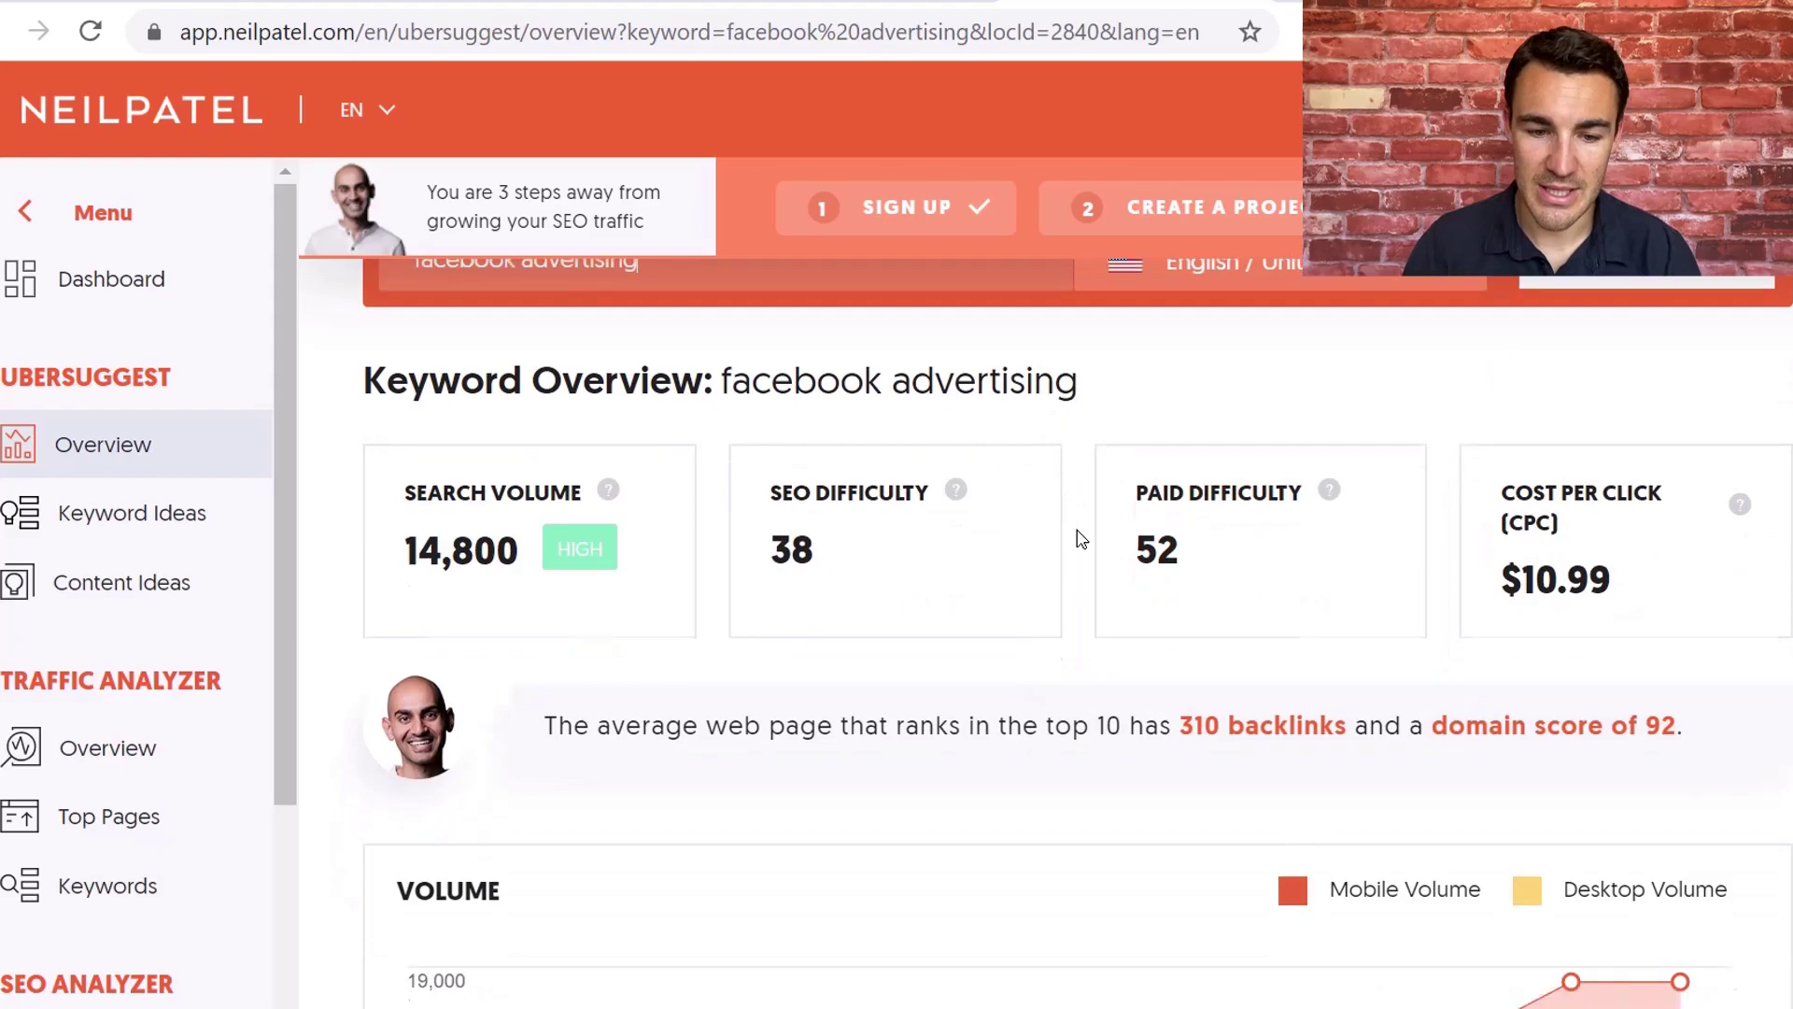
{"action": "scroll", "coordinate": [1079, 537], "scroll_direction": "down", "scroll_amount": 8}
{"action": "scroll", "coordinate": [1079, 537], "scroll_direction": "down", "scroll_amount": 10}
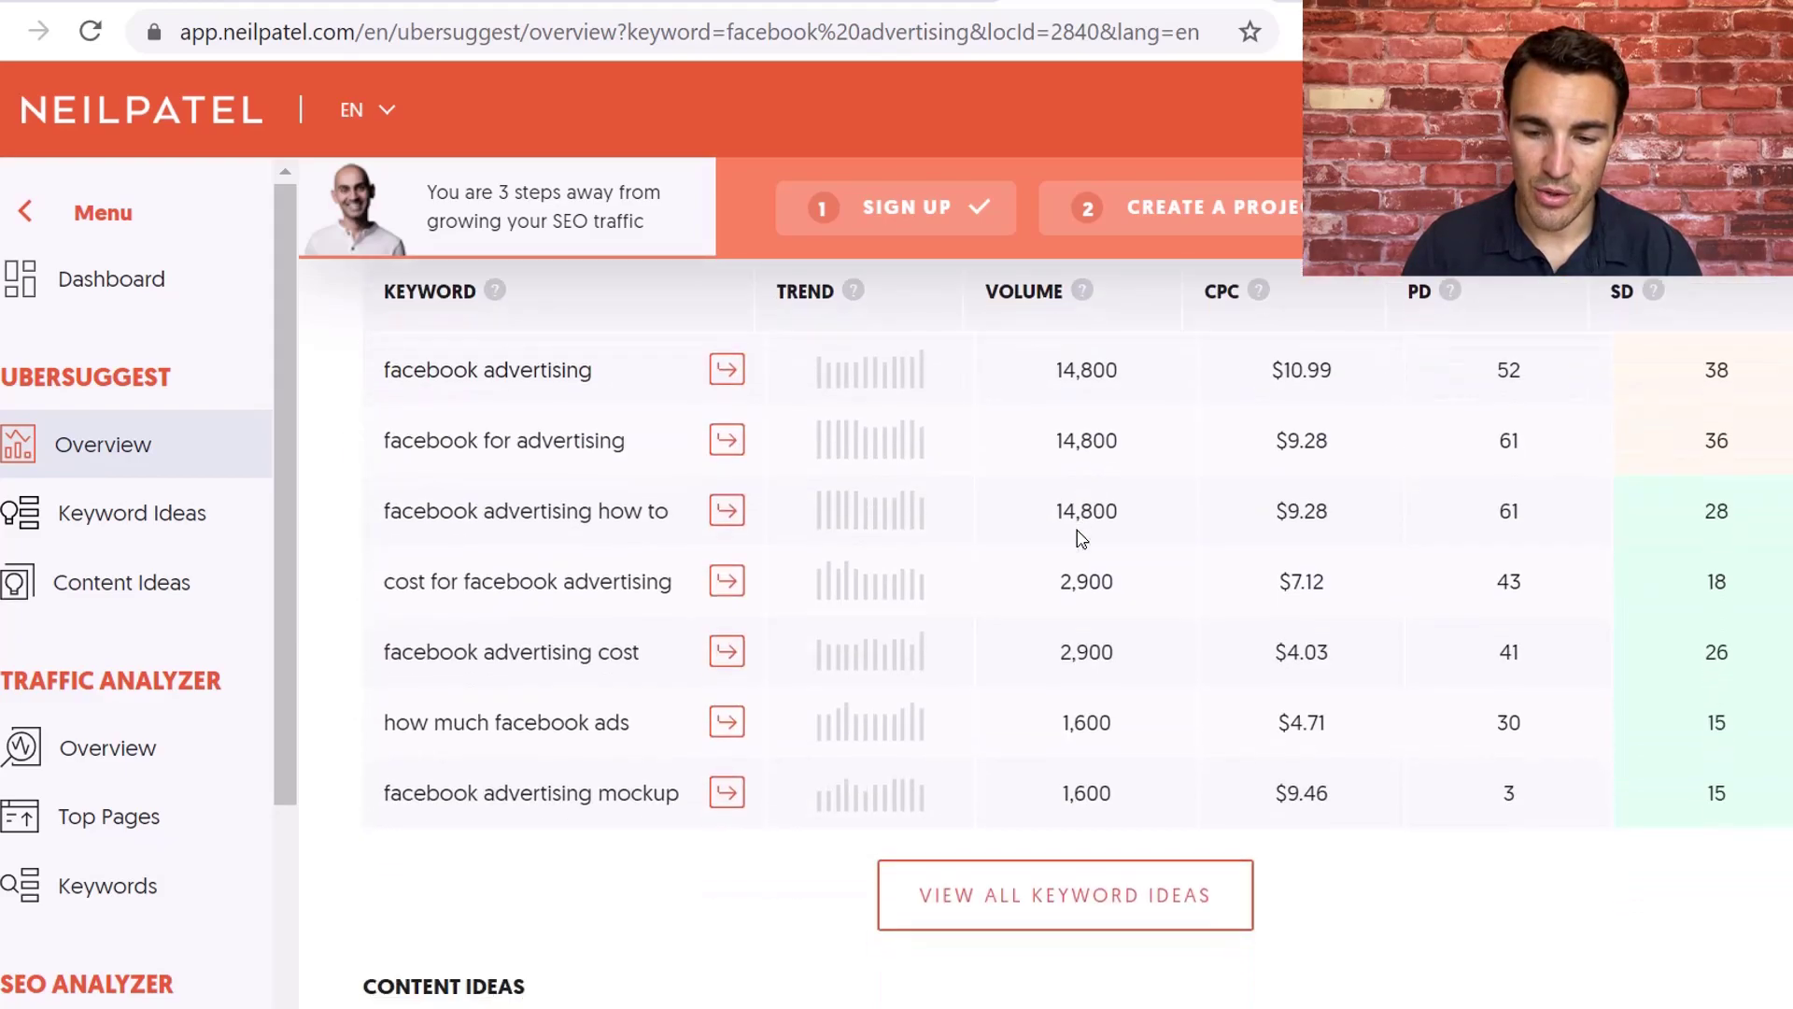
{"action": "scroll", "coordinate": [607, 794], "scroll_direction": "up", "scroll_amount": 1}
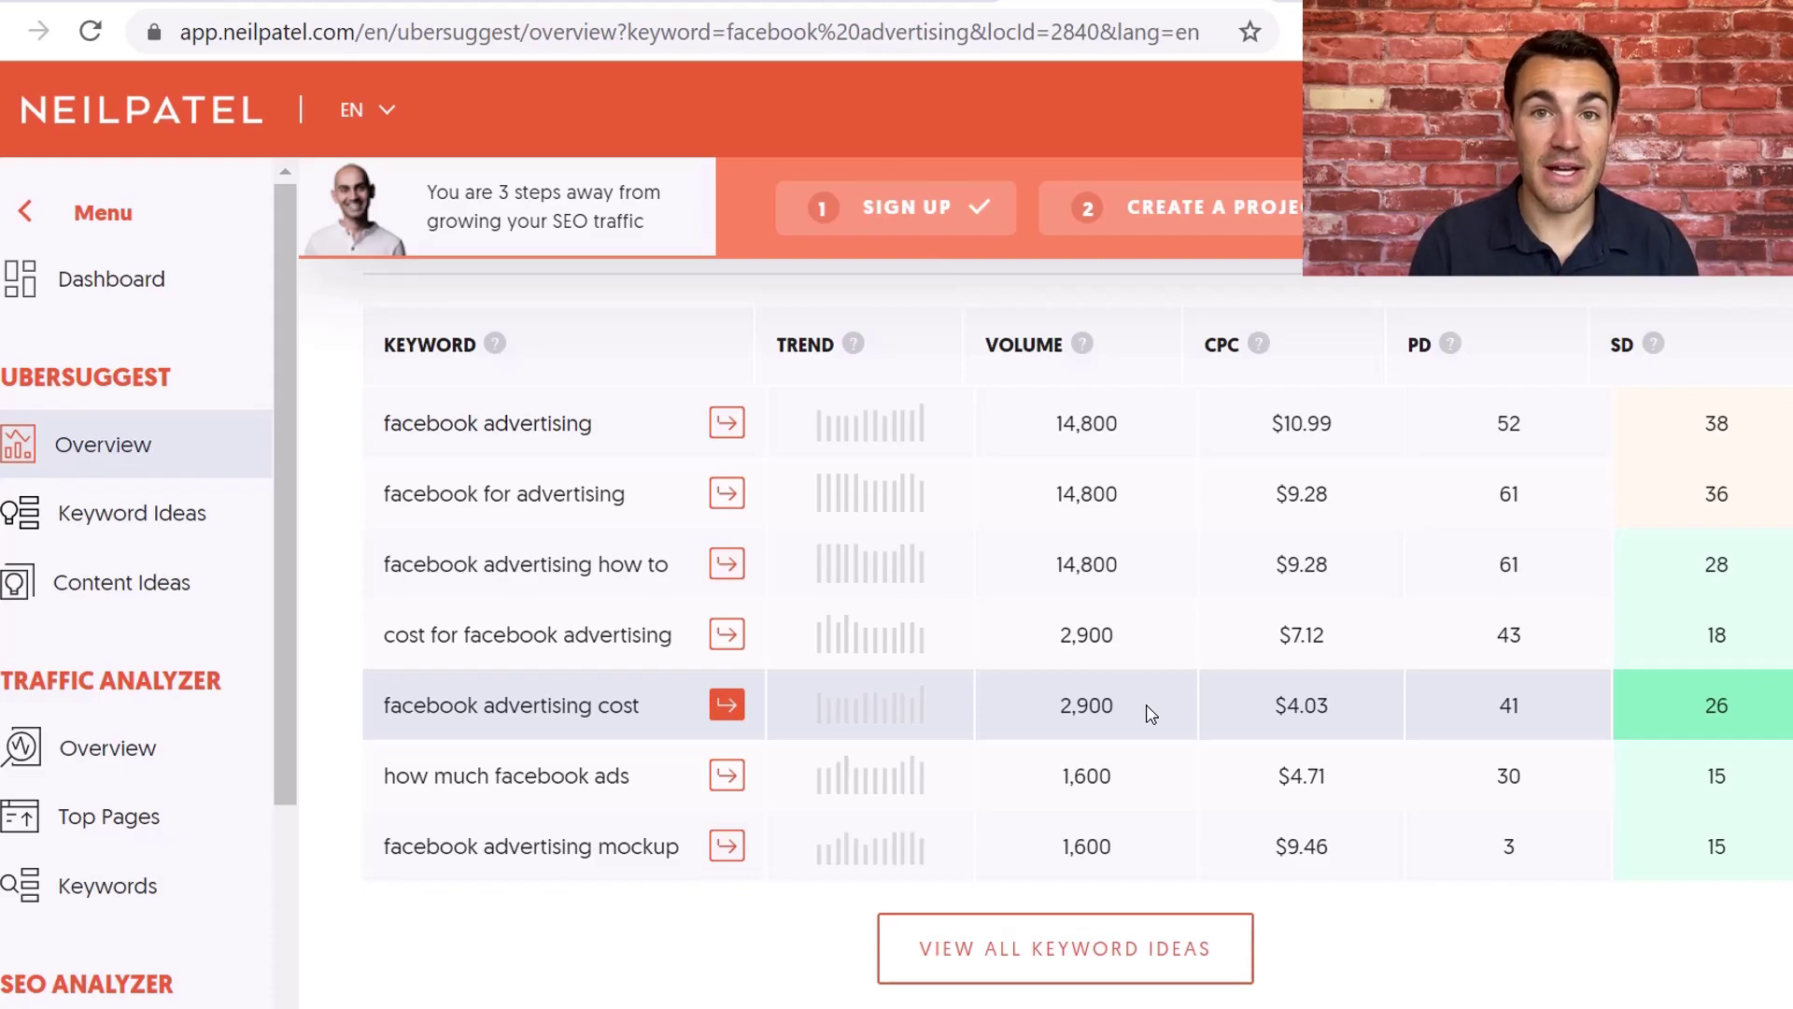
{"action": "scroll", "coordinate": [1151, 714], "scroll_direction": "up", "scroll_amount": 7}
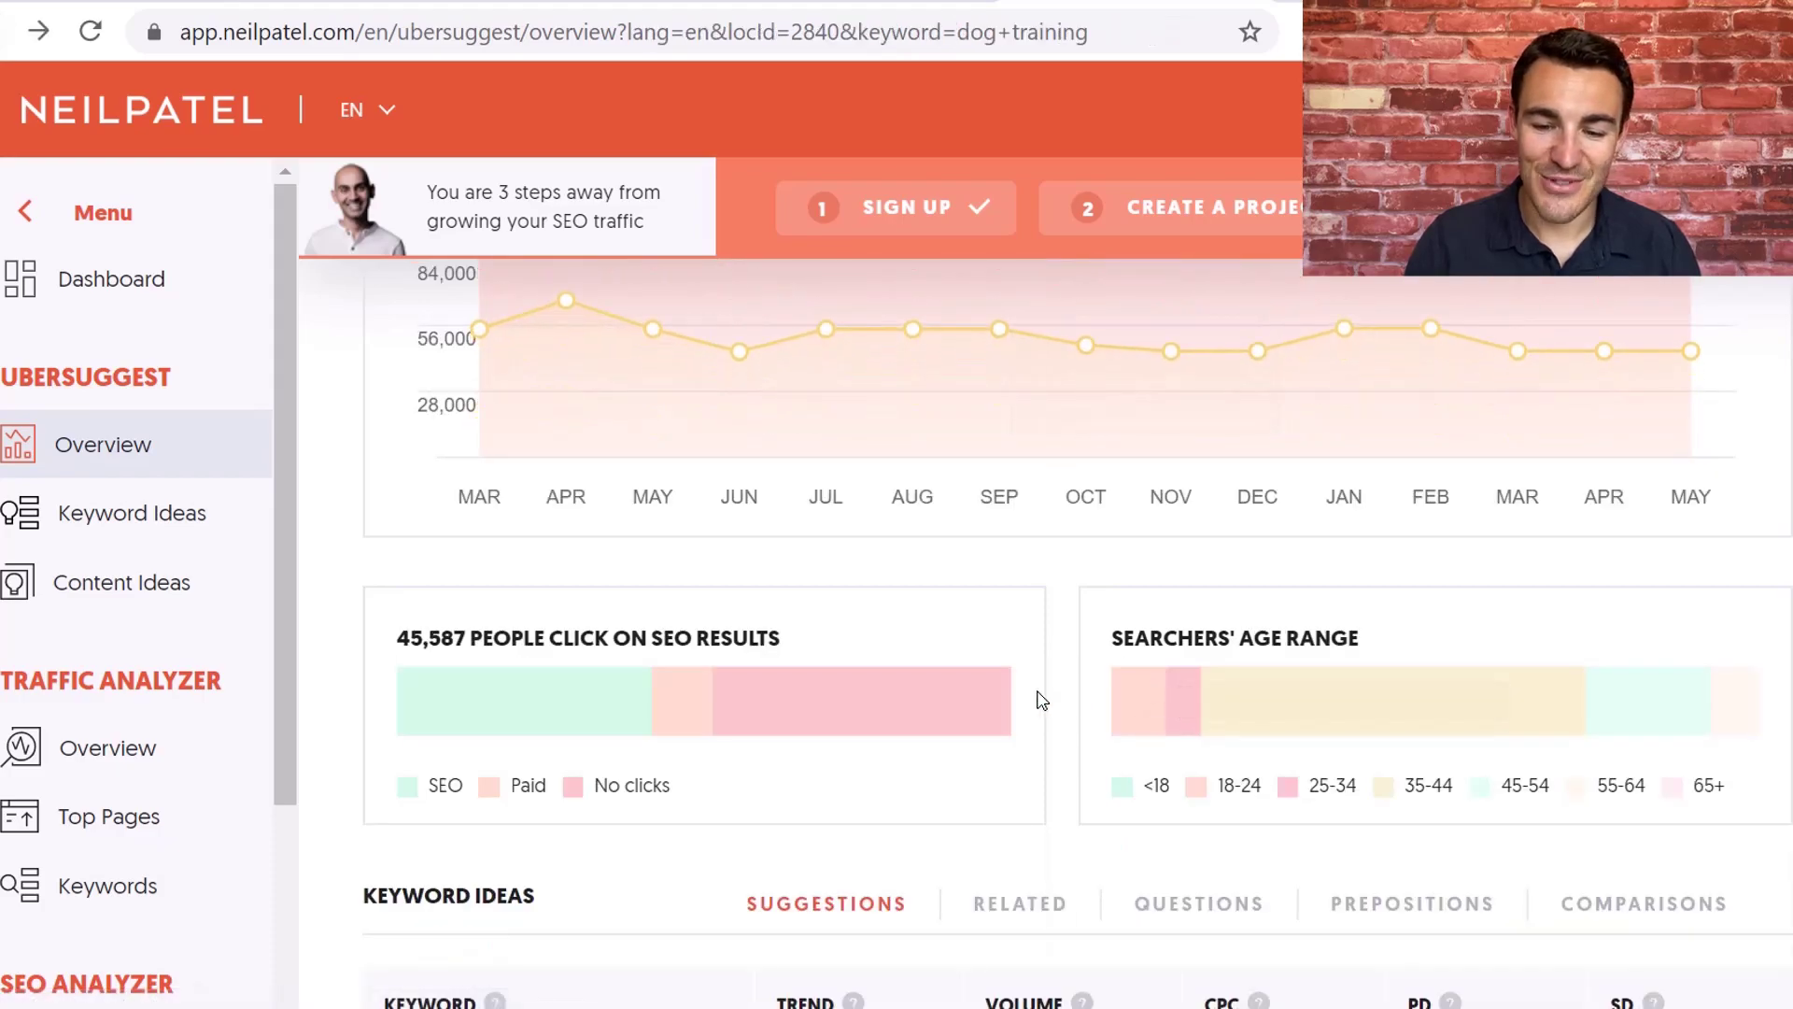
Open the keyword details for "dog training obedience" from the suggested keyword ideas for dog training.
{"action": "scroll", "coordinate": [1037, 700], "scroll_direction": "down", "scroll_amount": 4}
{"action": "scroll", "coordinate": [1042, 700], "scroll_direction": "down", "scroll_amount": 5}
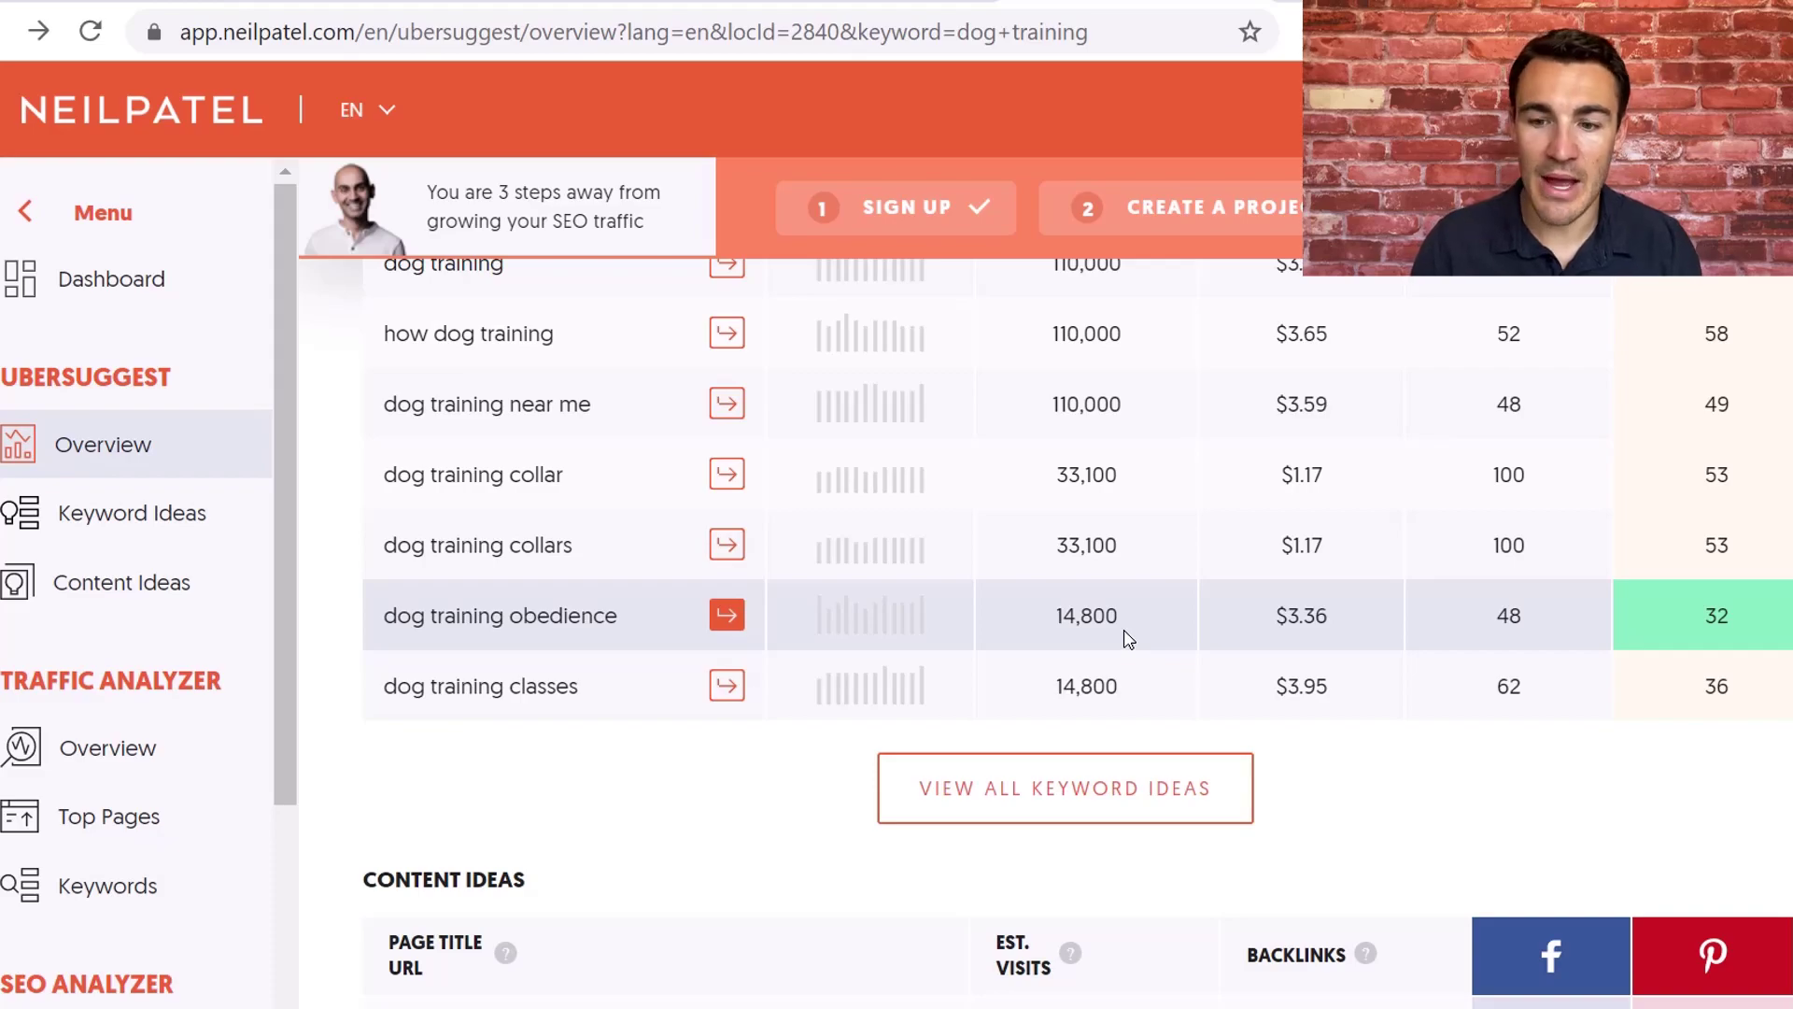
{"action": "scroll", "coordinate": [1686, 607], "scroll_direction": "up", "scroll_amount": 2}
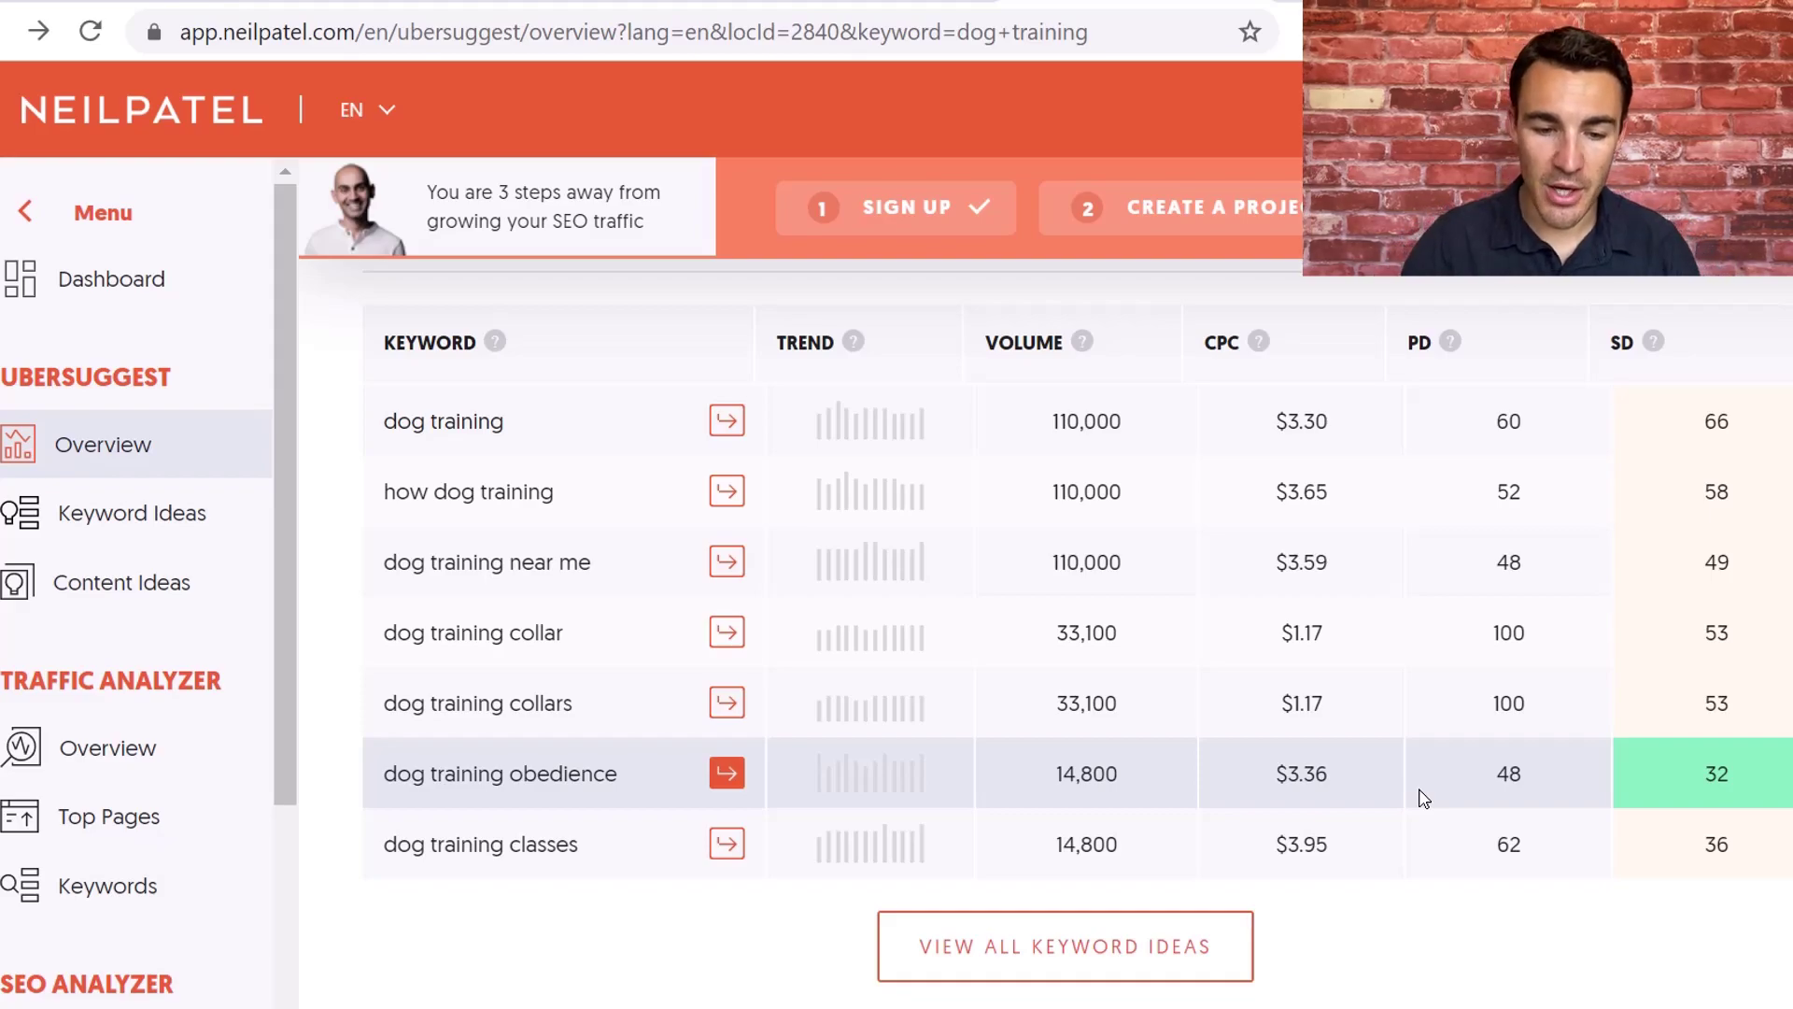
{"action": "left_click", "coordinate": [728, 772]}
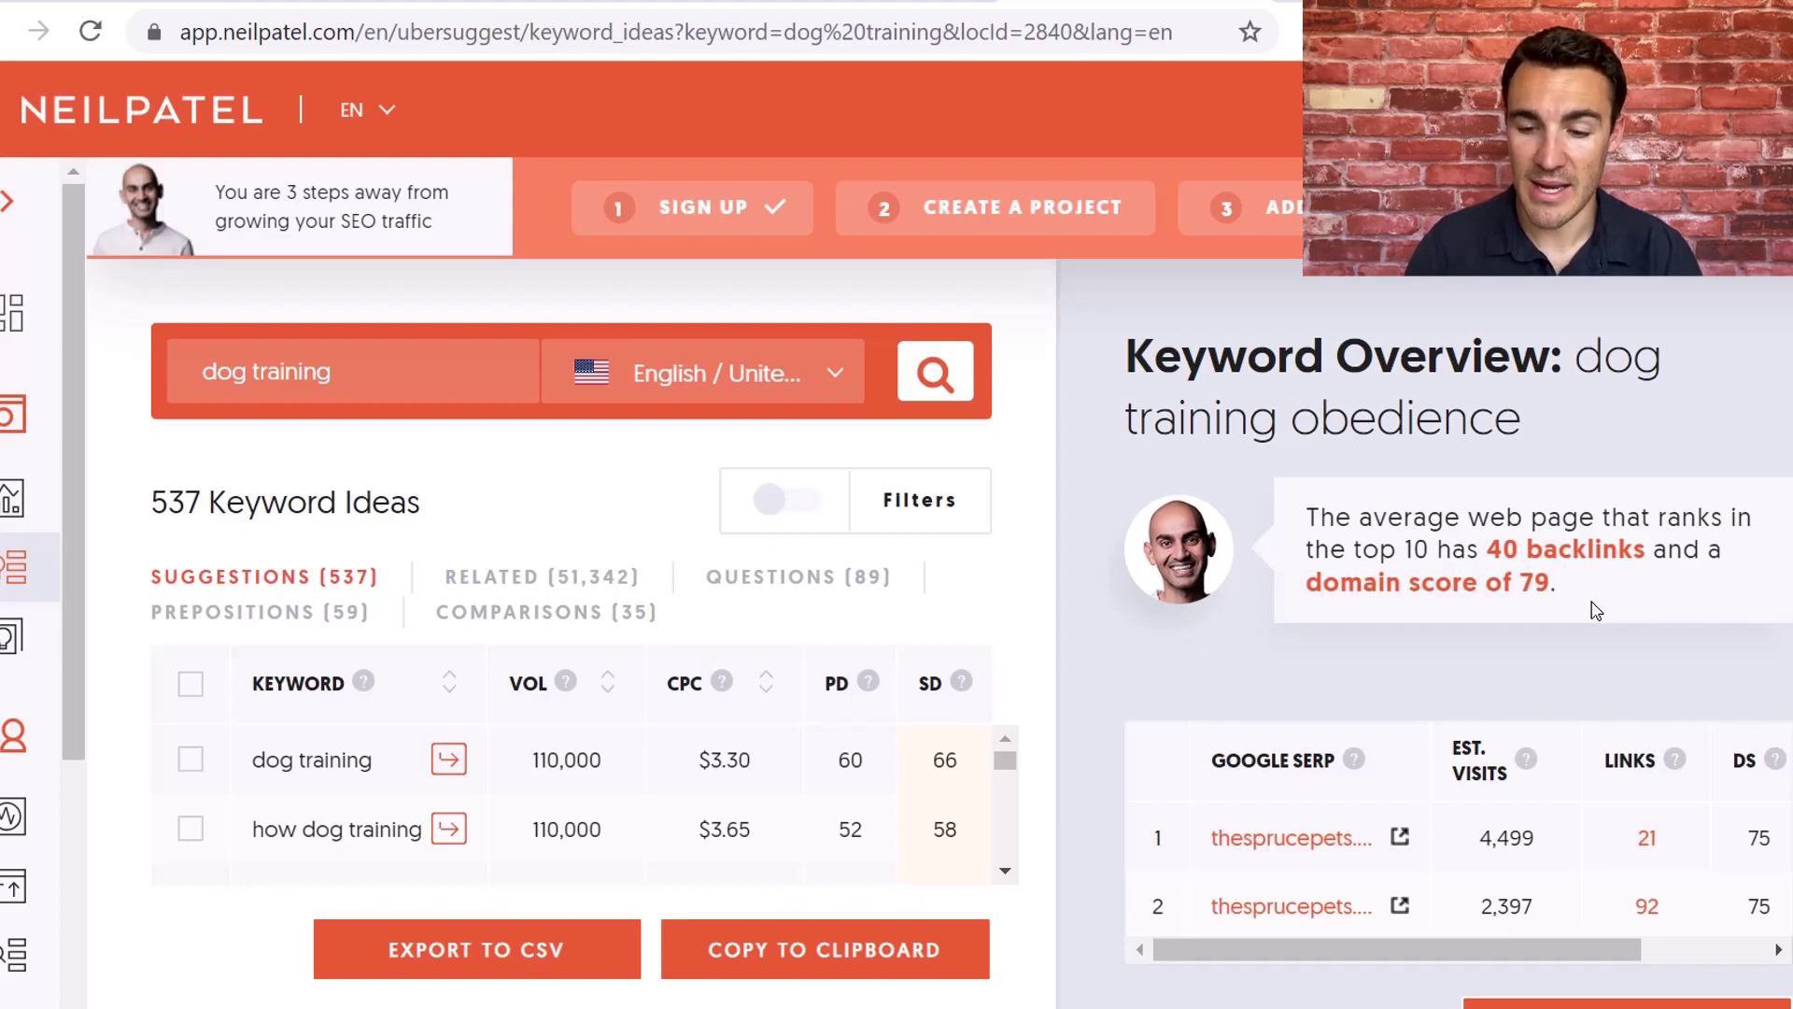
Examine the average backlinks, domain score and top-ranking Google pages for dog training obedience.
{"action": "scroll", "coordinate": [1601, 659], "scroll_direction": "down", "scroll_amount": 1}
{"action": "scroll", "coordinate": [1557, 824], "scroll_direction": "down", "scroll_amount": 3}
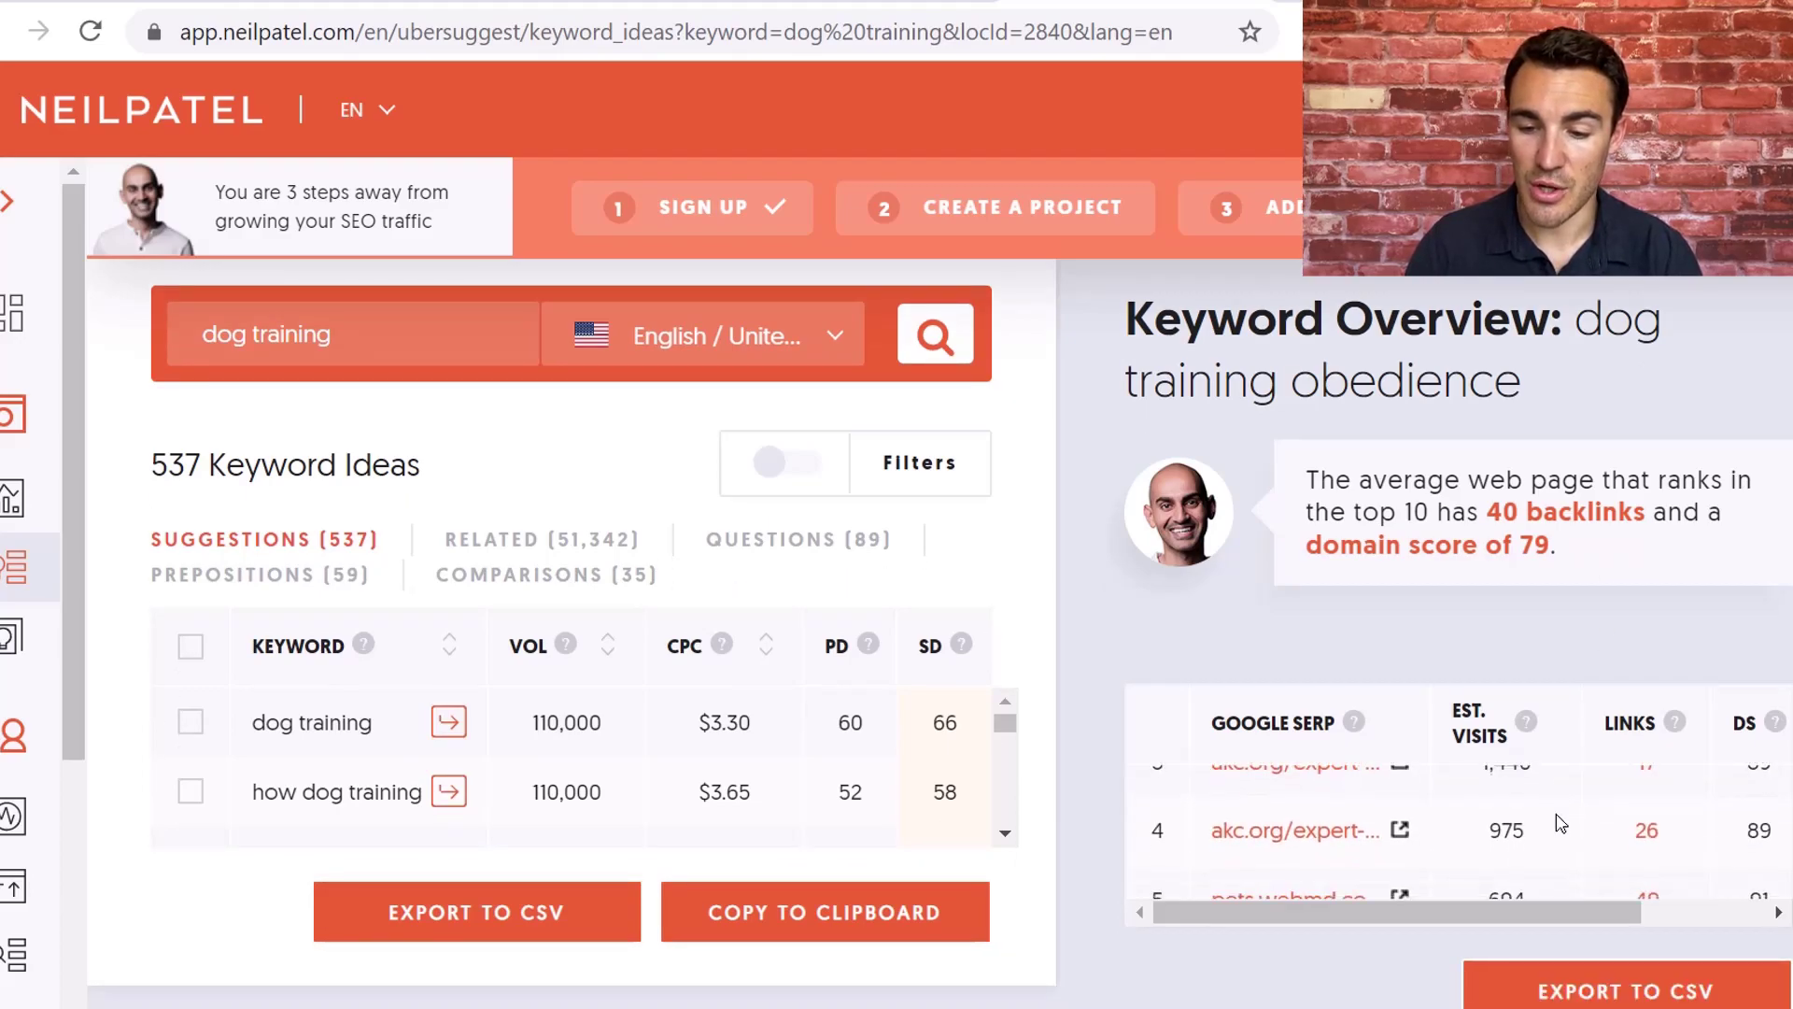
{"action": "scroll", "coordinate": [1557, 823], "scroll_direction": "up", "scroll_amount": 3}
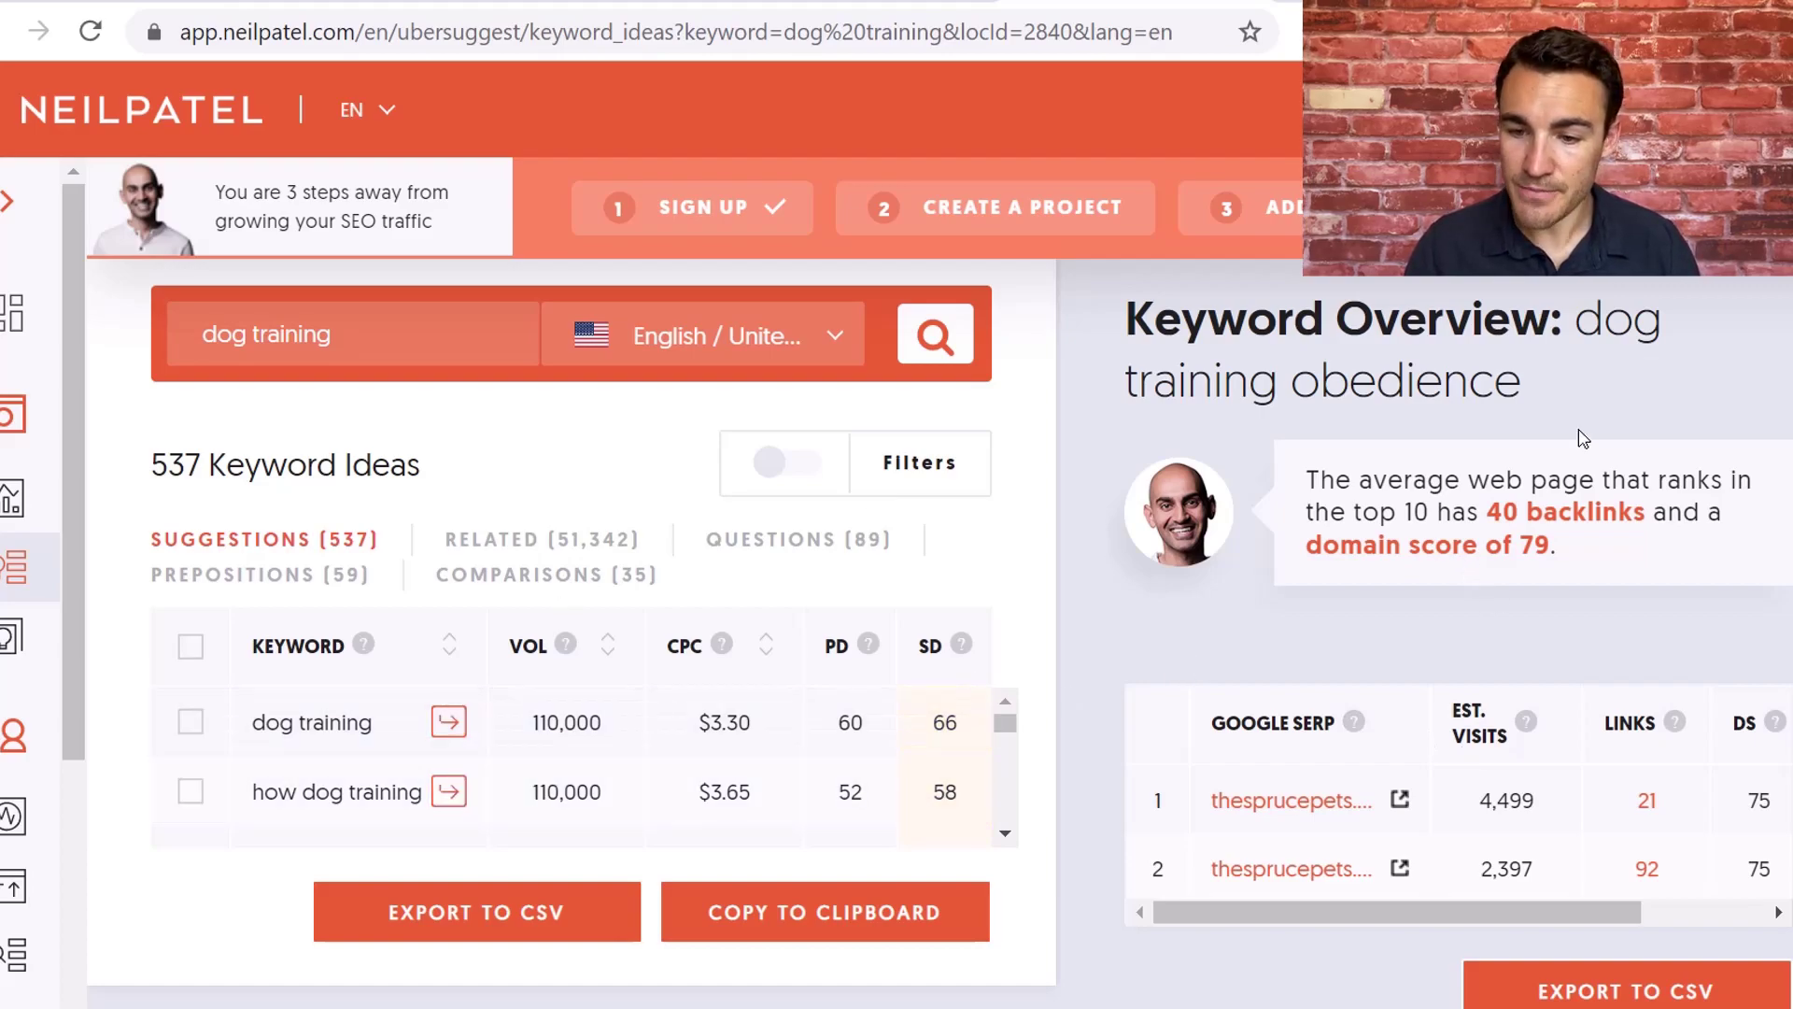
{"action": "scroll", "coordinate": [1442, 813], "scroll_direction": "down", "scroll_amount": 2}
{"action": "scroll", "coordinate": [1443, 822], "scroll_direction": "up", "scroll_amount": 2}
Open the first-ranked thesprucepets page for dog training obedience in a new browser tab.
{"action": "scroll", "coordinate": [1443, 822], "scroll_direction": "up", "scroll_amount": 1}
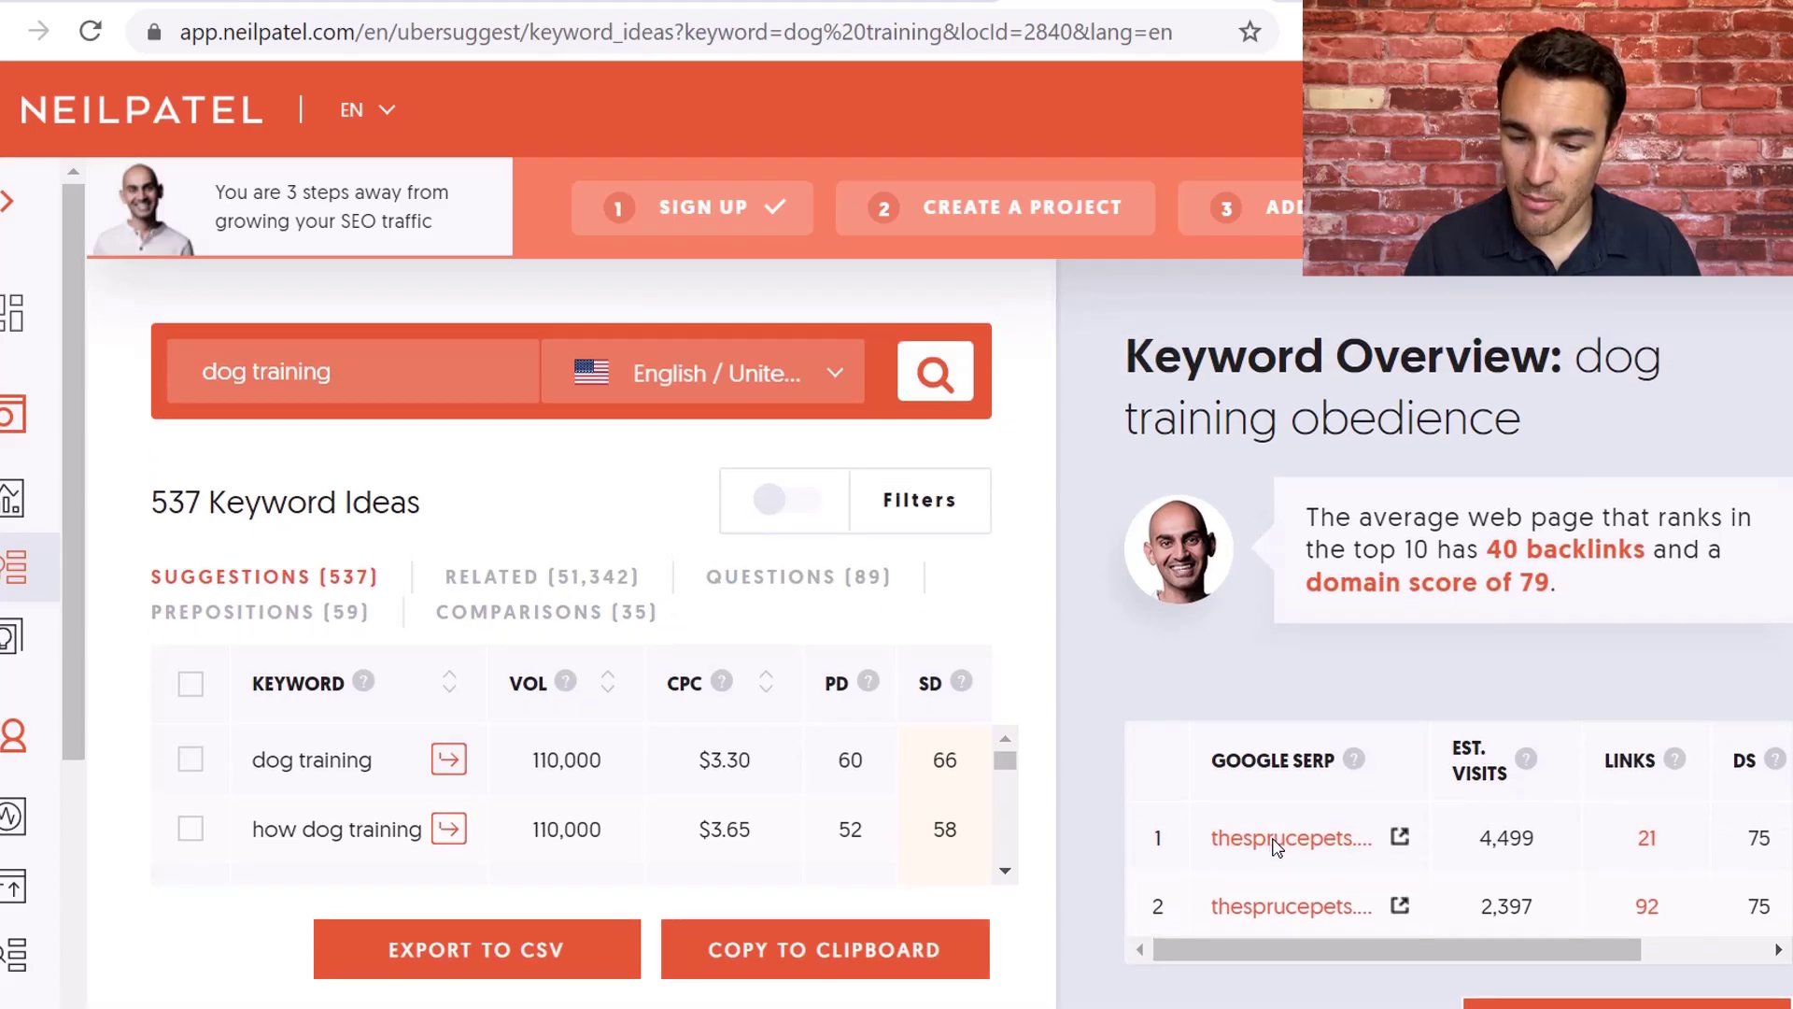
{"action": "right_click", "coordinate": [1398, 838]}
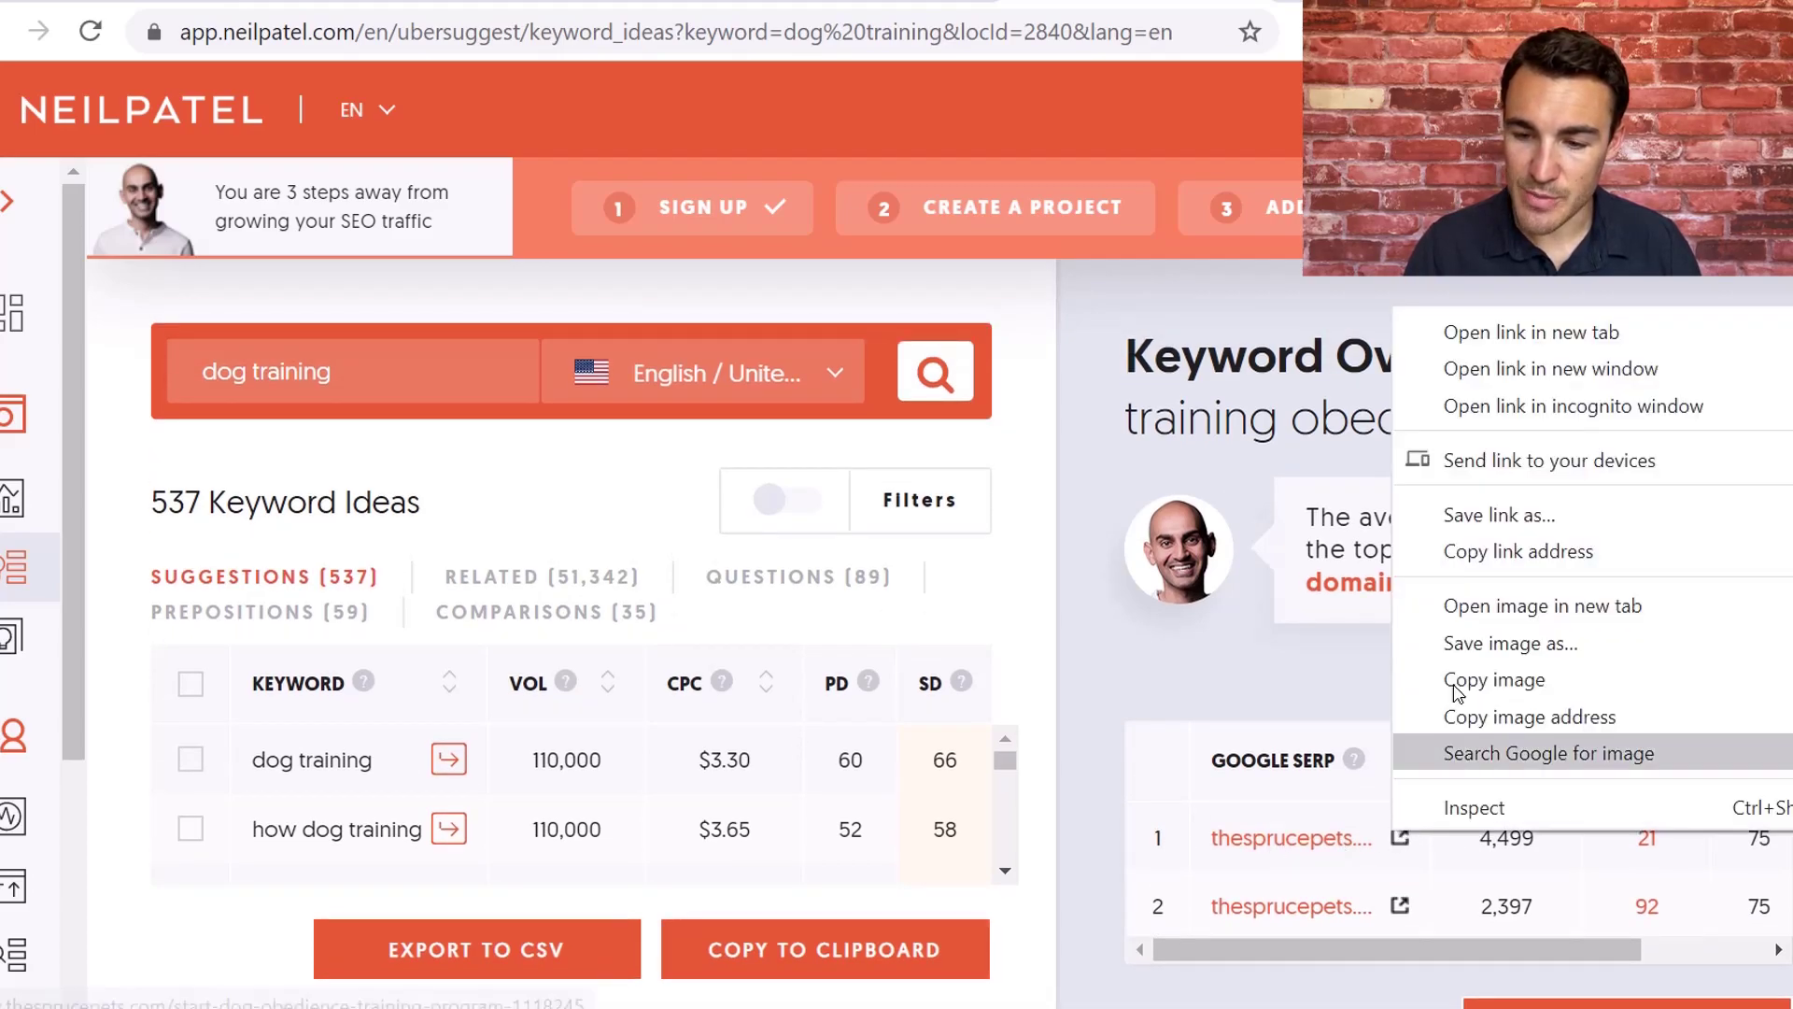
{"action": "left_click", "coordinate": [1461, 334]}
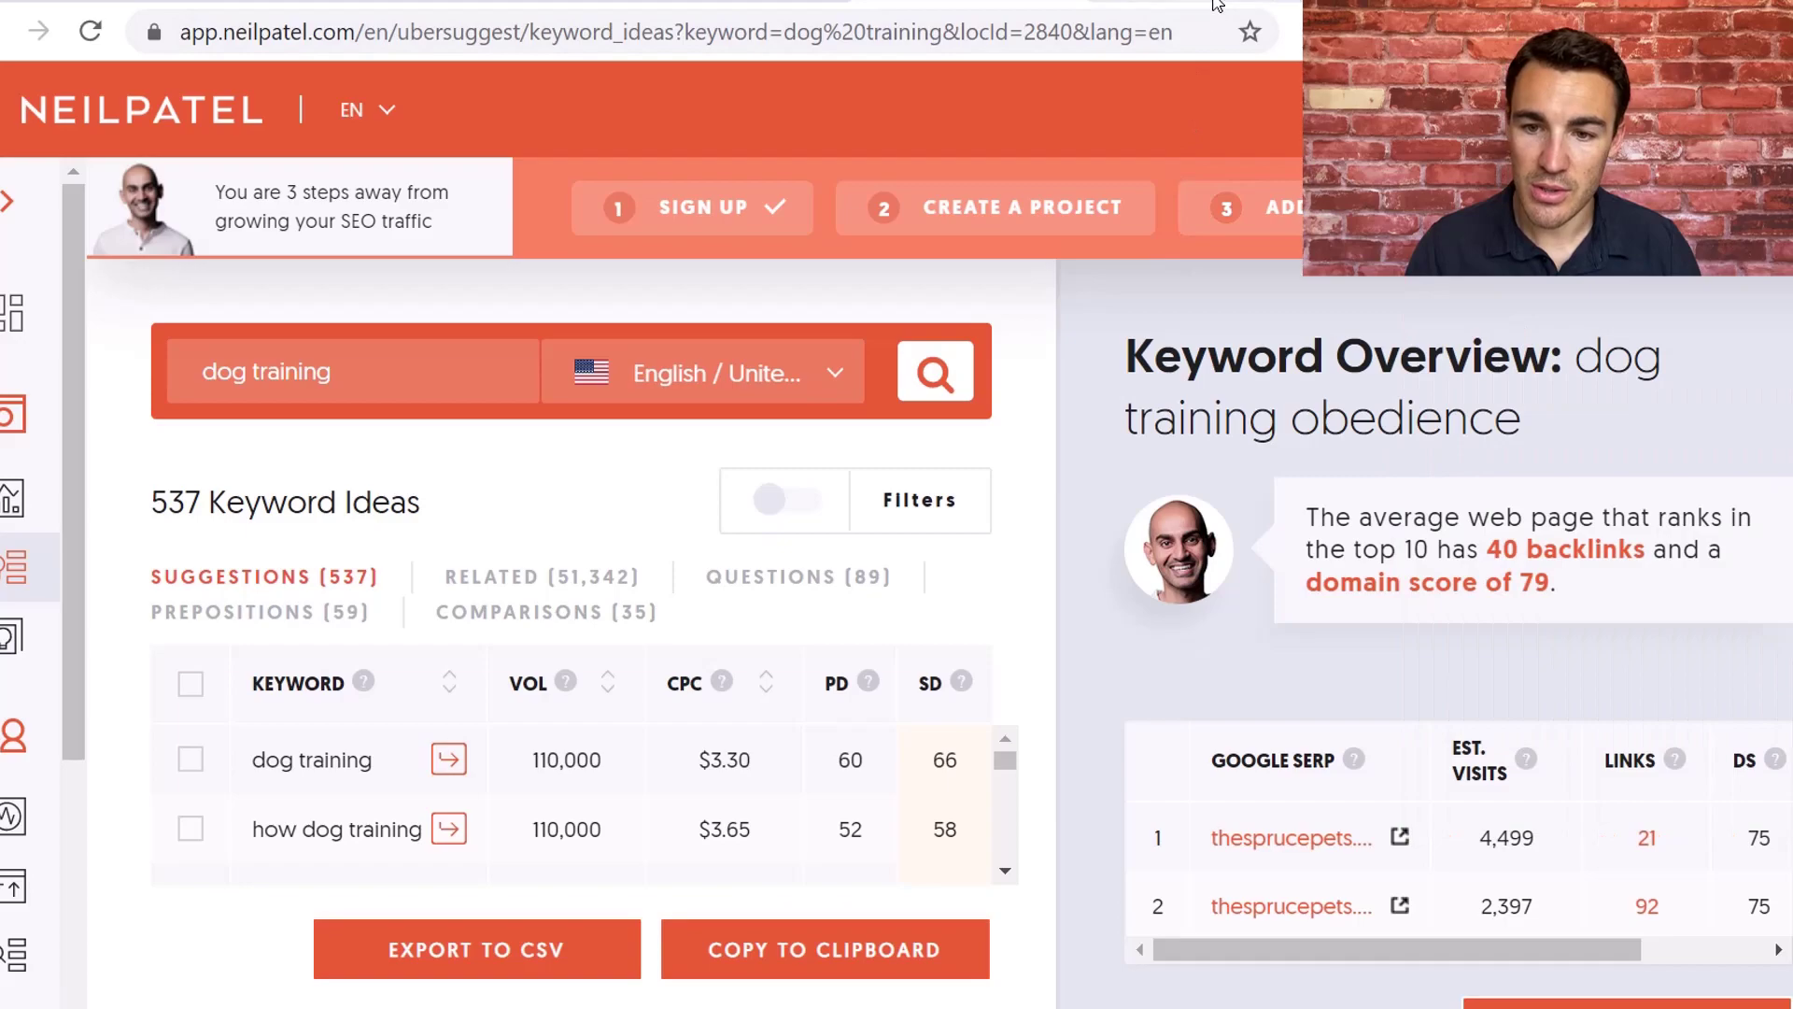
Compare the estimated visits, links and domain scores of the pages ranking for dog training obedience.
{"action": "scroll", "coordinate": [1592, 840], "scroll_direction": "right", "scroll_amount": 2}
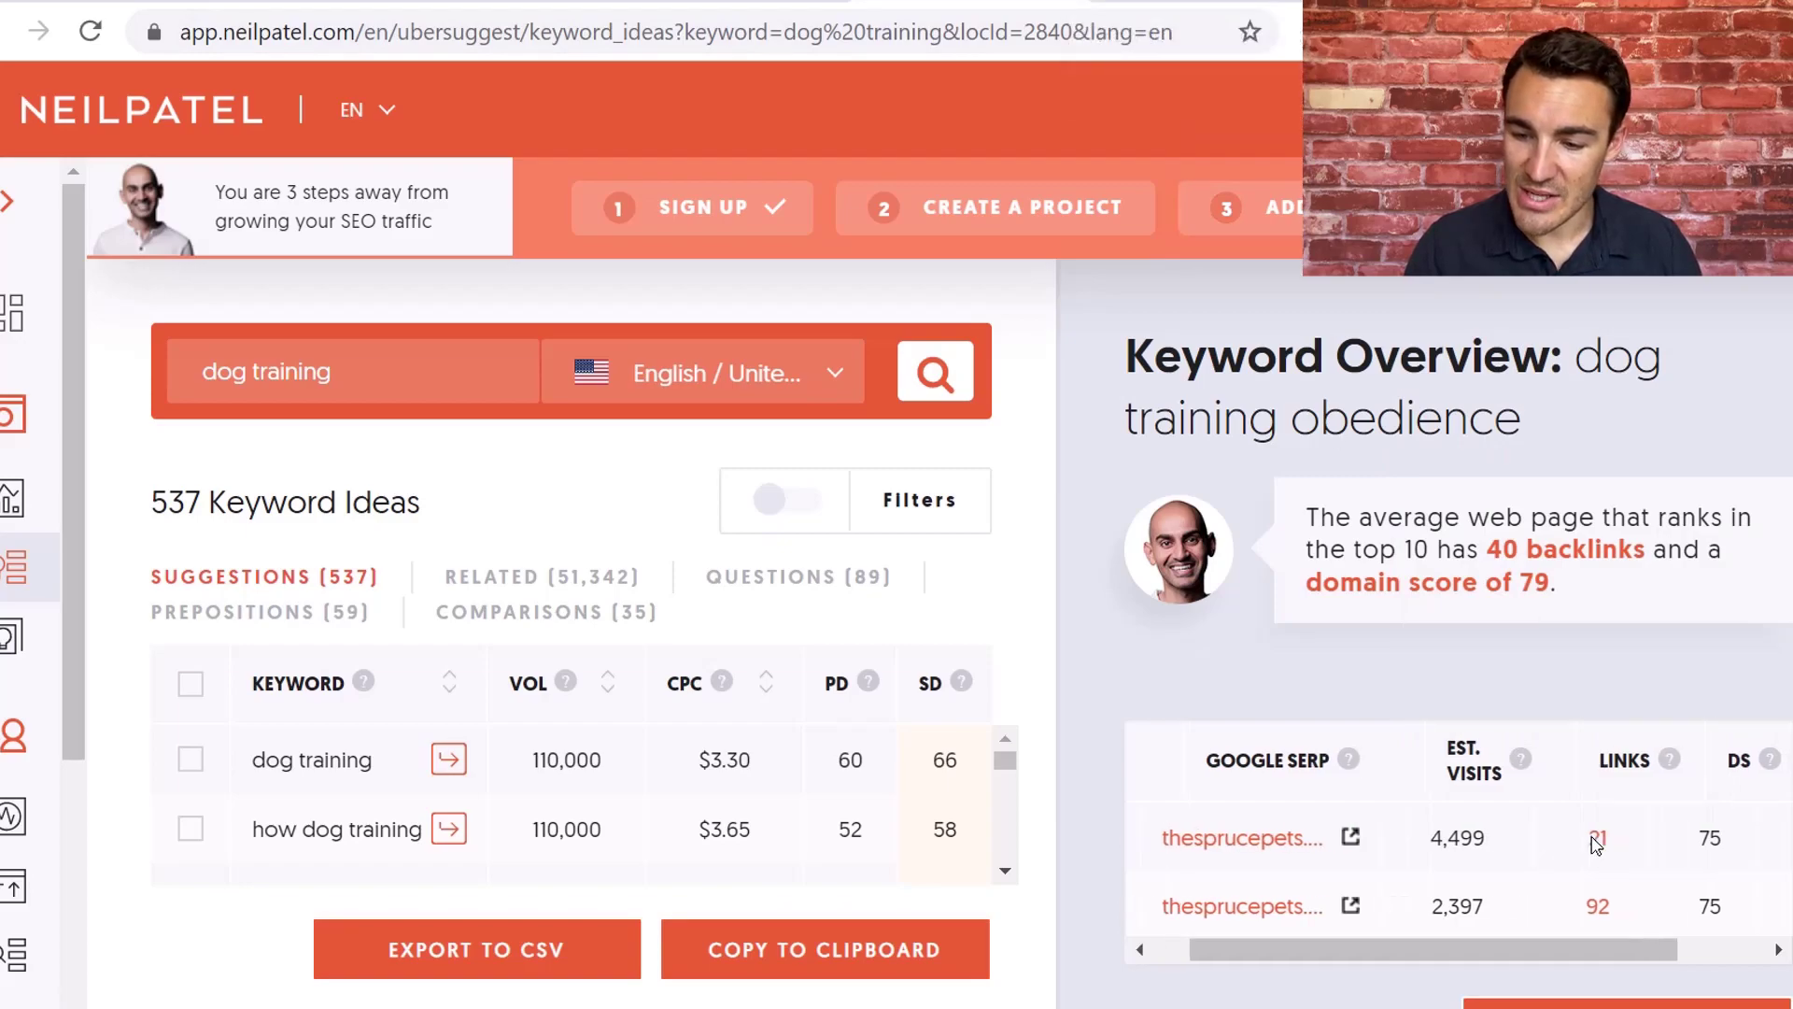
{"action": "mouse_move", "coordinate": [1739, 759]}
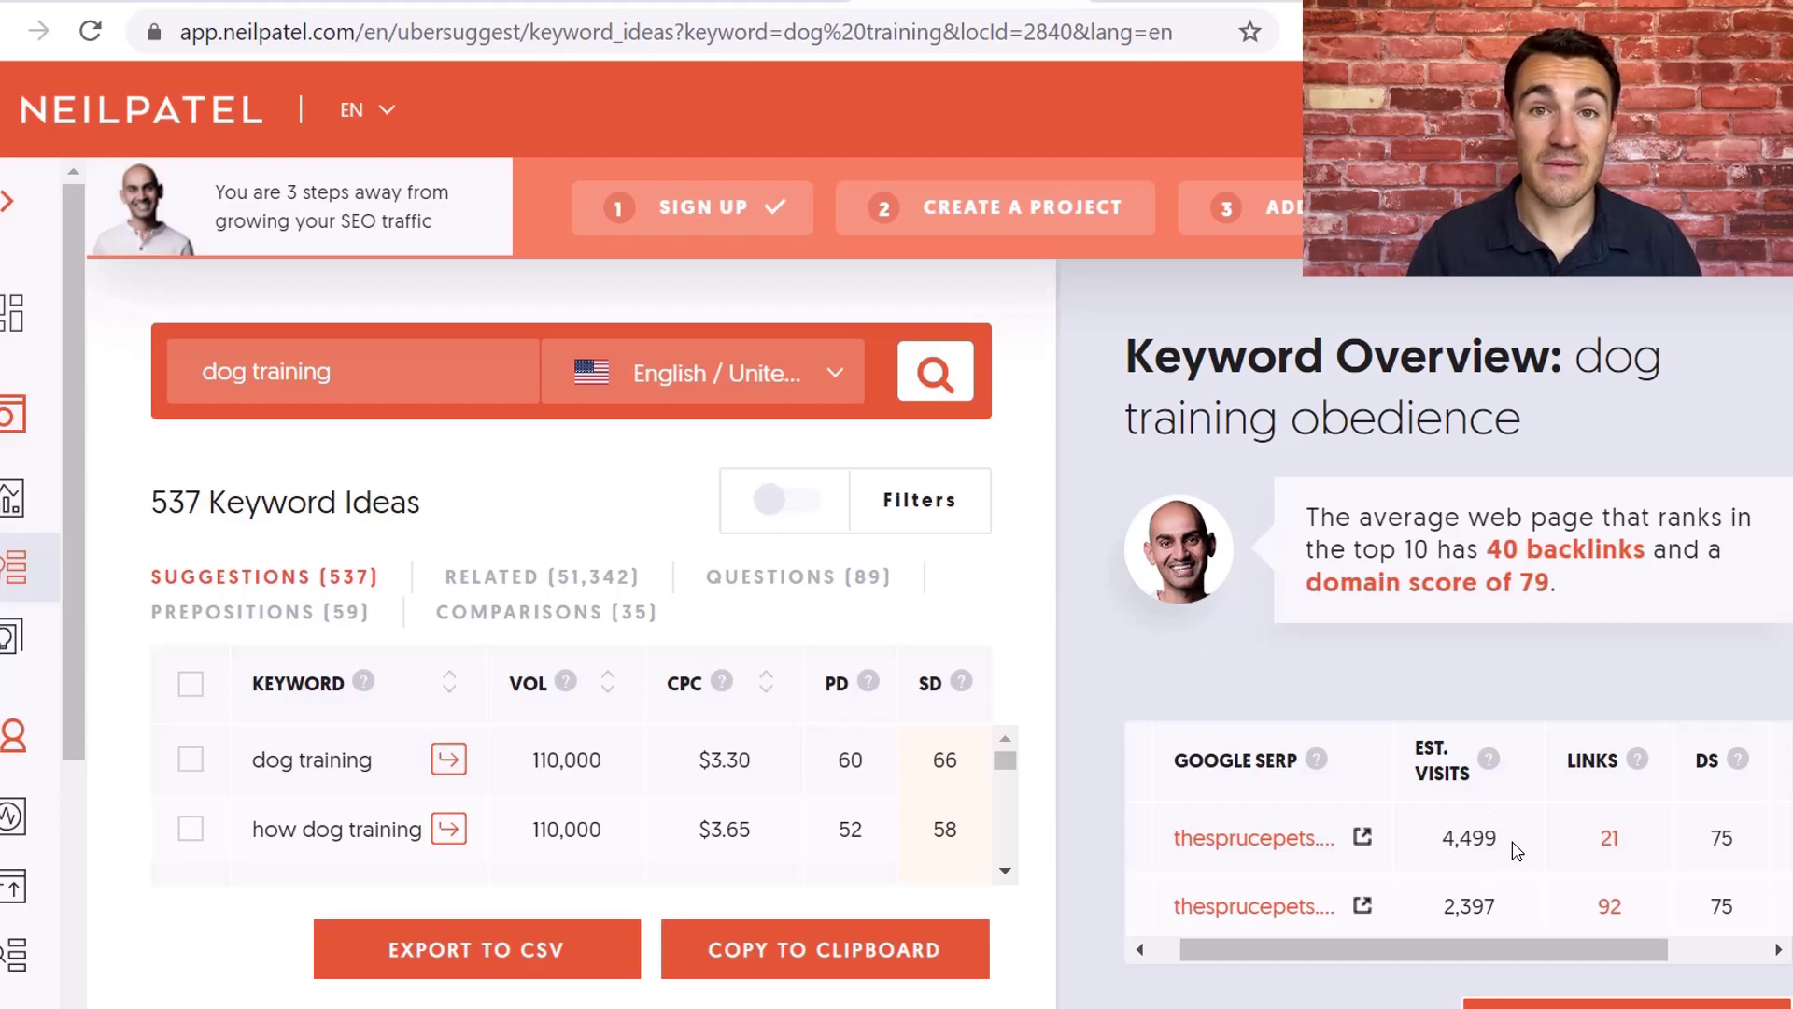
{"action": "scroll", "coordinate": [1515, 850], "scroll_direction": "down", "scroll_amount": 1}
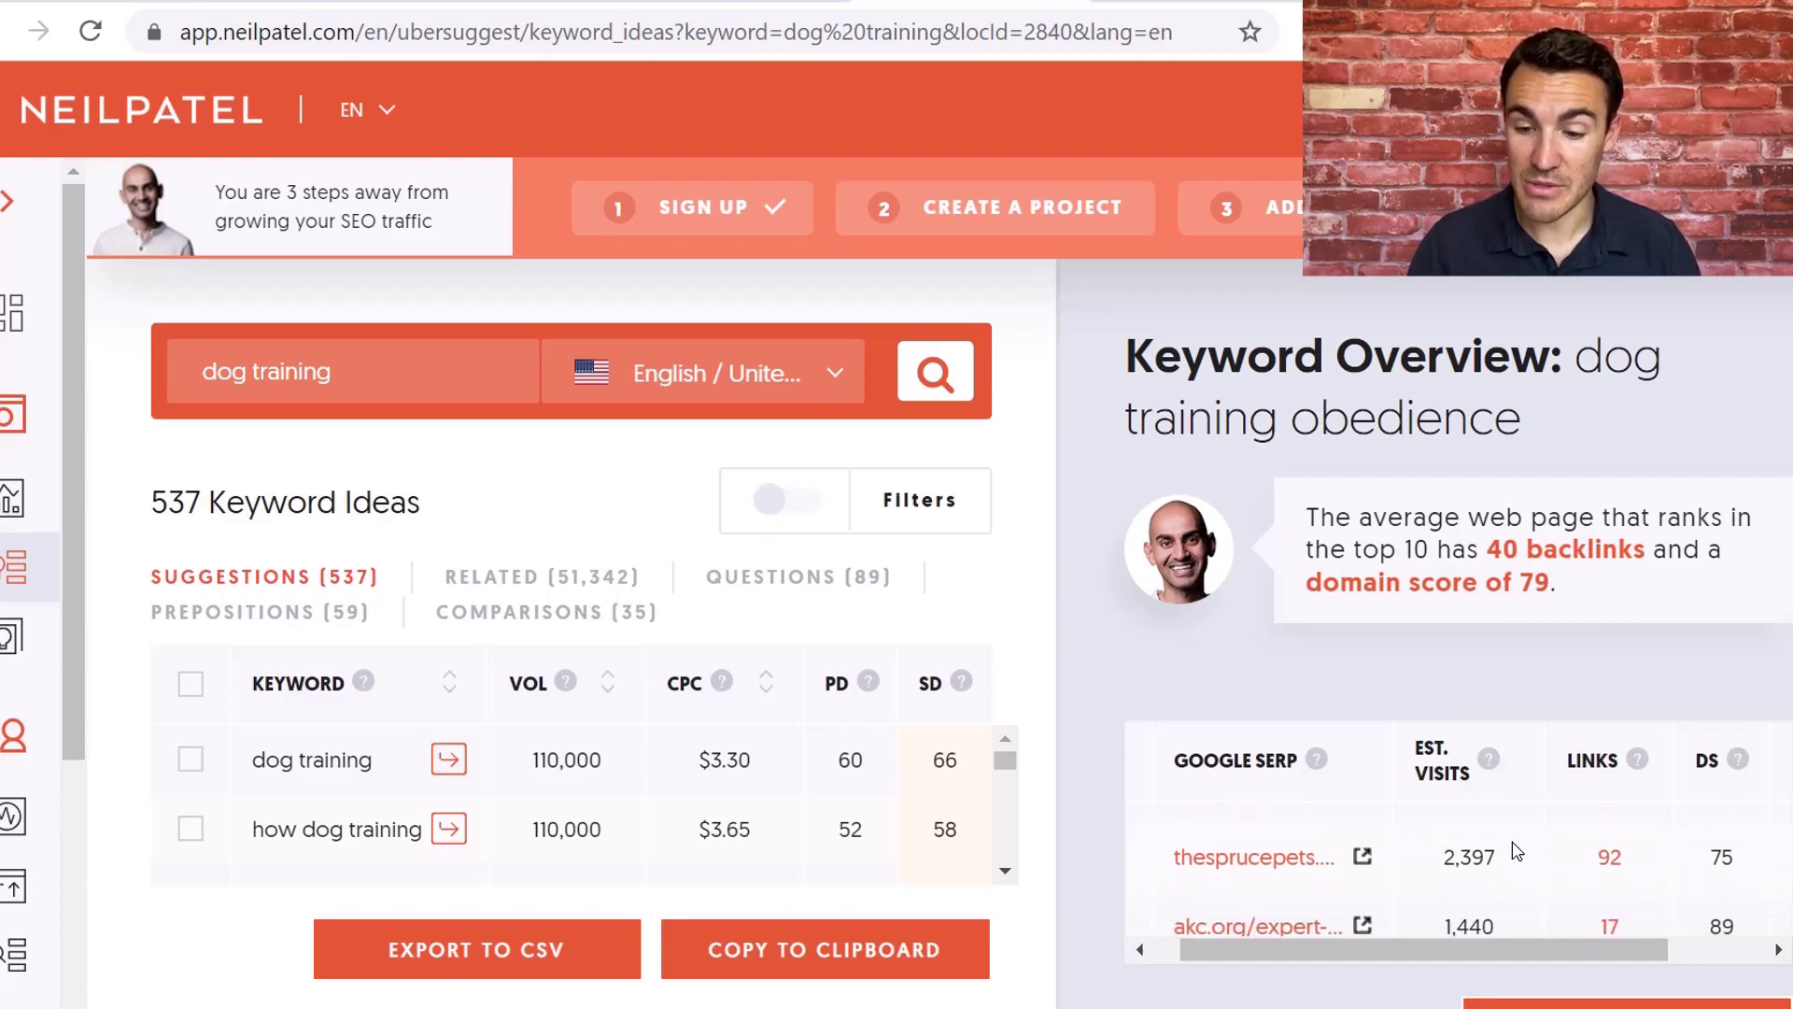
{"action": "scroll", "coordinate": [1313, 888], "scroll_direction": "up", "scroll_amount": 1}
{"action": "scroll", "coordinate": [1320, 886], "scroll_direction": "down", "scroll_amount": 3}
{"action": "scroll", "coordinate": [1321, 883], "scroll_direction": "down", "scroll_amount": 1}
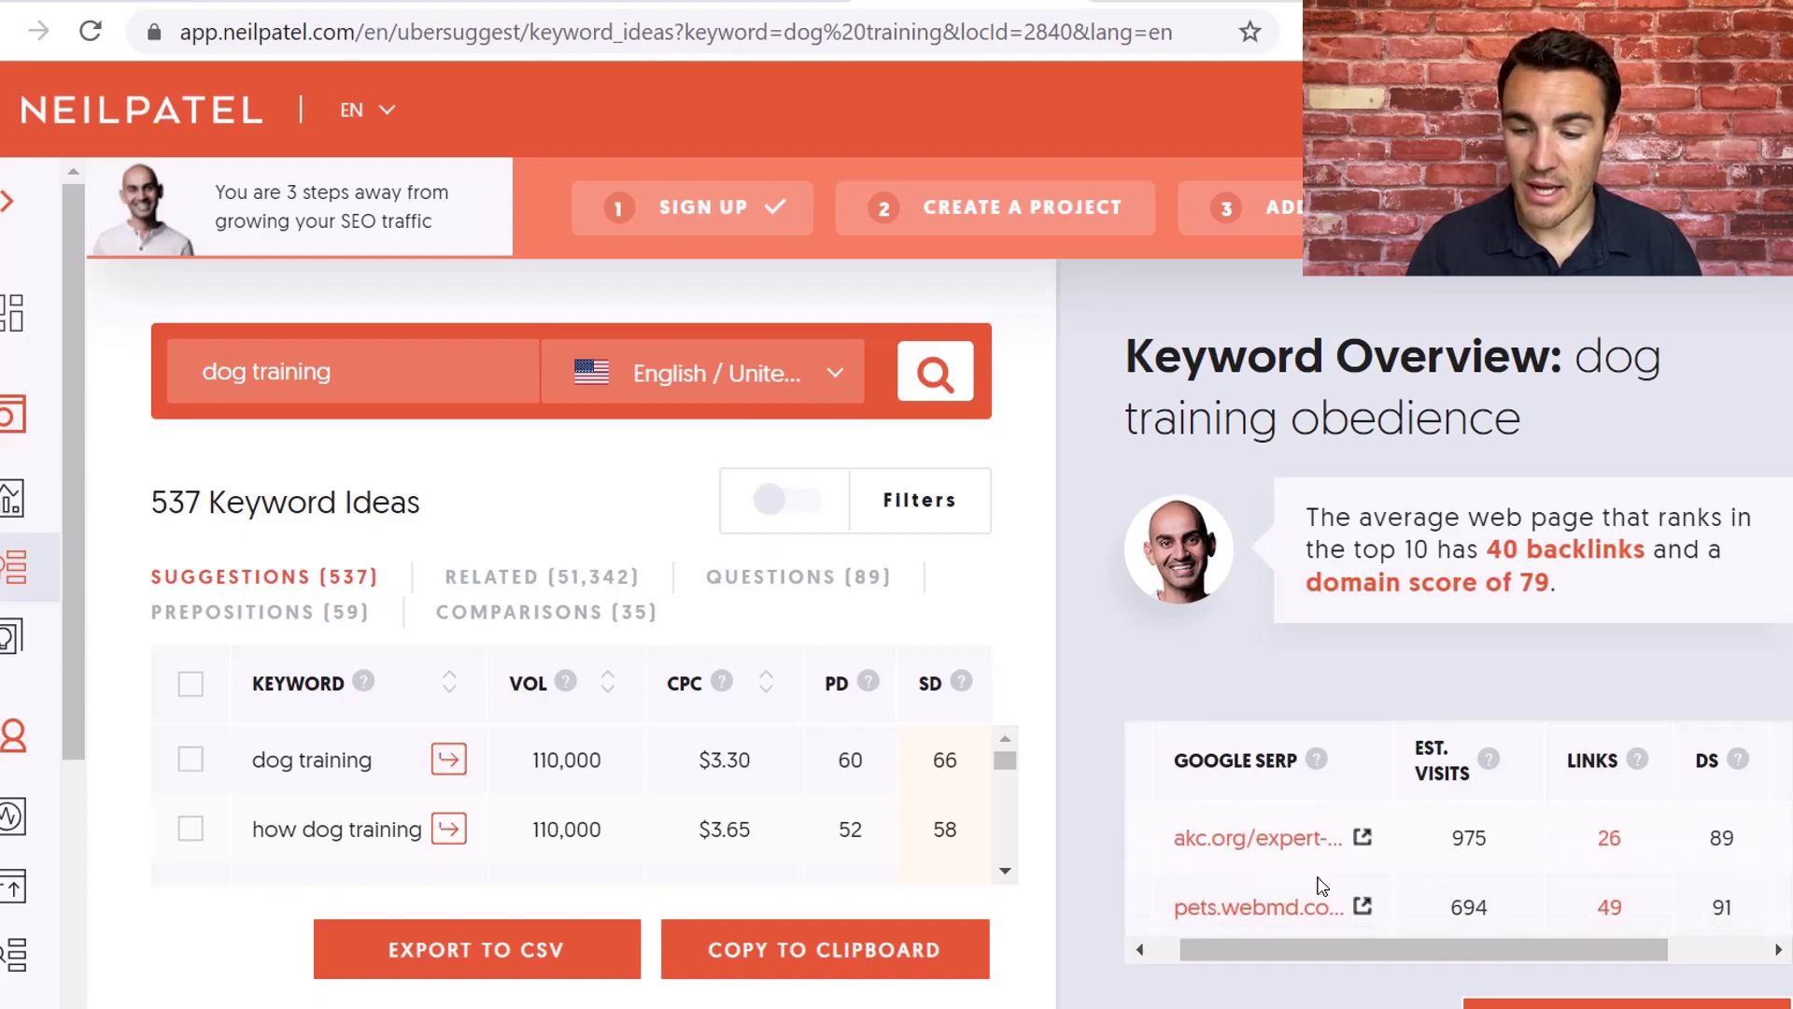
{"action": "scroll", "coordinate": [1482, 867], "scroll_direction": "down", "scroll_amount": 2}
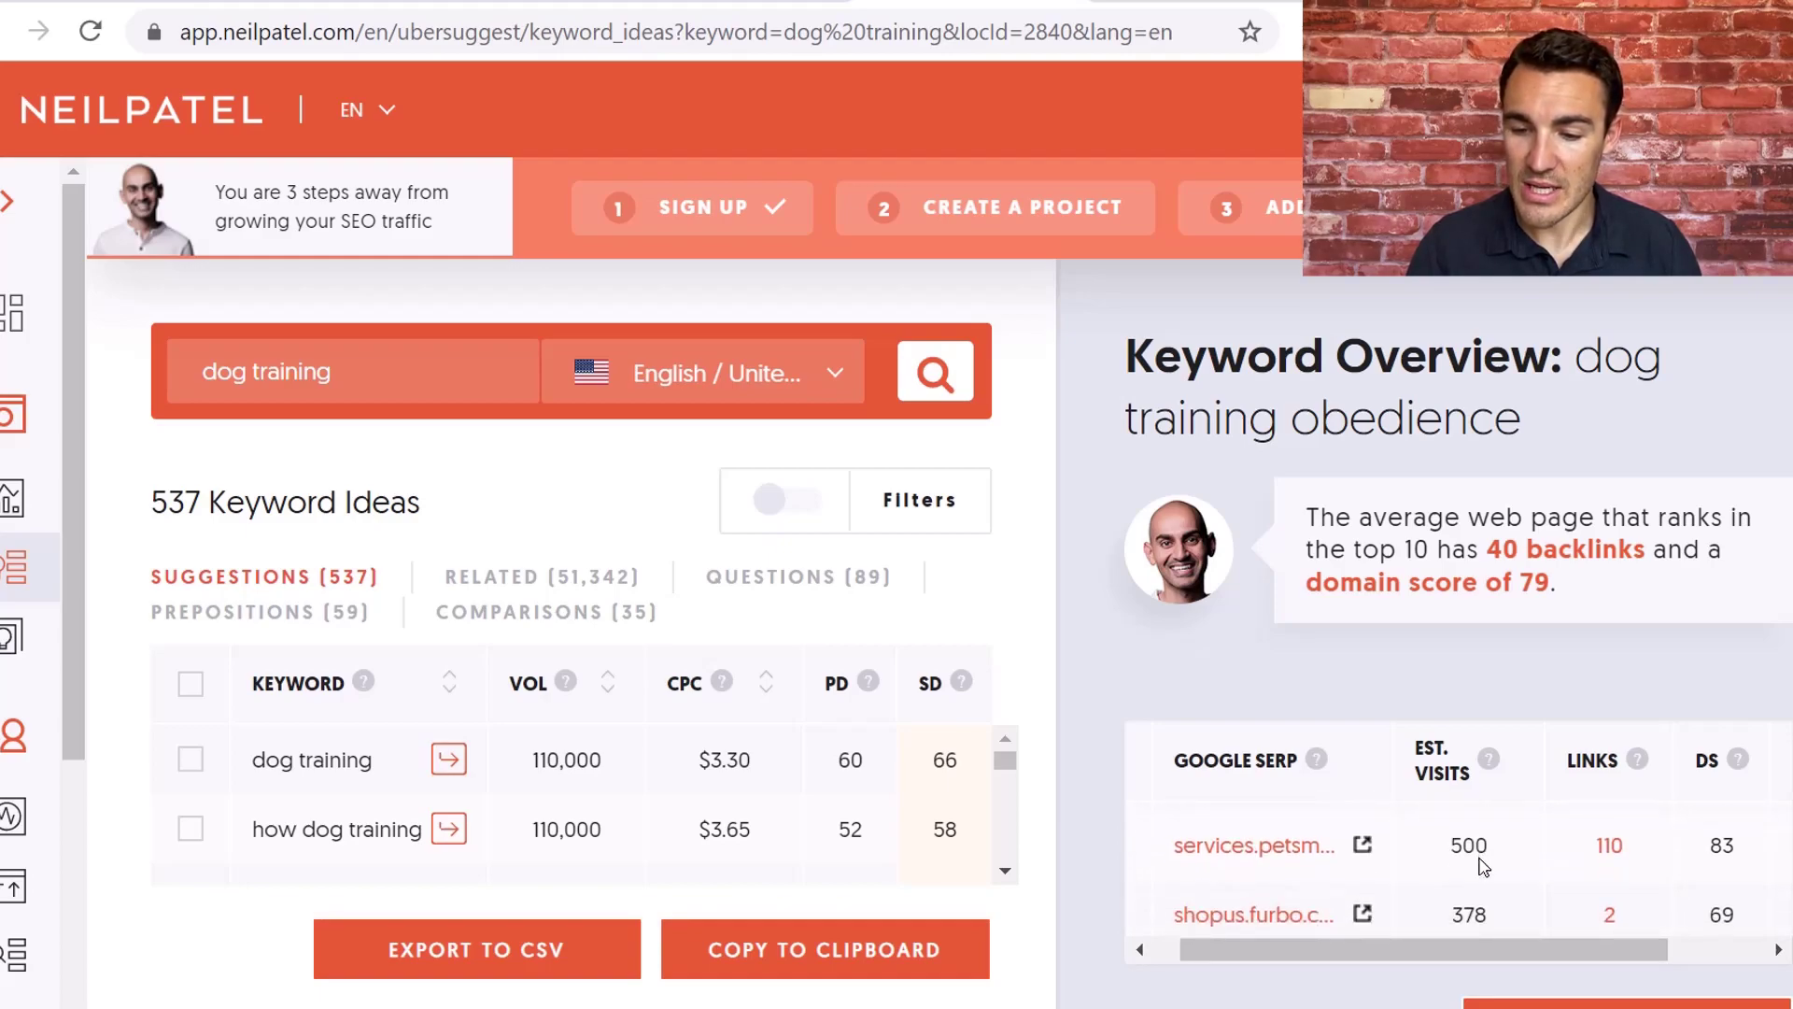
{"action": "scroll", "coordinate": [1461, 855], "scroll_direction": "down", "scroll_amount": 1}
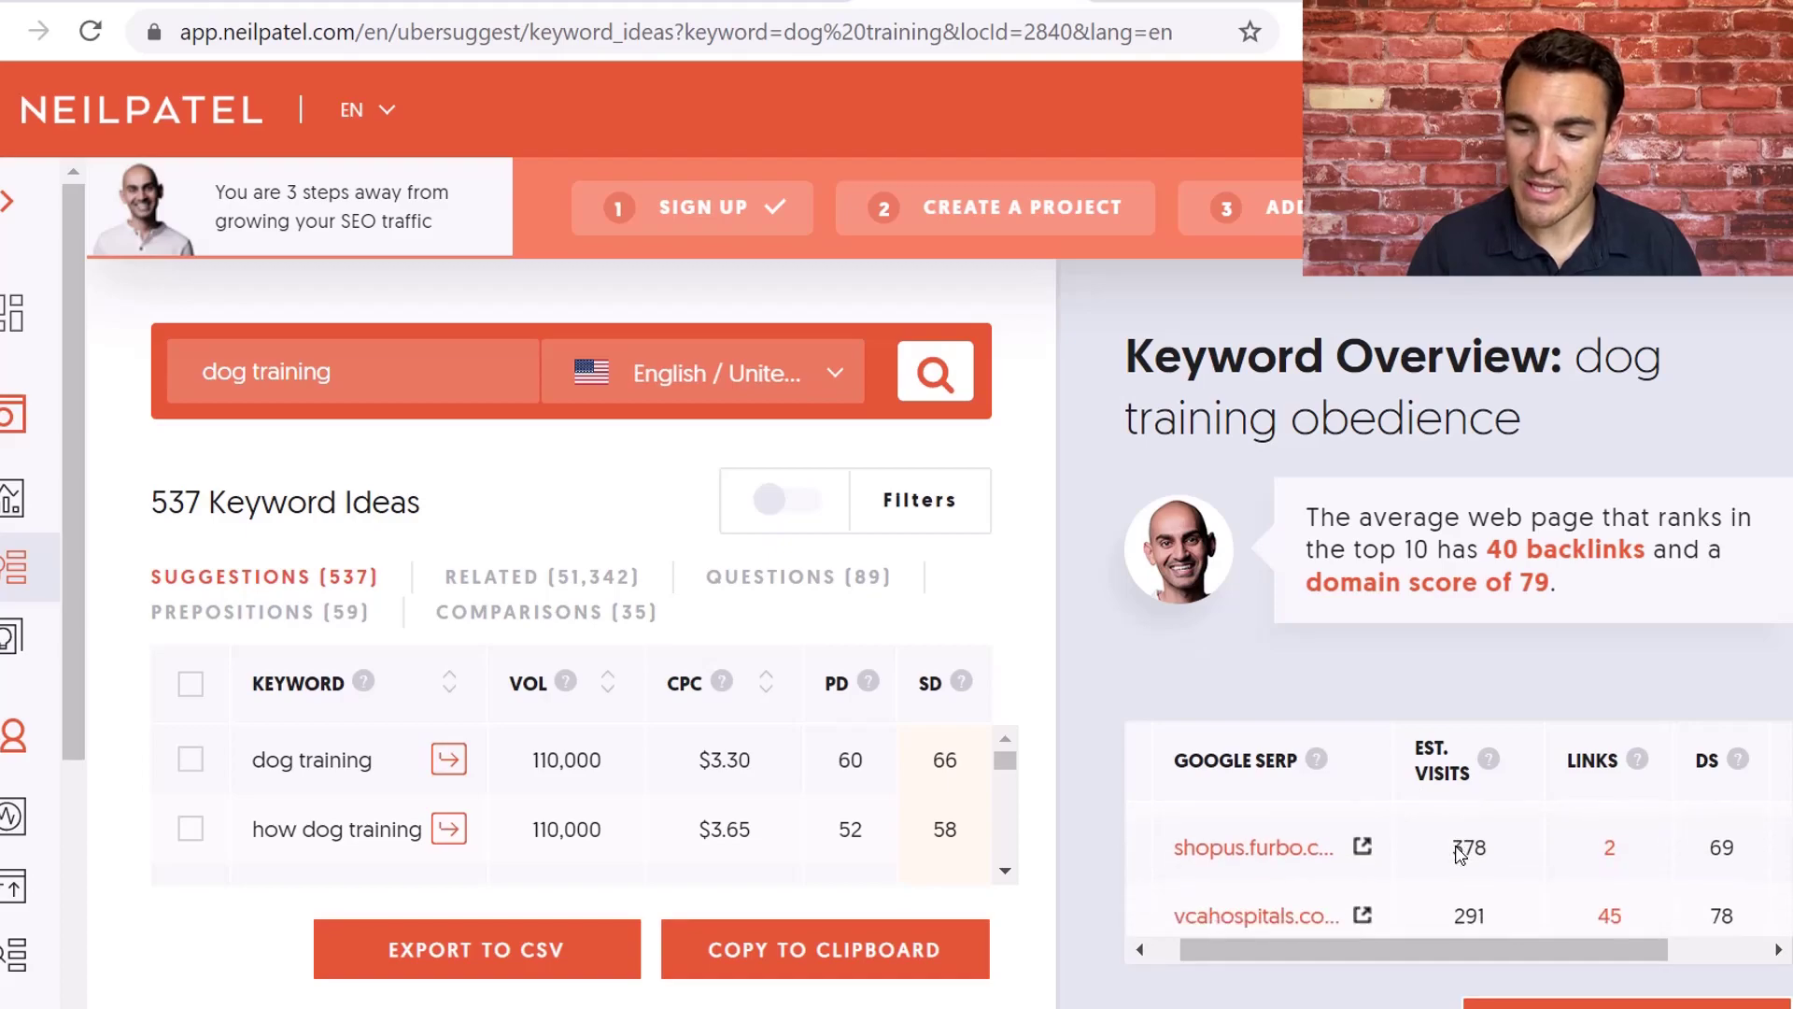
{"action": "scroll", "coordinate": [1462, 855], "scroll_direction": "up", "scroll_amount": 5}
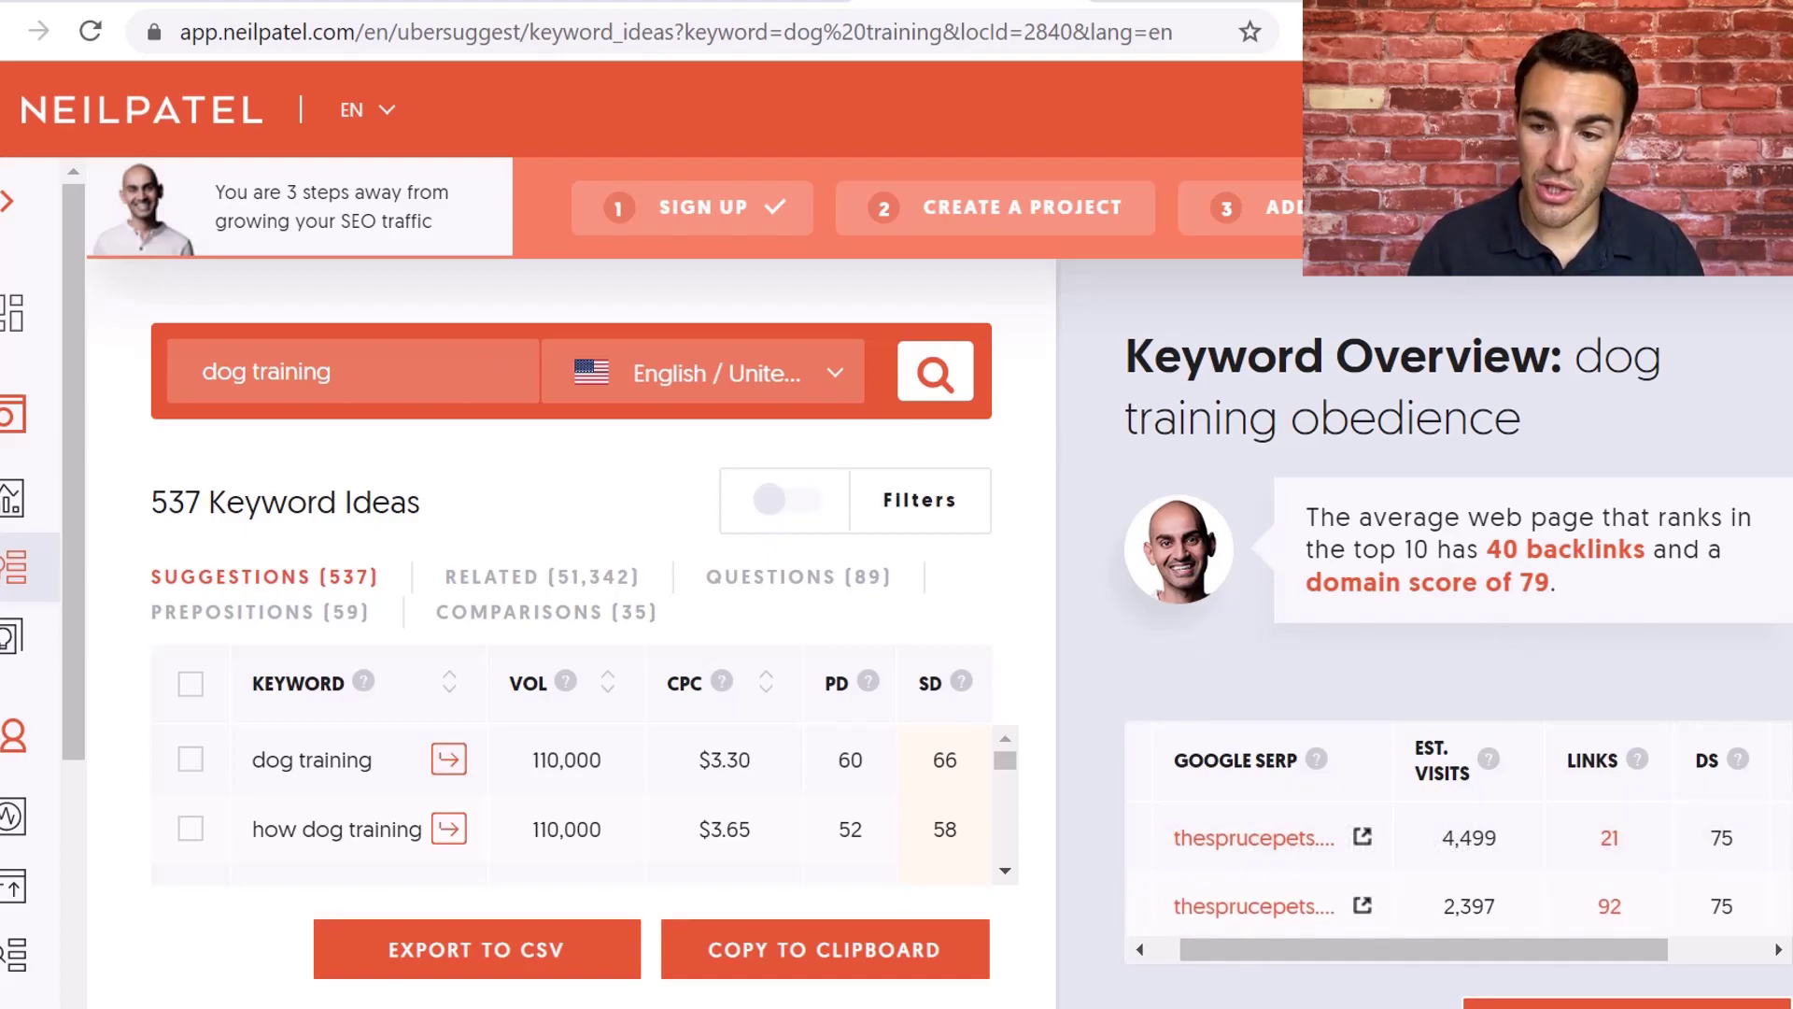
{"action": "left_click_drag", "start_coordinate": [359, 378], "coordinate": [187, 379]}
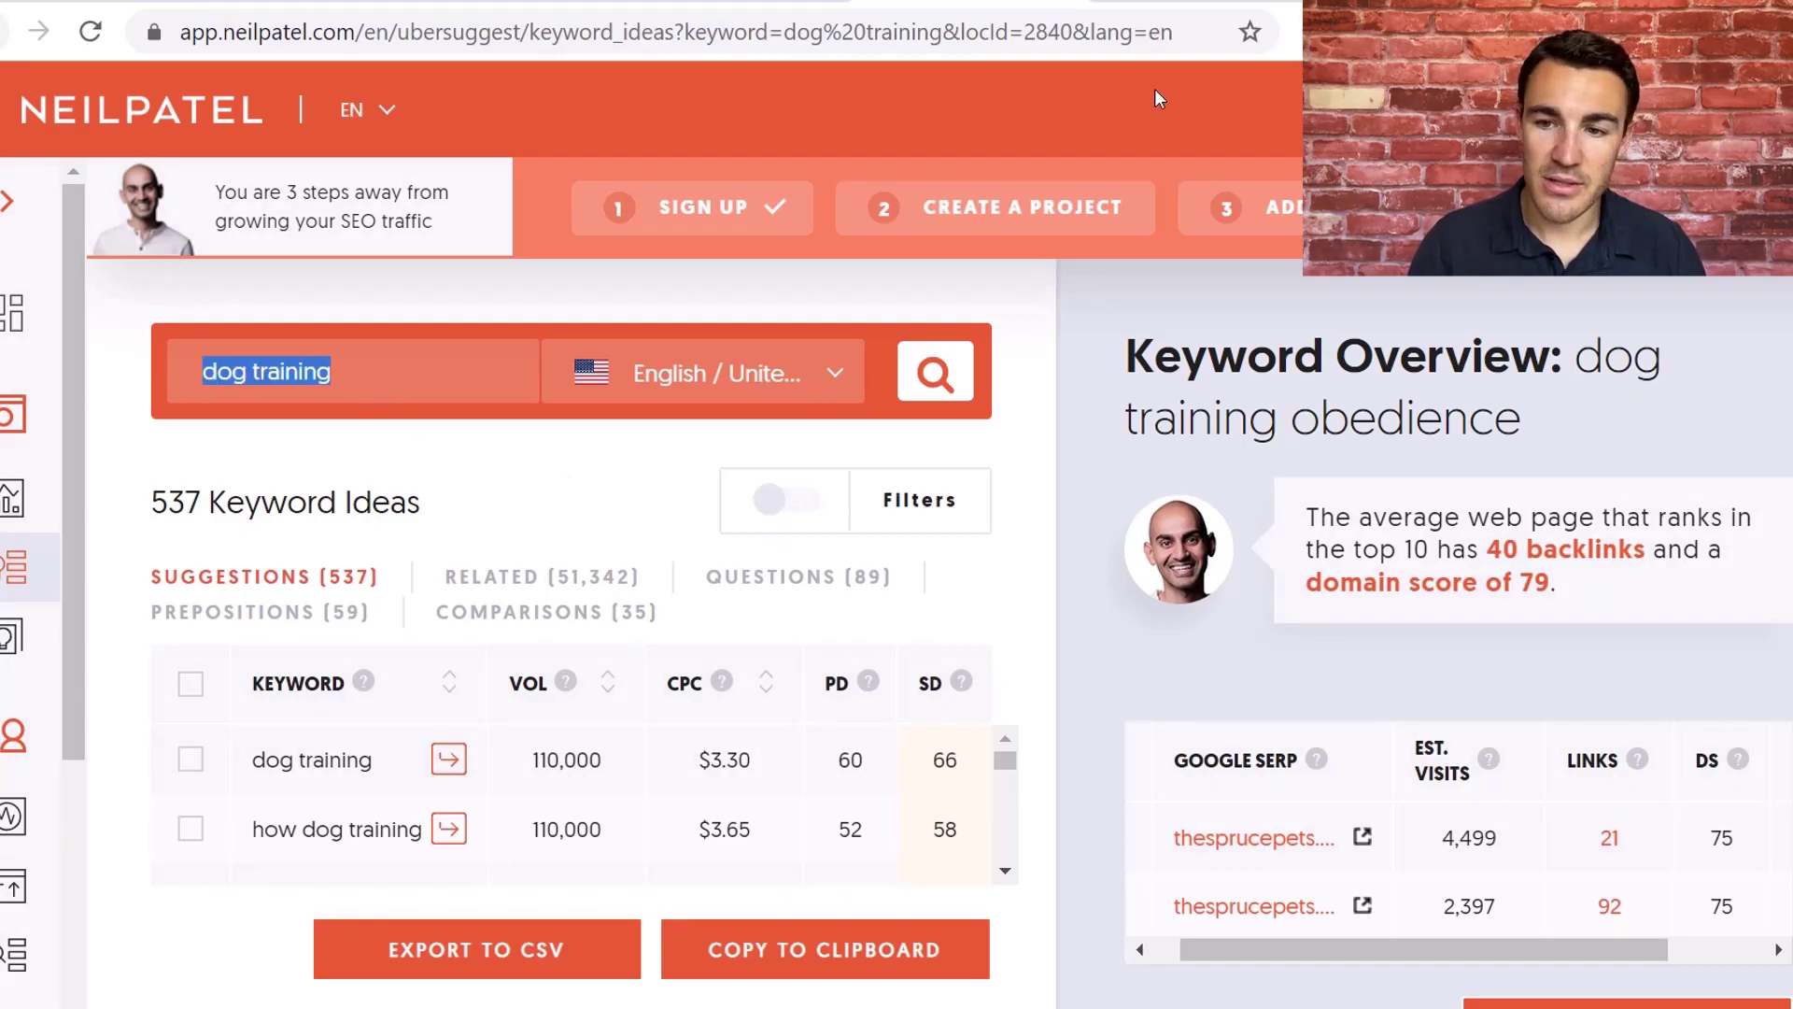
Switch to the Spruce Pets tab and review the article "How to DIY Obedience Train Your Dog" for content depth, videos and structure.
{"action": "left_click", "coordinate": [1240, 11]}
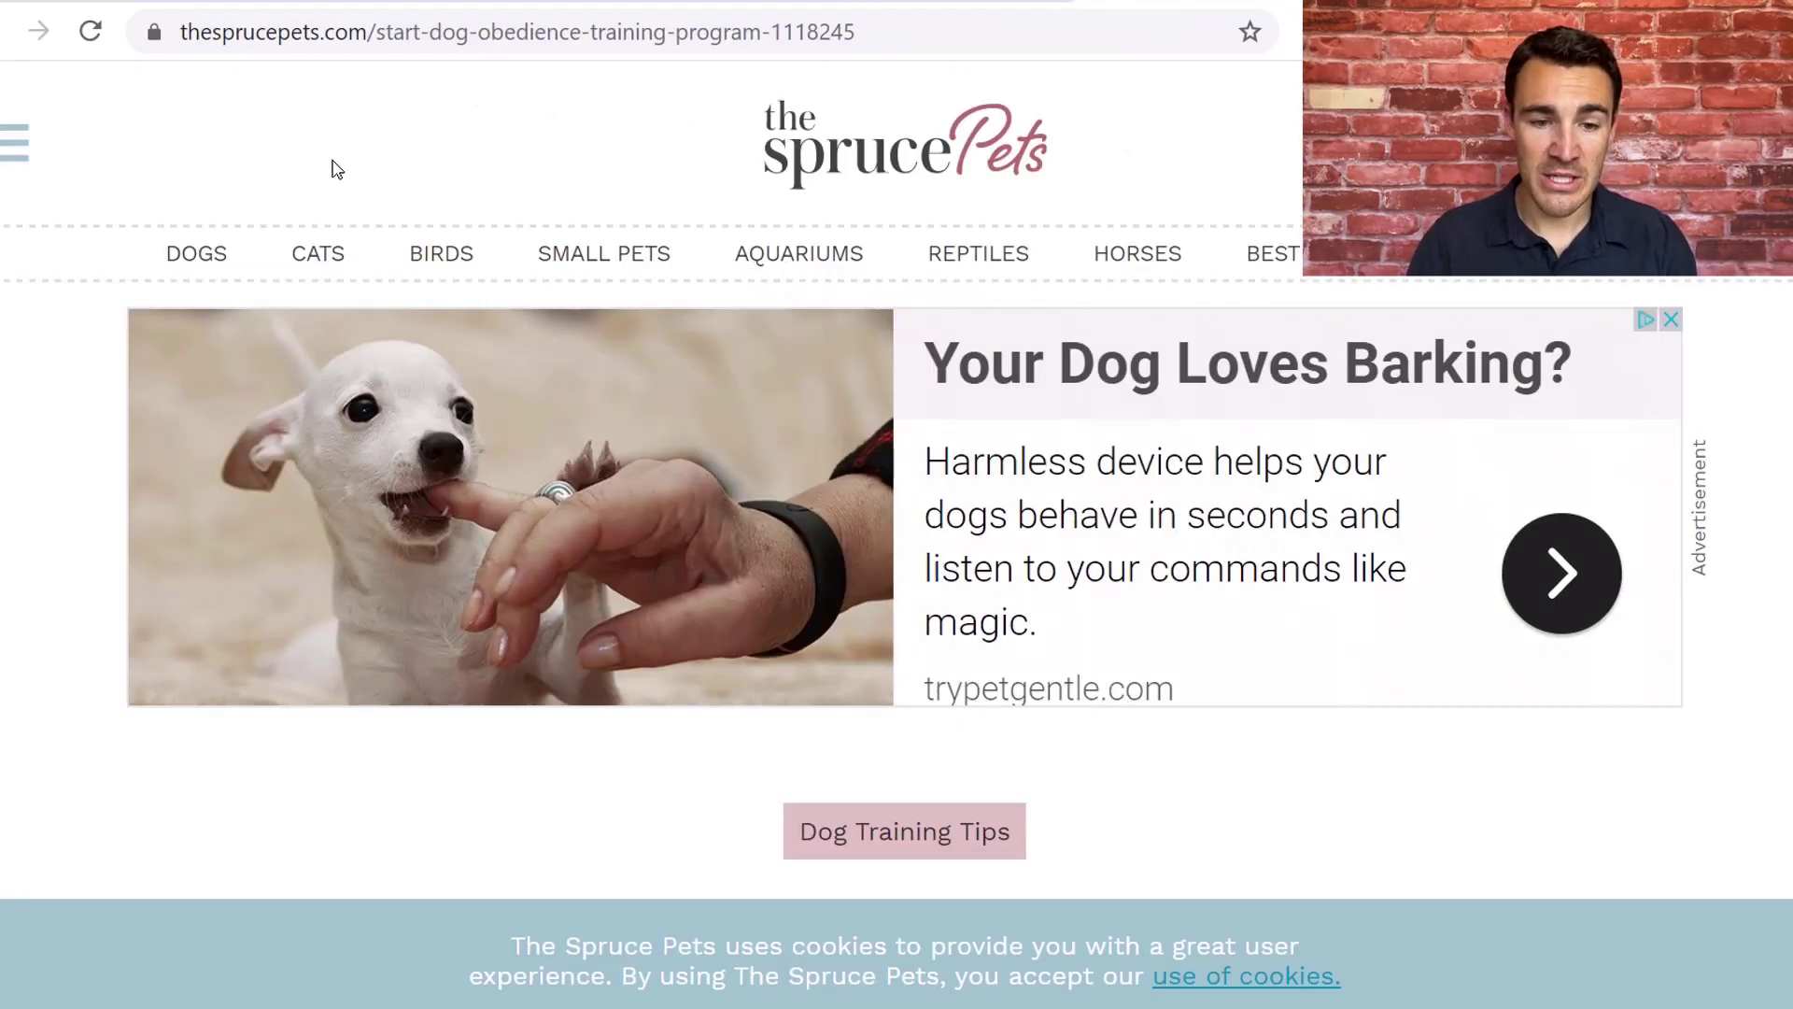
{"action": "scroll", "coordinate": [271, 647], "scroll_direction": "down", "scroll_amount": 5}
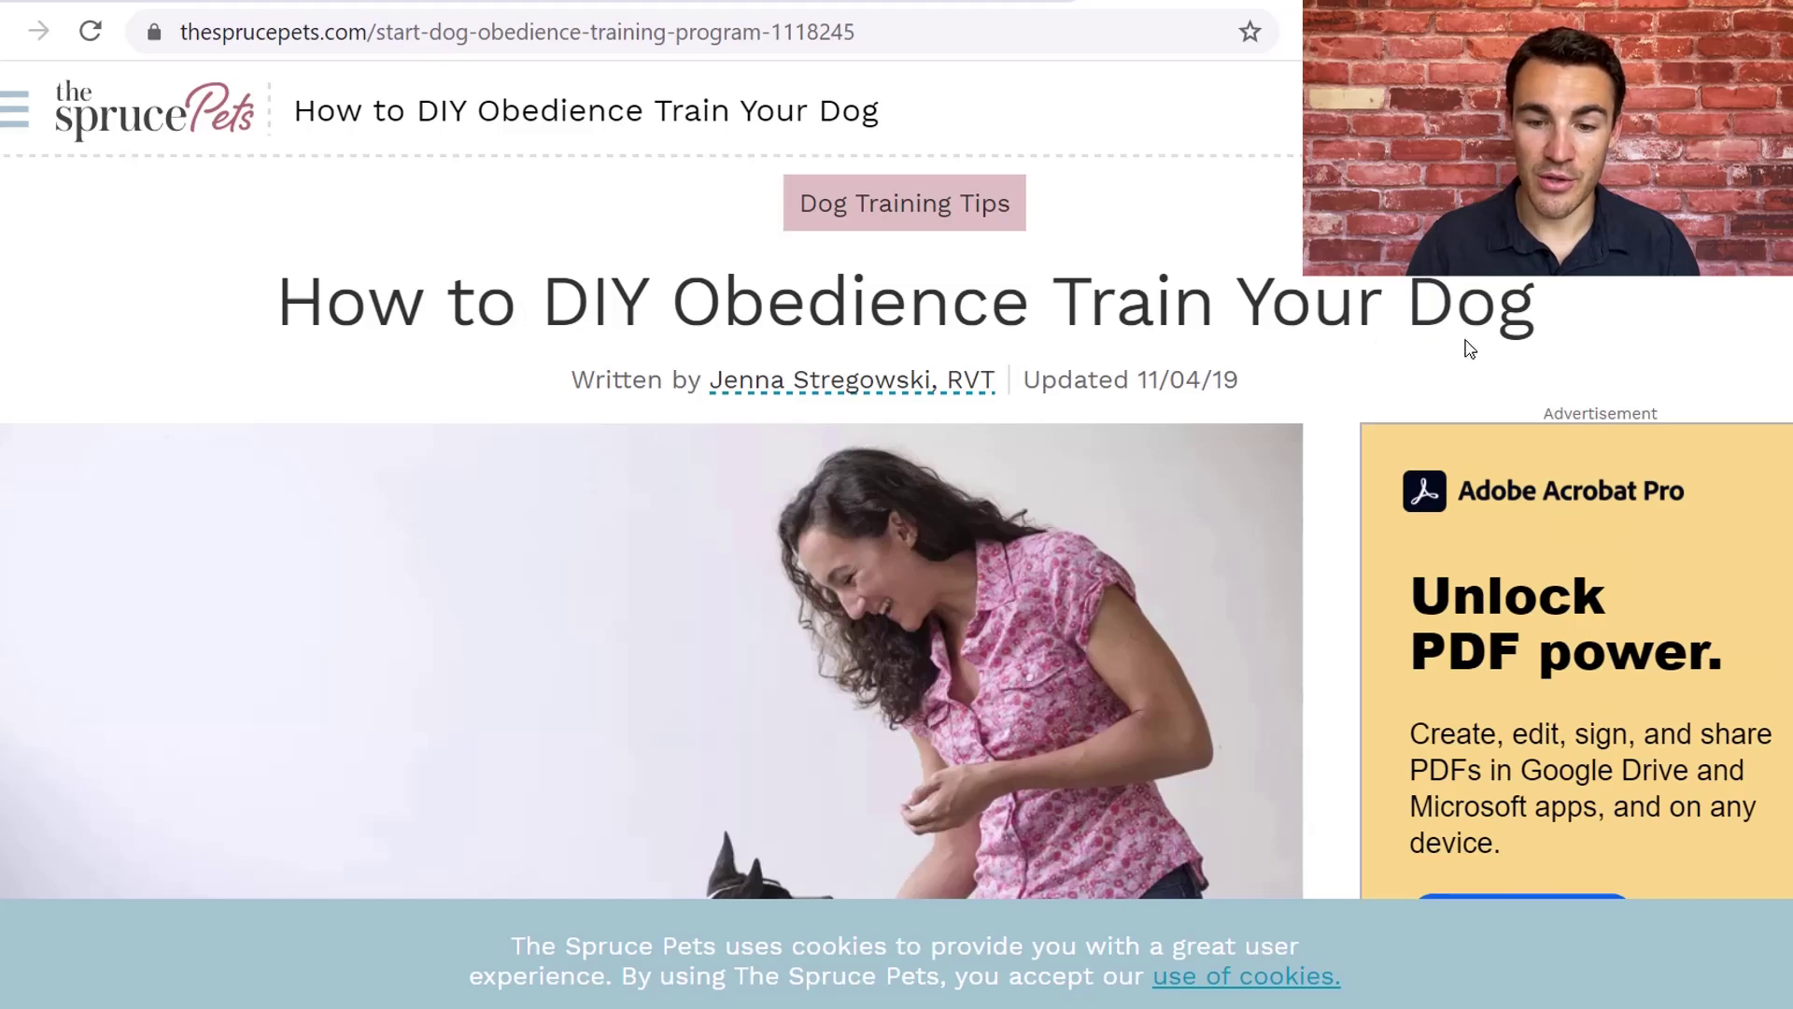
{"action": "scroll", "coordinate": [1298, 579], "scroll_direction": "down", "scroll_amount": 4}
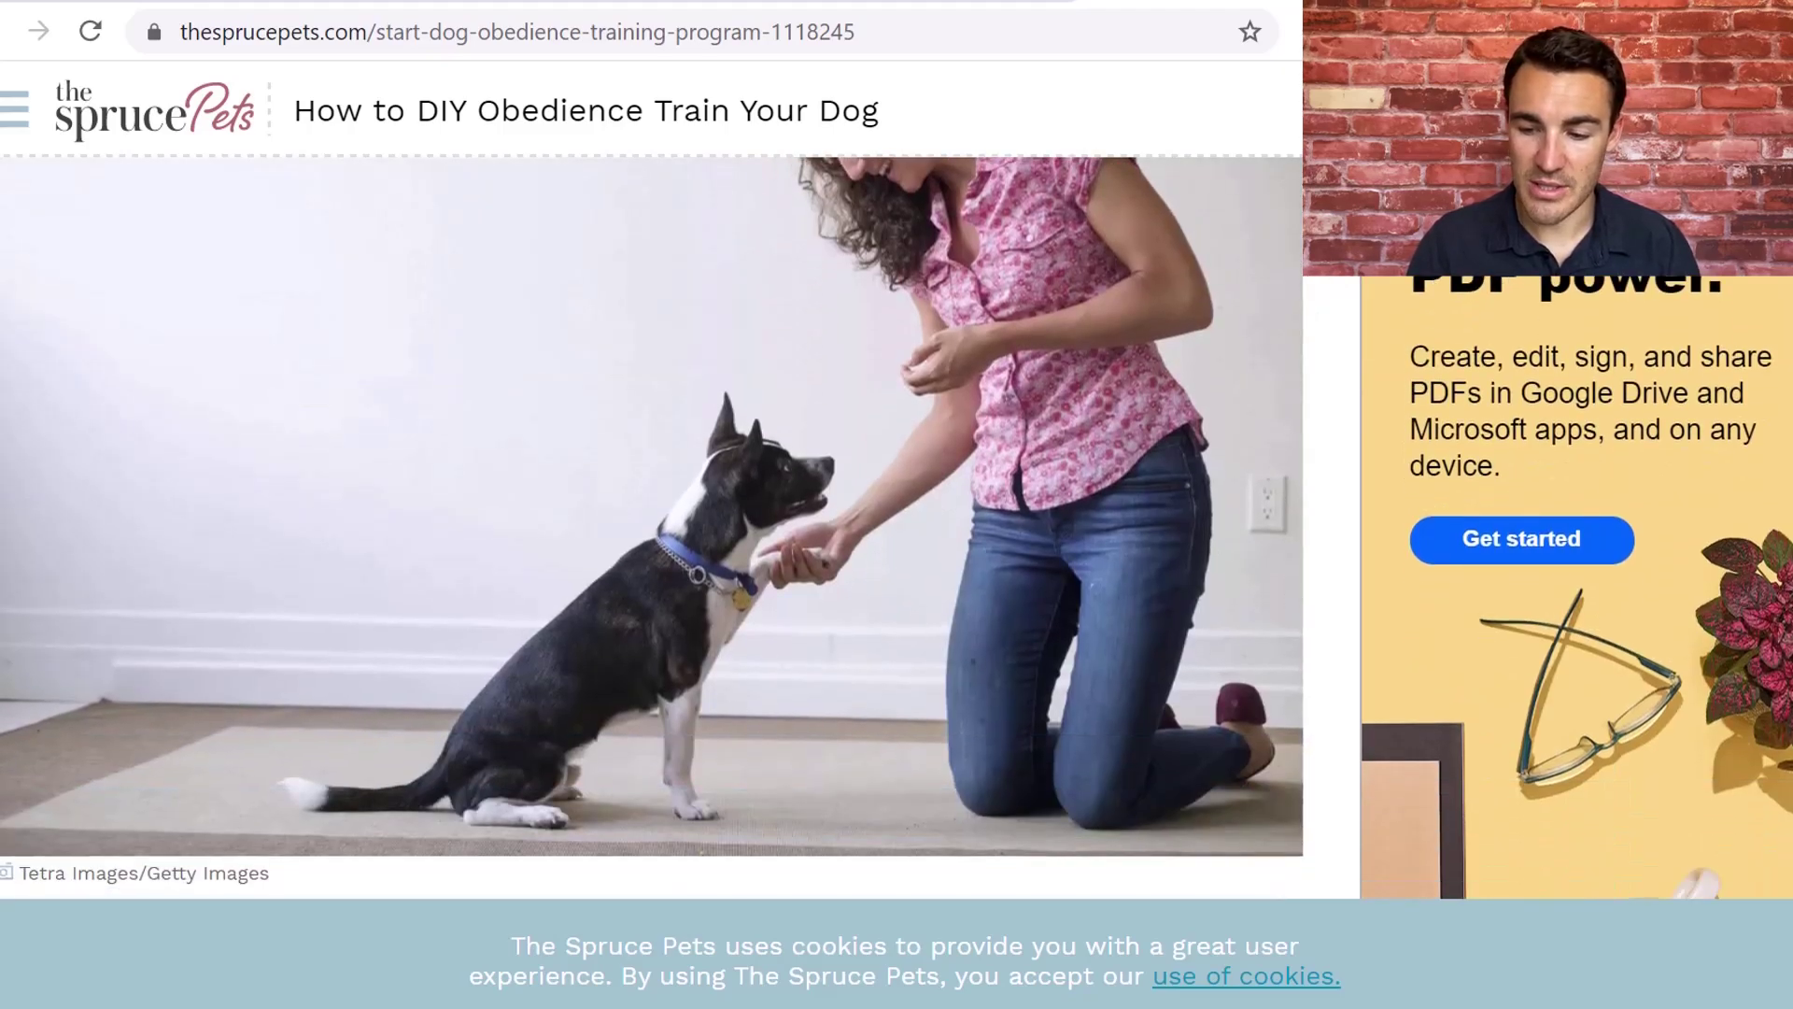
{"action": "scroll", "coordinate": [1144, 687], "scroll_direction": "down", "scroll_amount": 8}
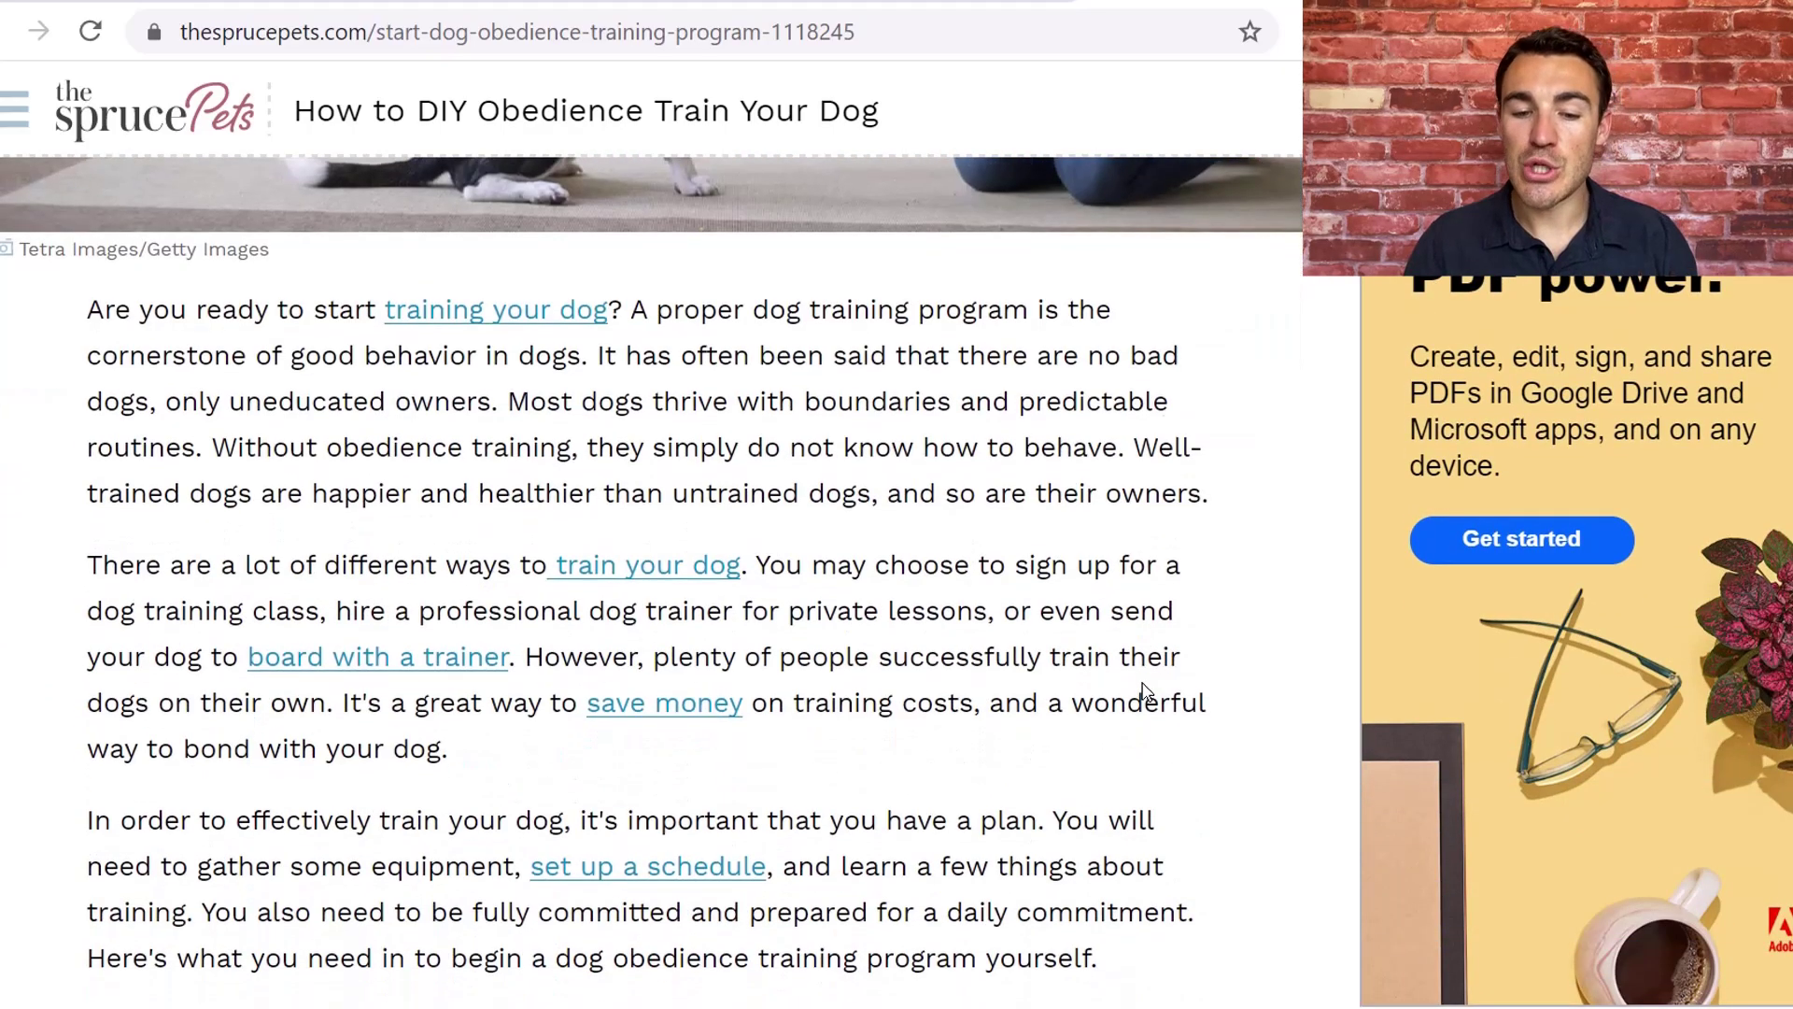
{"action": "scroll", "coordinate": [1147, 691], "scroll_direction": "down", "scroll_amount": 12}
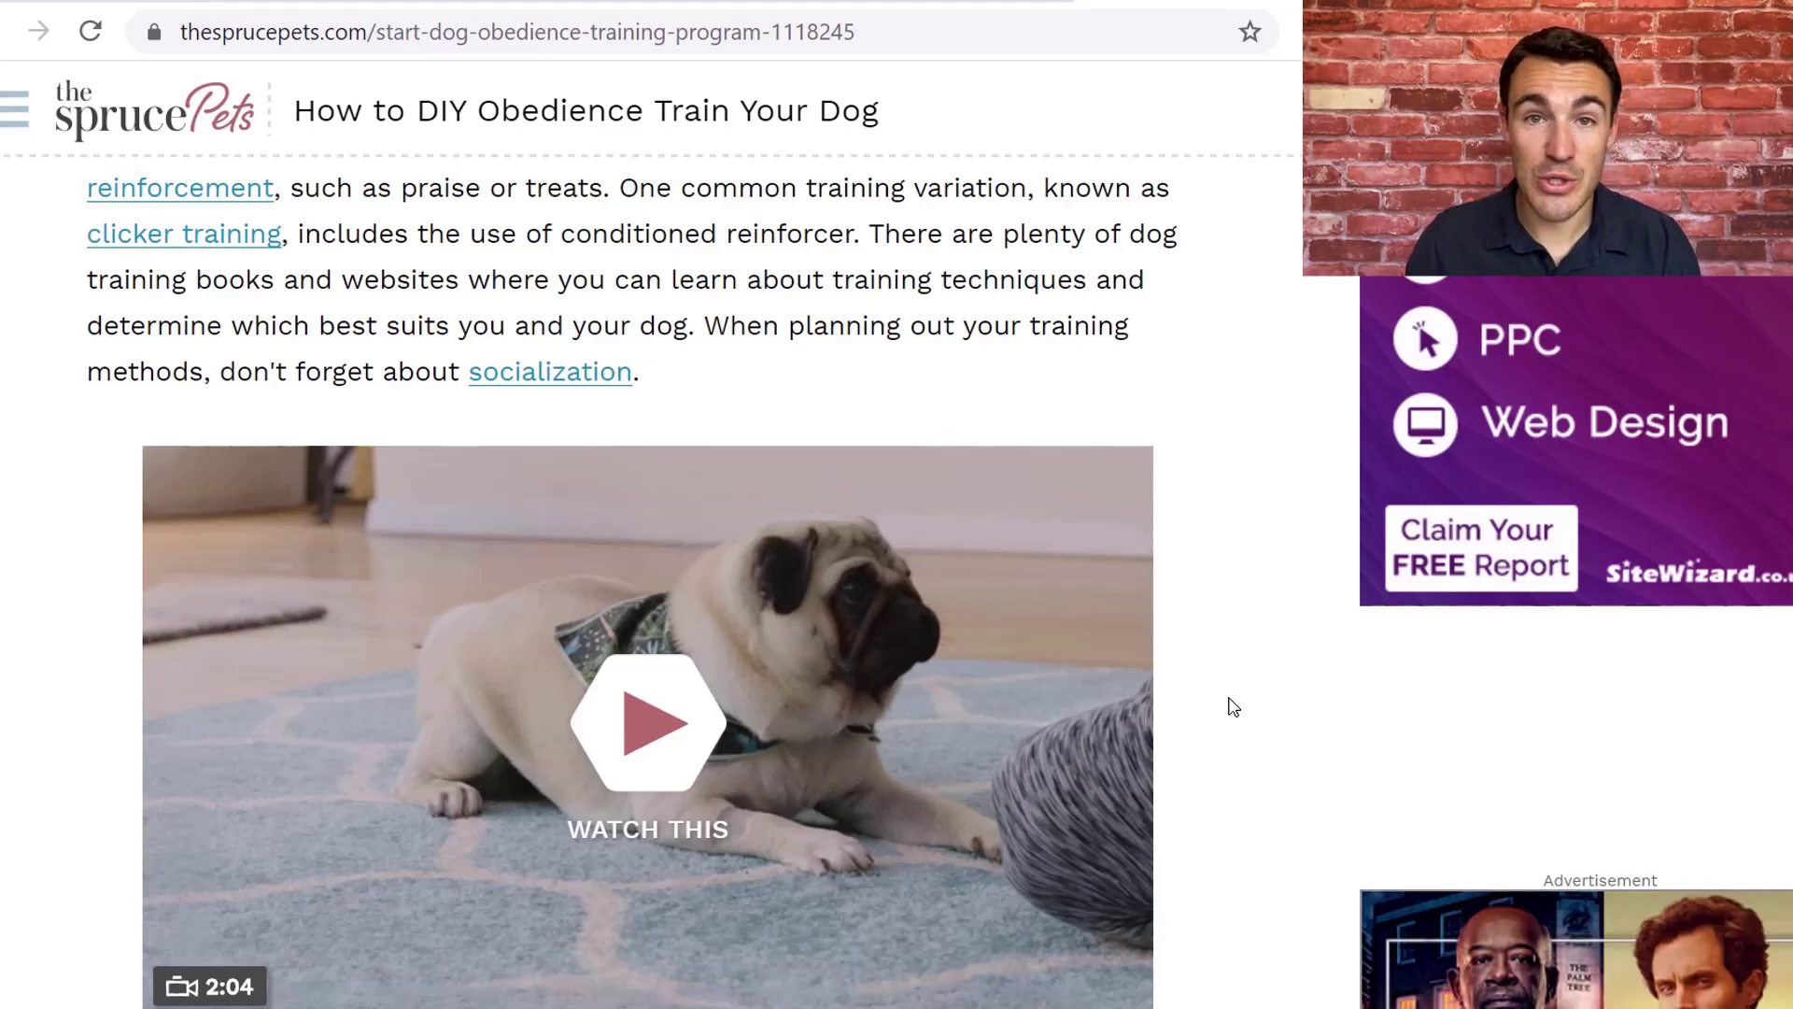
{"action": "scroll", "coordinate": [1233, 707], "scroll_direction": "down", "scroll_amount": 10}
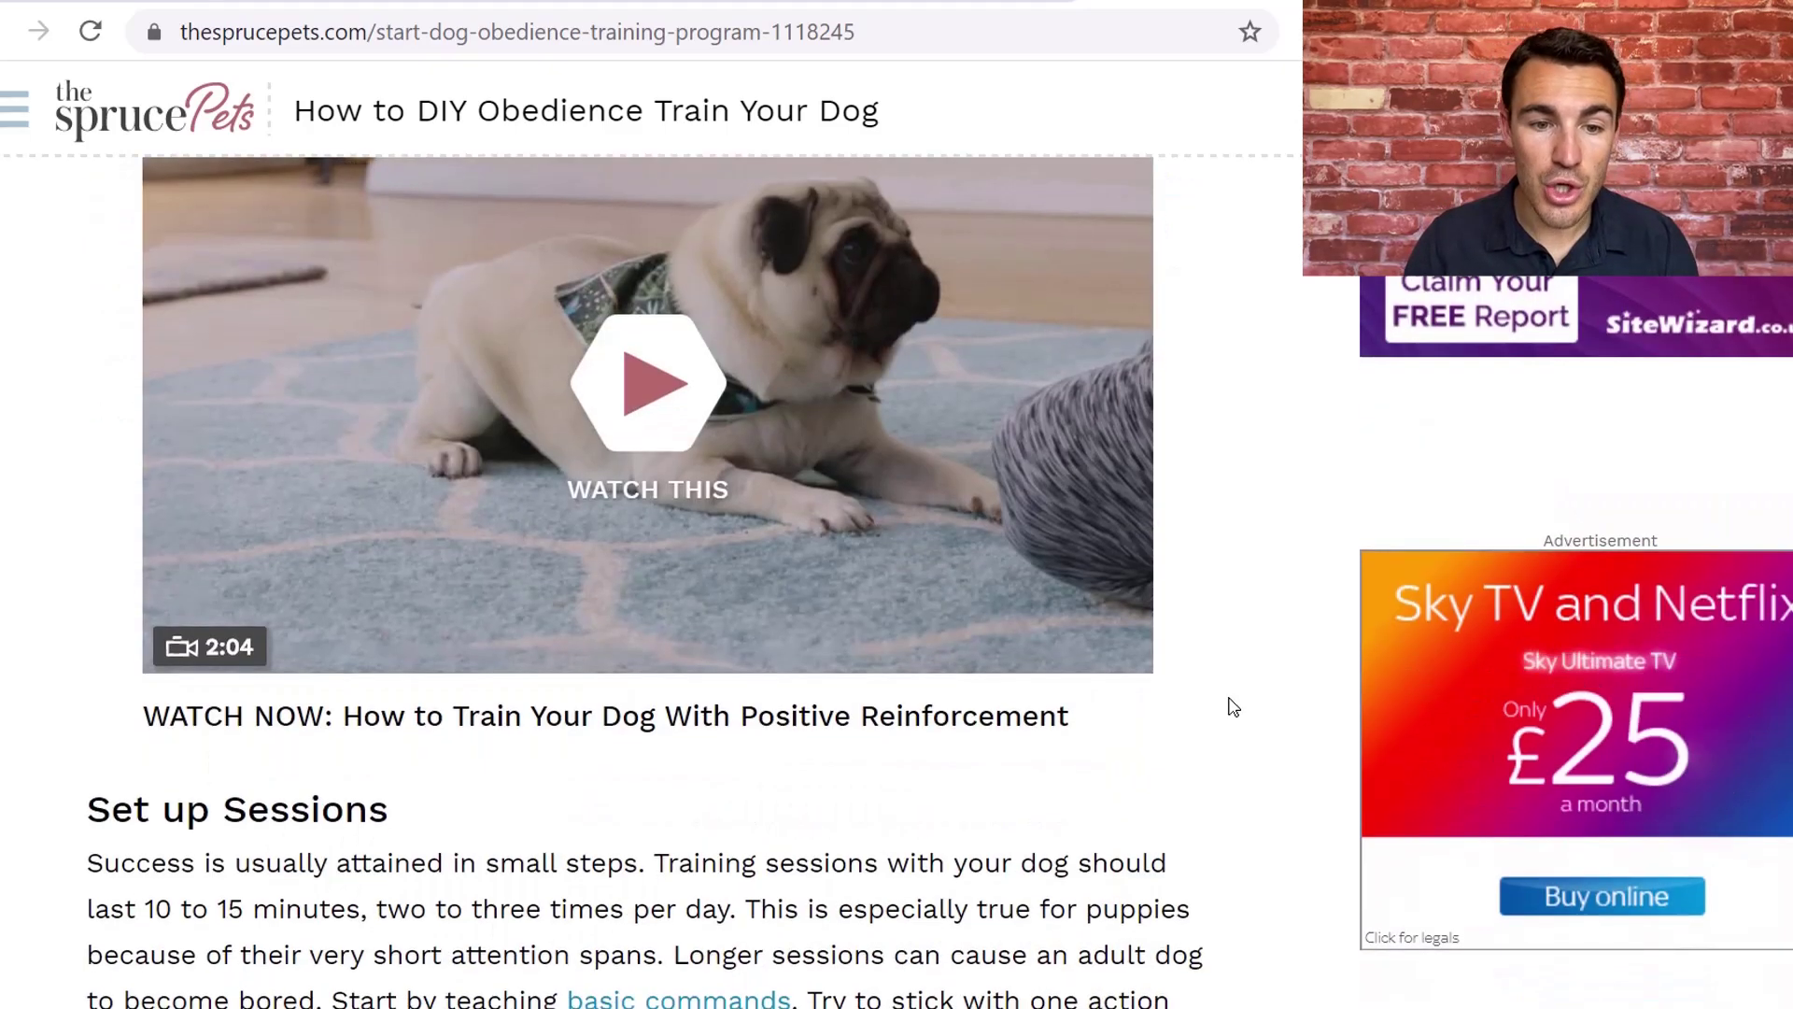
{"action": "scroll", "coordinate": [1233, 707], "scroll_direction": "down", "scroll_amount": 2}
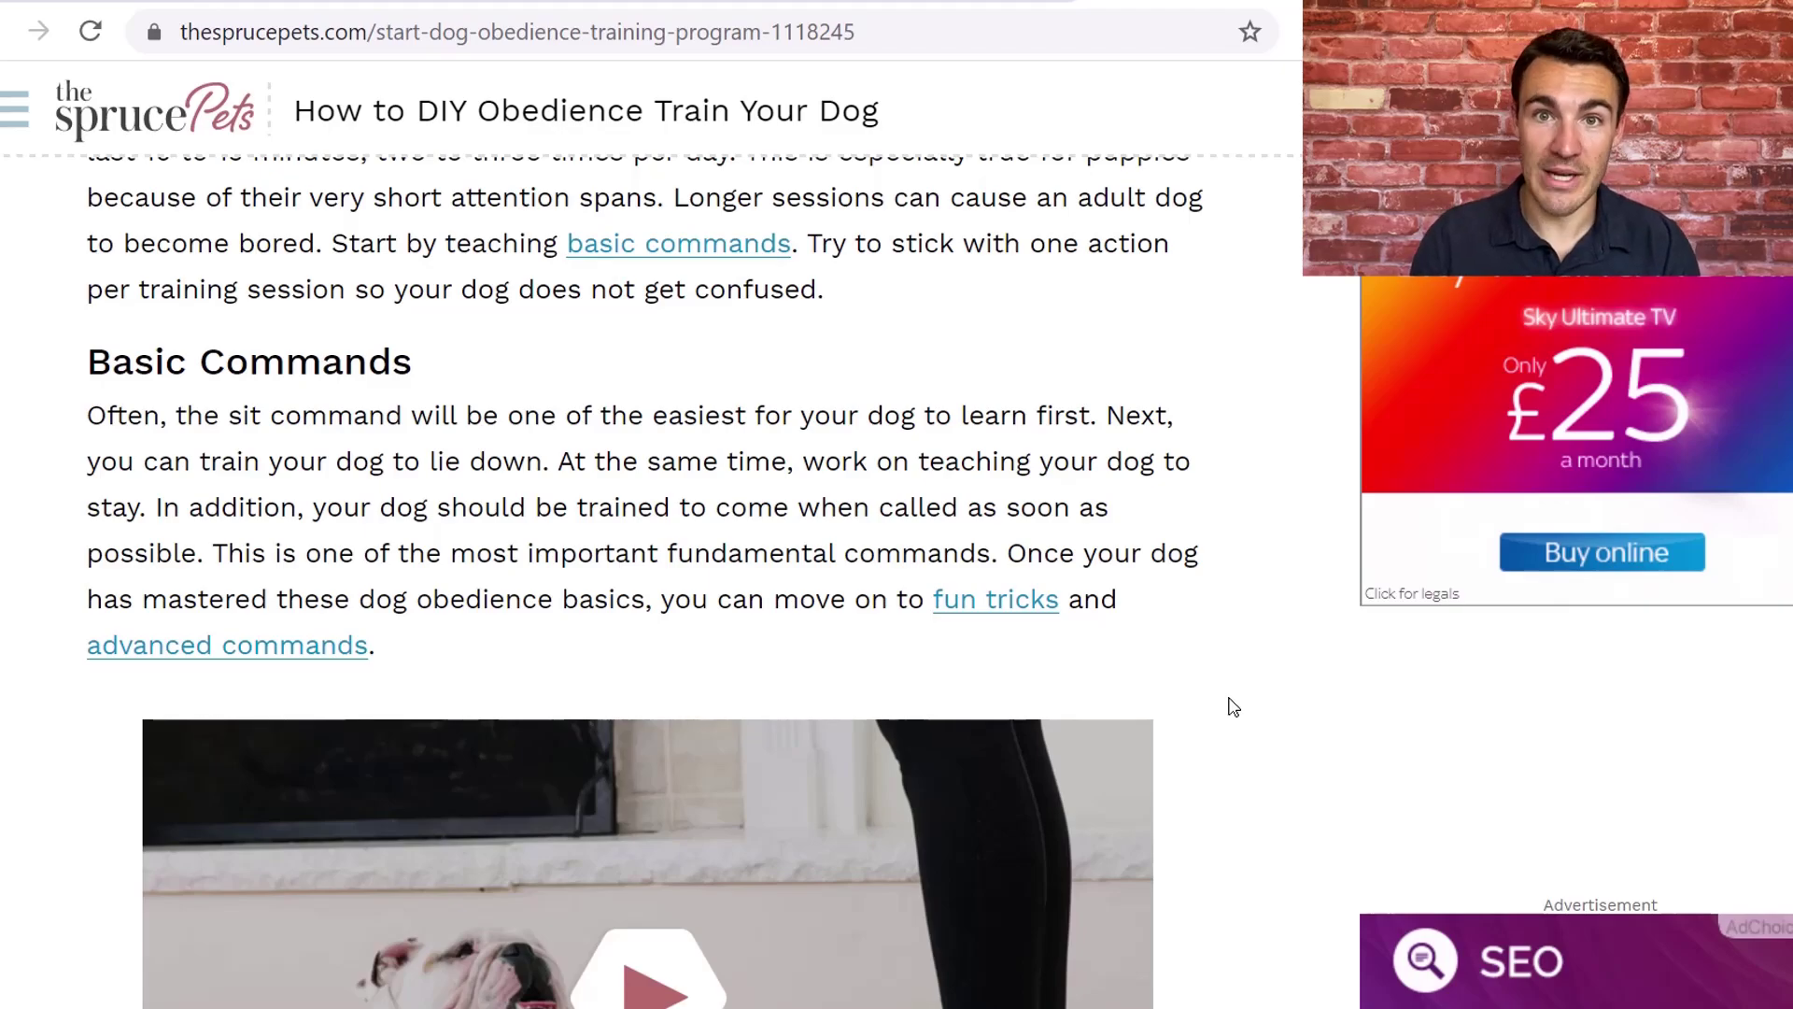
{"action": "scroll", "coordinate": [1232, 707], "scroll_direction": "down", "scroll_amount": 4}
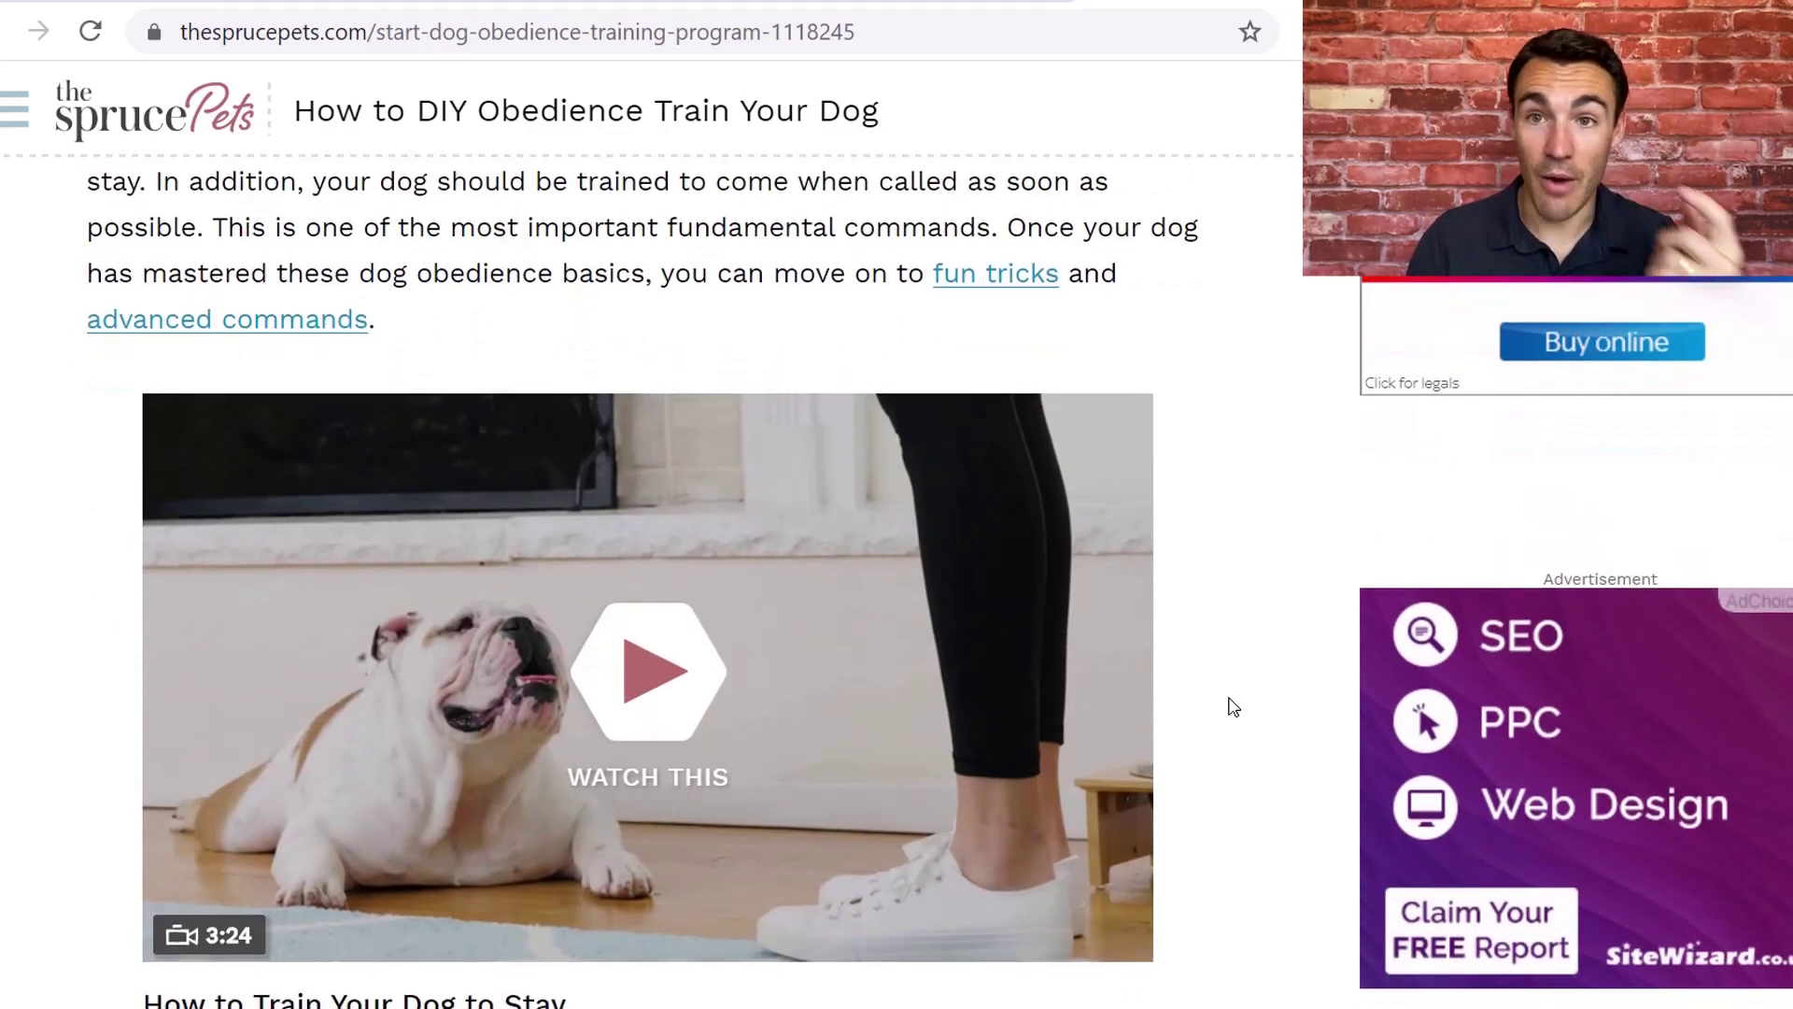
{"action": "scroll", "coordinate": [1233, 707], "scroll_direction": "up", "scroll_amount": 20}
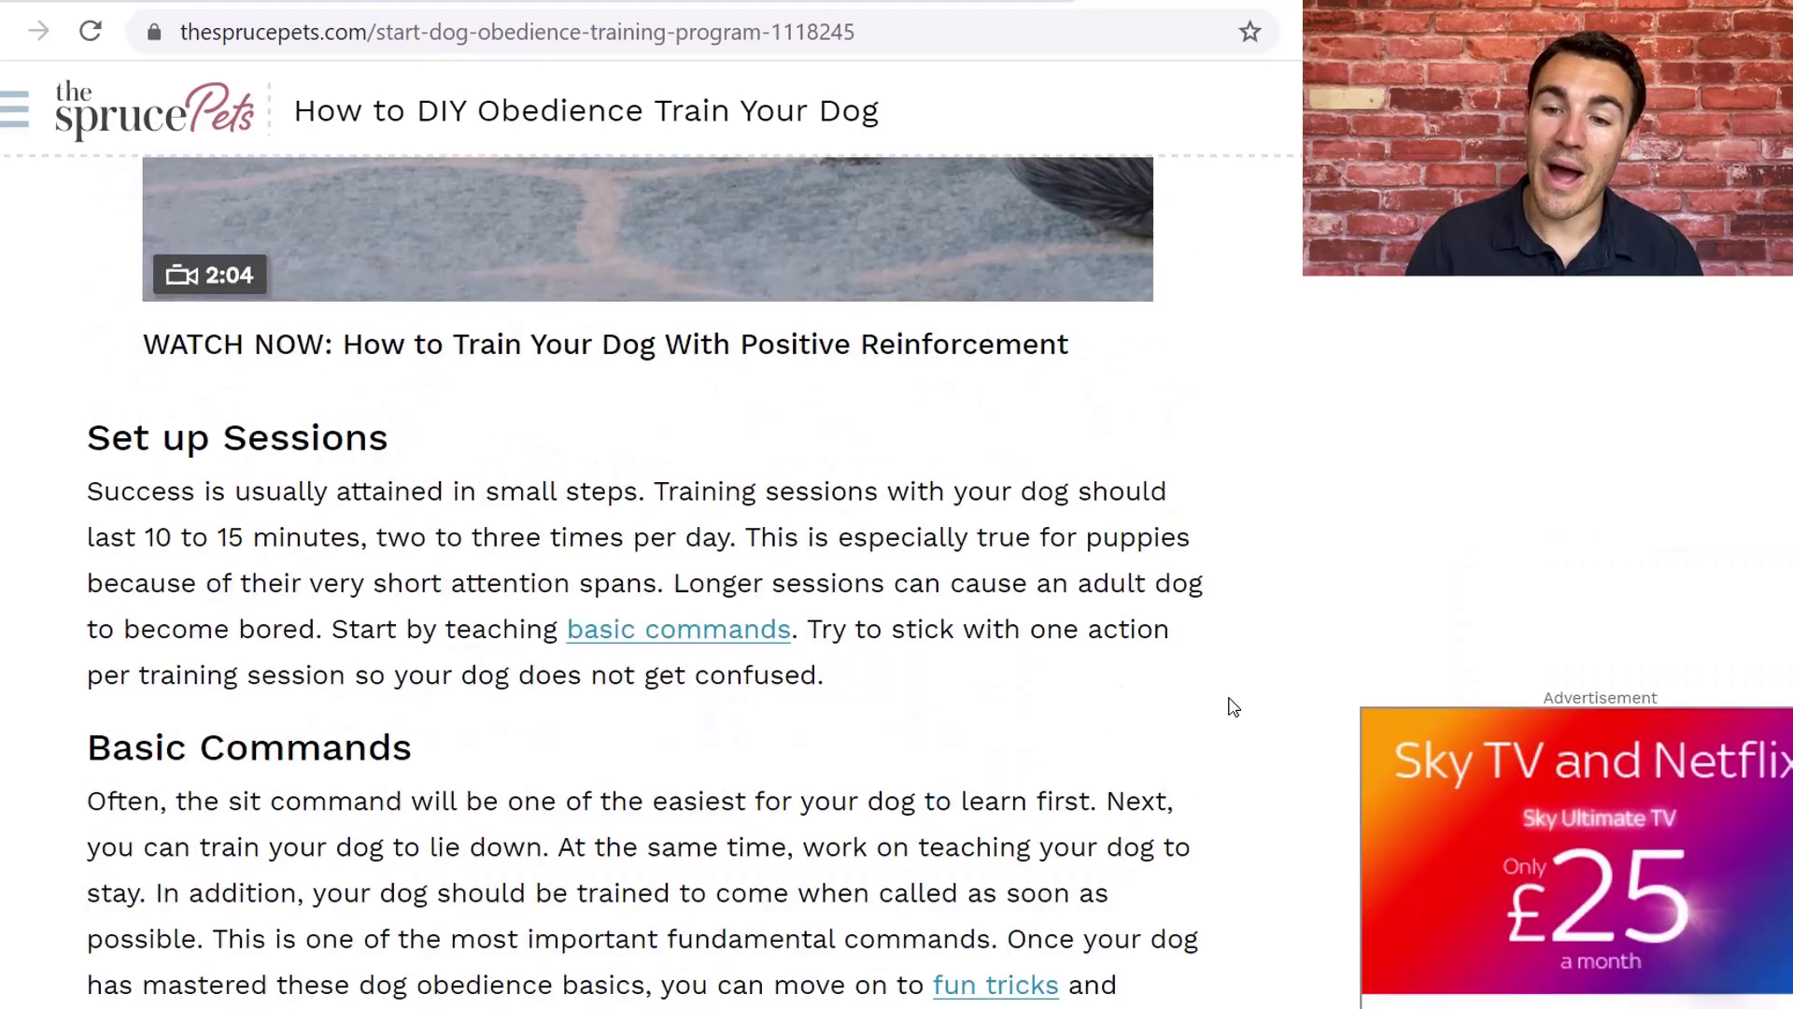
{"action": "scroll", "coordinate": [1229, 707], "scroll_direction": "up", "scroll_amount": 5}
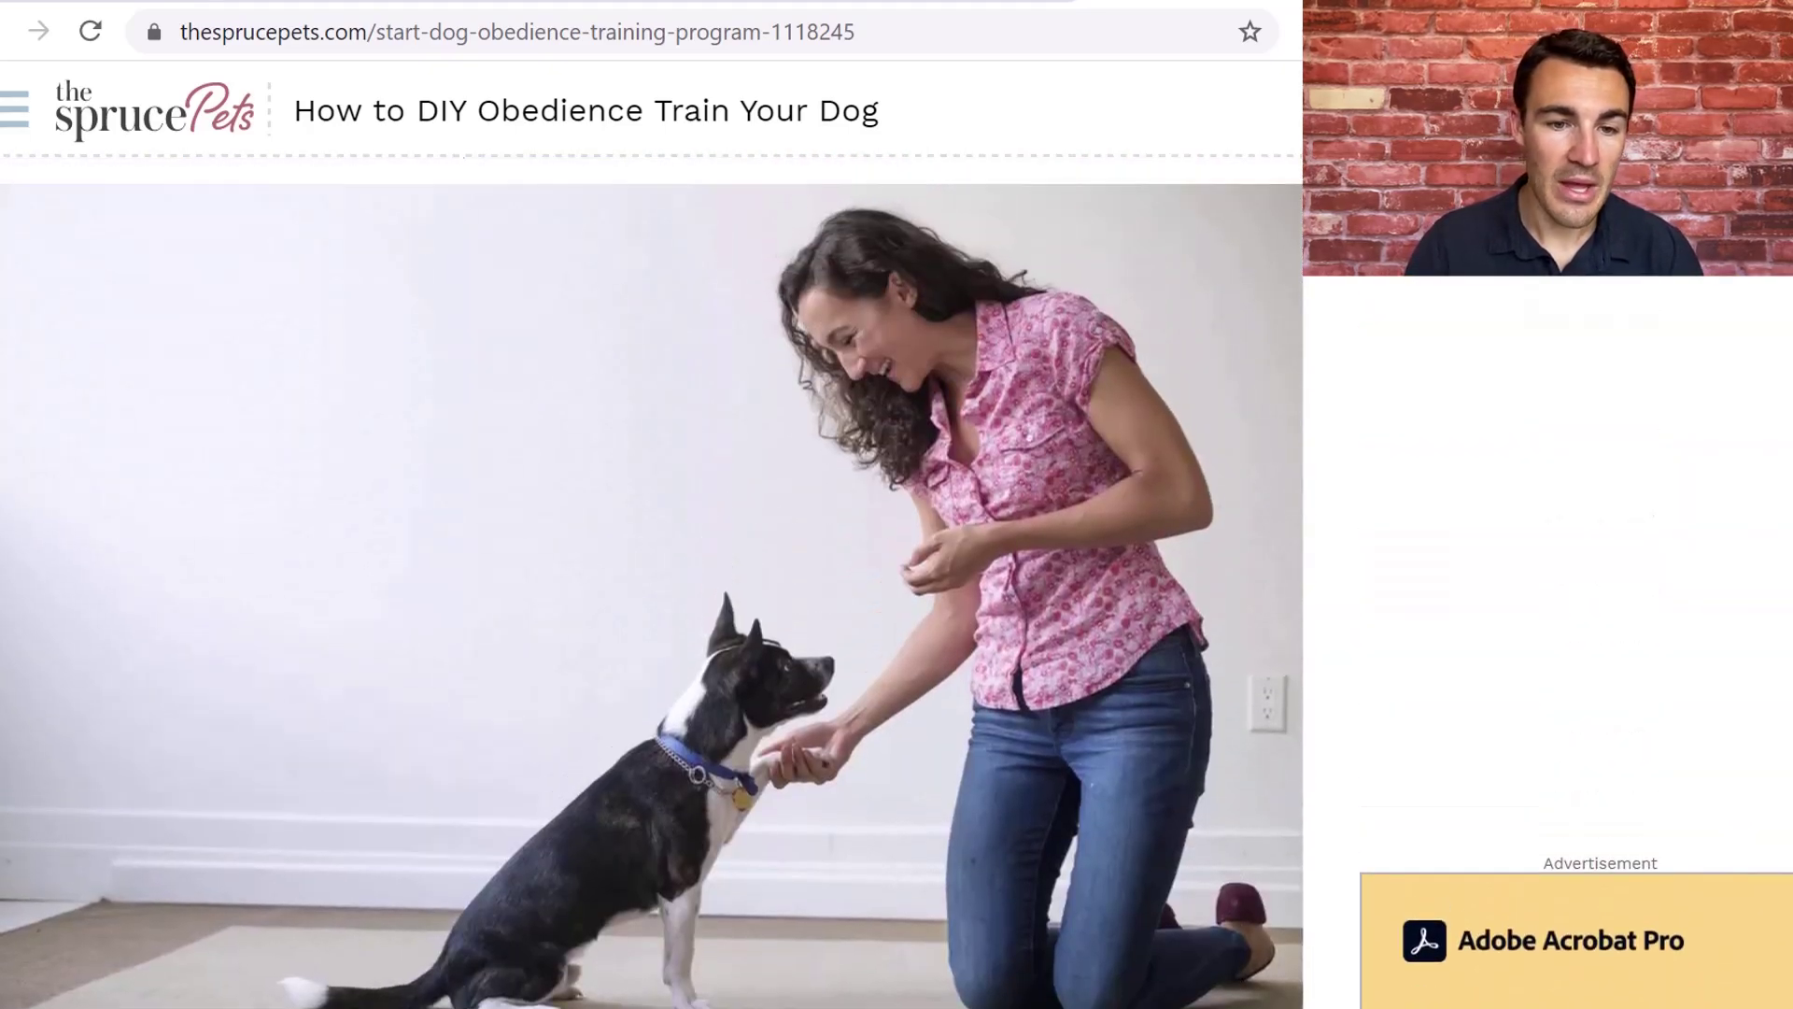
Switch back to the Ubersuggest tab and run a keyword search for "dog training obedience" in English / United States.
{"action": "left_click", "coordinate": [1025, 4]}
{"action": "key", "text": "alt+Left"}
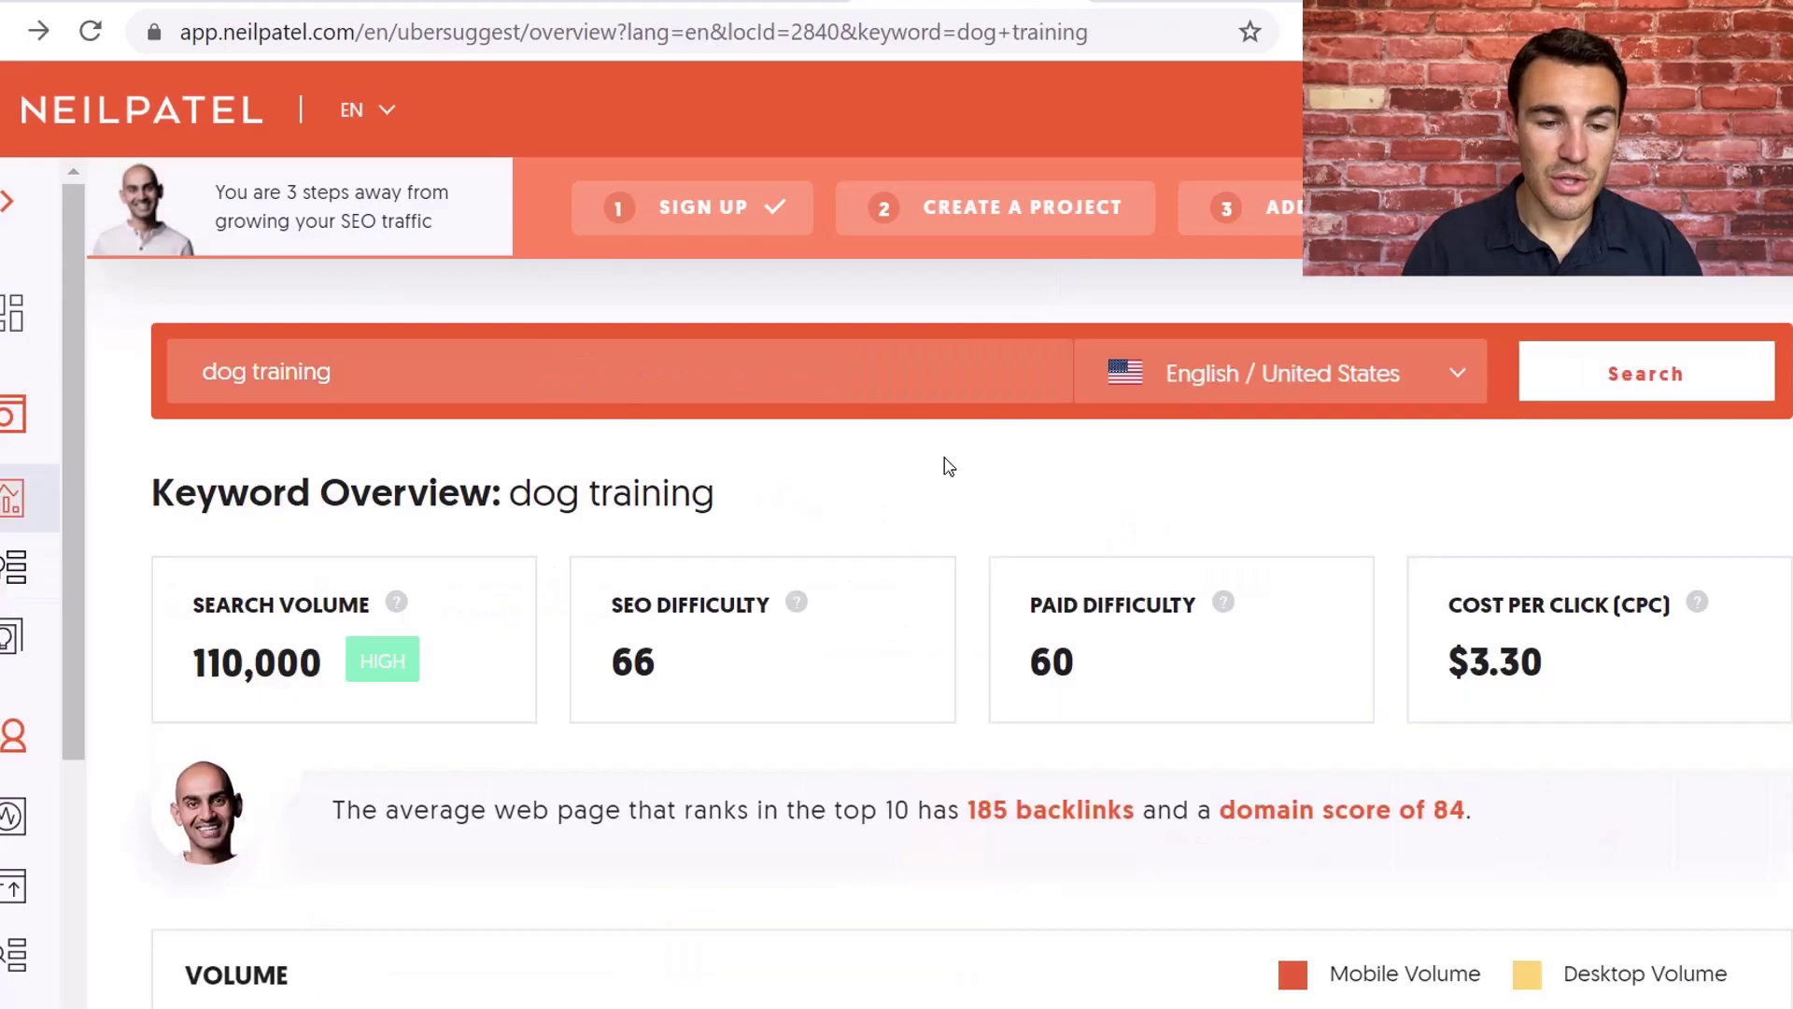
{"action": "type", "text": "obei"}
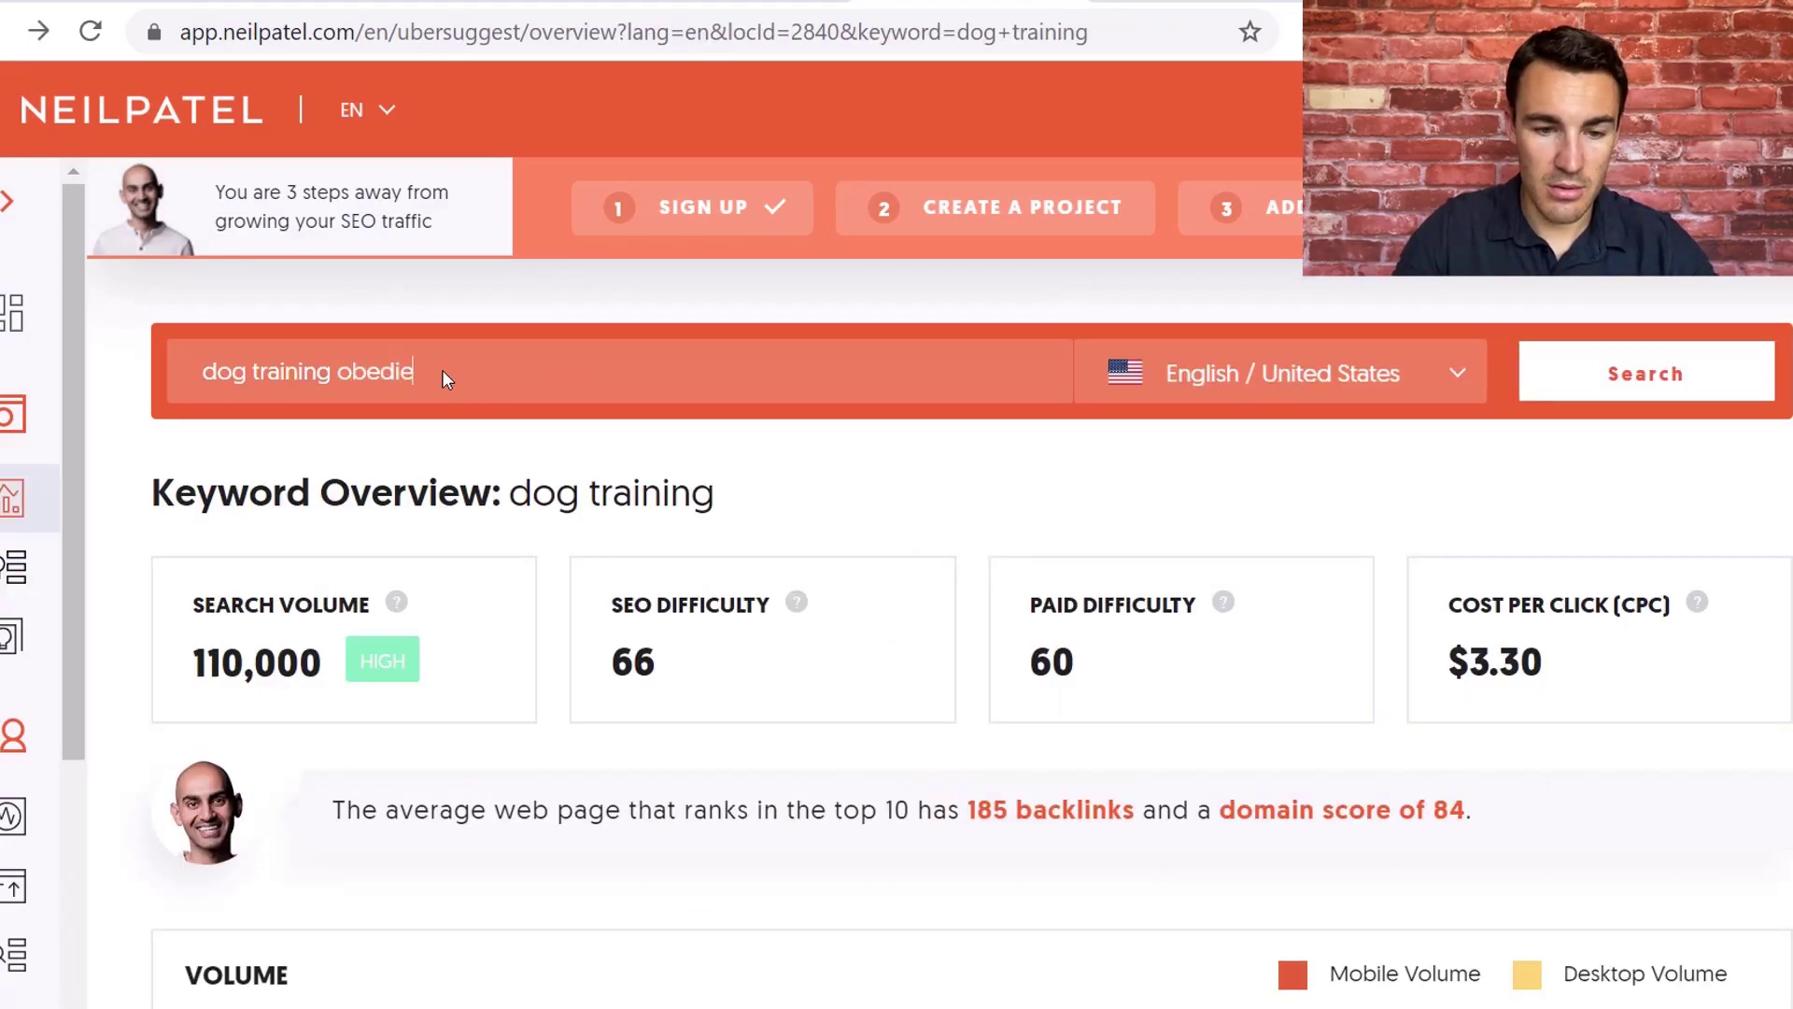
{"action": "type", "text": "ience"}
{"action": "scroll", "coordinate": [468, 421], "scroll_direction": "down", "scroll_amount": 8}
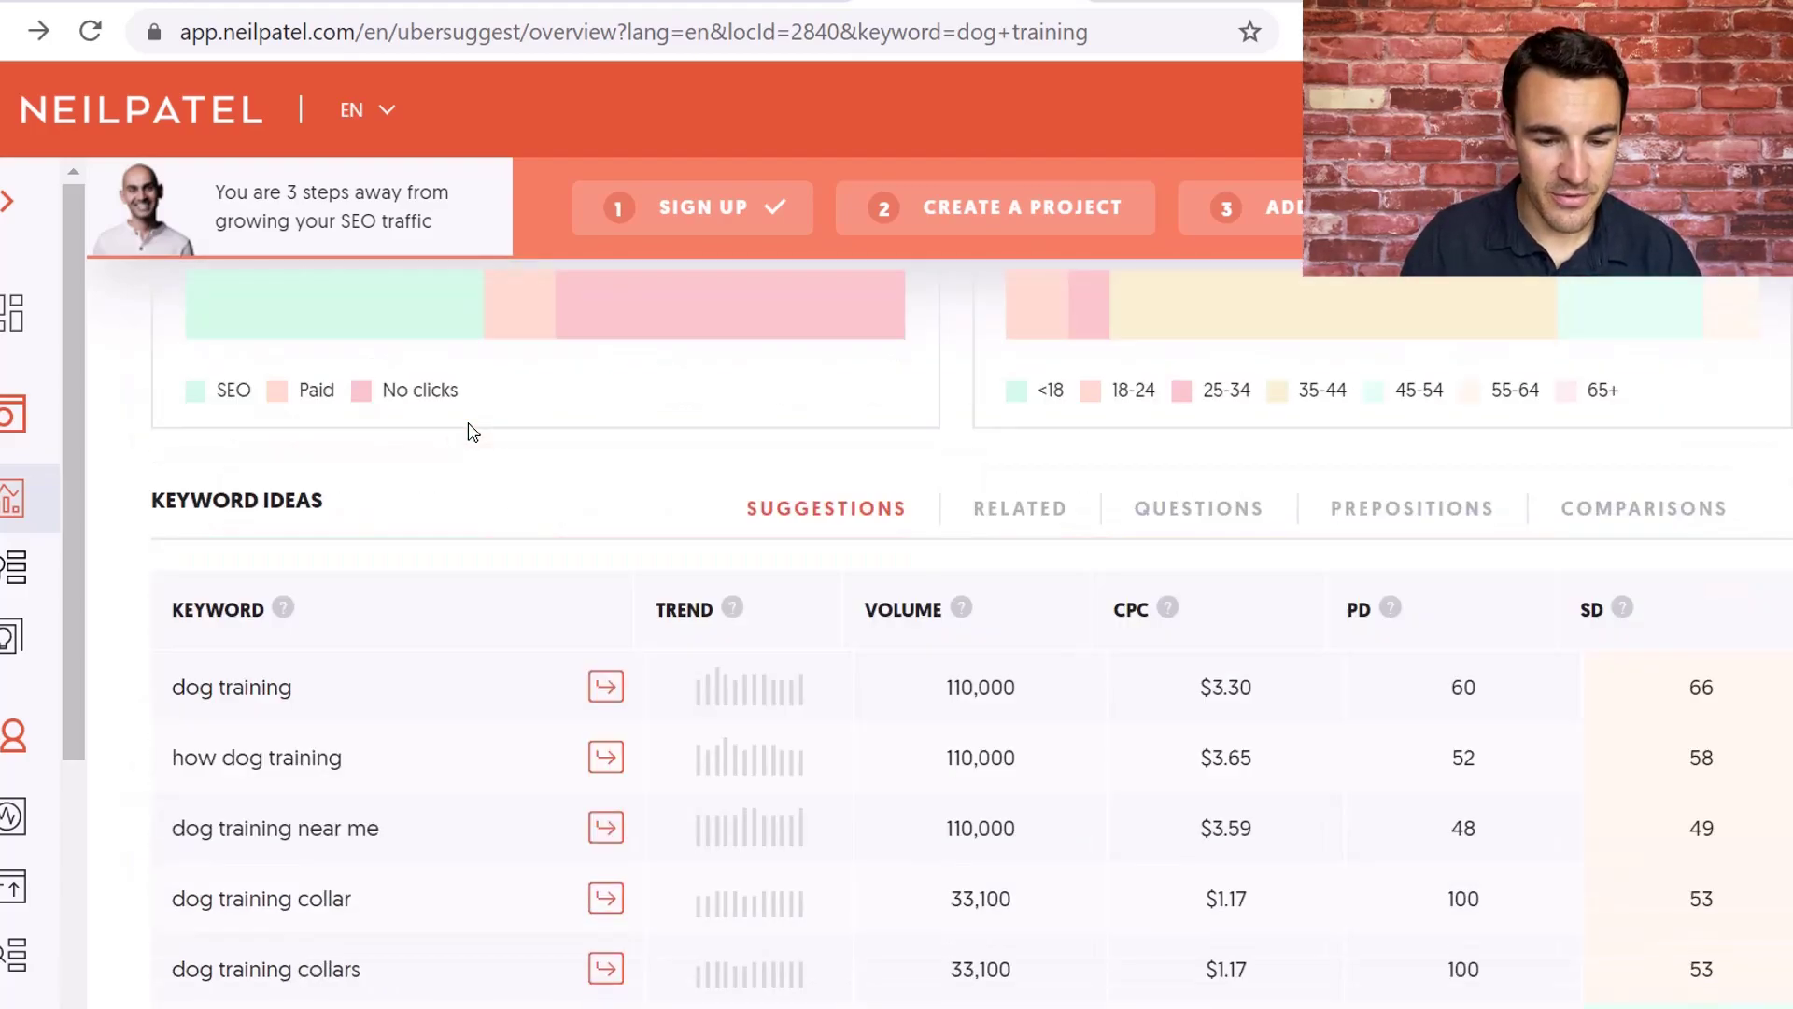
{"action": "scroll", "coordinate": [469, 432], "scroll_direction": "down", "scroll_amount": 3}
{"action": "scroll", "coordinate": [469, 432], "scroll_direction": "up", "scroll_amount": 10}
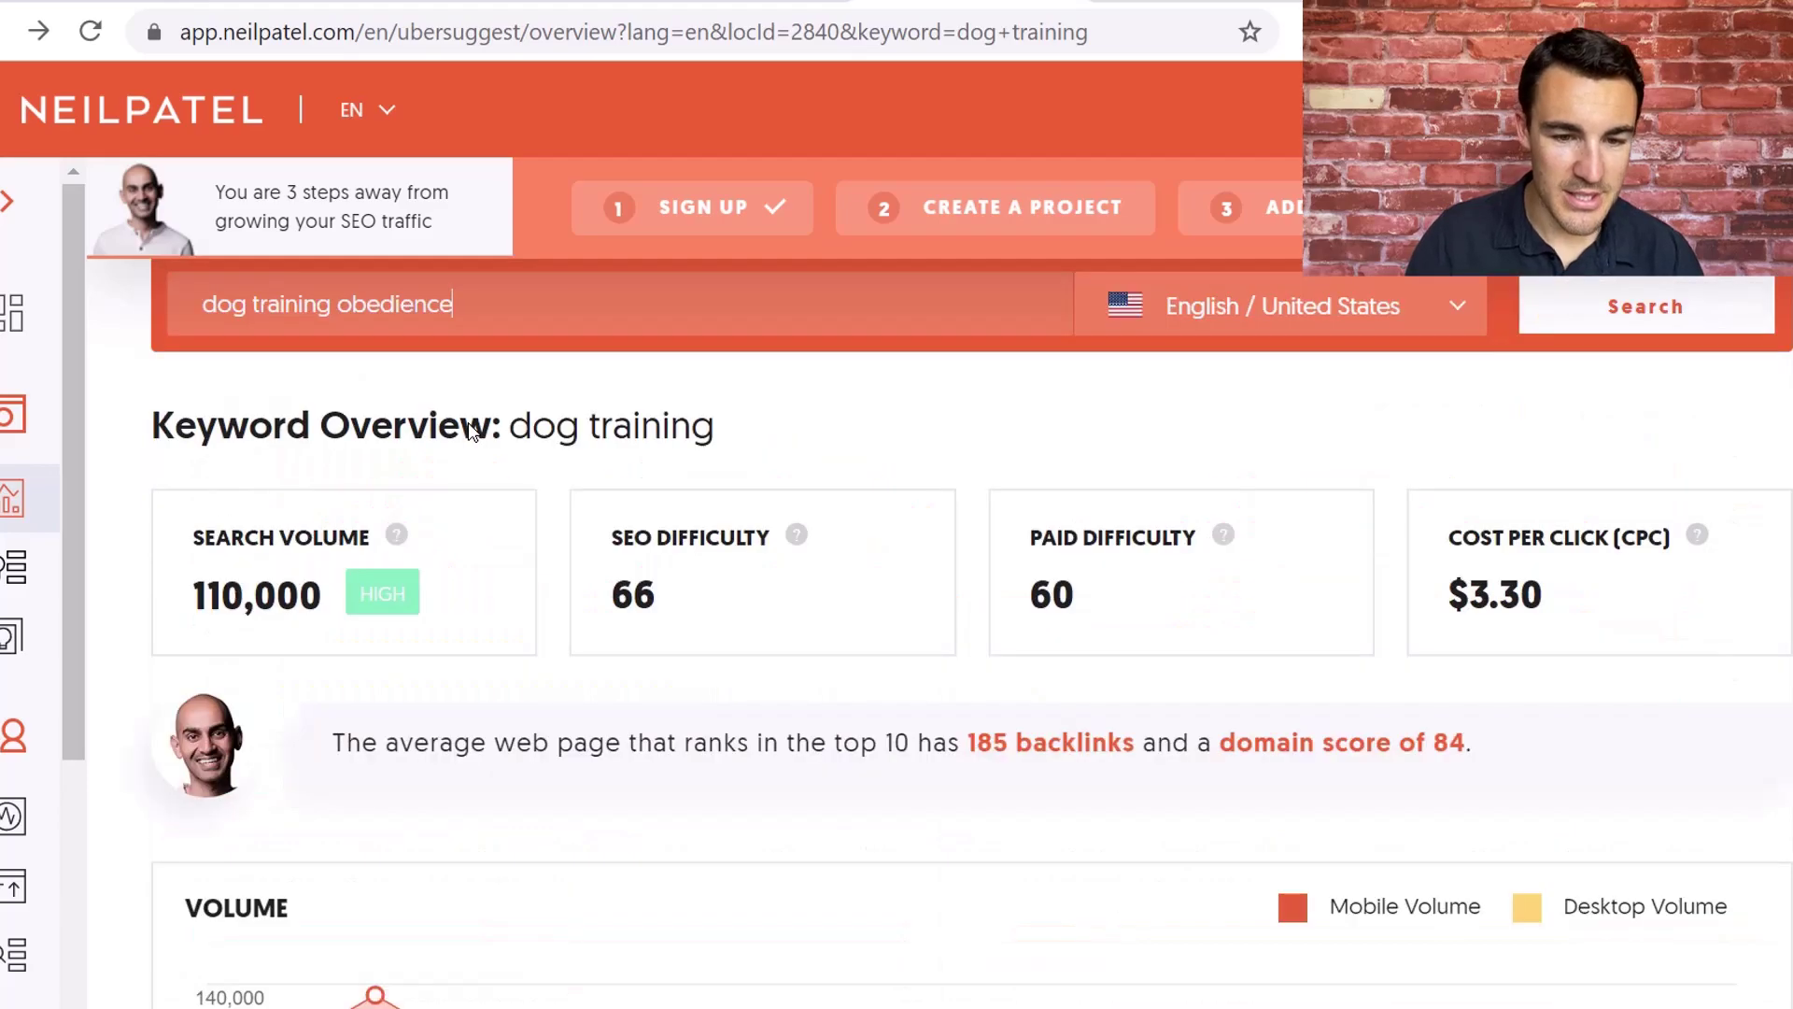
{"action": "left_click", "coordinate": [1678, 386]}
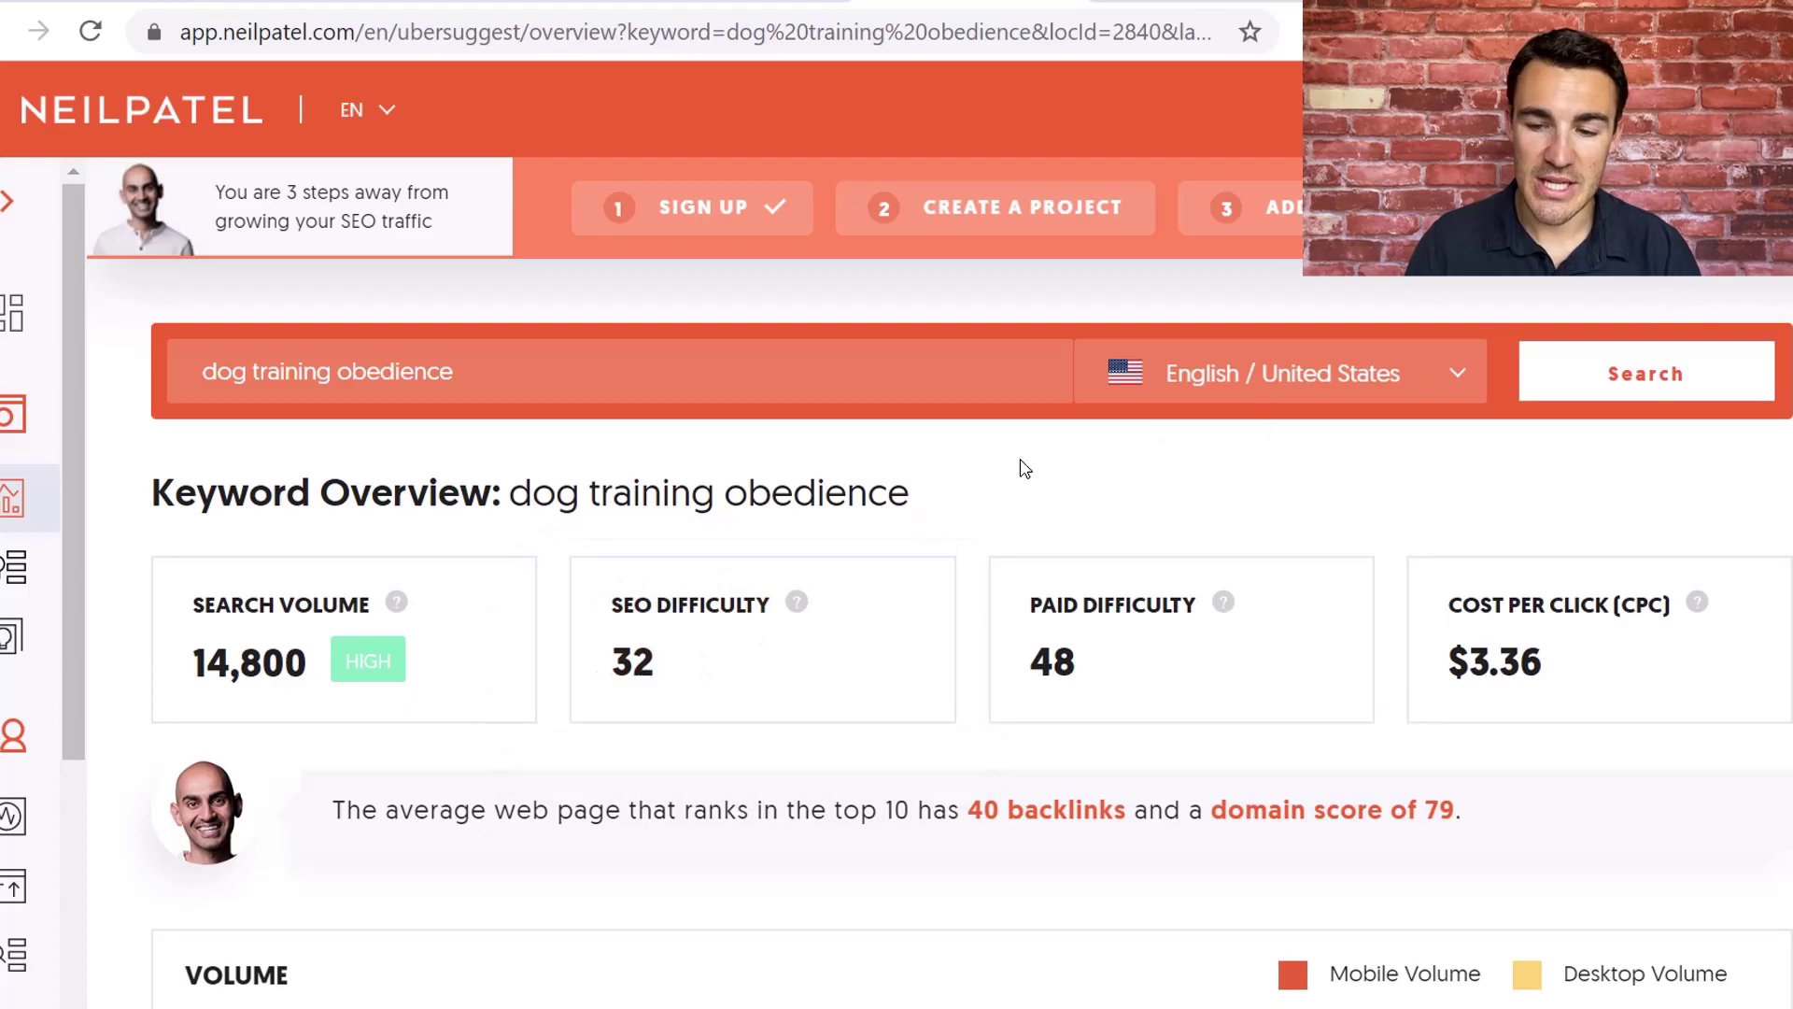
Look over the keyword ideas for dog training obedience, and run a new keyword search for "puppy crate training".
{"action": "scroll", "coordinate": [969, 521], "scroll_direction": "down", "scroll_amount": 1}
{"action": "scroll", "coordinate": [974, 528], "scroll_direction": "down", "scroll_amount": 15}
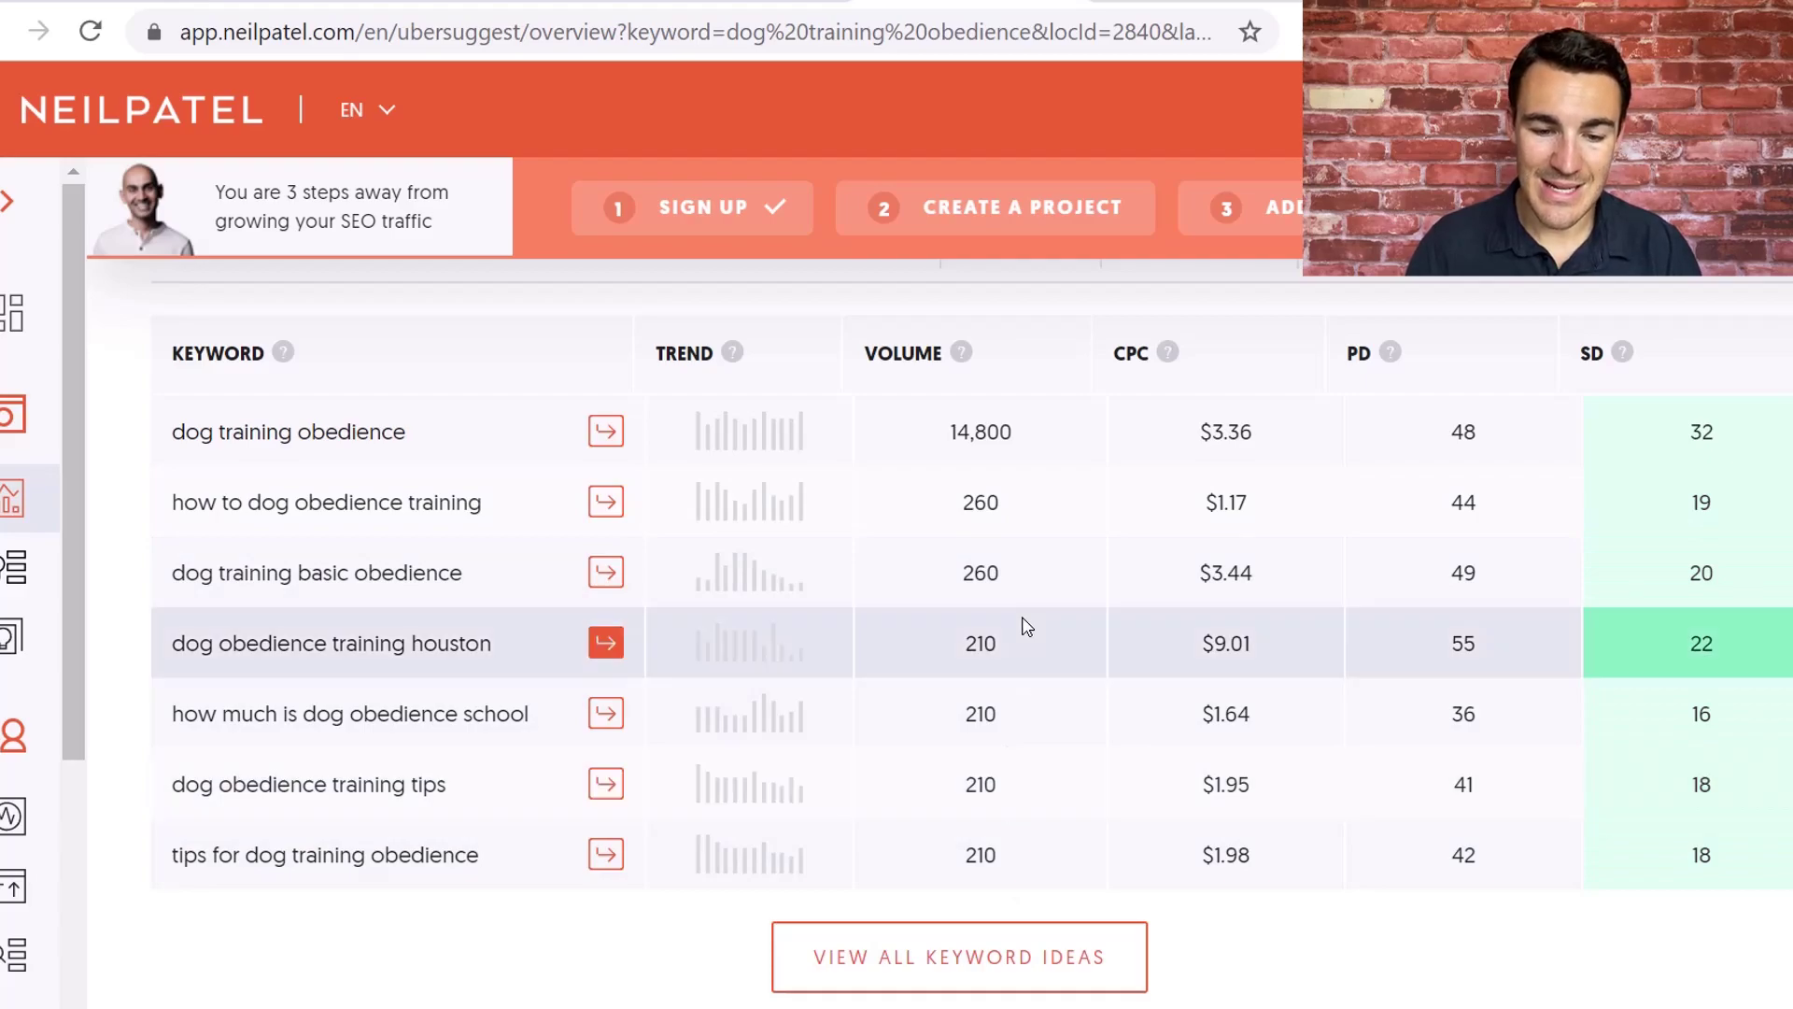
{"action": "scroll", "coordinate": [592, 840], "scroll_direction": "up", "scroll_amount": 5}
{"action": "scroll", "coordinate": [592, 839], "scroll_direction": "up", "scroll_amount": 8}
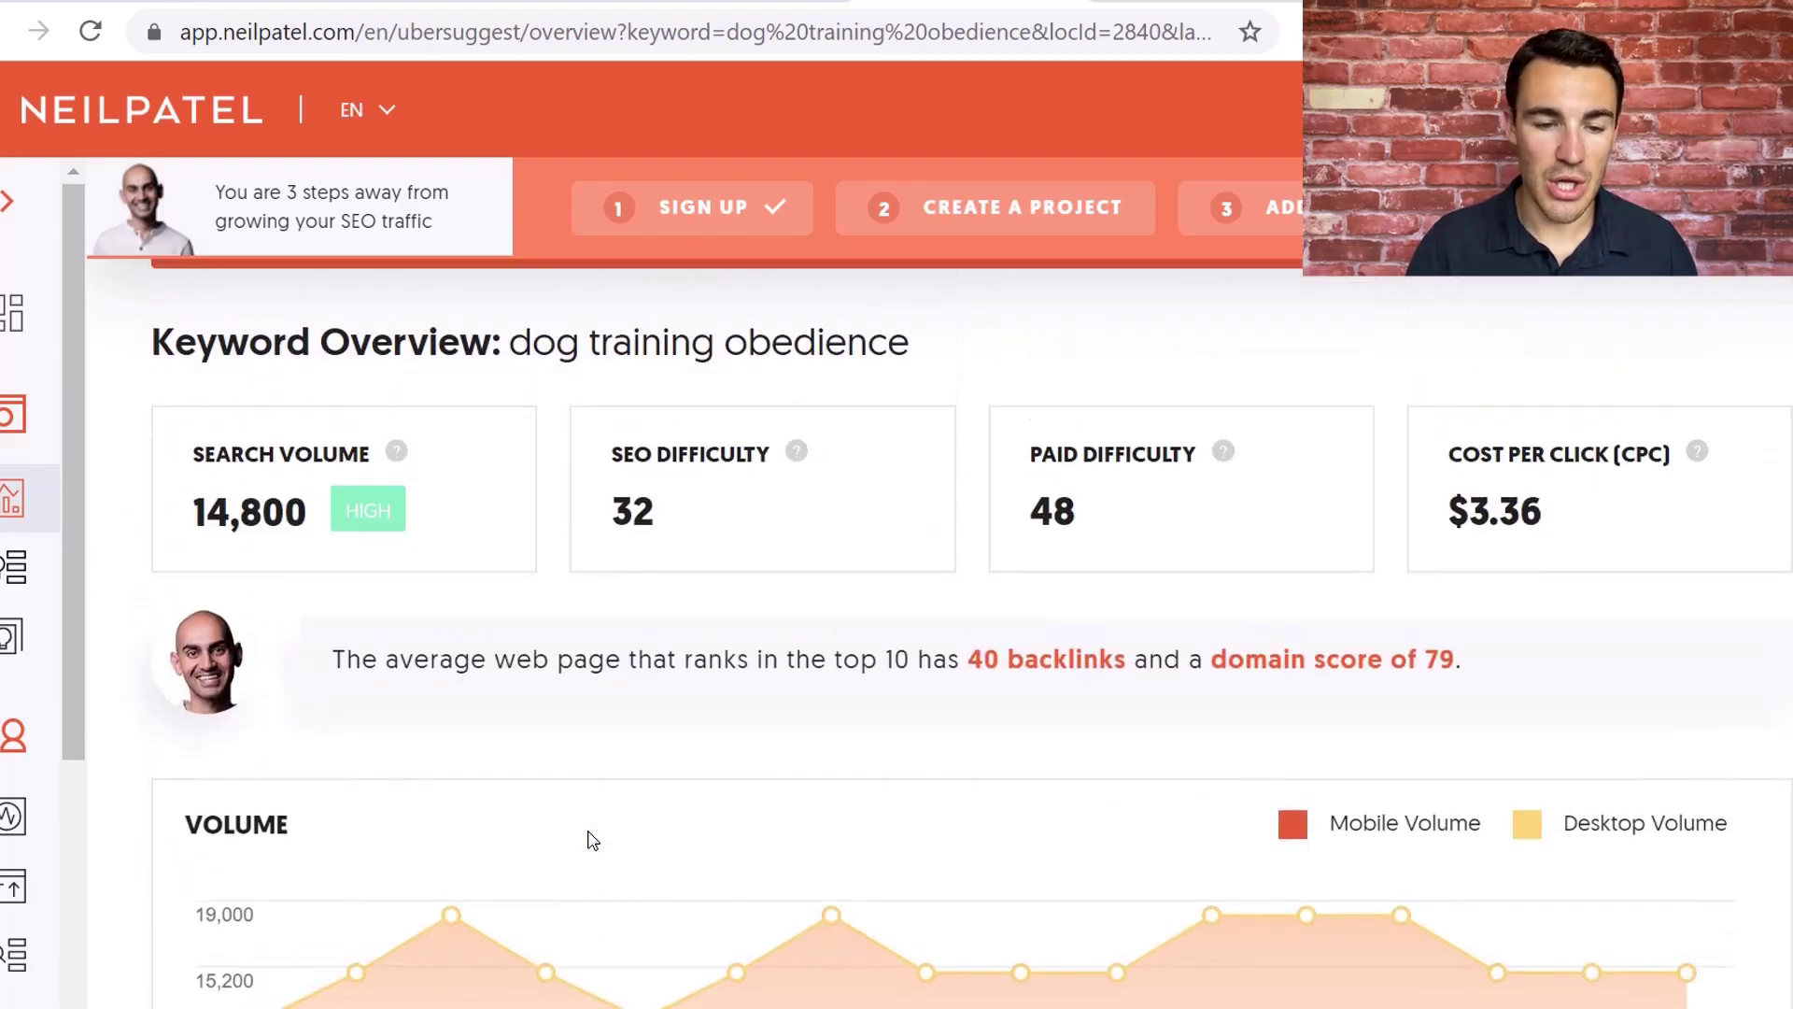
{"action": "left_click_drag", "start_coordinate": [486, 369], "coordinate": [149, 368]}
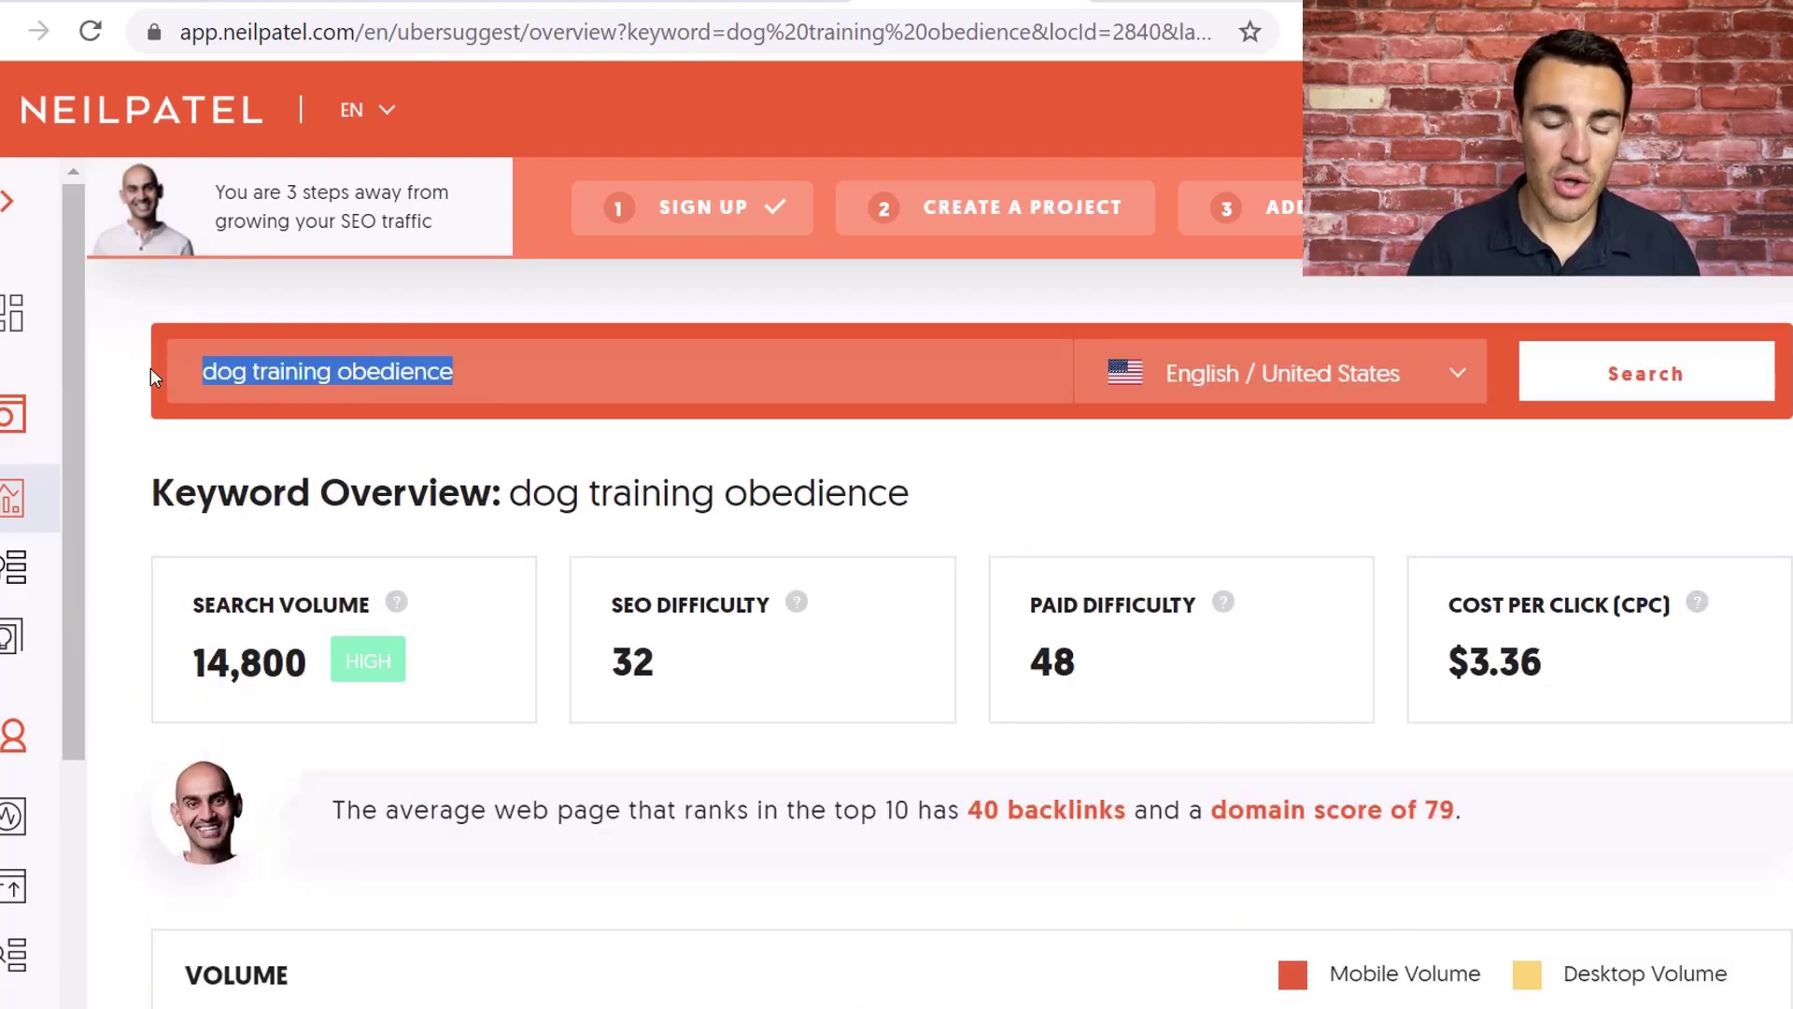
{"action": "type", "text": "pu"}
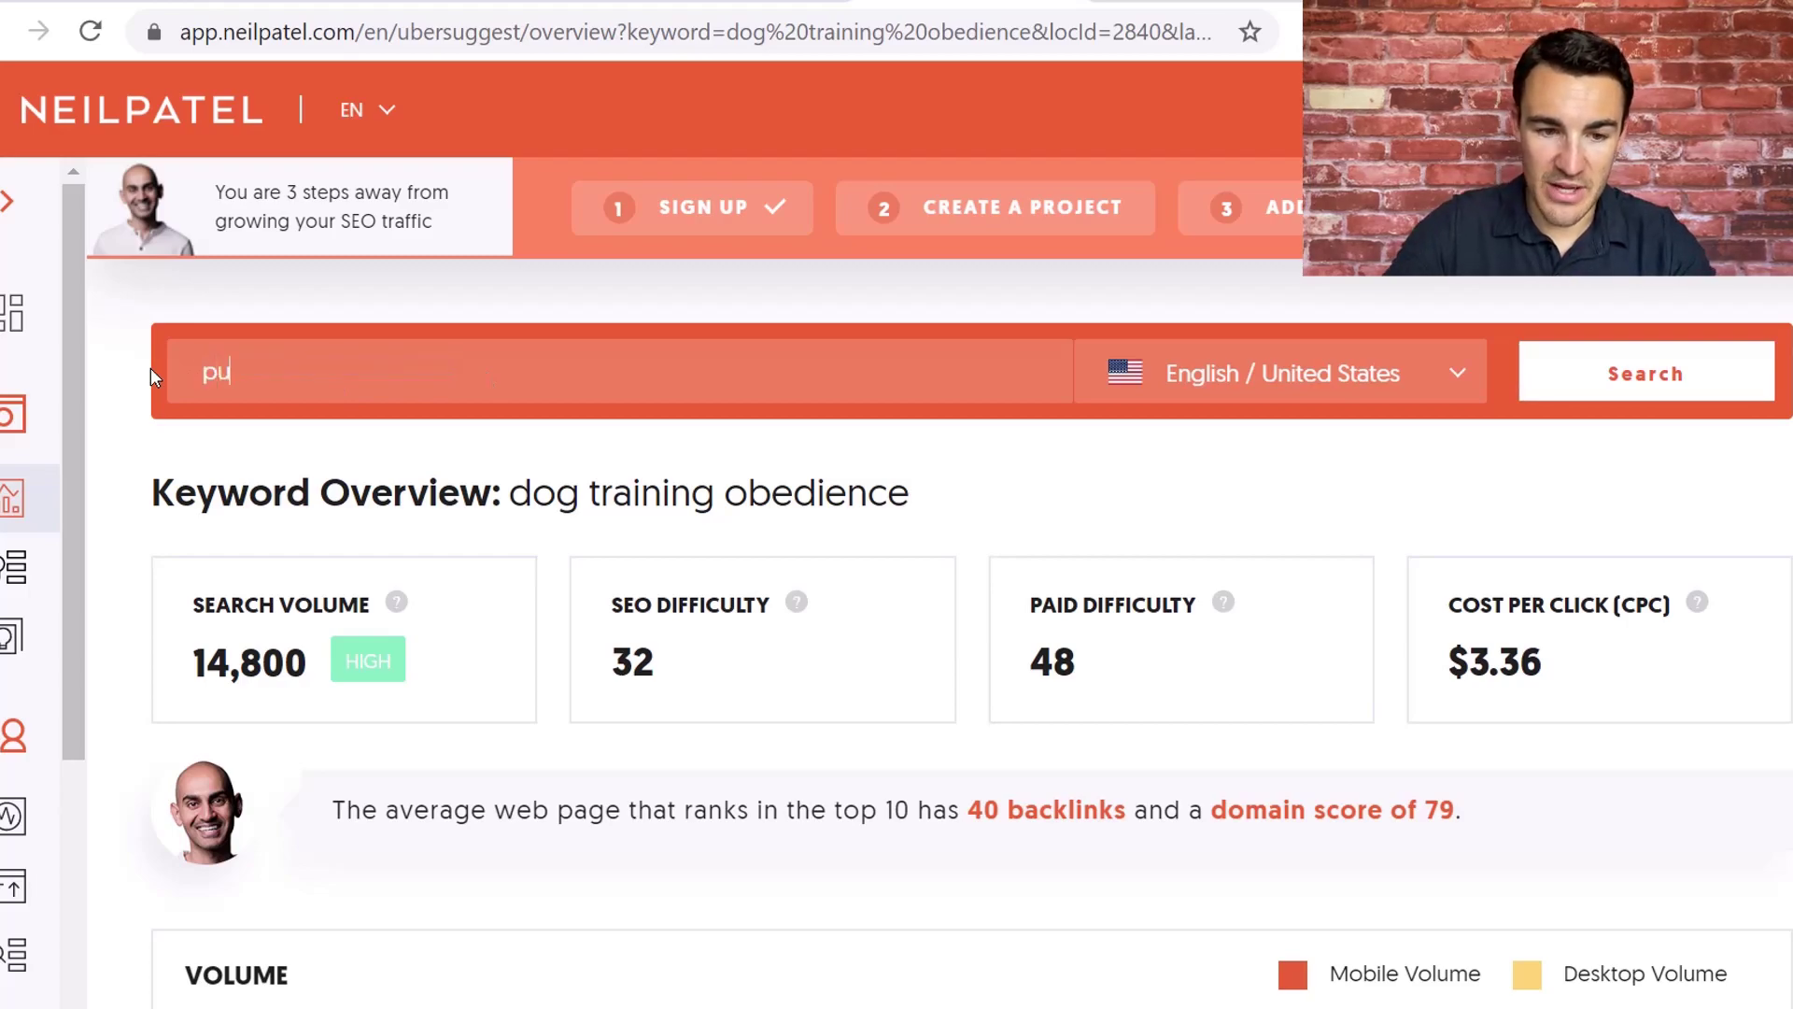
{"action": "type", "text": "ppy crate training"}
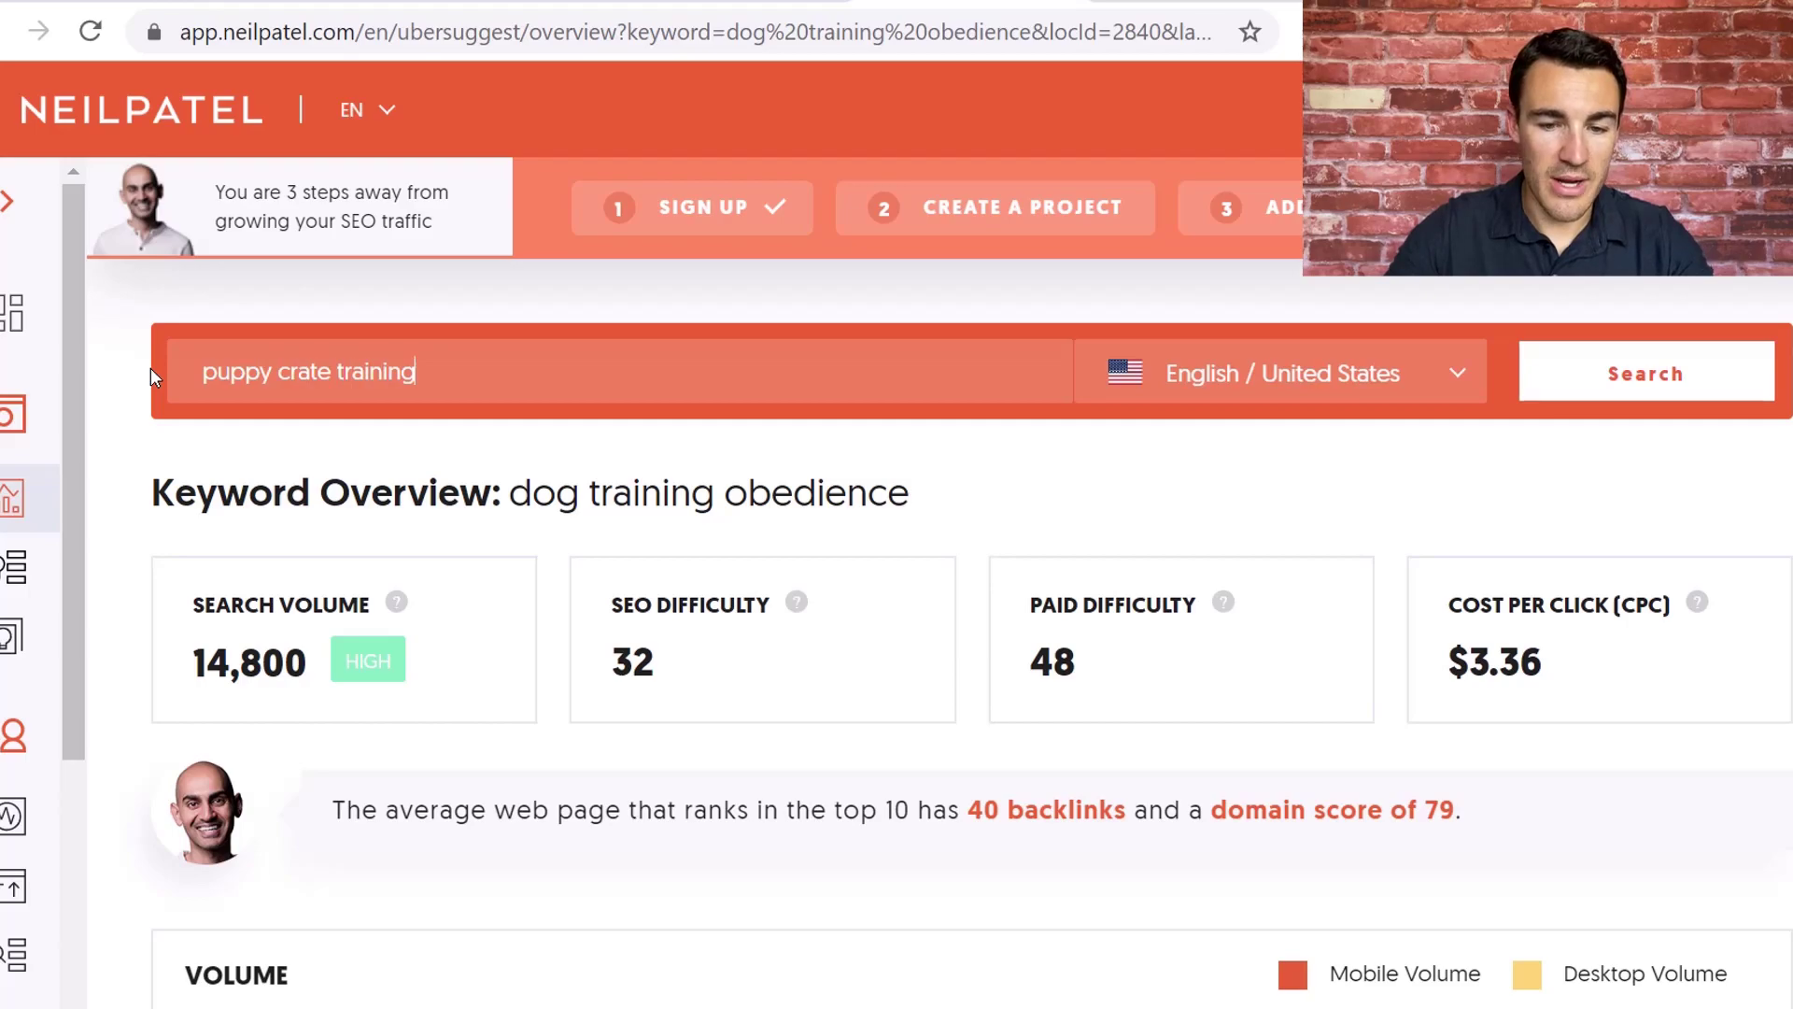
{"action": "key", "text": "Return"}
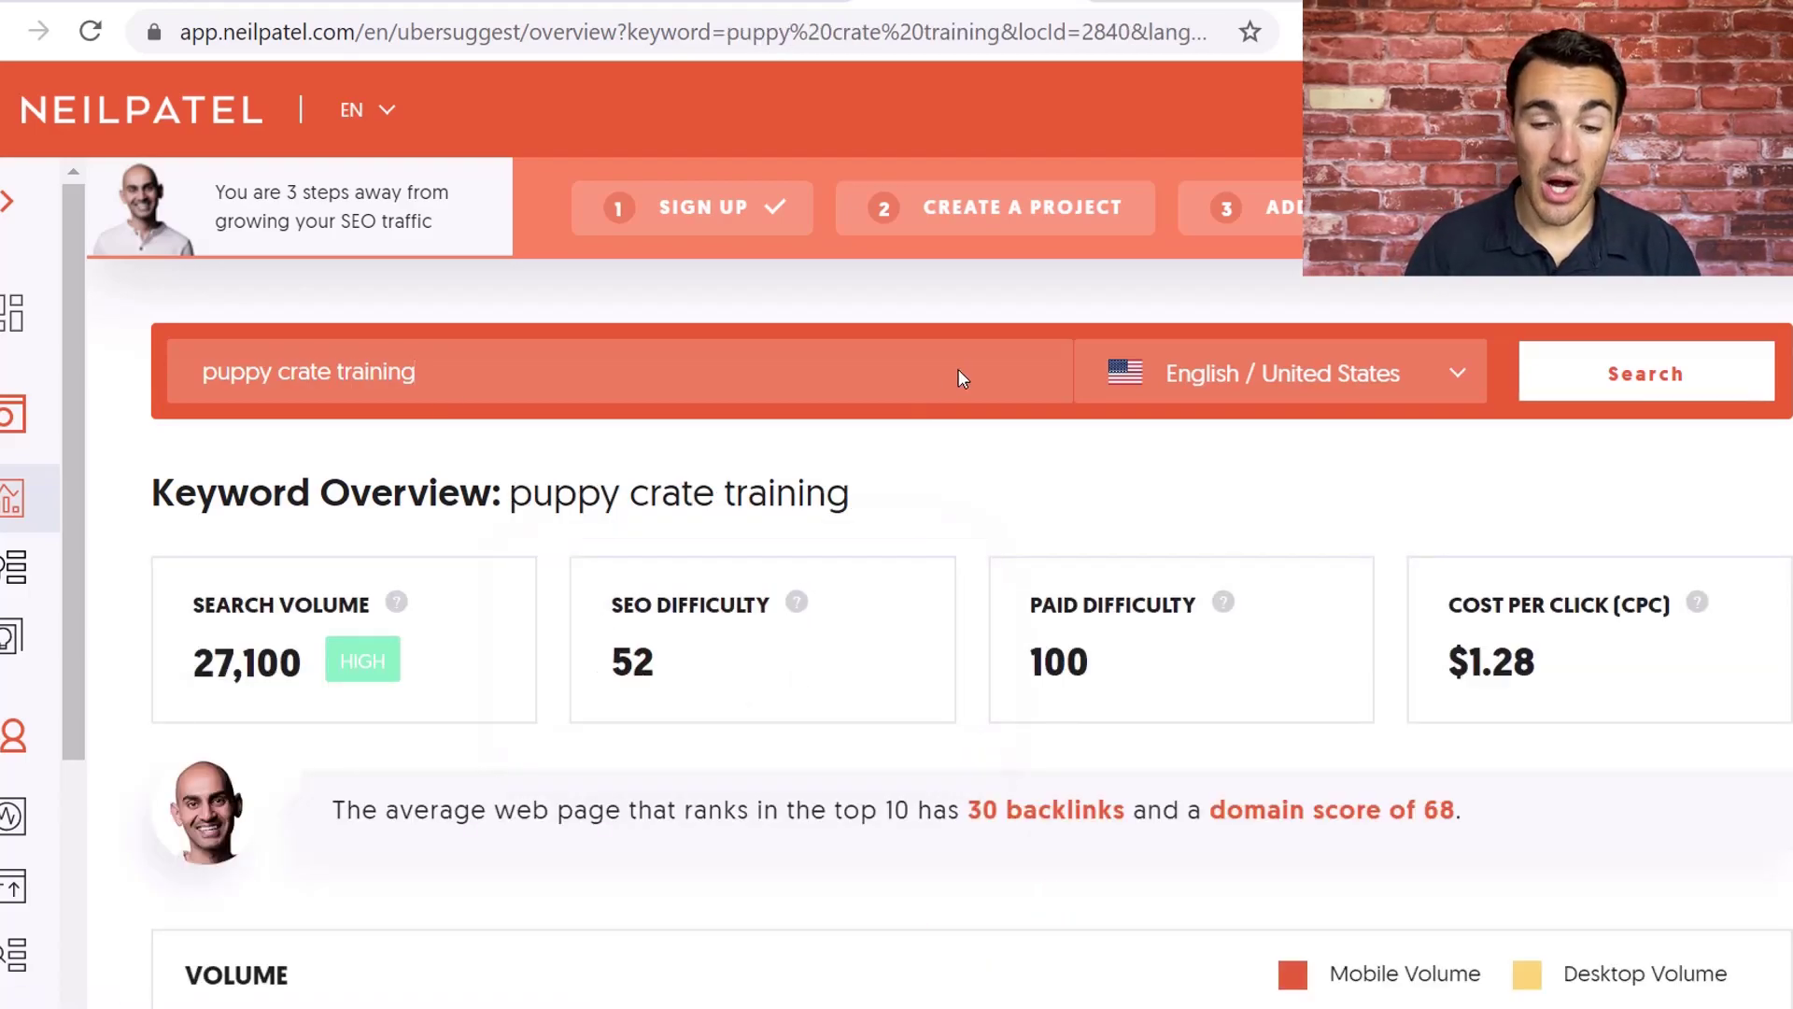
Examine the volume trend, SEO difficulty and suggested keyword ideas for puppy crate training, looking for lower-difficulty variations.
{"action": "scroll", "coordinate": [1001, 501], "scroll_direction": "down", "scroll_amount": 7}
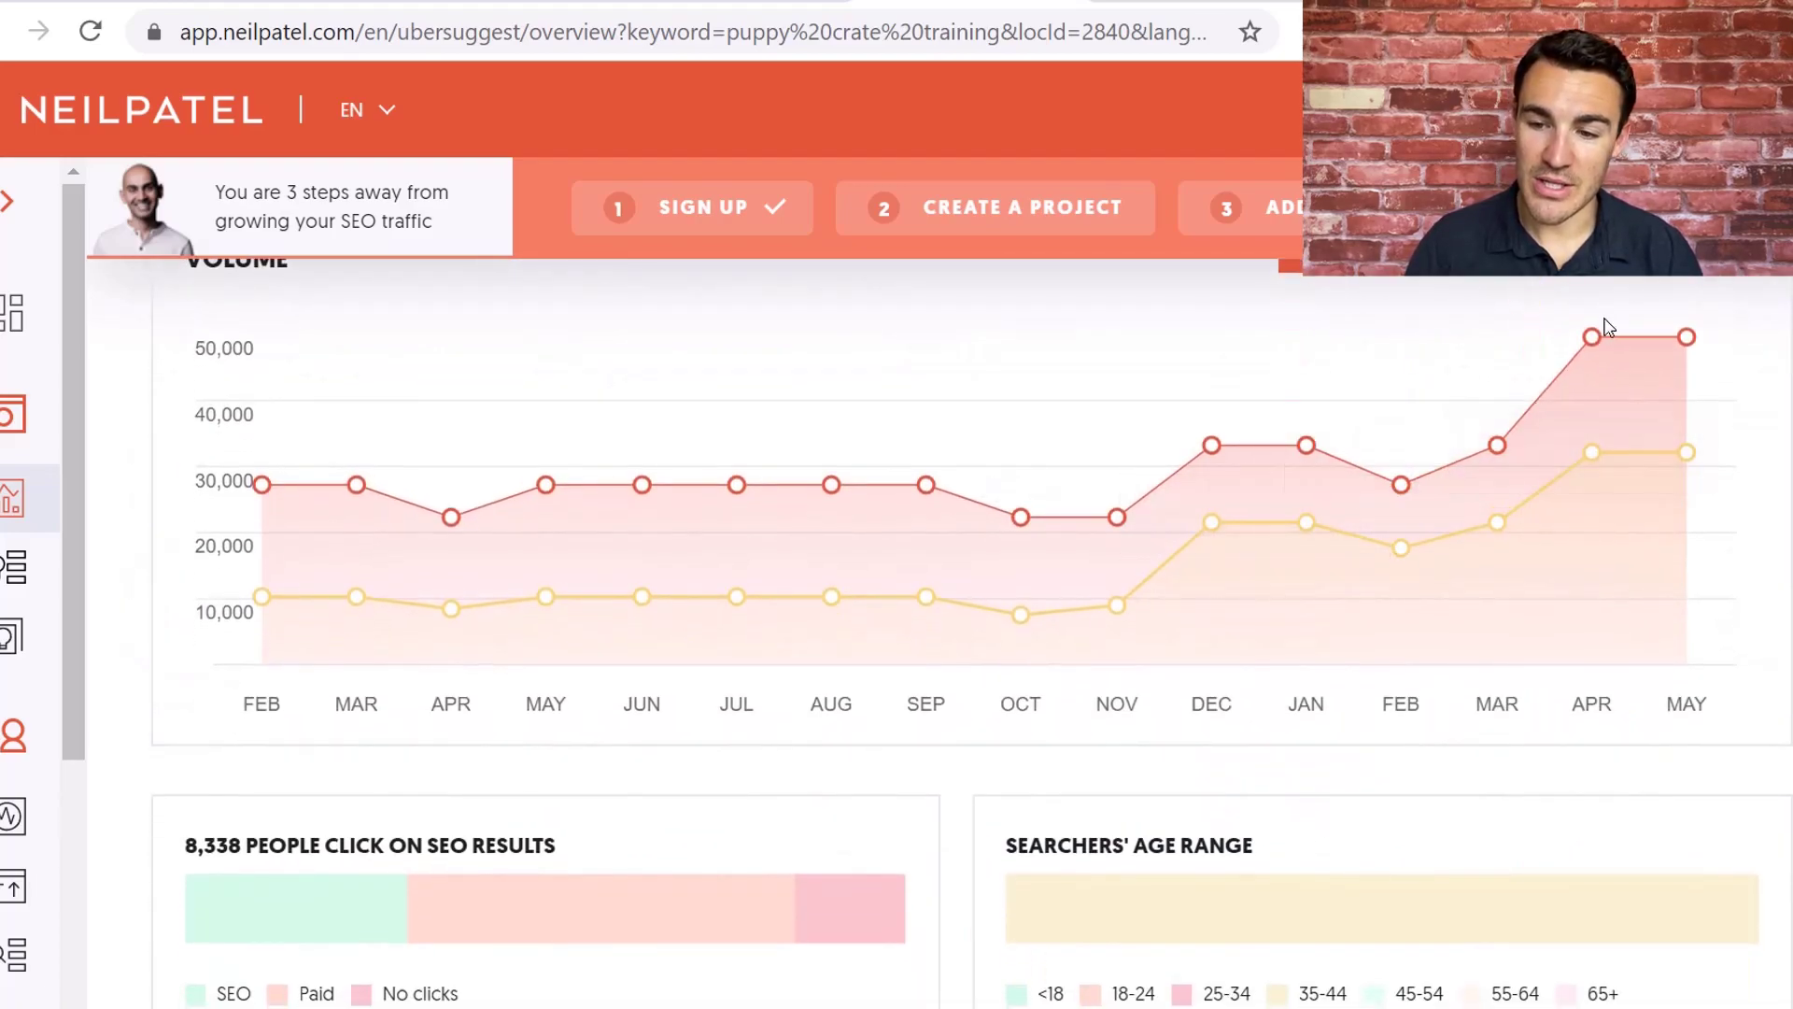
{"action": "scroll", "coordinate": [902, 465], "scroll_direction": "down", "scroll_amount": 3}
{"action": "scroll", "coordinate": [902, 466], "scroll_direction": "down", "scroll_amount": 5}
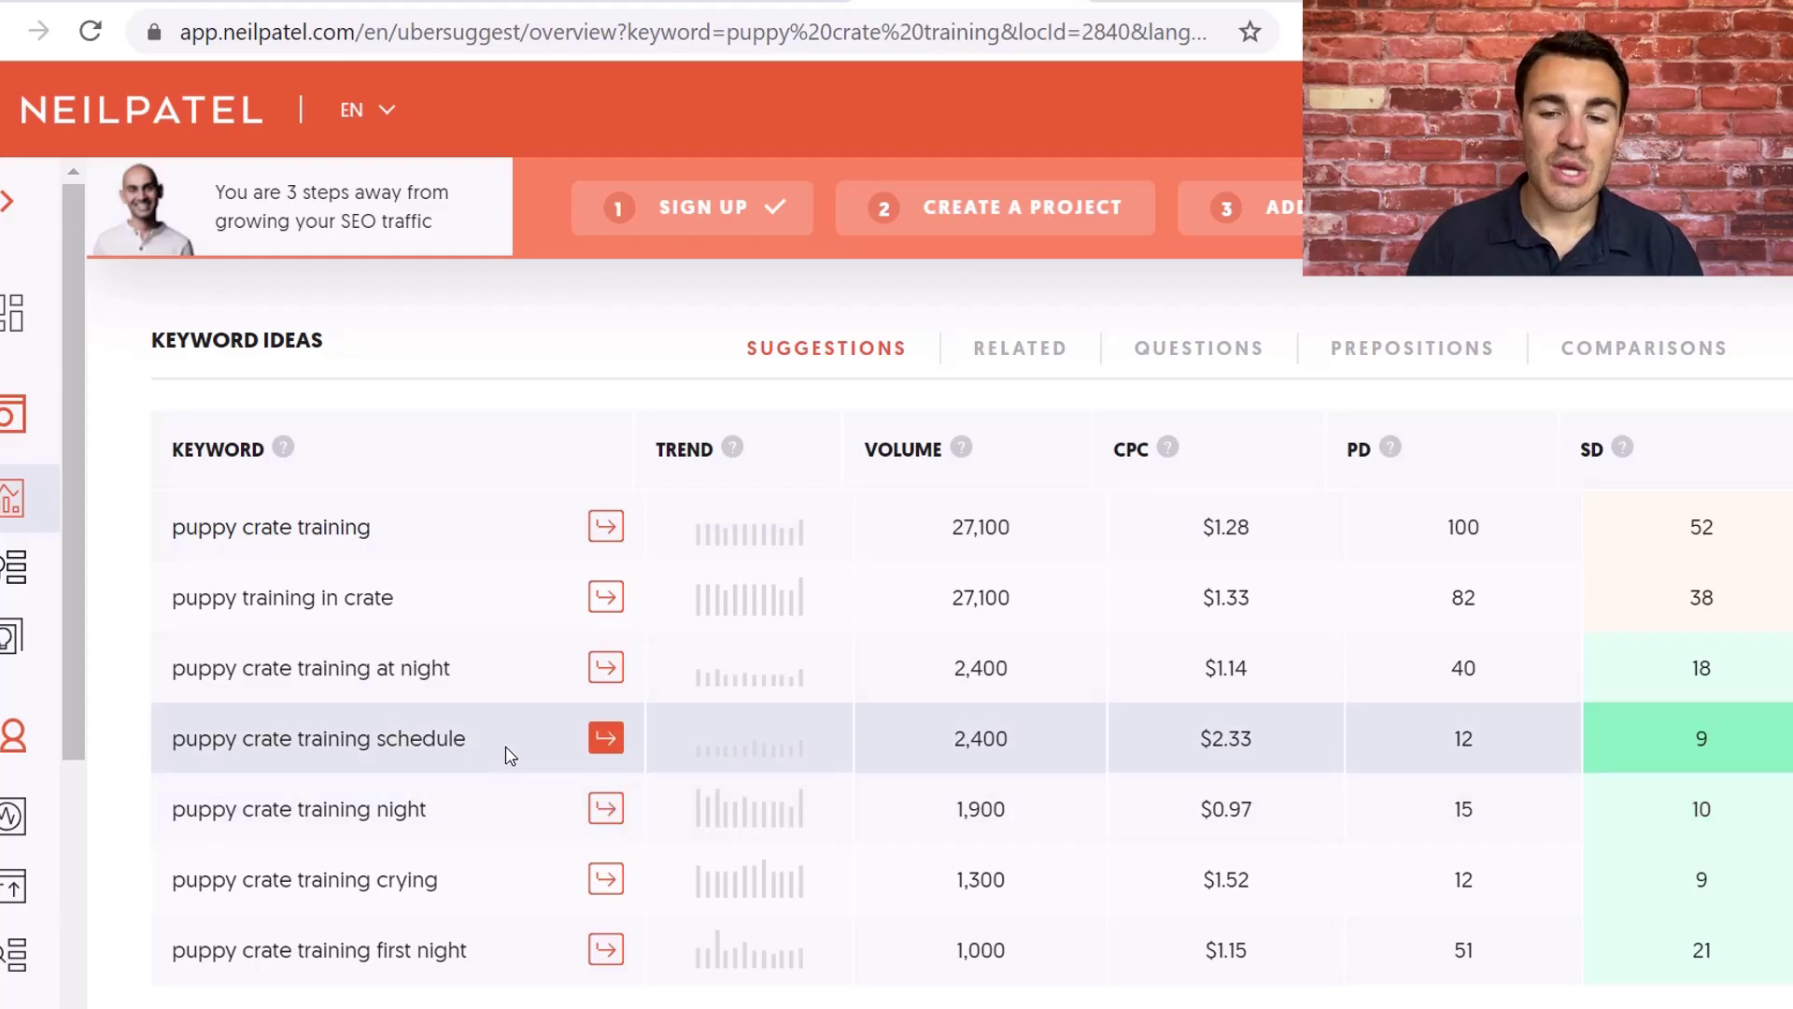
{"action": "scroll", "coordinate": [509, 755], "scroll_direction": "up", "scroll_amount": 10}
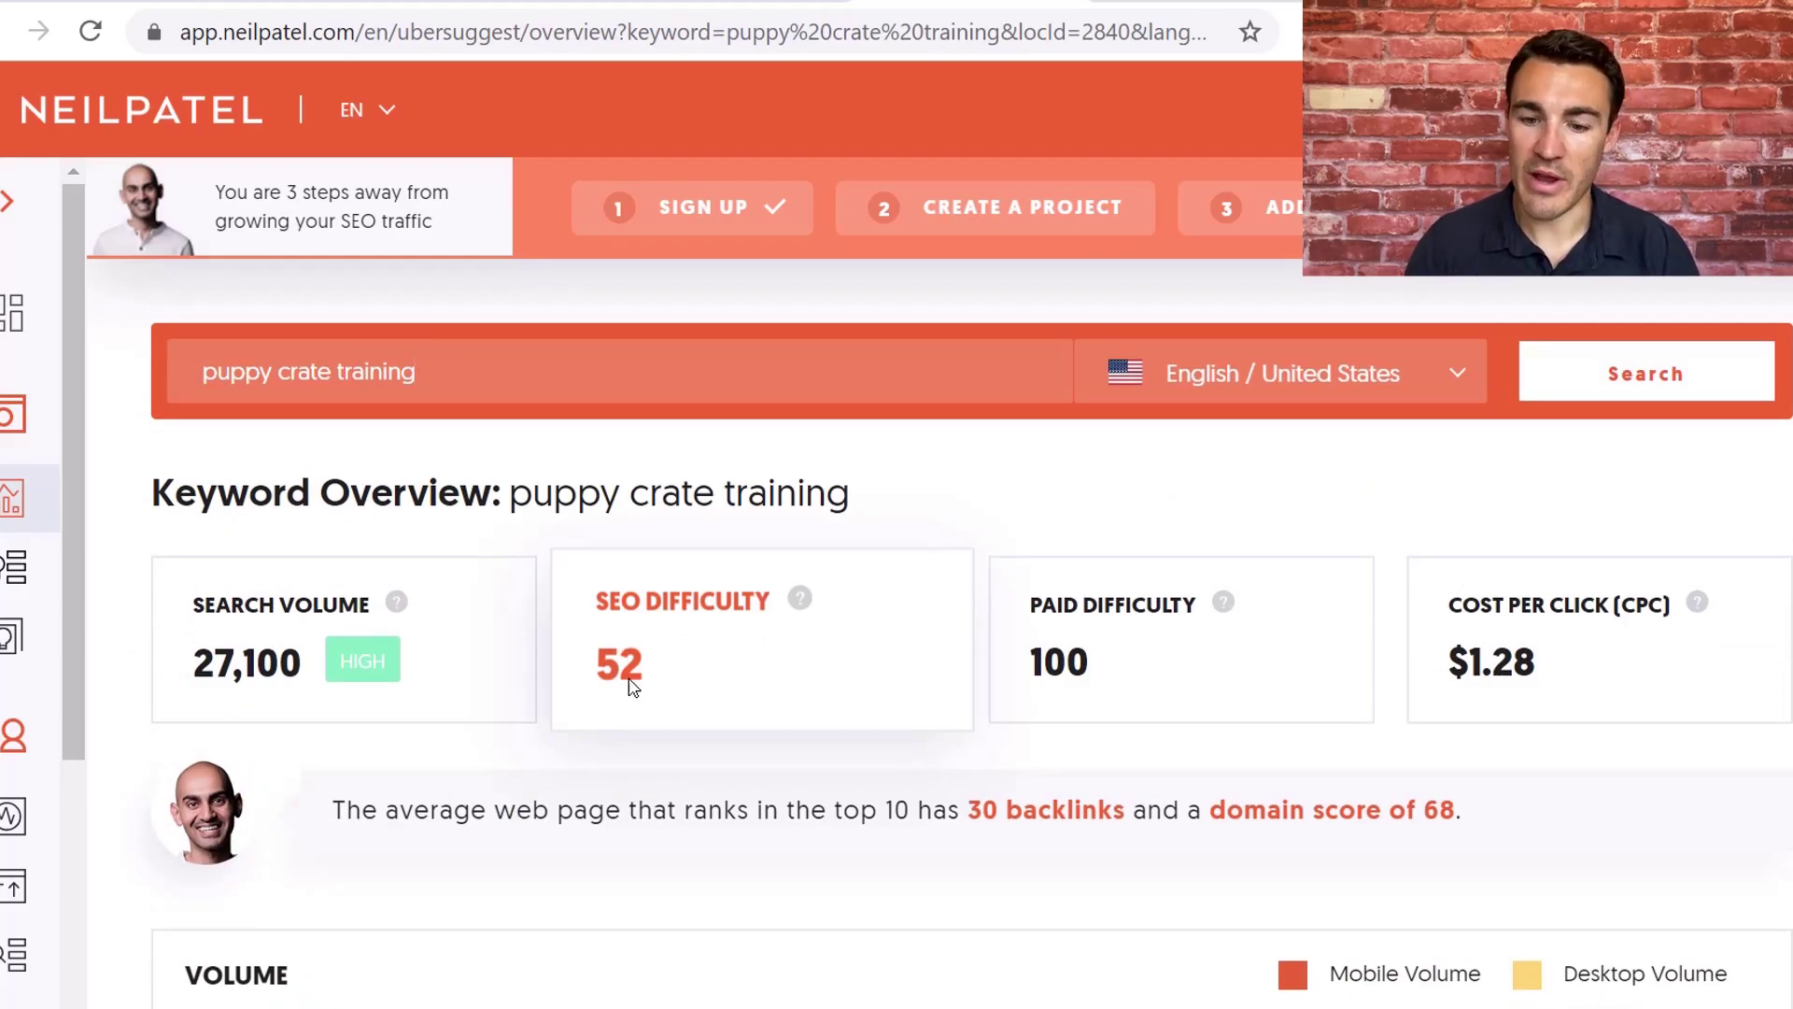
{"action": "scroll", "coordinate": [632, 687], "scroll_direction": "down", "scroll_amount": 1}
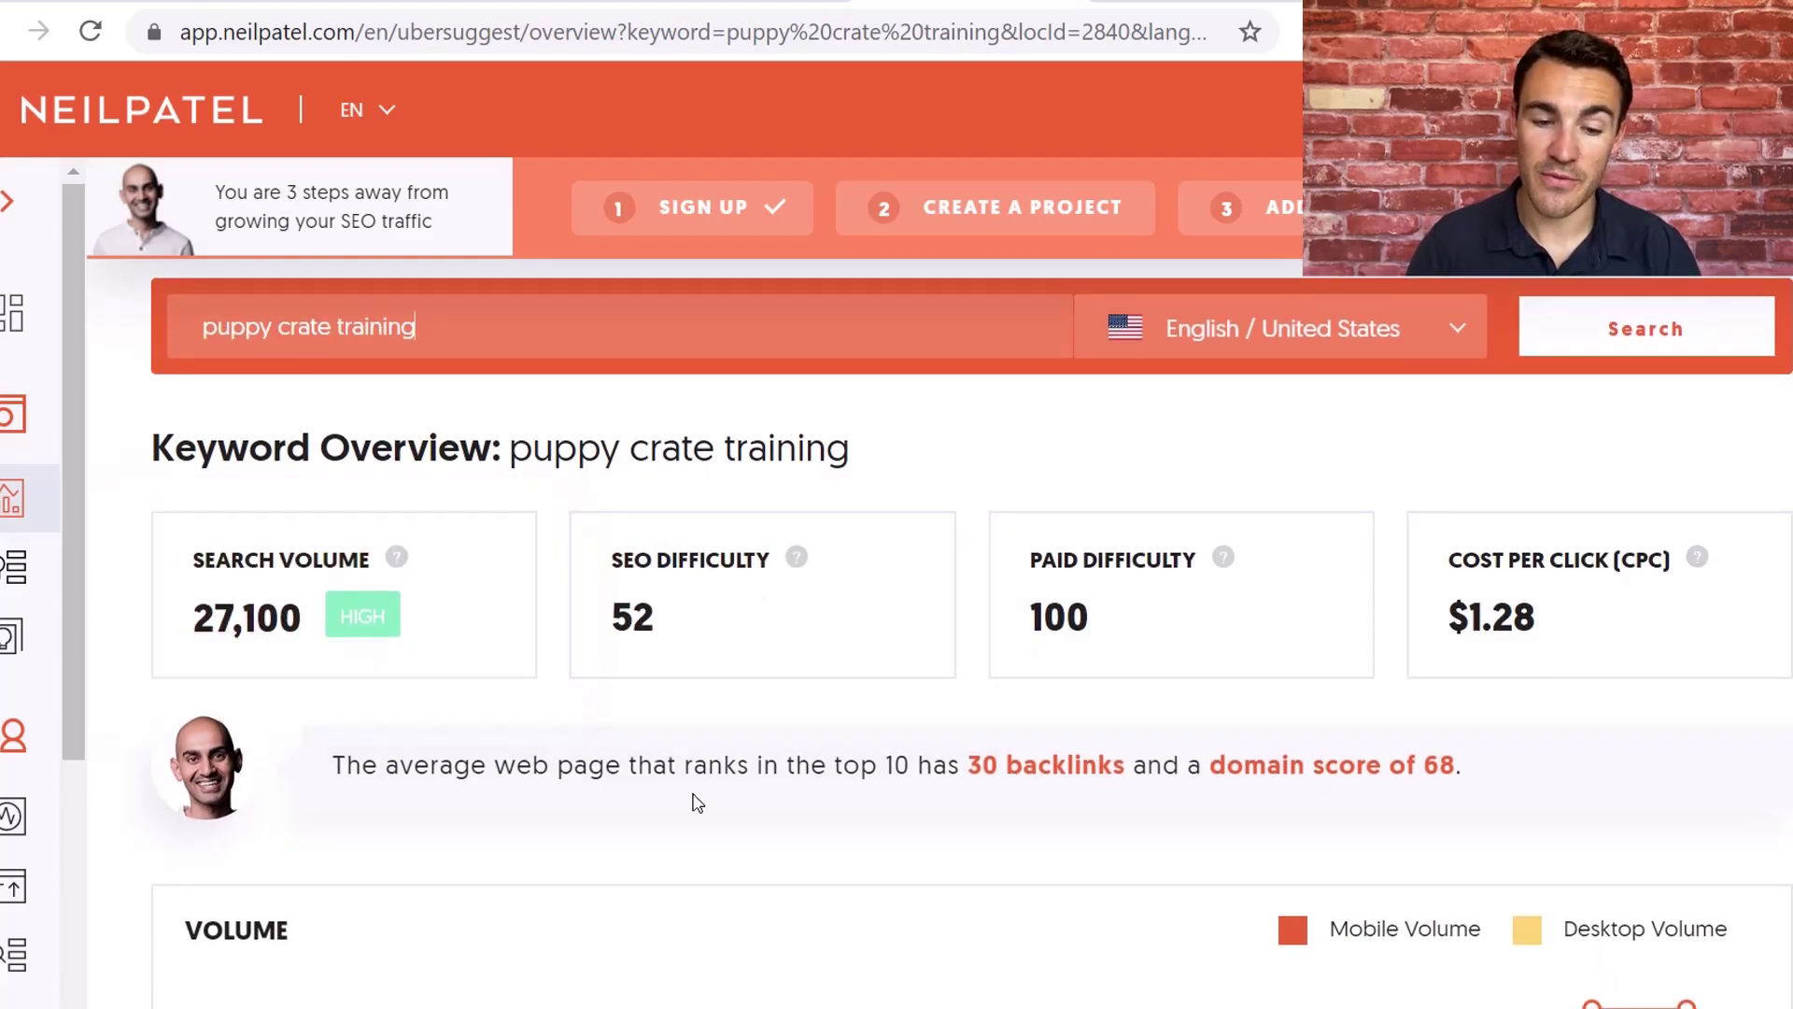
{"action": "scroll", "coordinate": [696, 801], "scroll_direction": "down", "scroll_amount": 9}
{"action": "scroll", "coordinate": [697, 801], "scroll_direction": "down", "scroll_amount": 2}
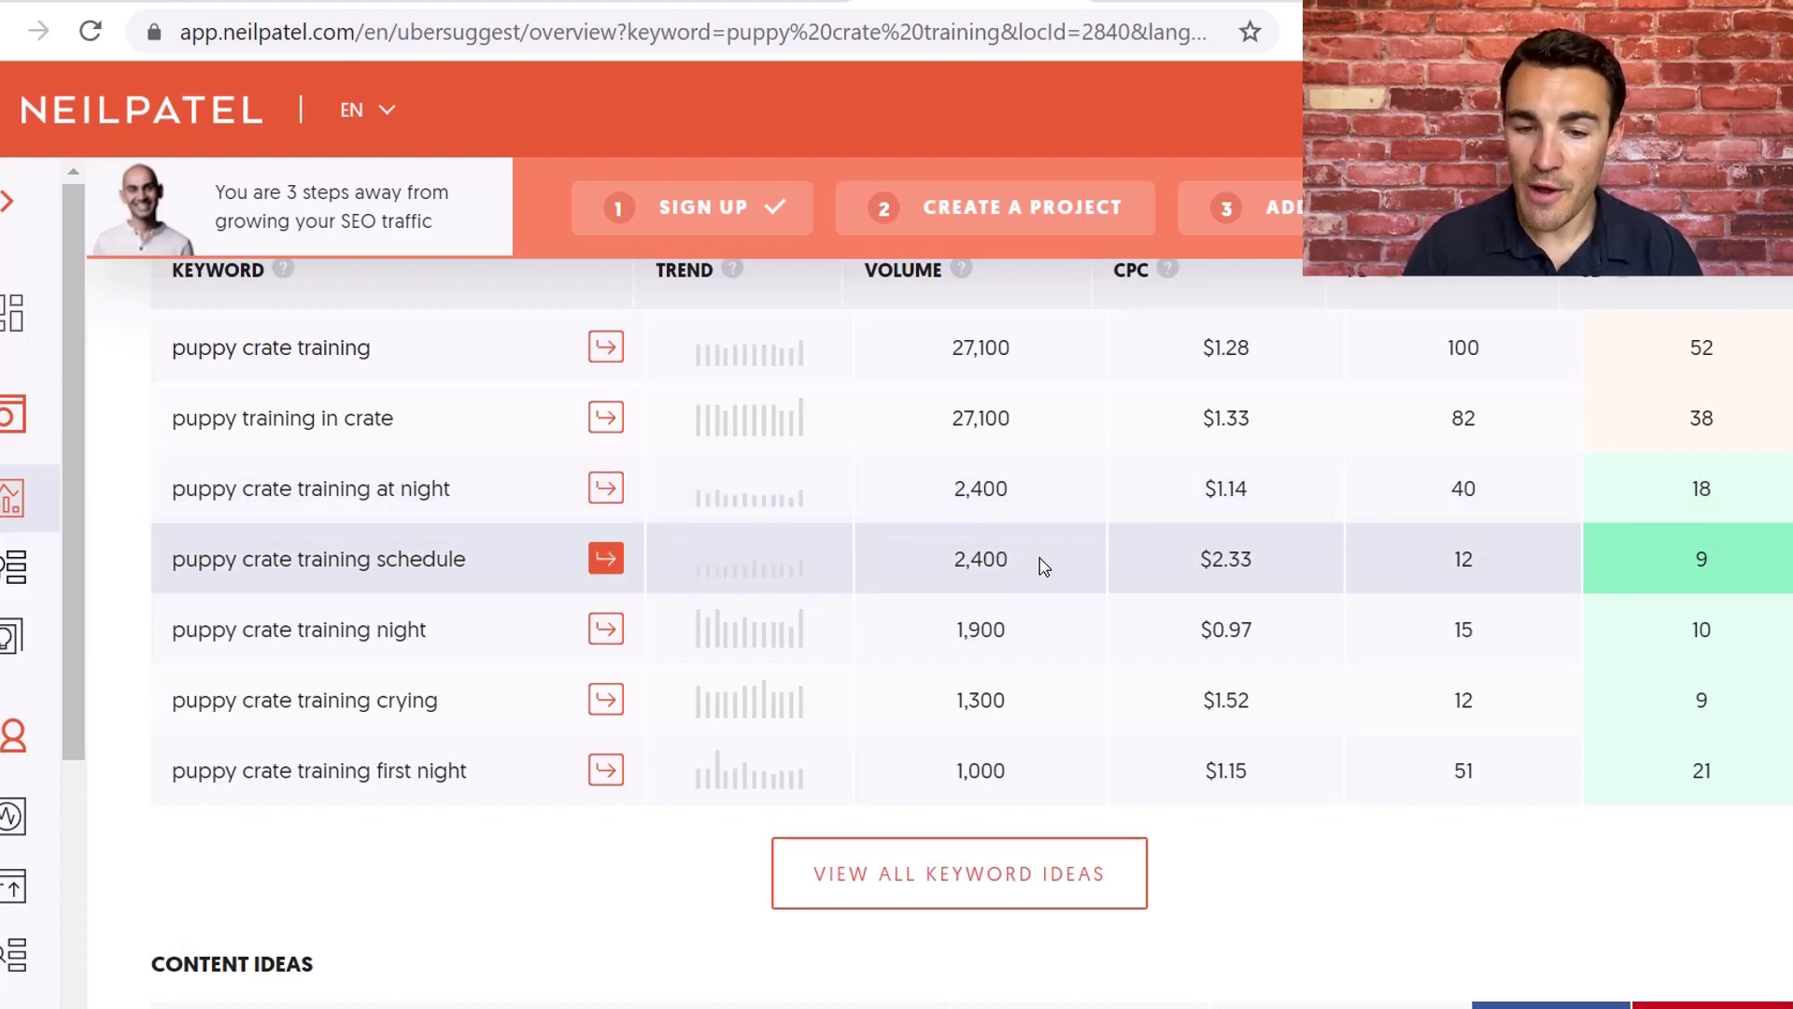
{"action": "scroll", "coordinate": [1043, 567], "scroll_direction": "up", "scroll_amount": 1}
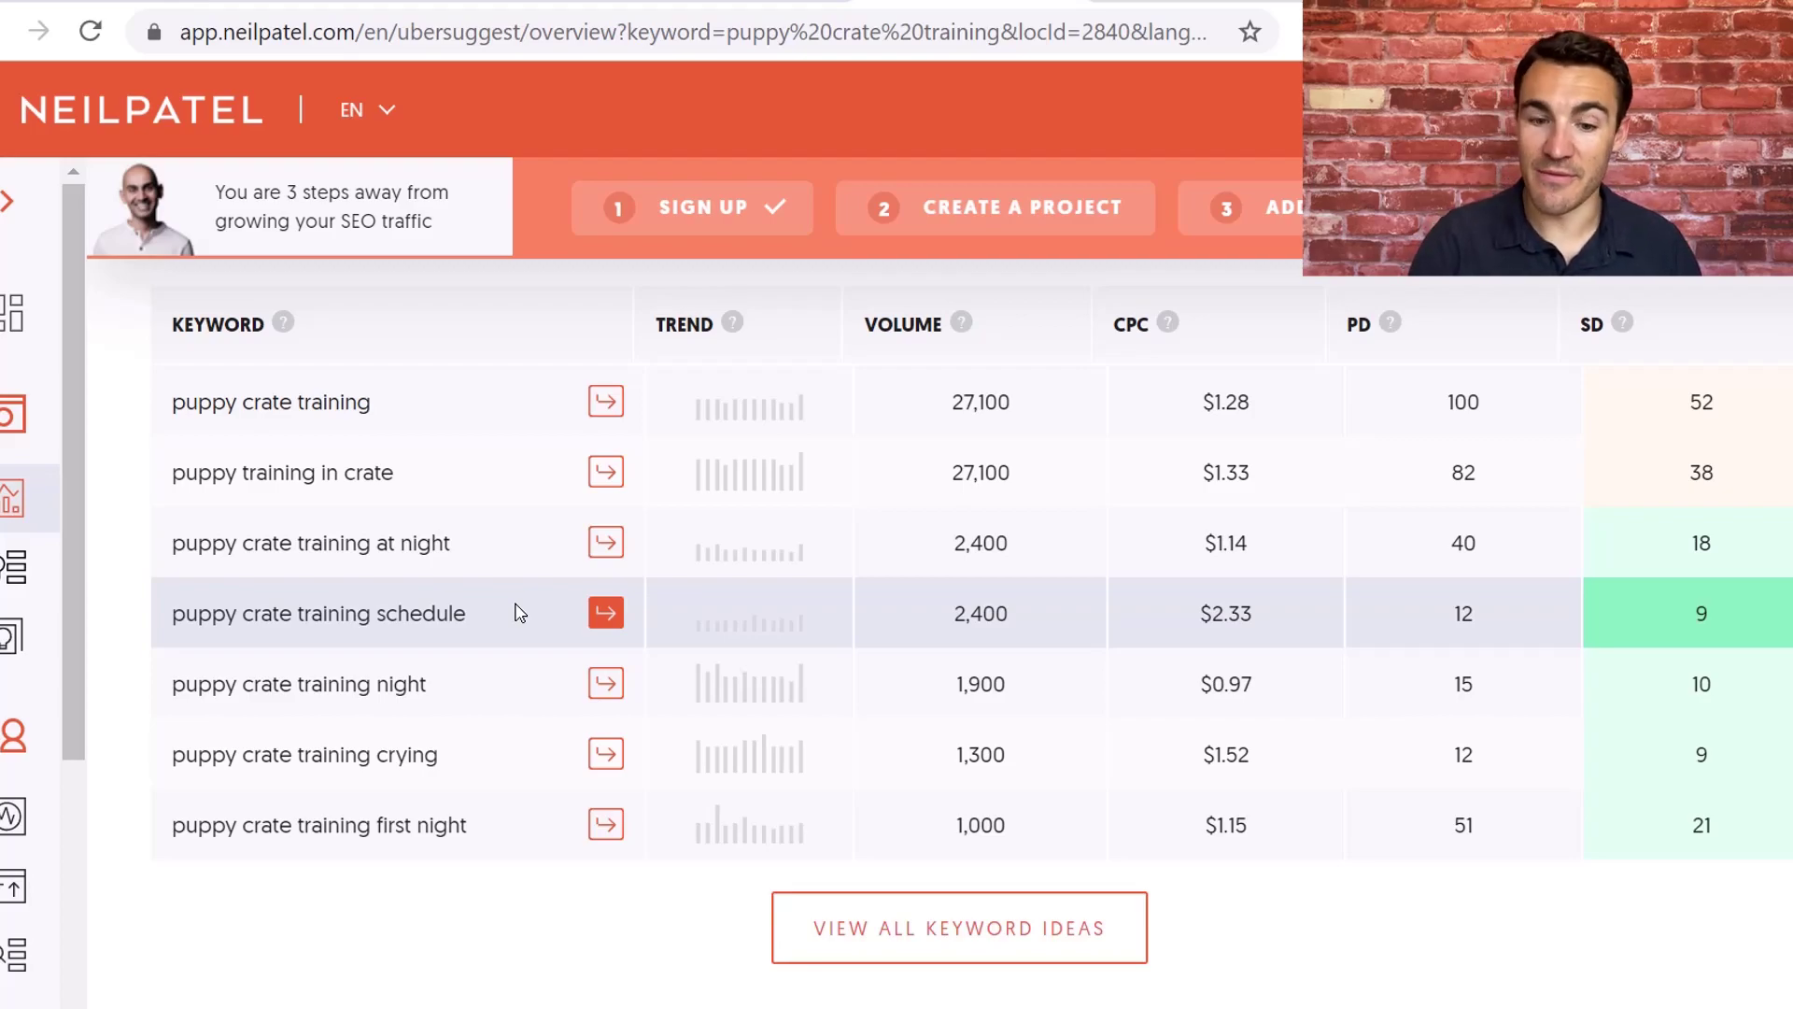
Open the overview of the suggestion "puppy crate training schedule" and go through the pages ranking for it on Google.
{"action": "left_click", "coordinate": [606, 614]}
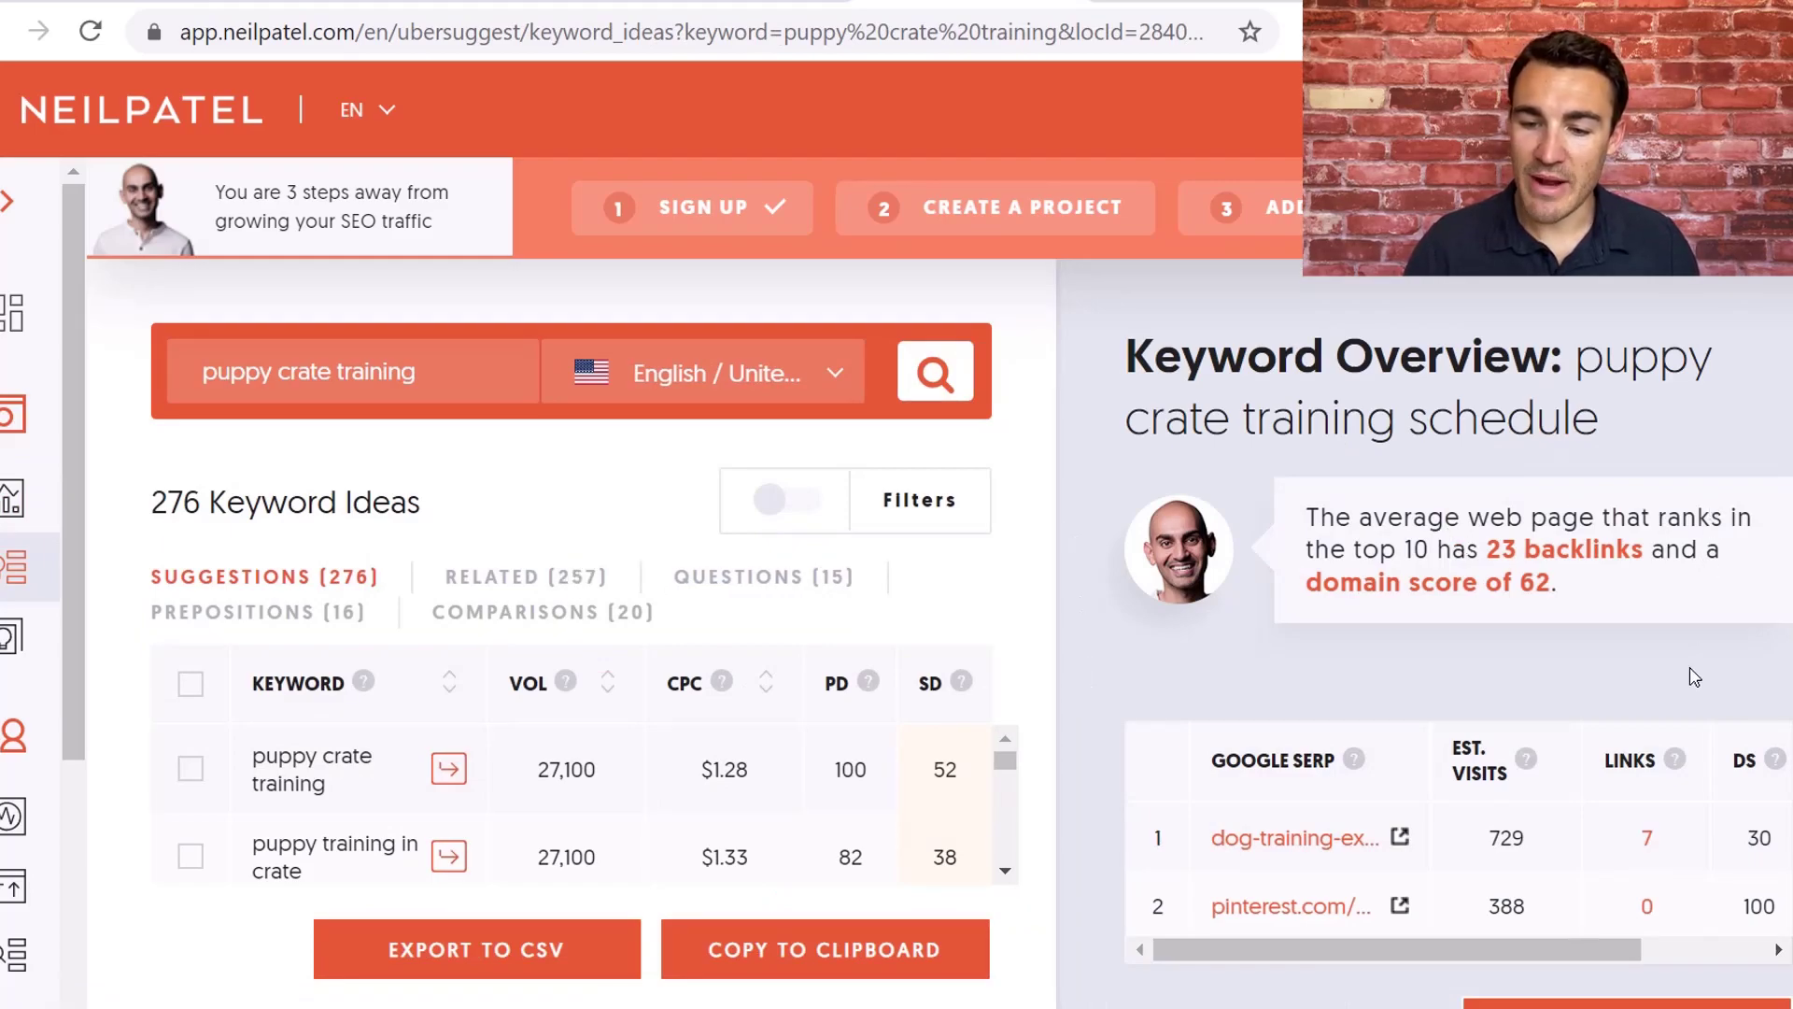
{"action": "scroll", "coordinate": [1695, 676], "scroll_direction": "down", "scroll_amount": 1}
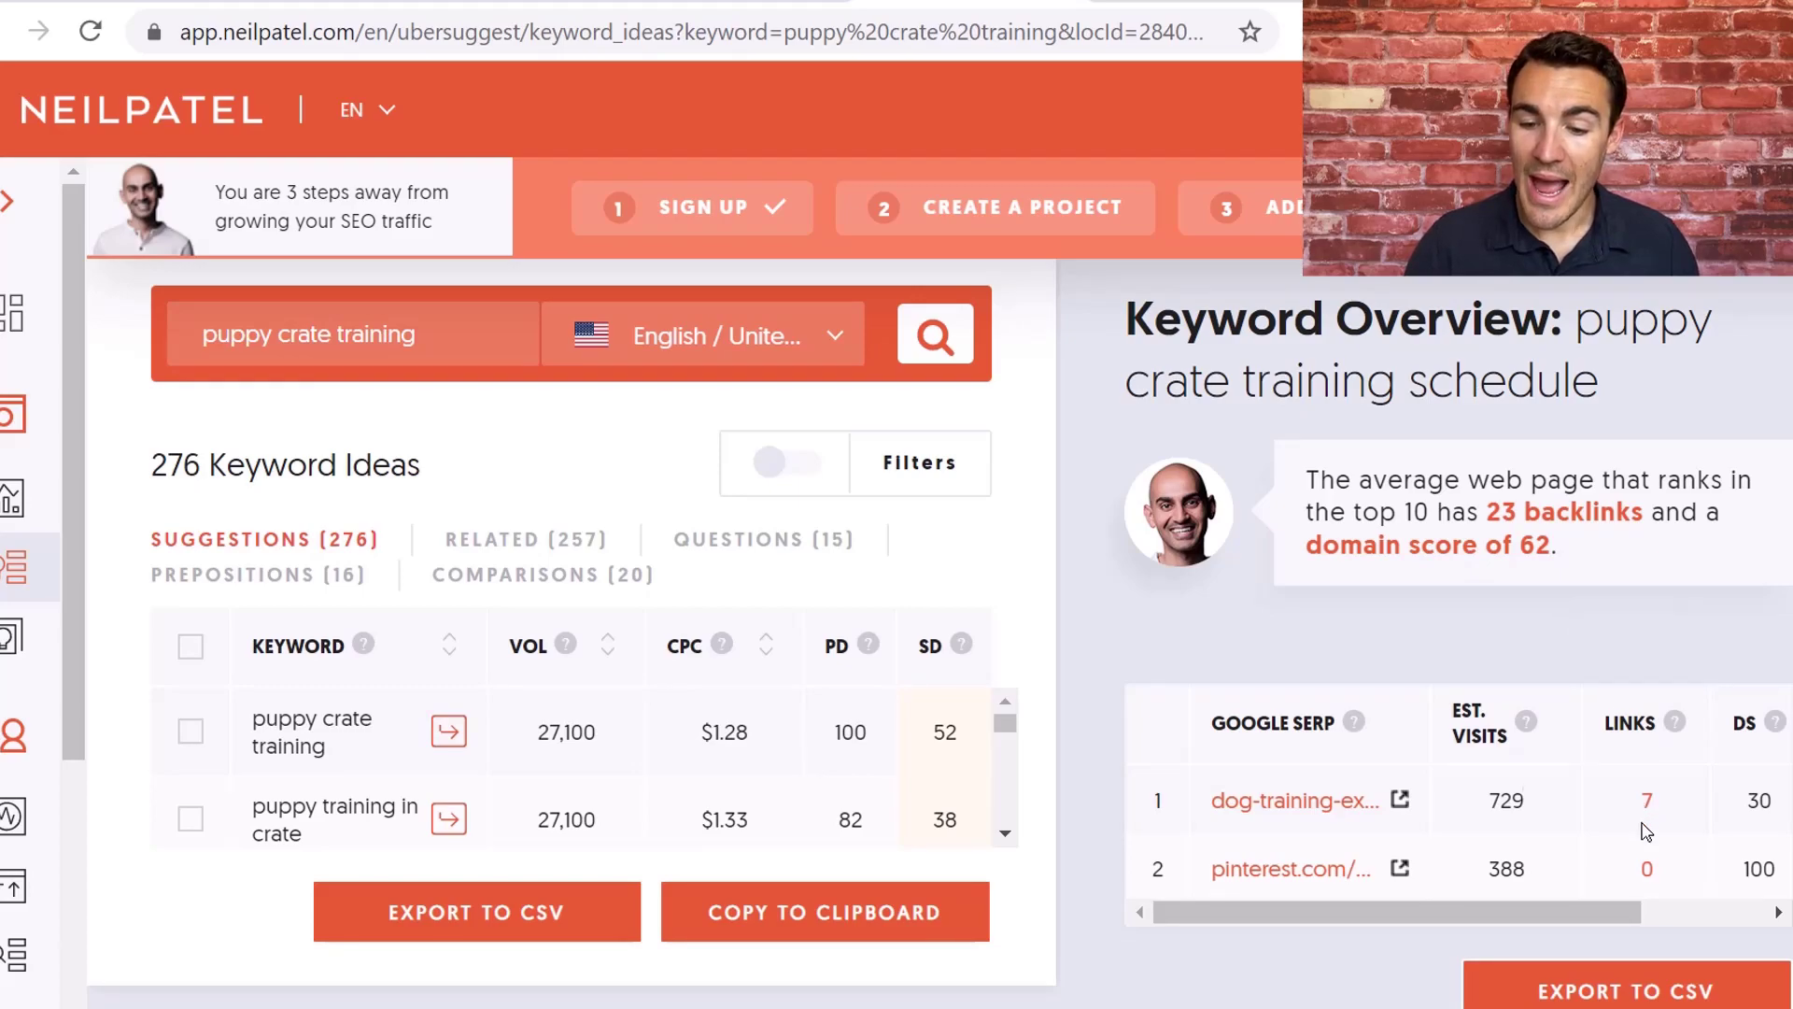
{"action": "scroll", "coordinate": [1646, 829], "scroll_direction": "down", "scroll_amount": 2}
{"action": "scroll", "coordinate": [1646, 830], "scroll_direction": "down", "scroll_amount": 2}
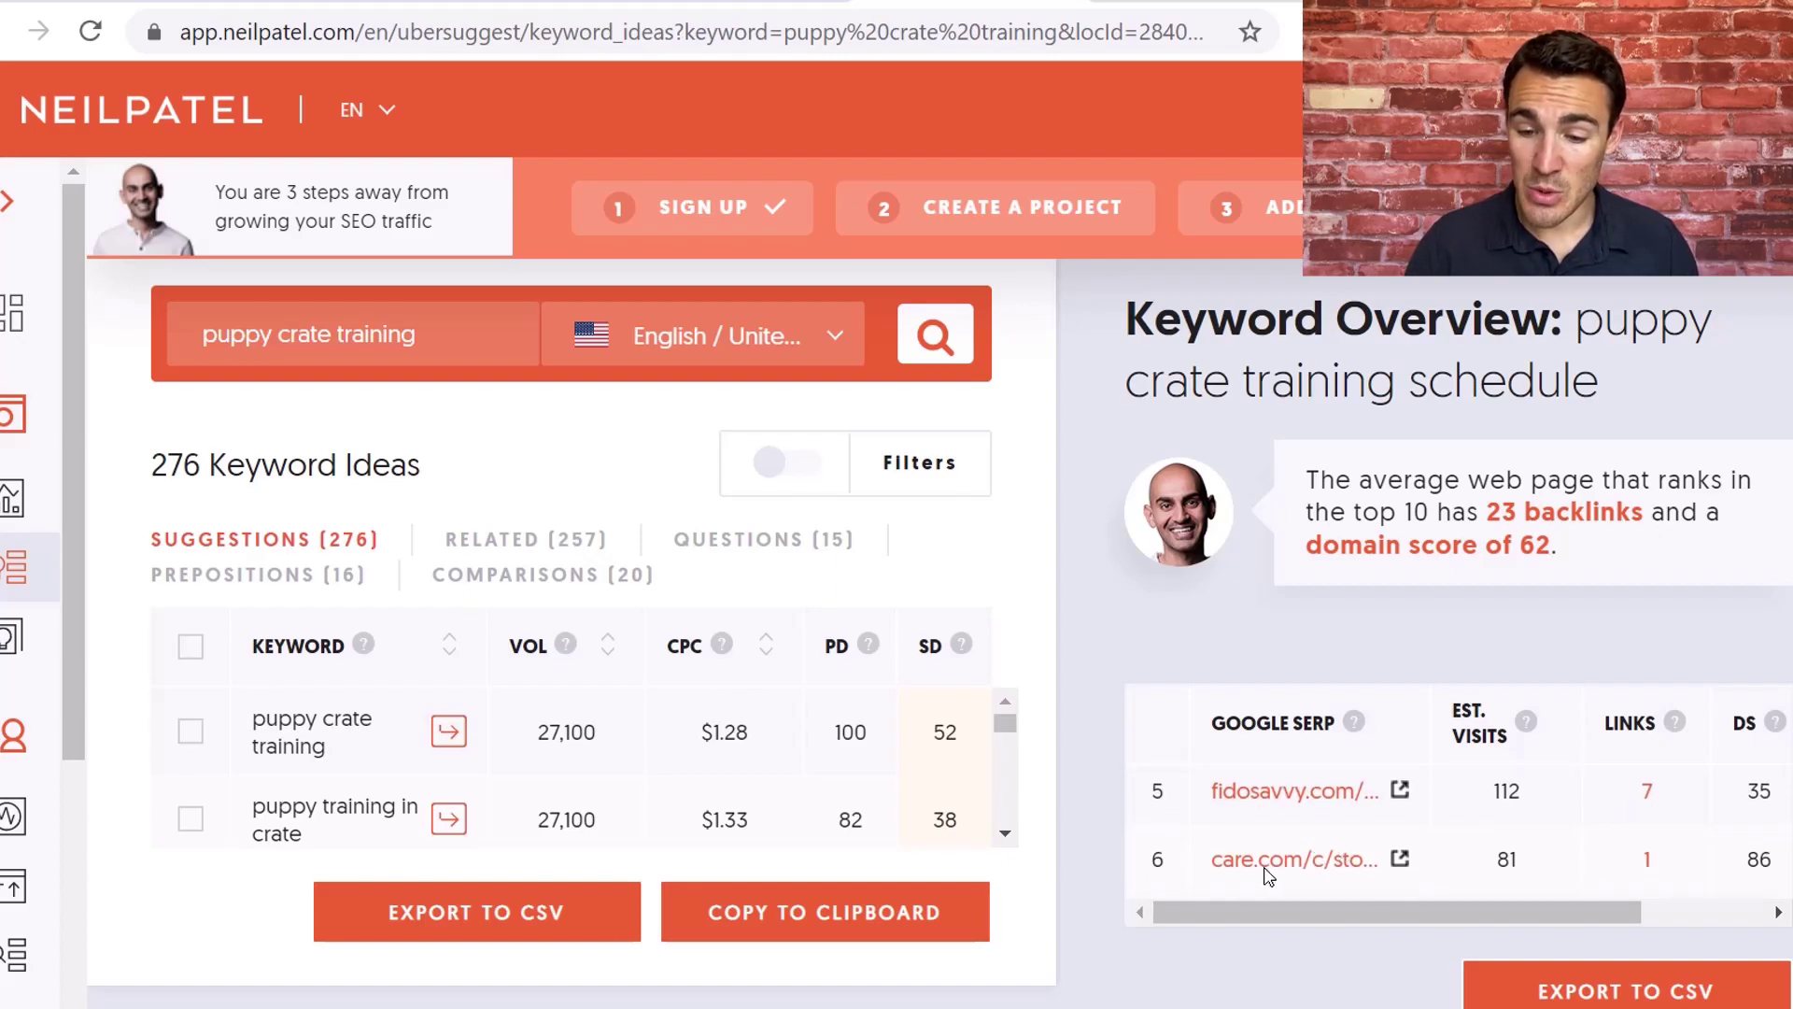
{"action": "scroll", "coordinate": [1364, 869], "scroll_direction": "down", "scroll_amount": 1}
{"action": "scroll", "coordinate": [1663, 829], "scroll_direction": "down", "scroll_amount": 1}
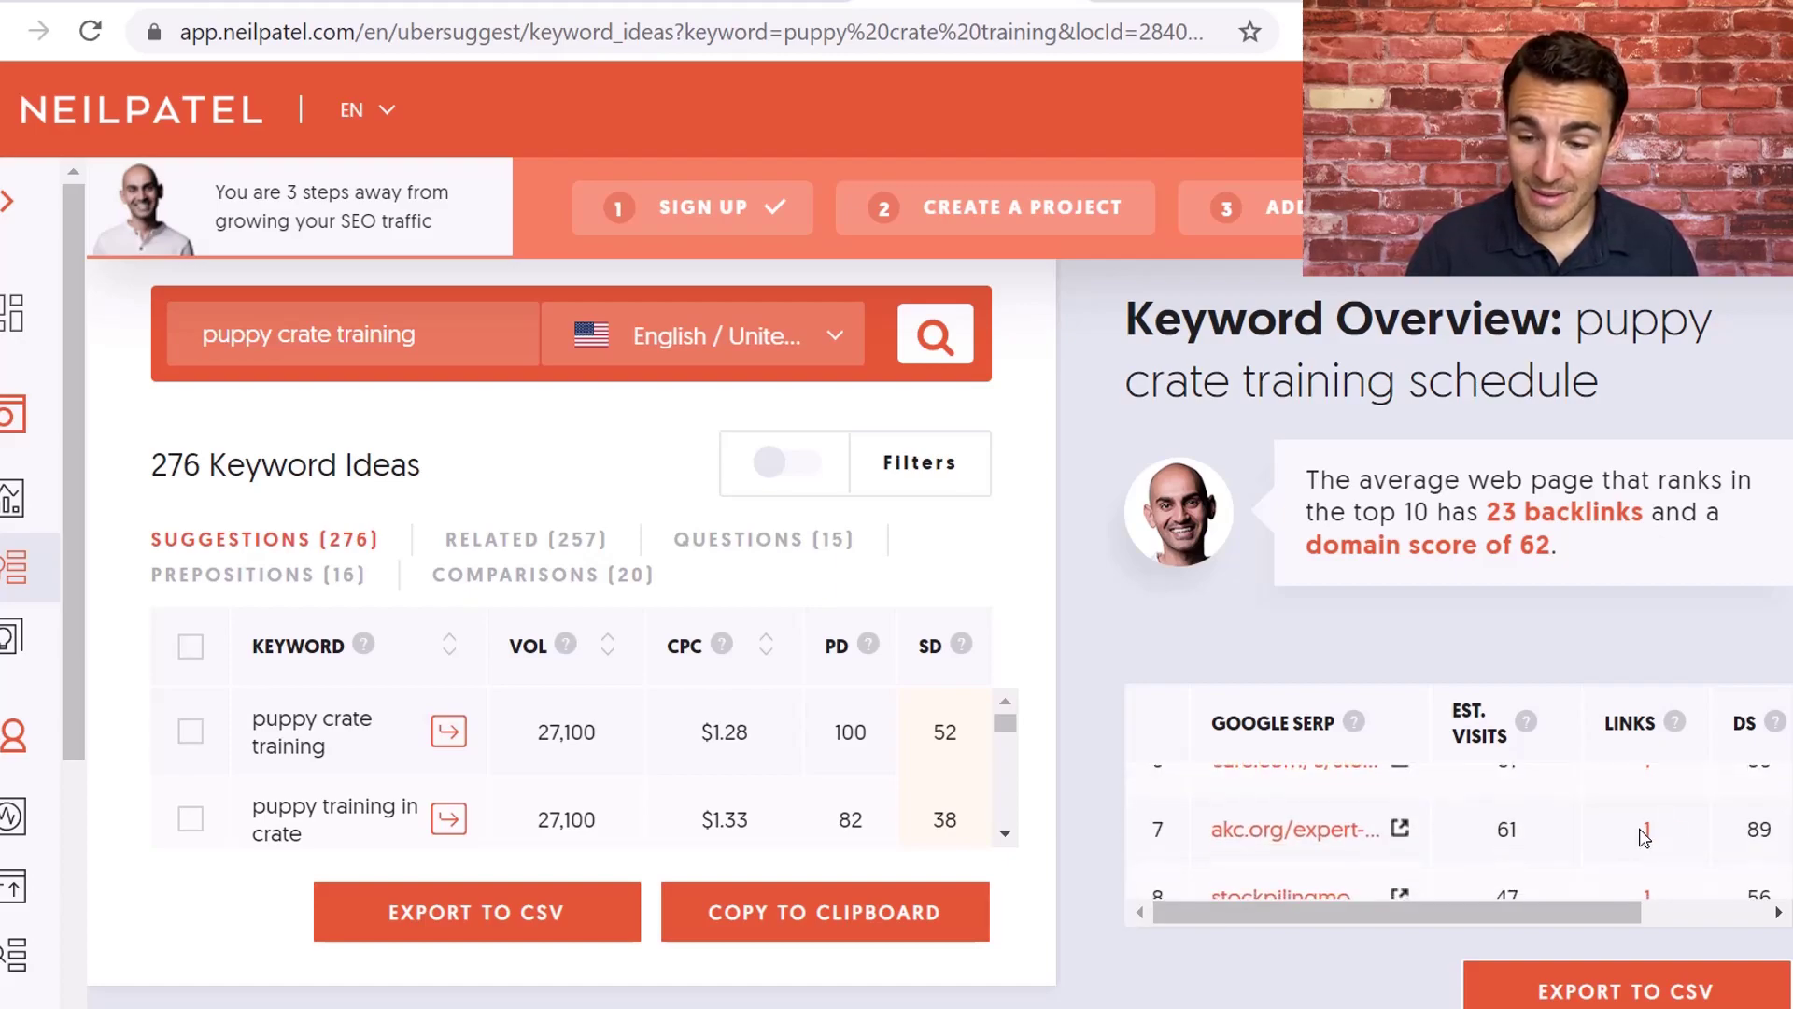
{"action": "scroll", "coordinate": [1673, 844], "scroll_direction": "down", "scroll_amount": 1}
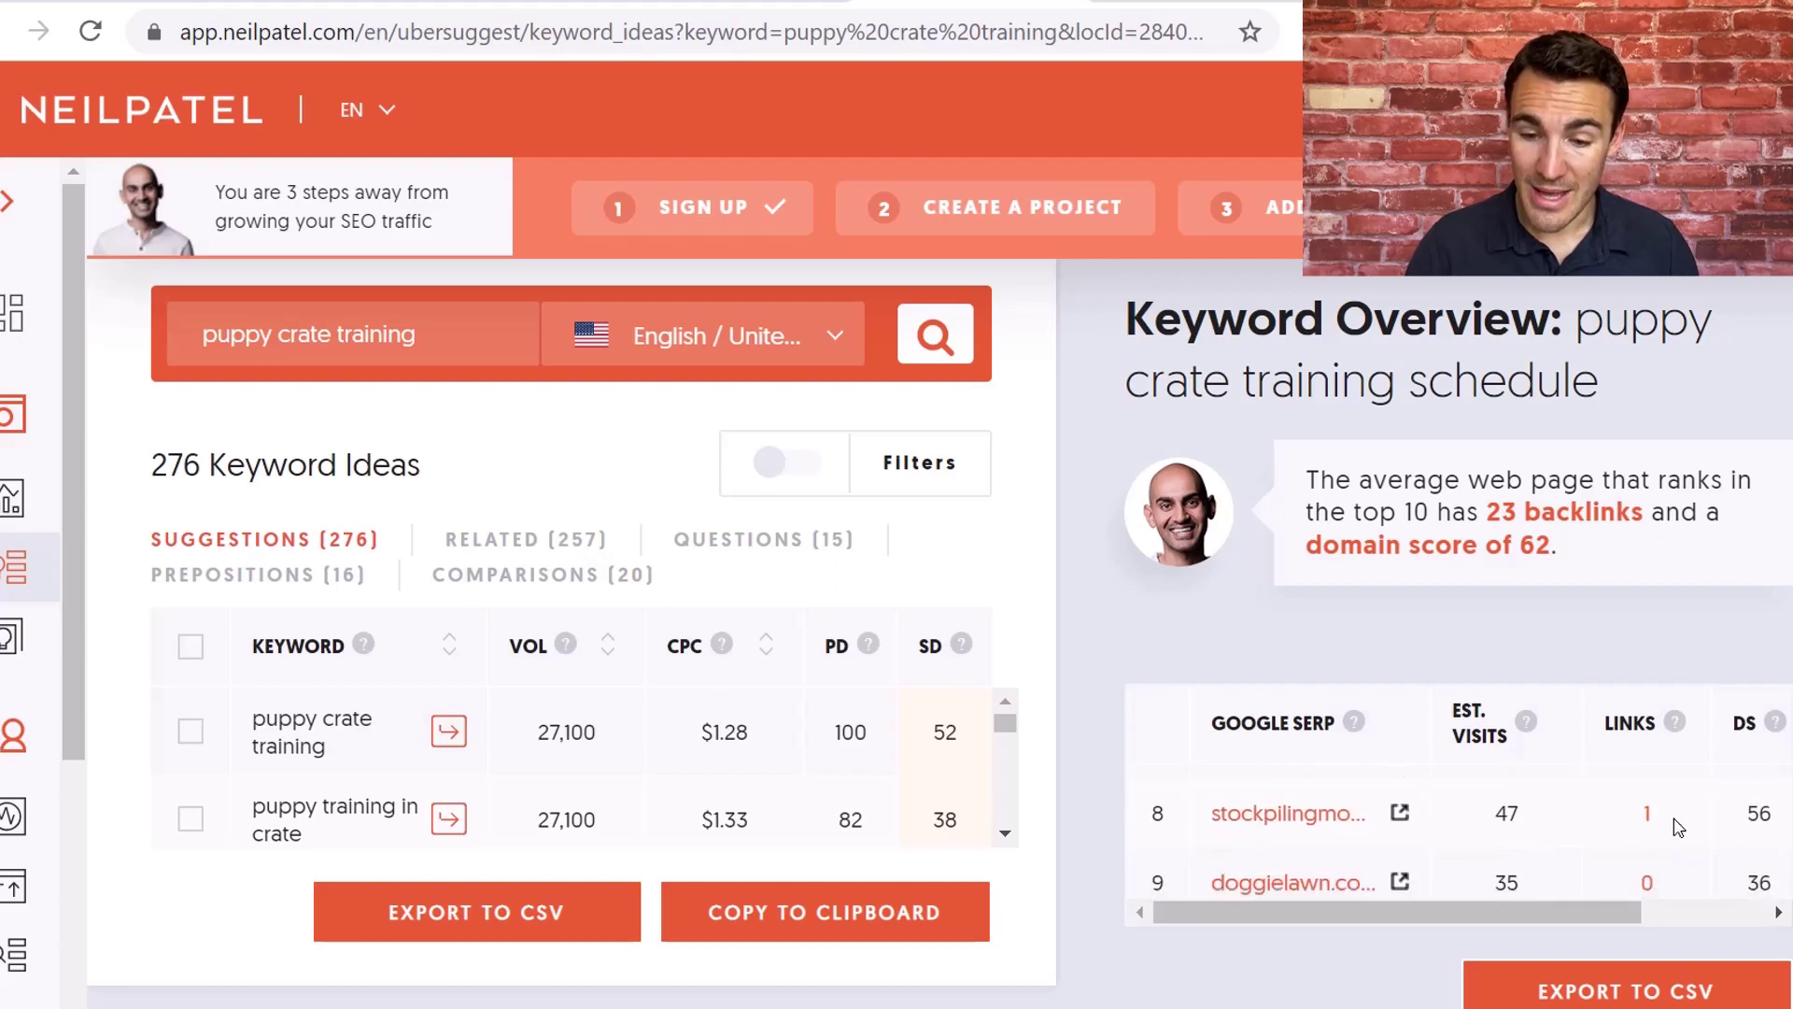
Compare the link counts, estimated visits and domain scores of the higher- and lower-ranked pages for puppy crate training schedule.
{"action": "scroll", "coordinate": [1676, 830], "scroll_direction": "up", "scroll_amount": 7}
{"action": "scroll", "coordinate": [1676, 829], "scroll_direction": "down", "scroll_amount": 2}
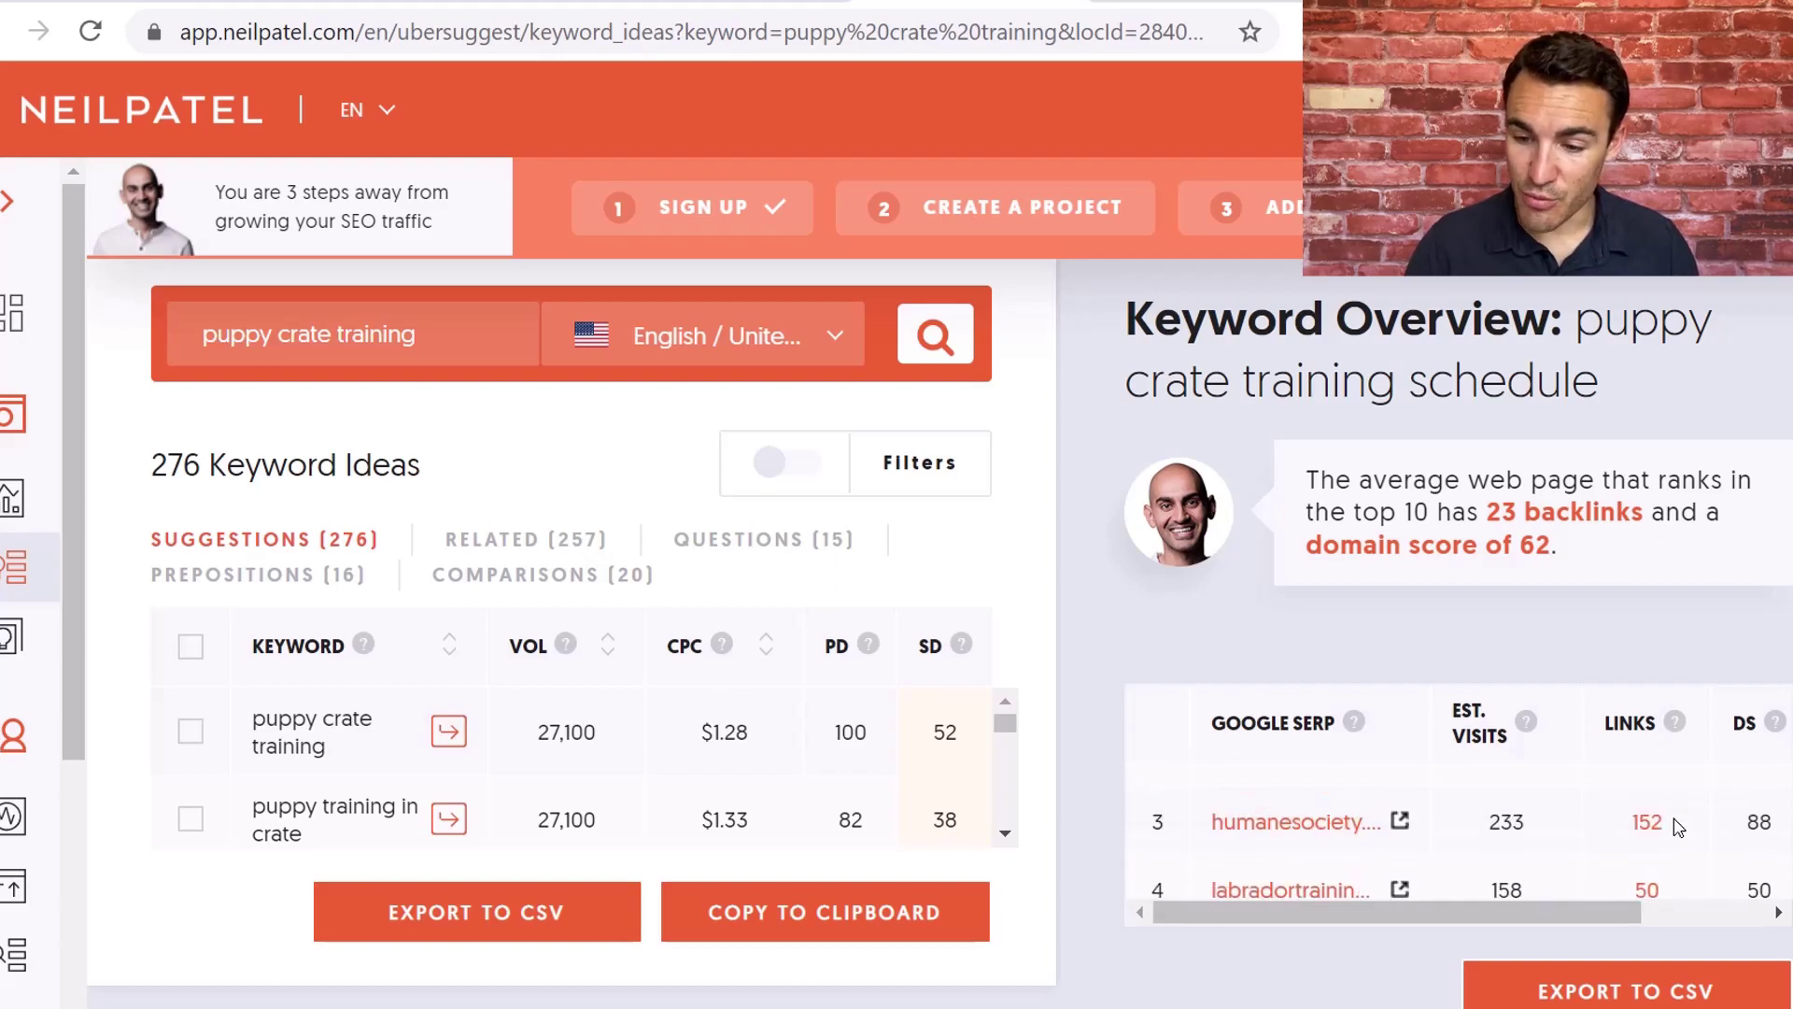
{"action": "scroll", "coordinate": [1674, 844], "scroll_direction": "down", "scroll_amount": 7}
{"action": "scroll", "coordinate": [1674, 843], "scroll_direction": "up", "scroll_amount": 3}
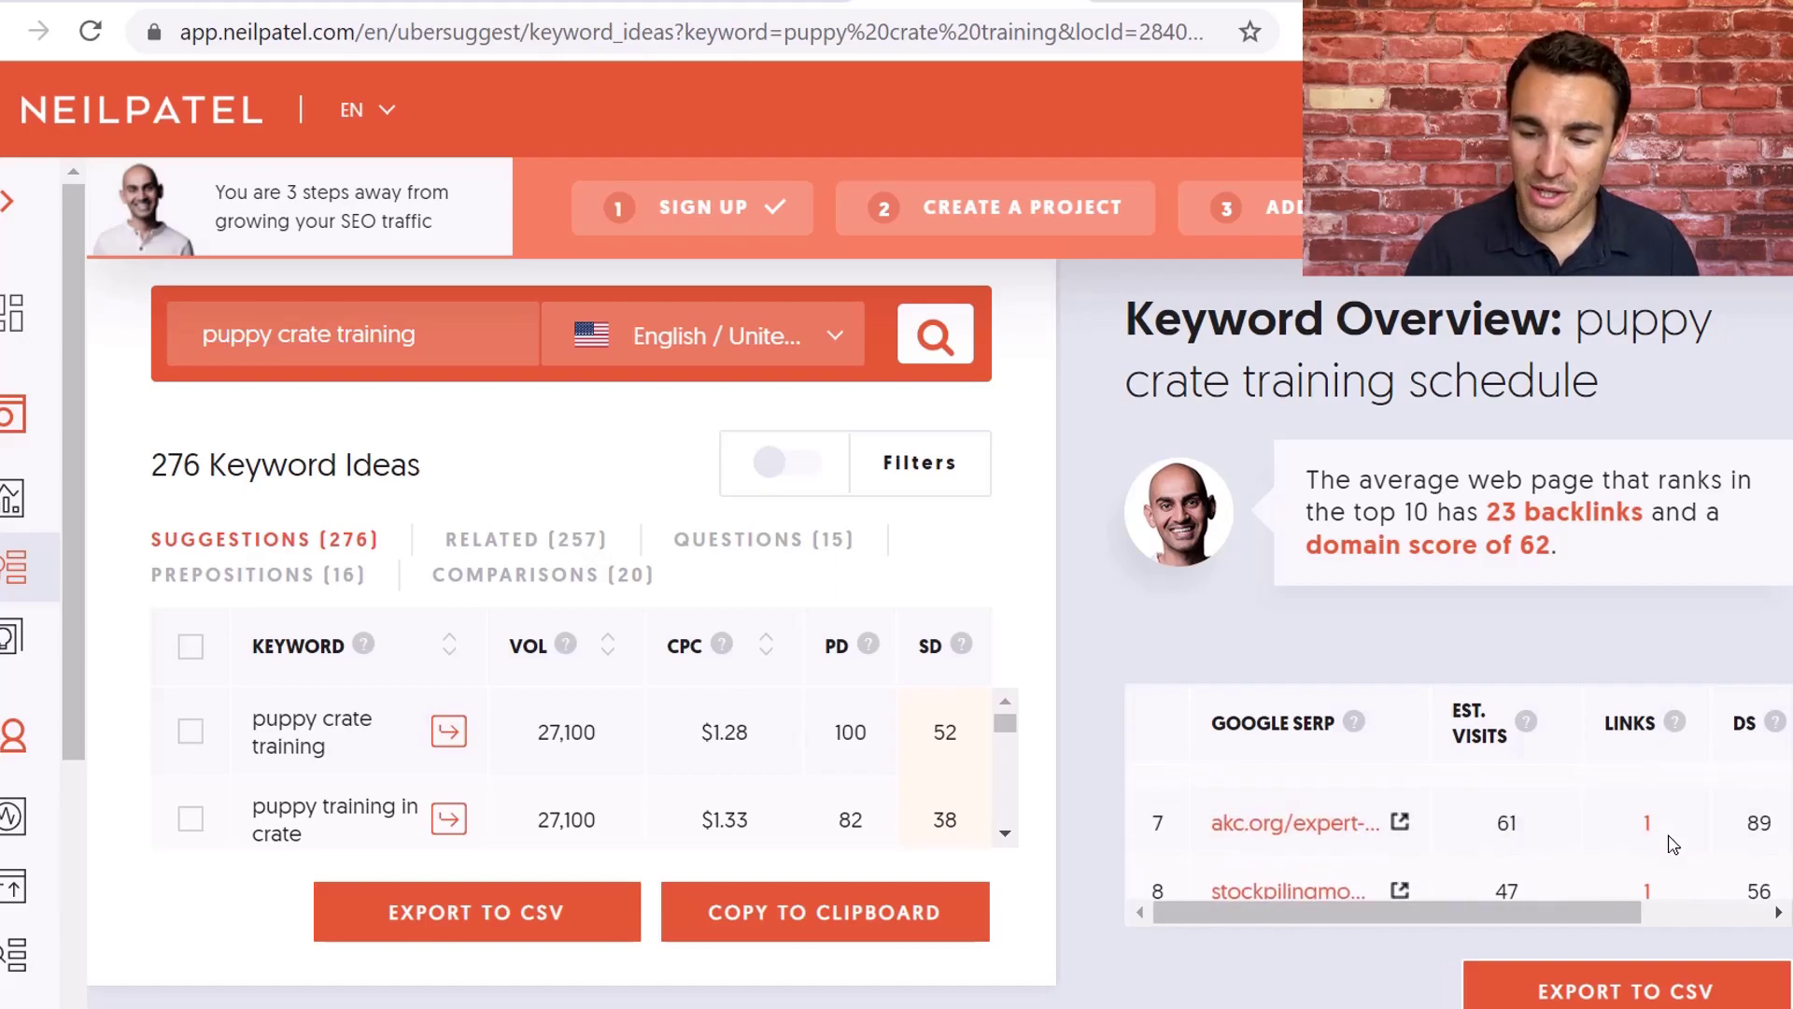
{"action": "scroll", "coordinate": [1677, 821], "scroll_direction": "up", "scroll_amount": 4}
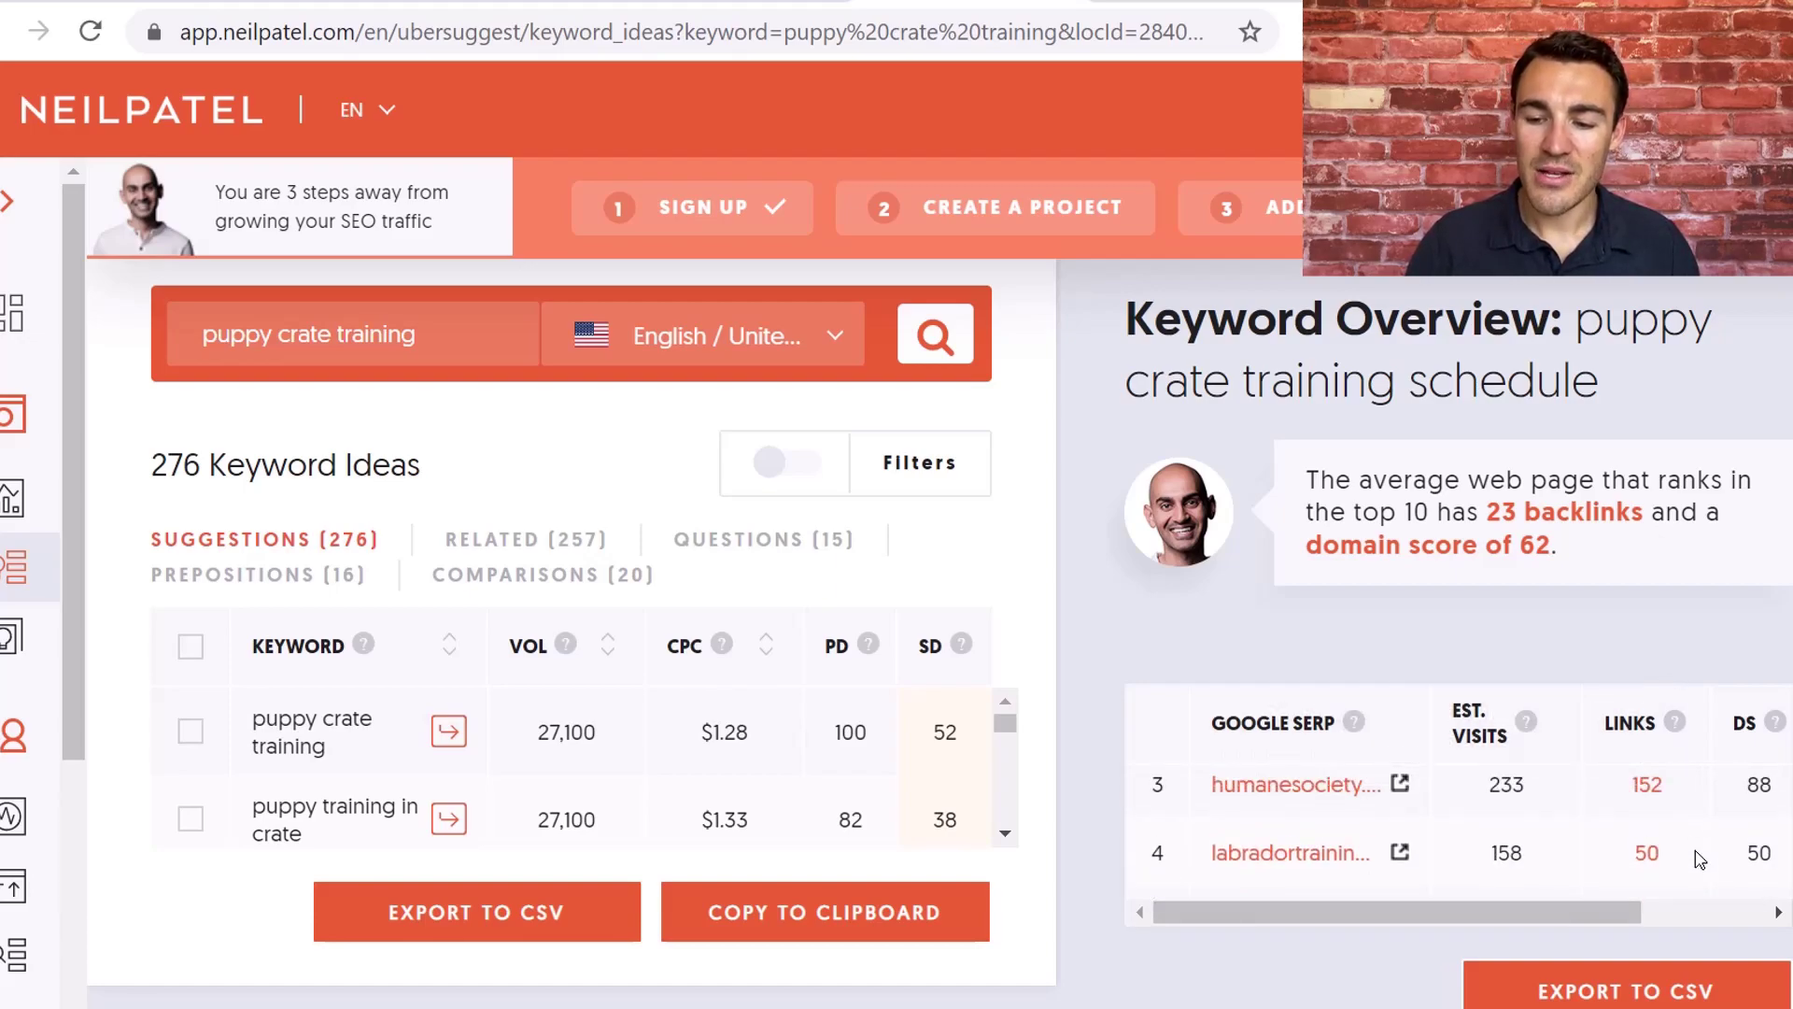
{"action": "scroll", "coordinate": [1699, 860], "scroll_direction": "down", "scroll_amount": 4}
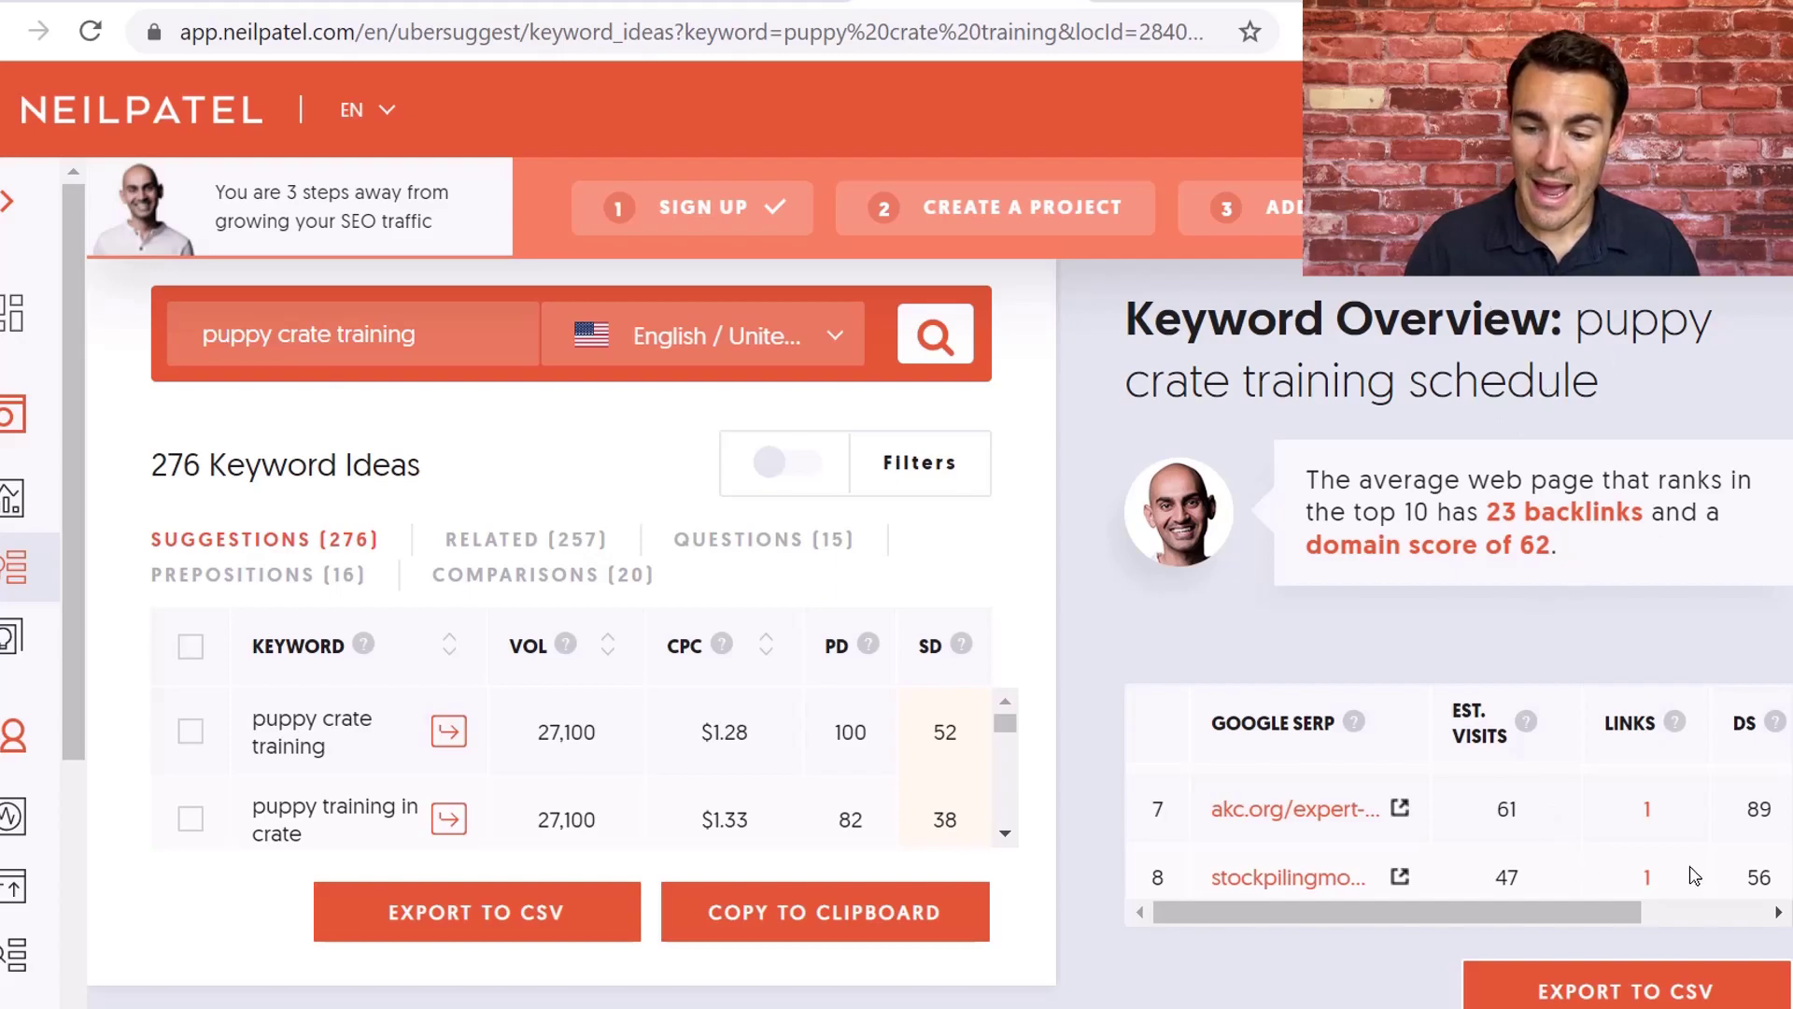
{"action": "scroll", "coordinate": [1692, 878], "scroll_direction": "down", "scroll_amount": 3}
{"action": "scroll", "coordinate": [1694, 875], "scroll_direction": "up", "scroll_amount": 3}
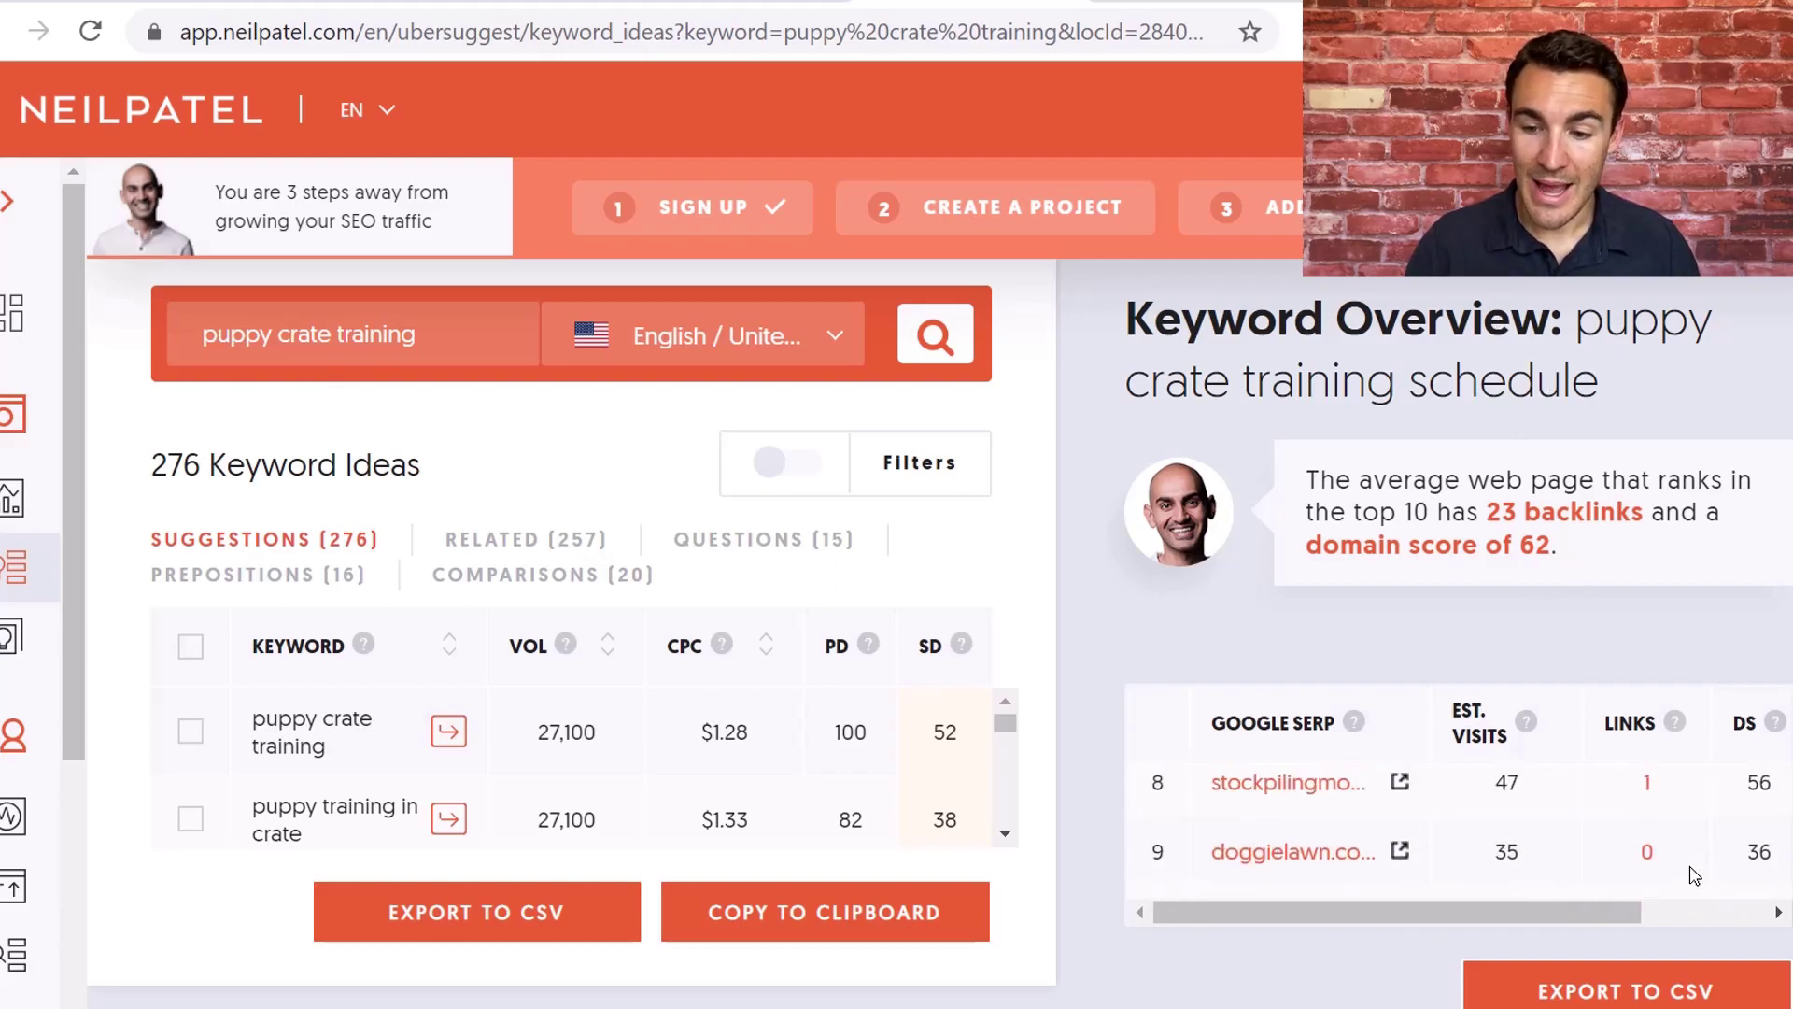
{"action": "scroll", "coordinate": [1694, 876], "scroll_direction": "up", "scroll_amount": 5}
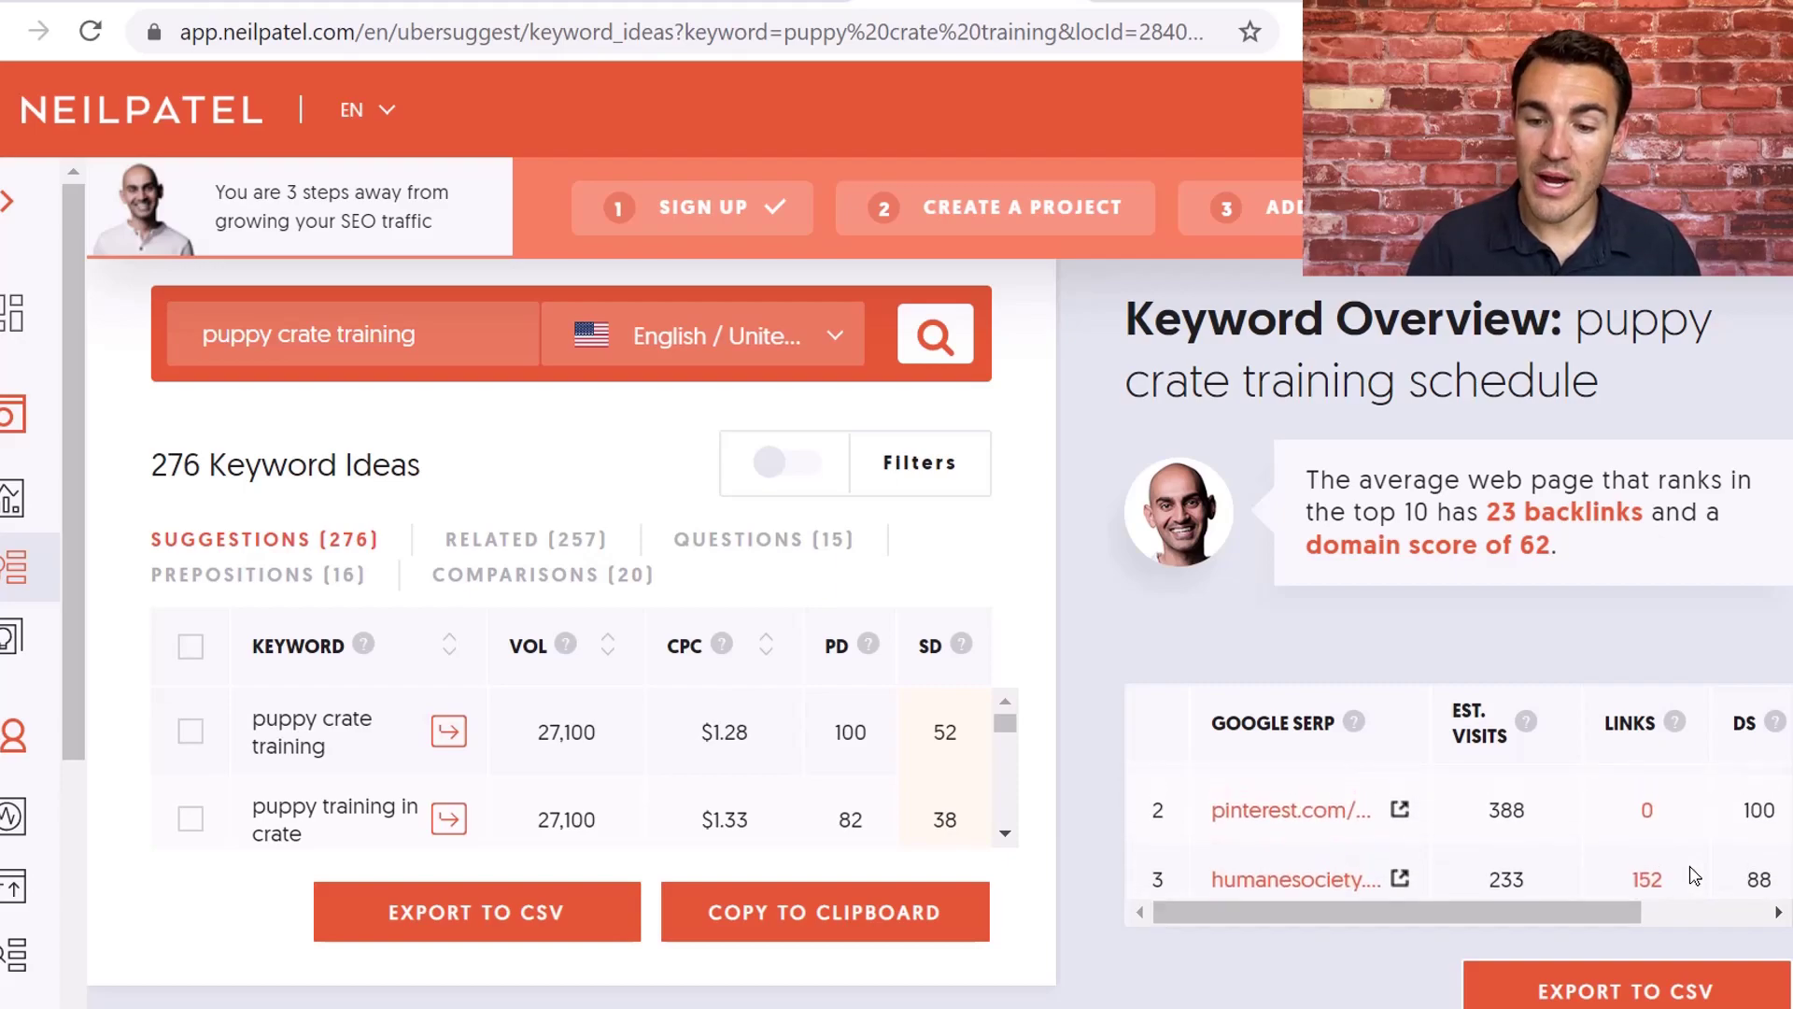
{"action": "scroll", "coordinate": [1694, 876], "scroll_direction": "down", "scroll_amount": 4}
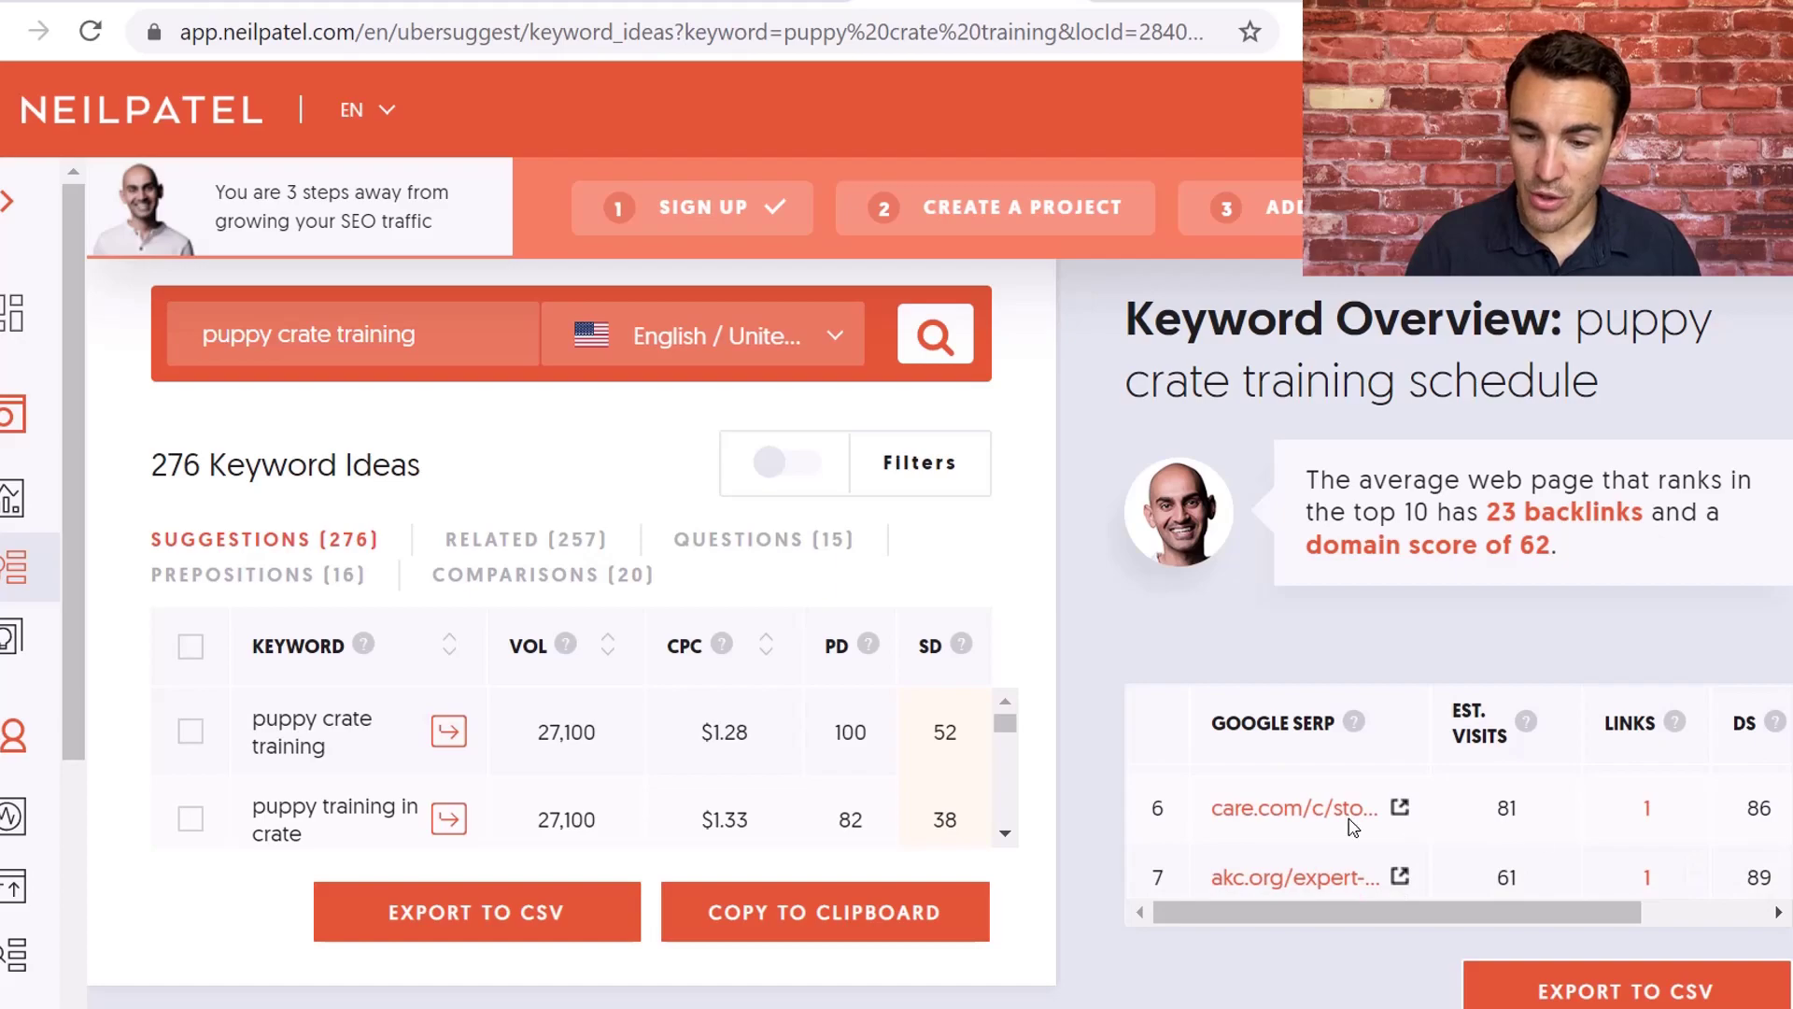
{"action": "scroll", "coordinate": [1498, 839], "scroll_direction": "down", "scroll_amount": 2}
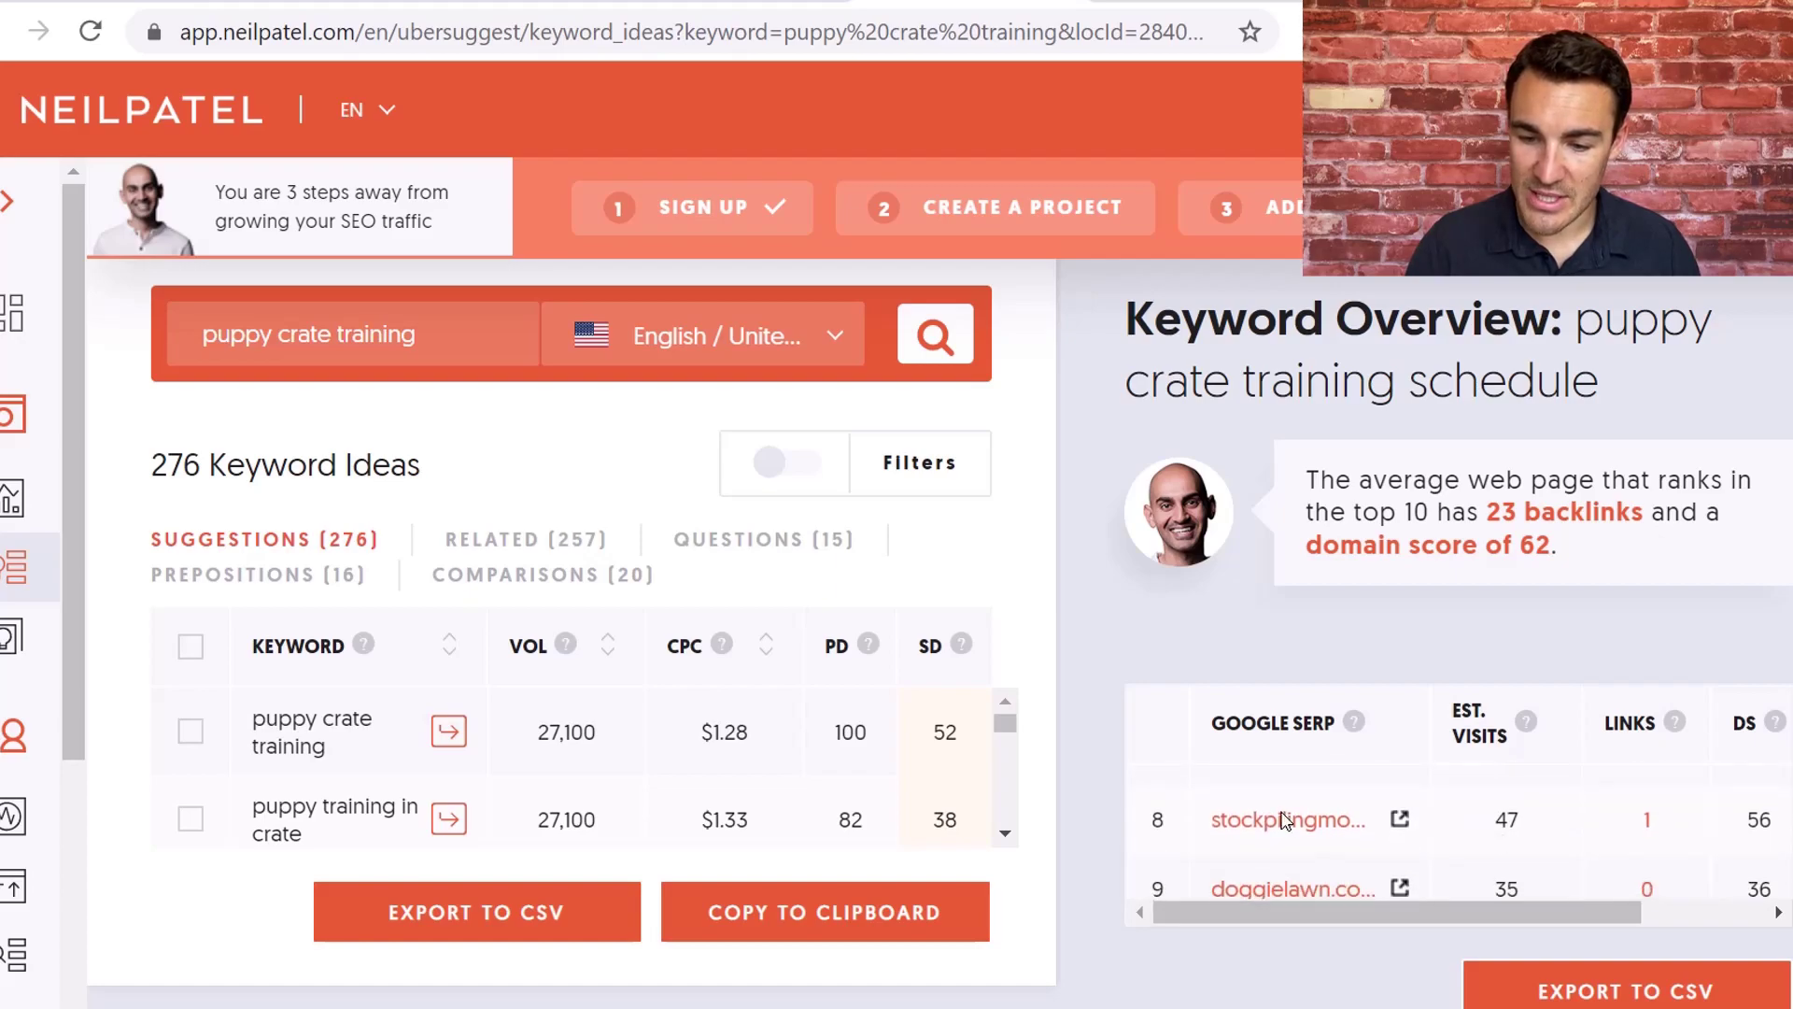
Open the eighth-ranked stockpilingmoms page for puppy crate training schedule in a new browser tab and accept its cookie notice.
{"action": "right_click", "coordinate": [1414, 822]}
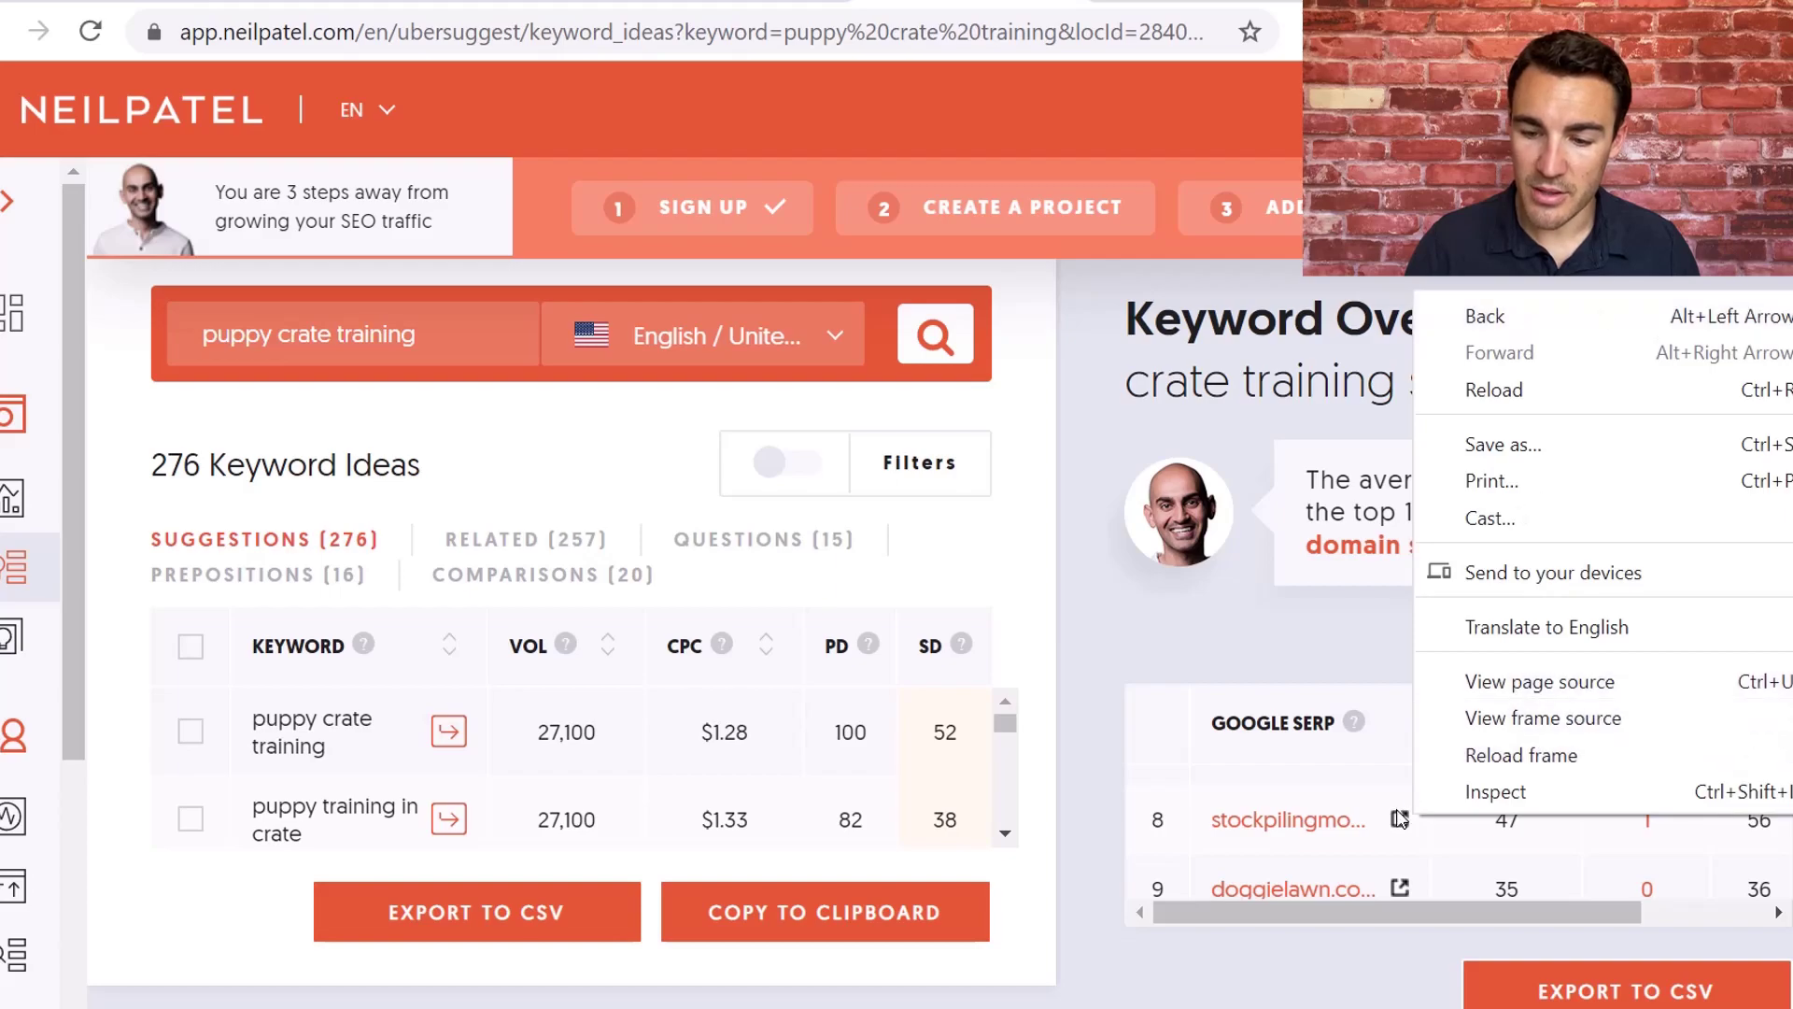
{"action": "right_click", "coordinate": [1399, 819]}
{"action": "left_click", "coordinate": [1536, 313]}
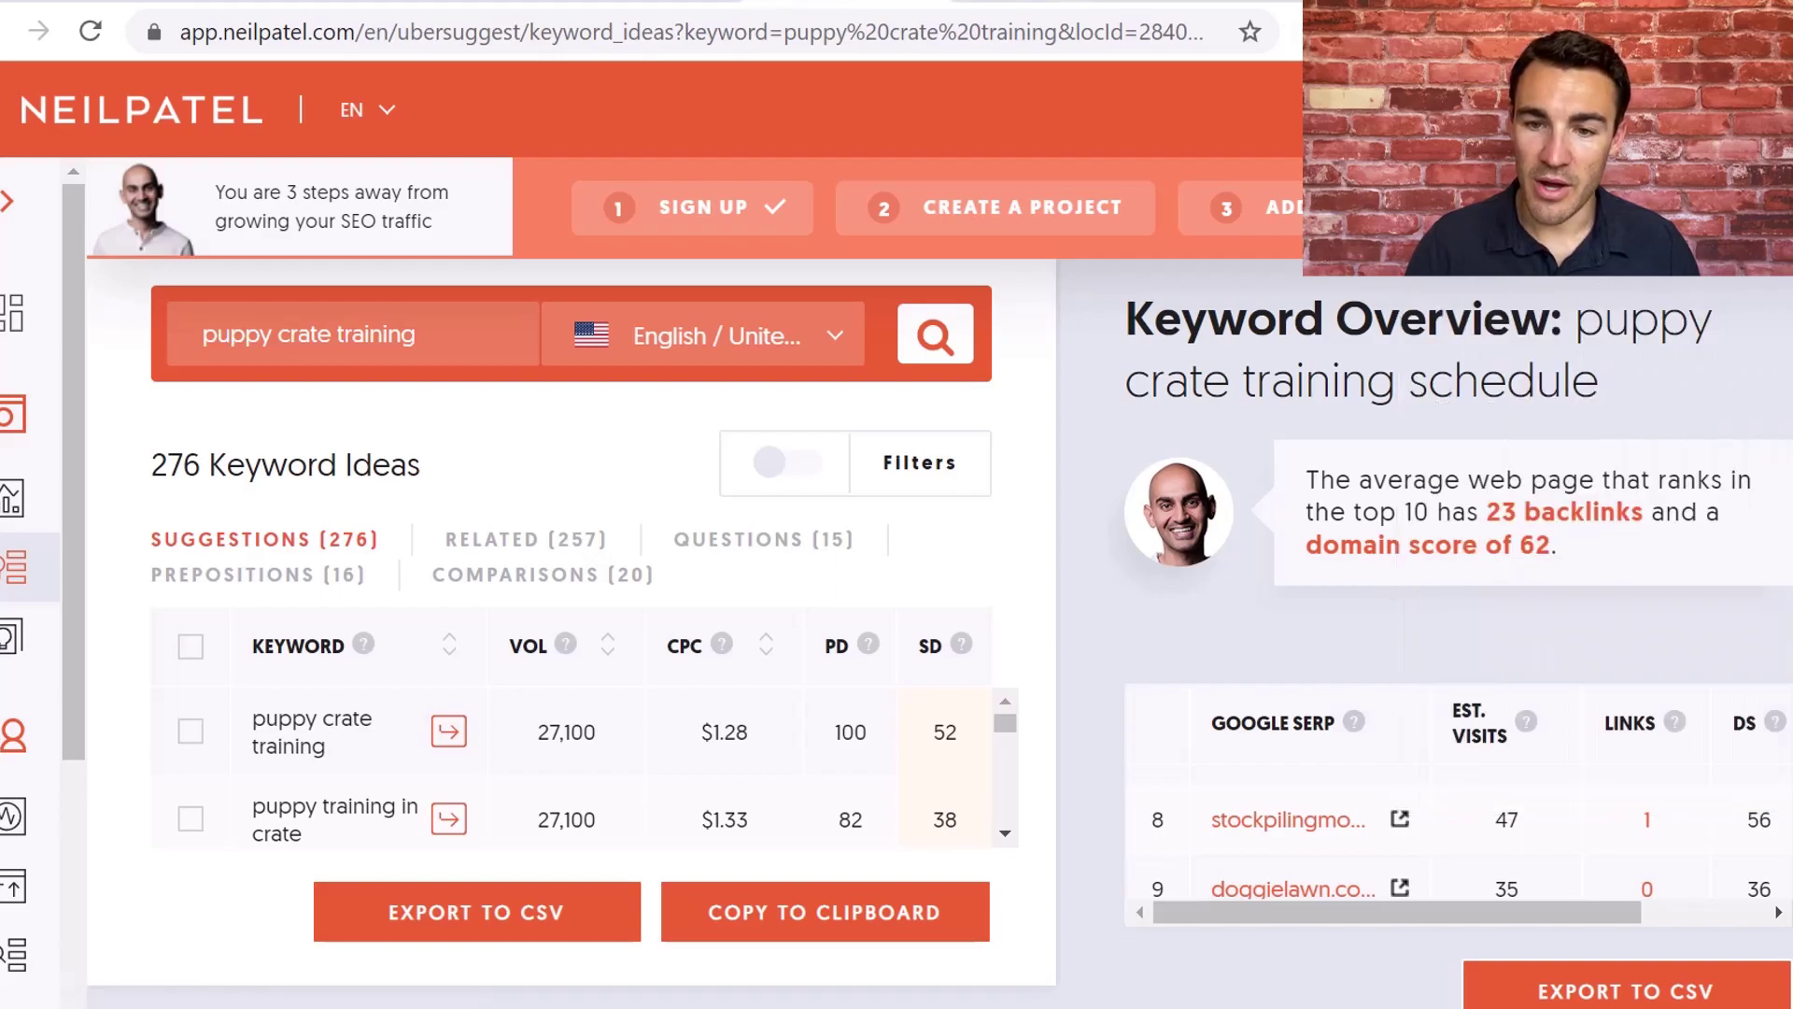
{"action": "left_click", "coordinate": [1051, 3]}
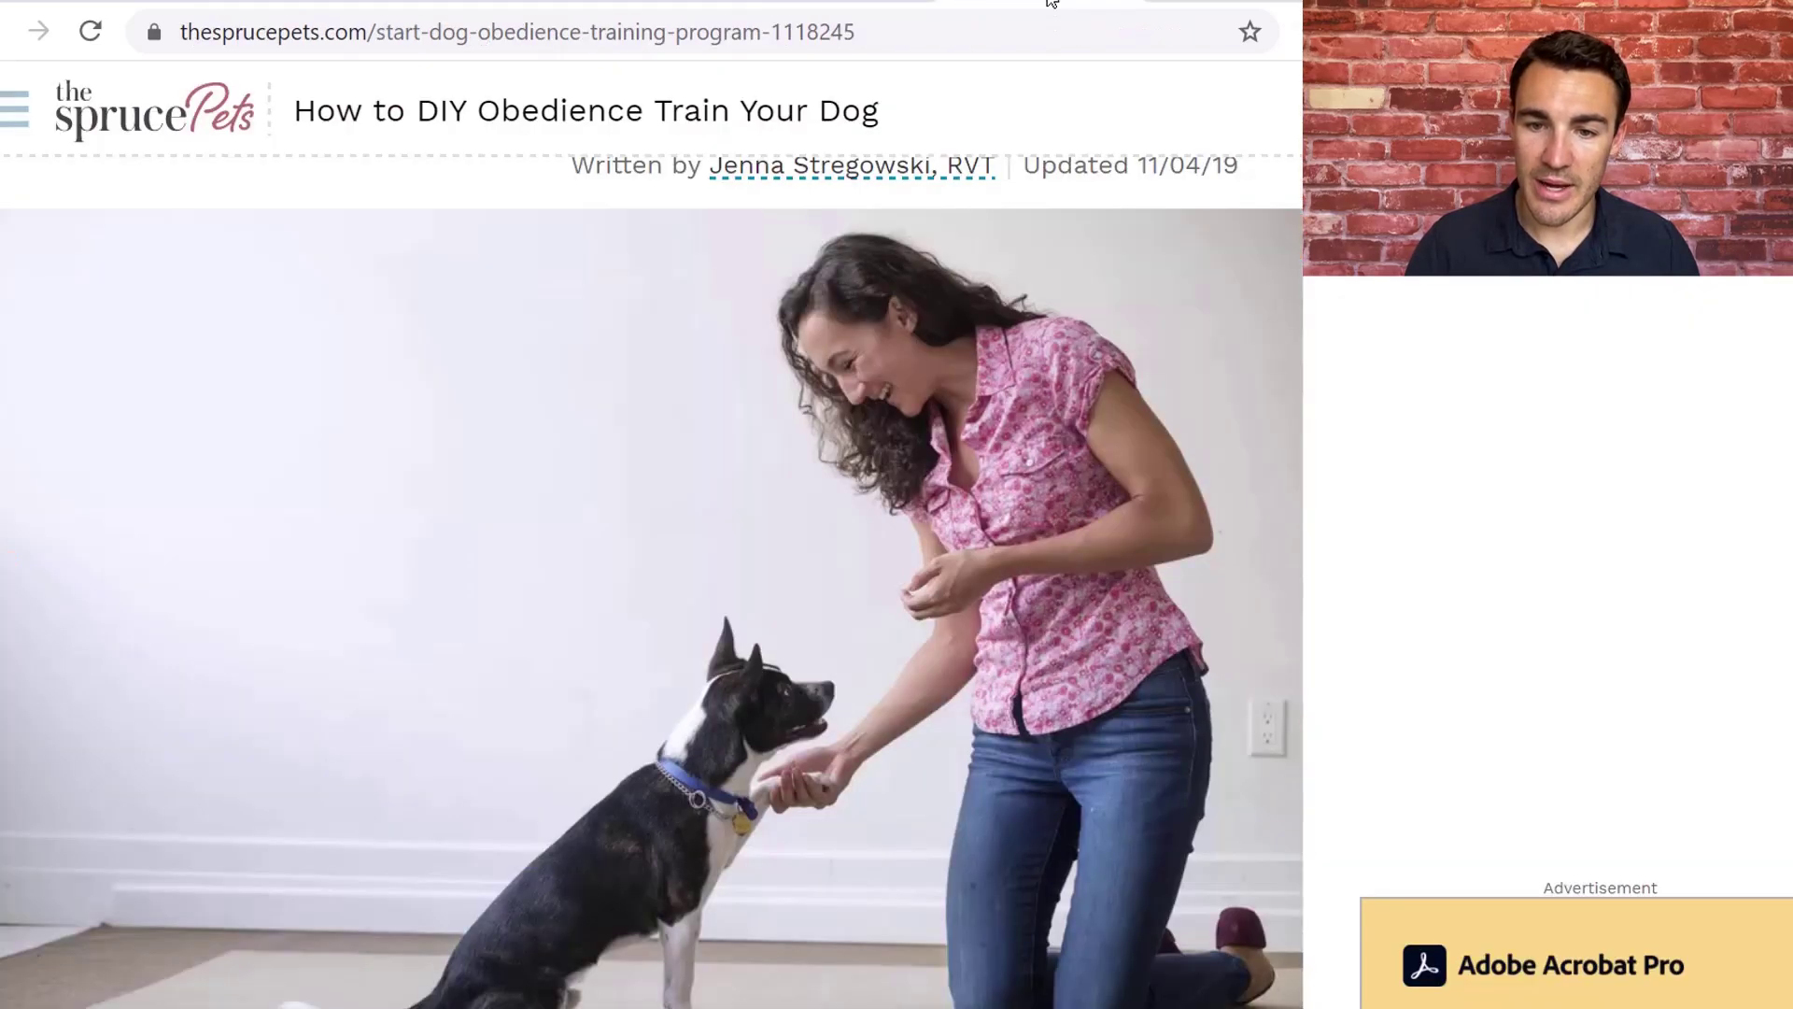
{"action": "left_click", "coordinate": [1158, 3]}
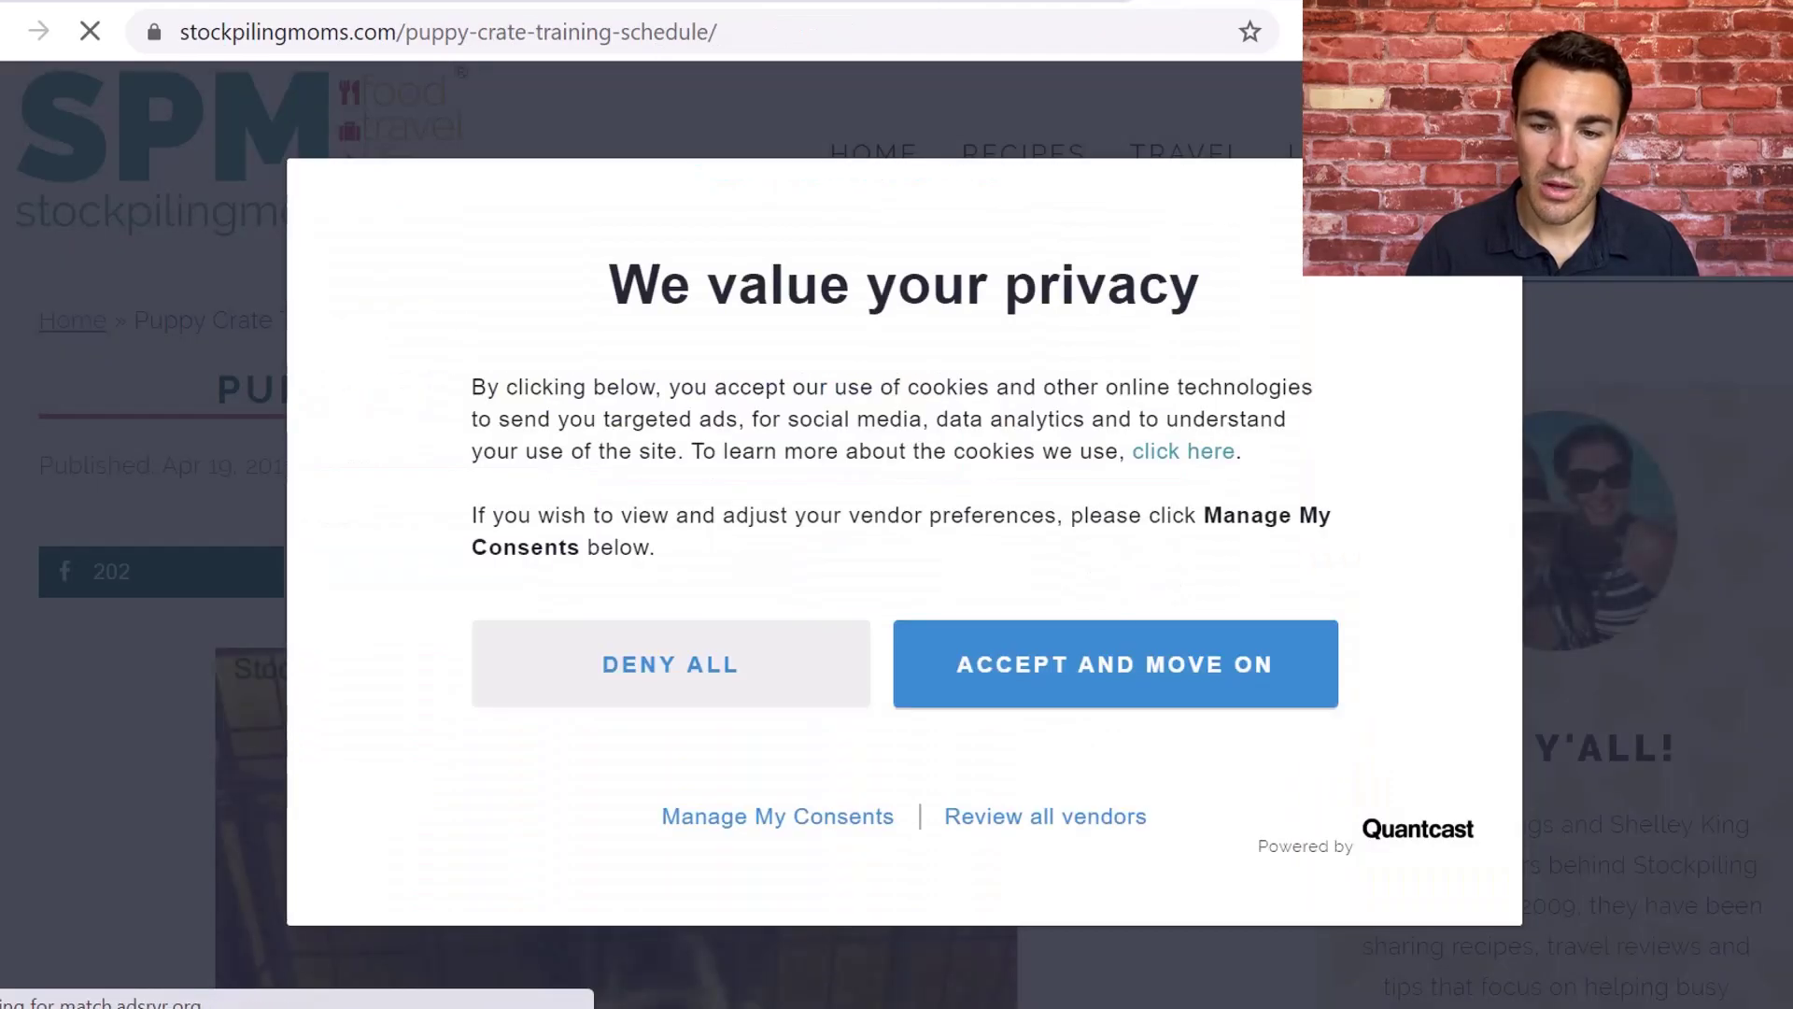
{"action": "left_click", "coordinate": [1006, 676]}
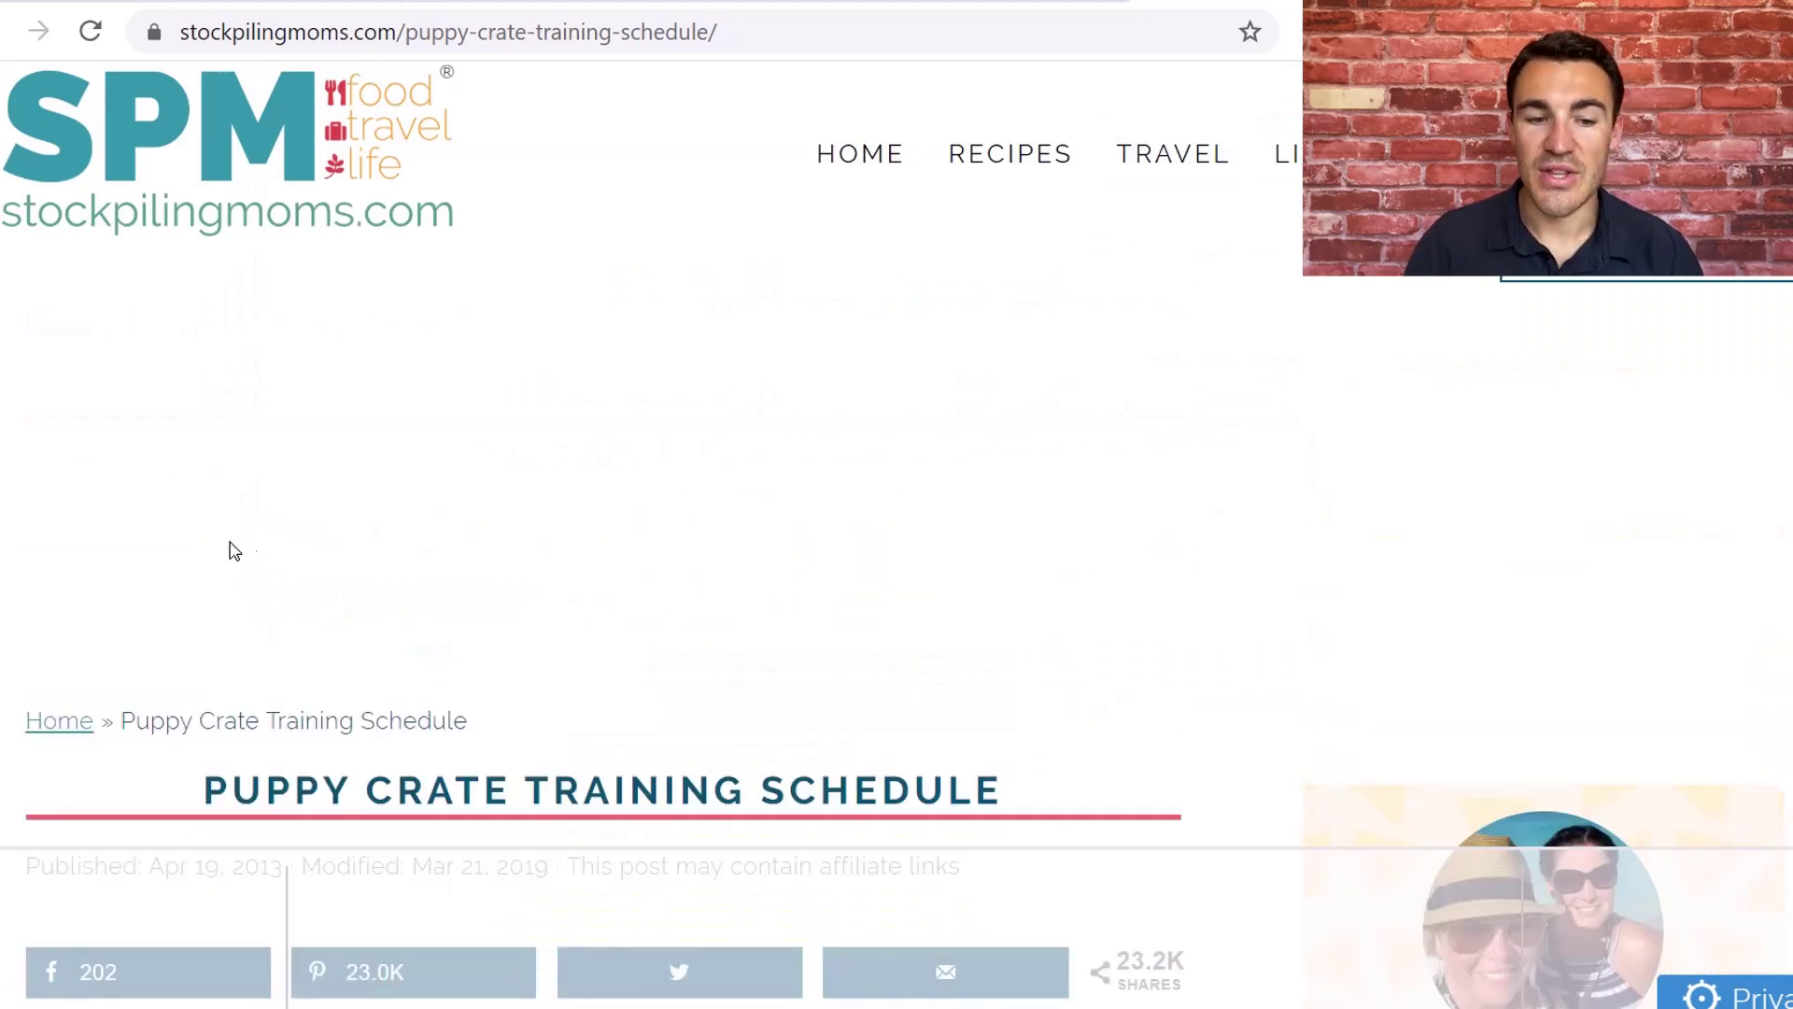
Skim the stockpilingmoms article, return to the keyword ideas, and check the lower-ranked pages for puppy crate training schedule.
{"action": "scroll", "coordinate": [962, 727], "scroll_direction": "down", "scroll_amount": 2}
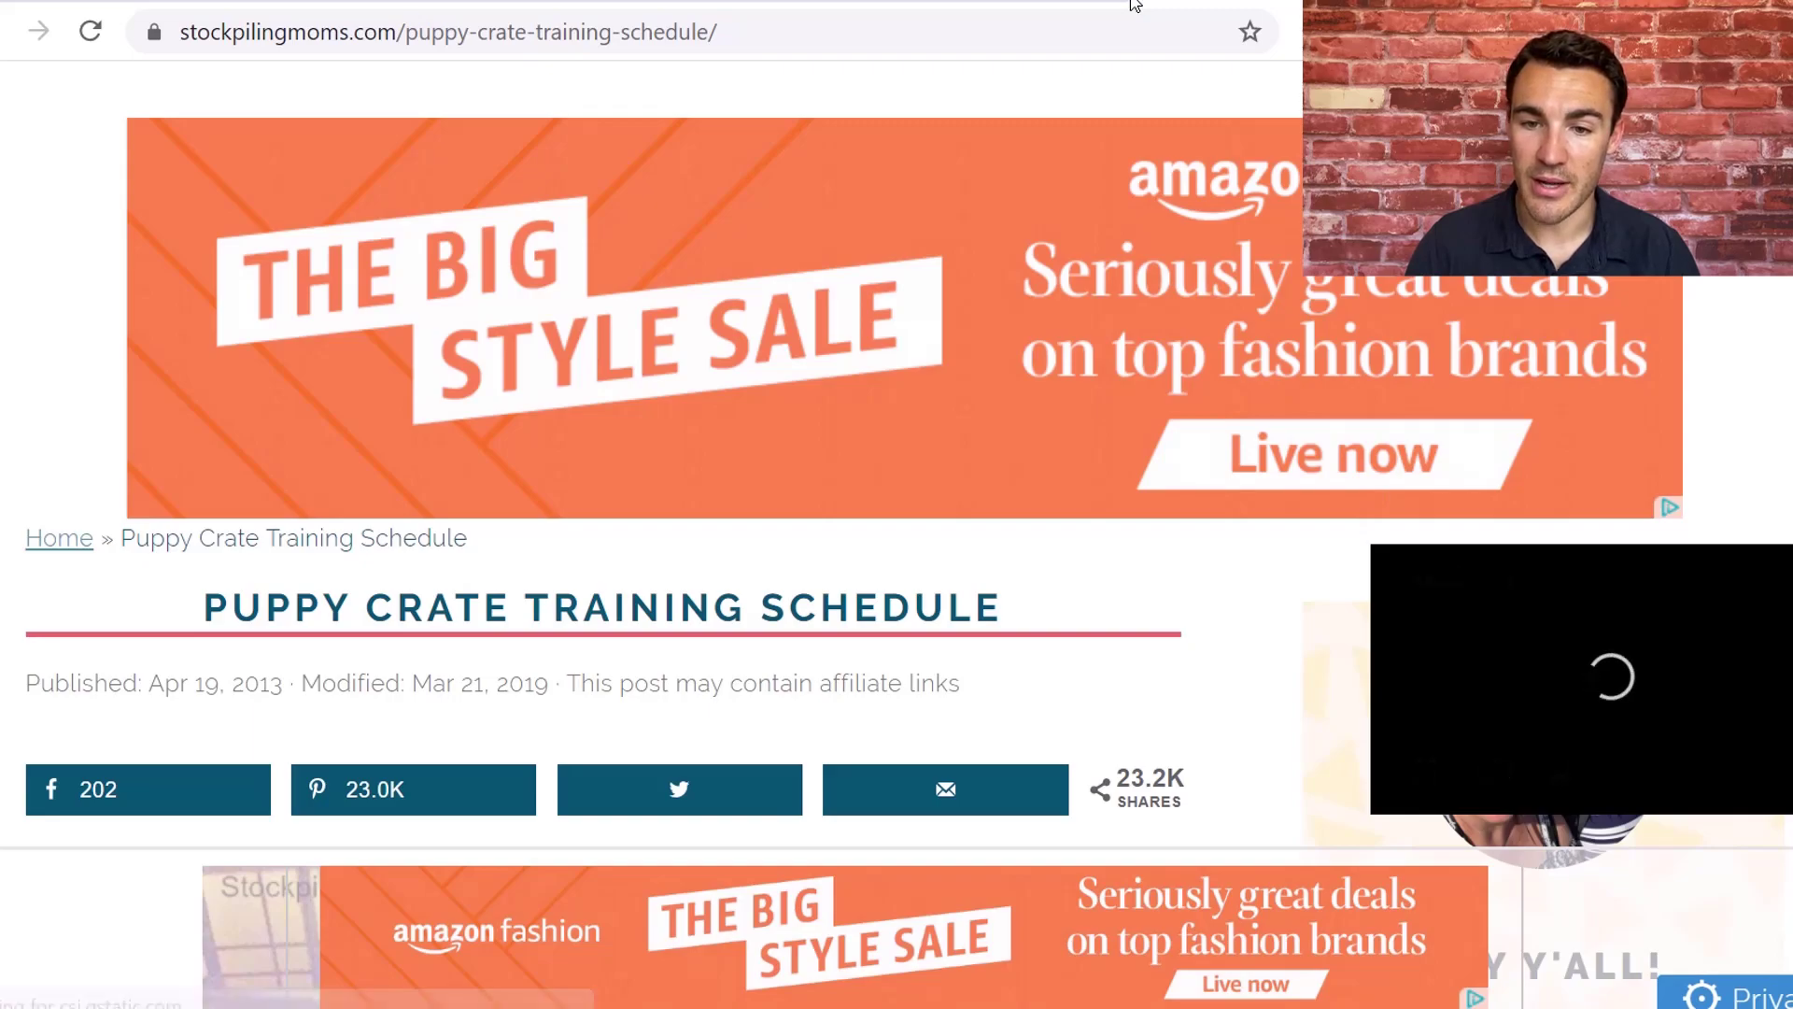
{"action": "left_click", "coordinate": [1065, 1]}
{"action": "left_click", "coordinate": [859, 1]}
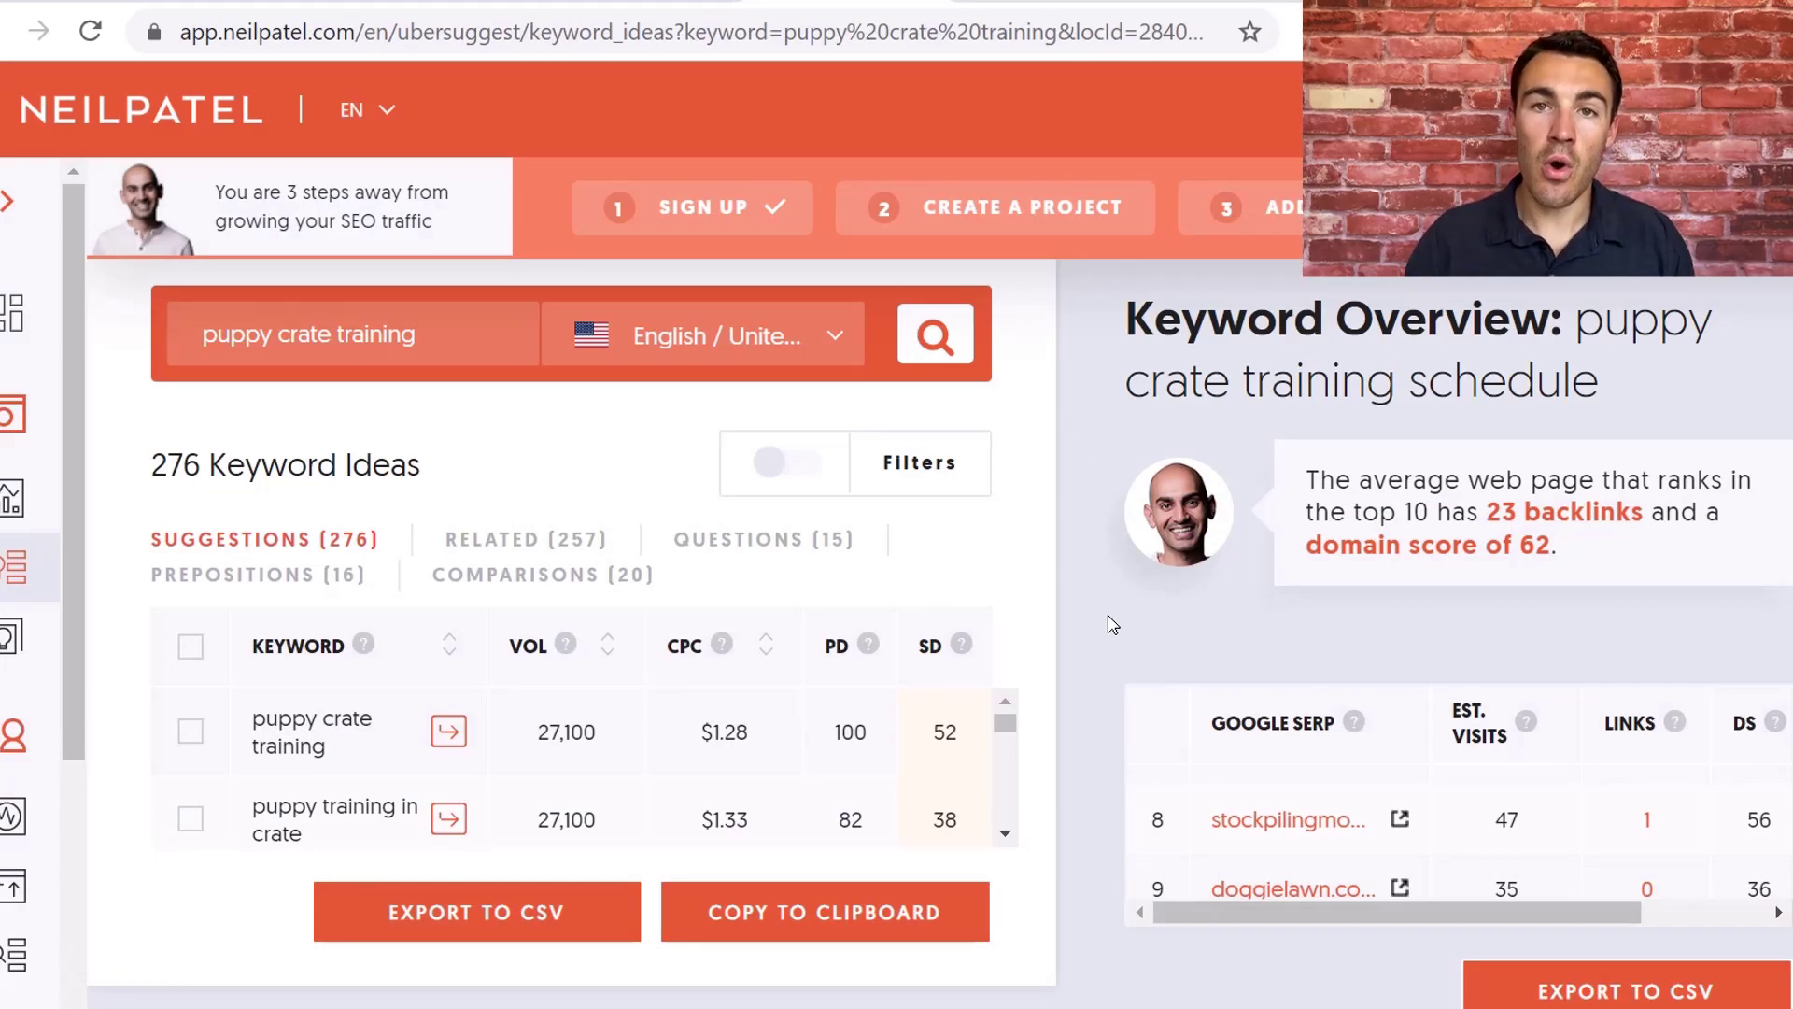
{"action": "scroll", "coordinate": [1459, 827], "scroll_direction": "down", "scroll_amount": 1}
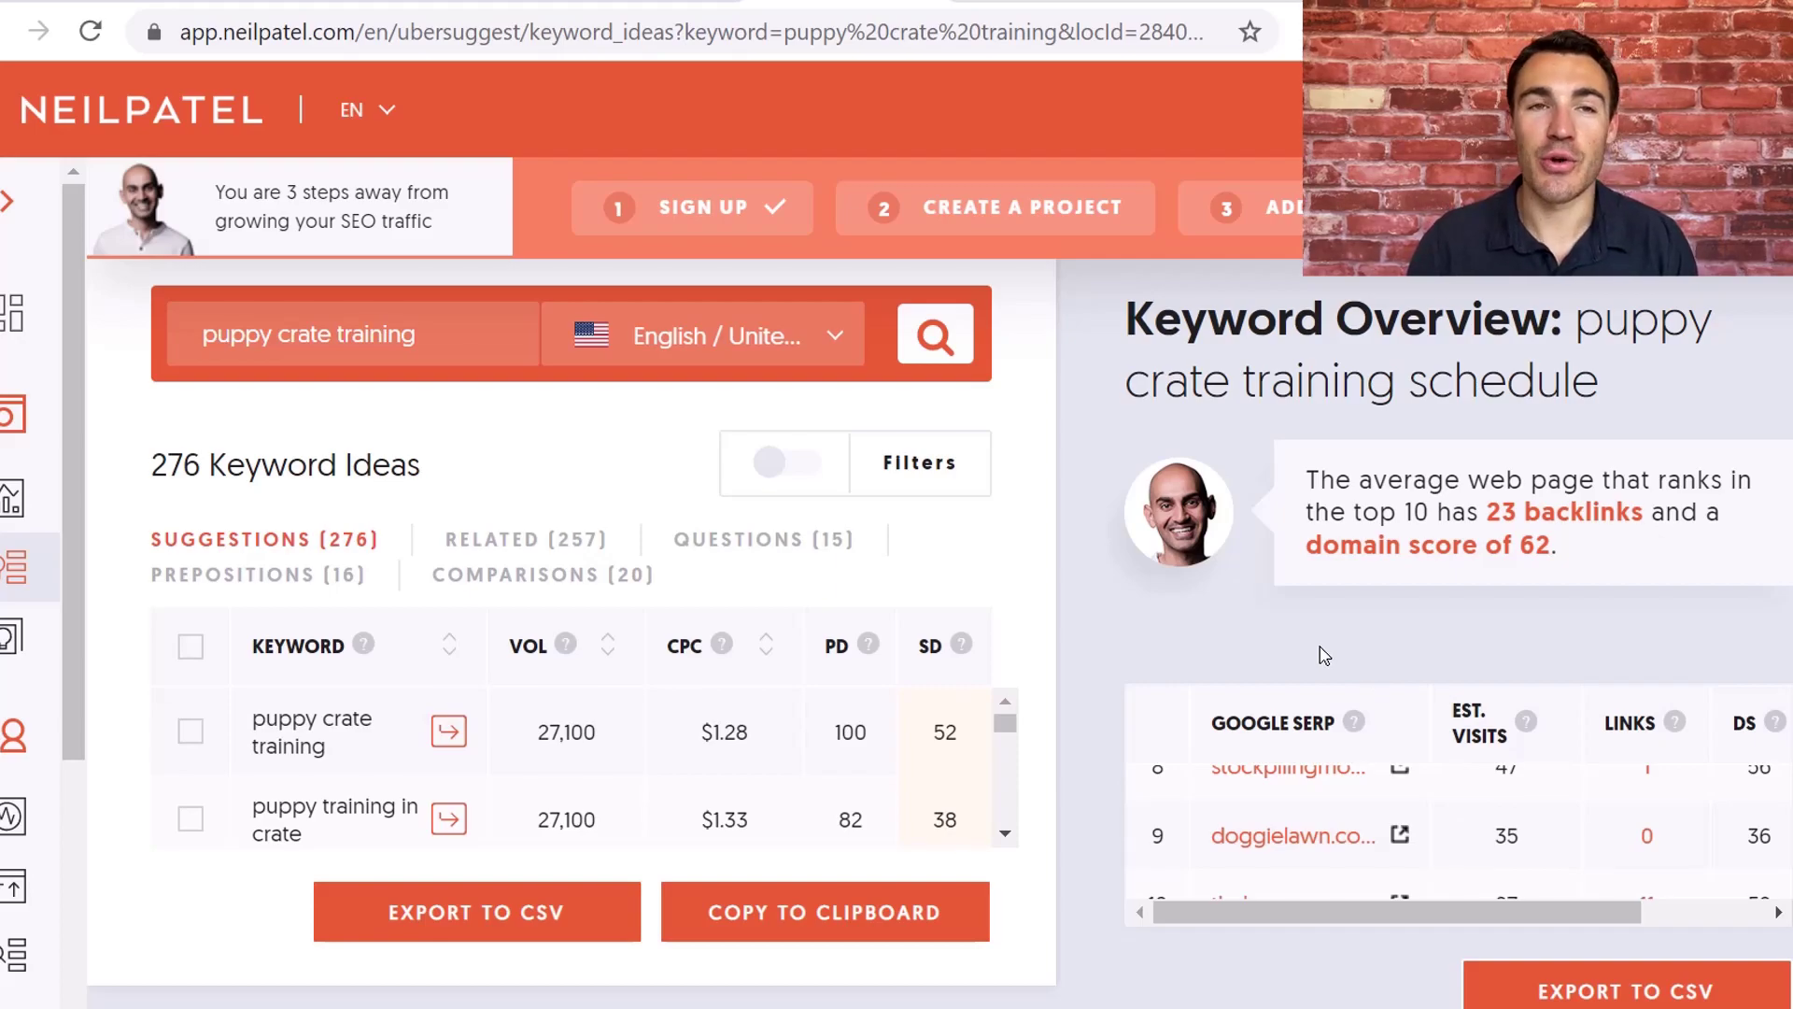
{"action": "left_click_drag", "start_coordinate": [1583, 366], "coordinate": [1578, 338]}
{"action": "left_click", "coordinate": [1597, 381]}
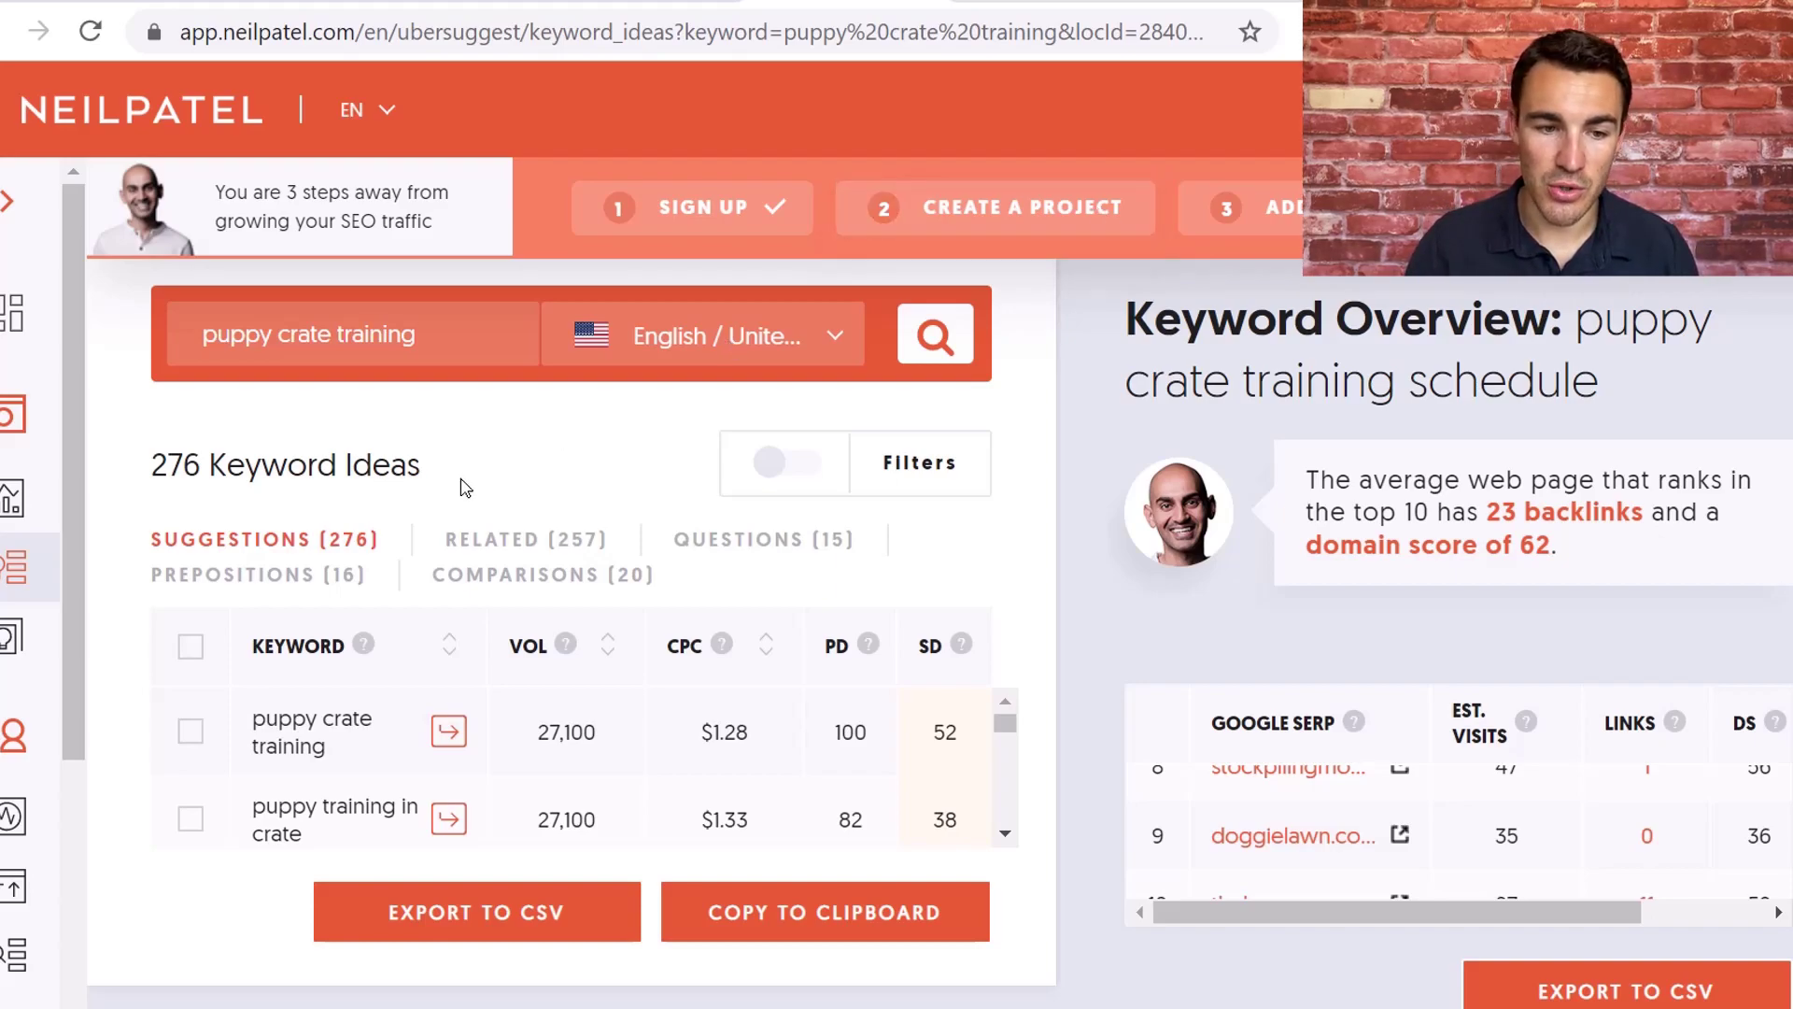
Return to the puppy crate training overview and compare the volume and SEO difficulty of its suggested keywords.
{"action": "left_click", "coordinate": [4, 32]}
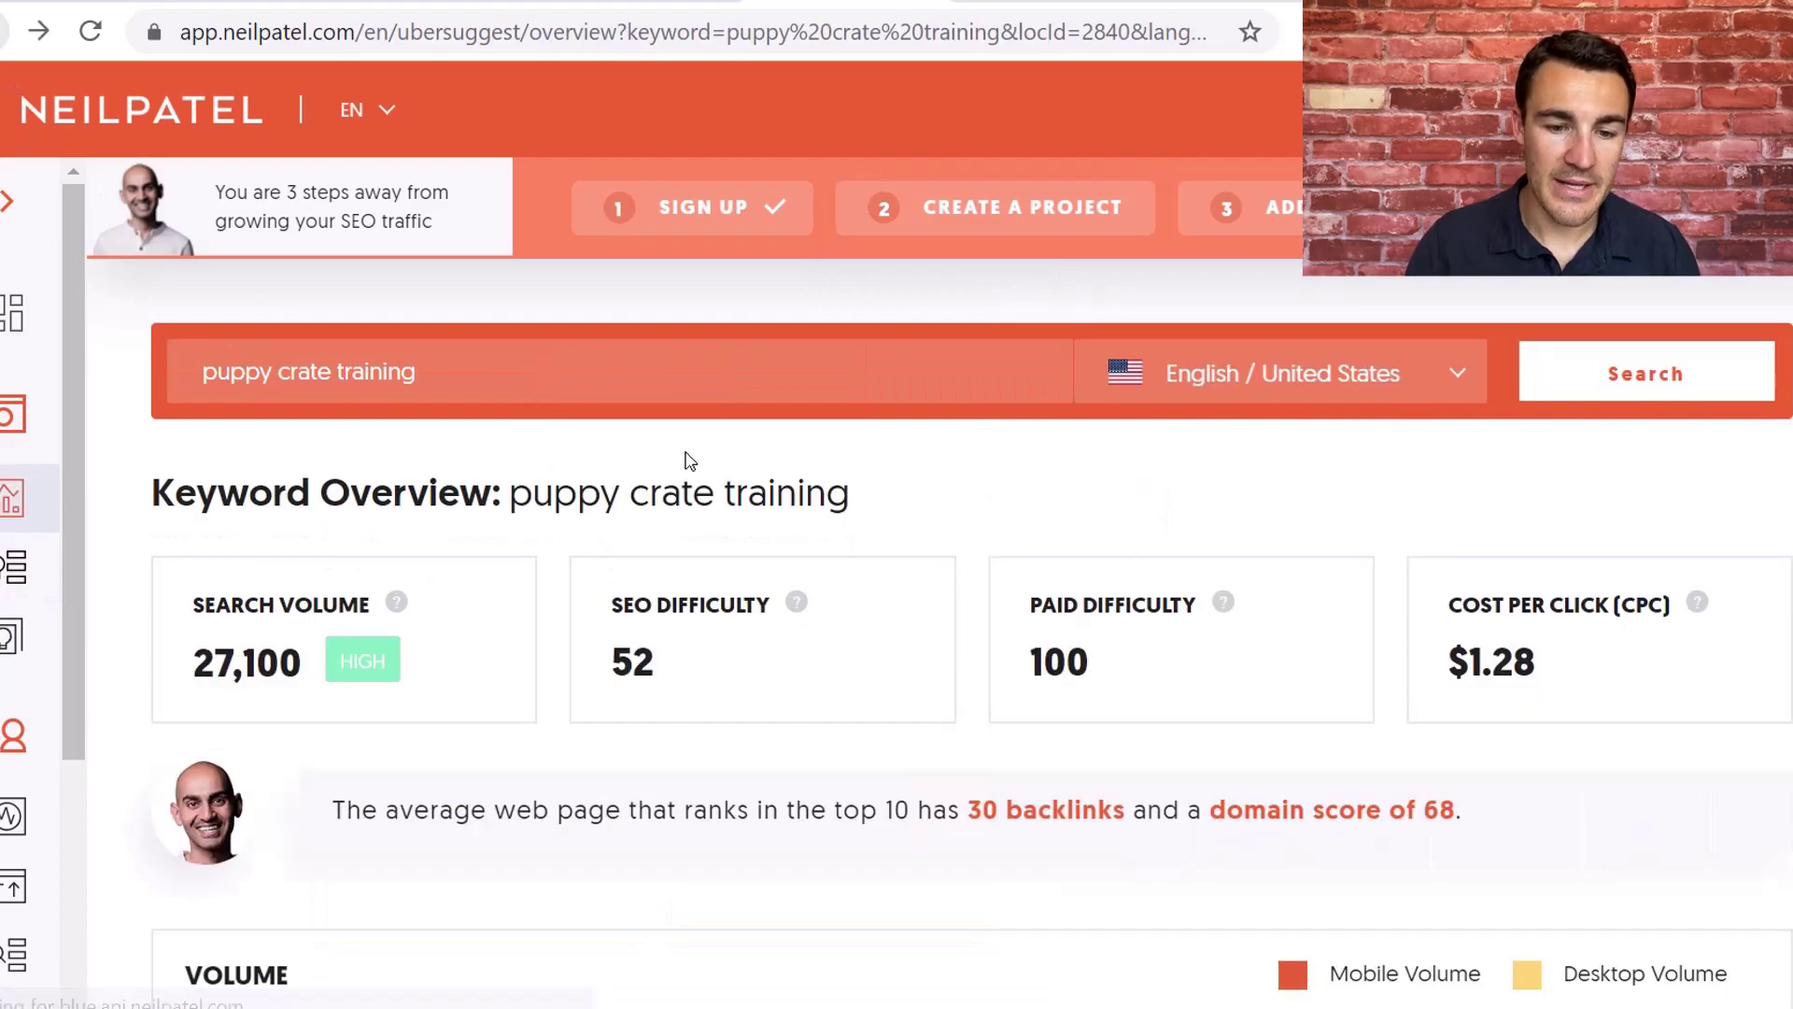
{"action": "scroll", "coordinate": [860, 533], "scroll_direction": "down", "scroll_amount": 3}
{"action": "scroll", "coordinate": [861, 537], "scroll_direction": "down", "scroll_amount": 10}
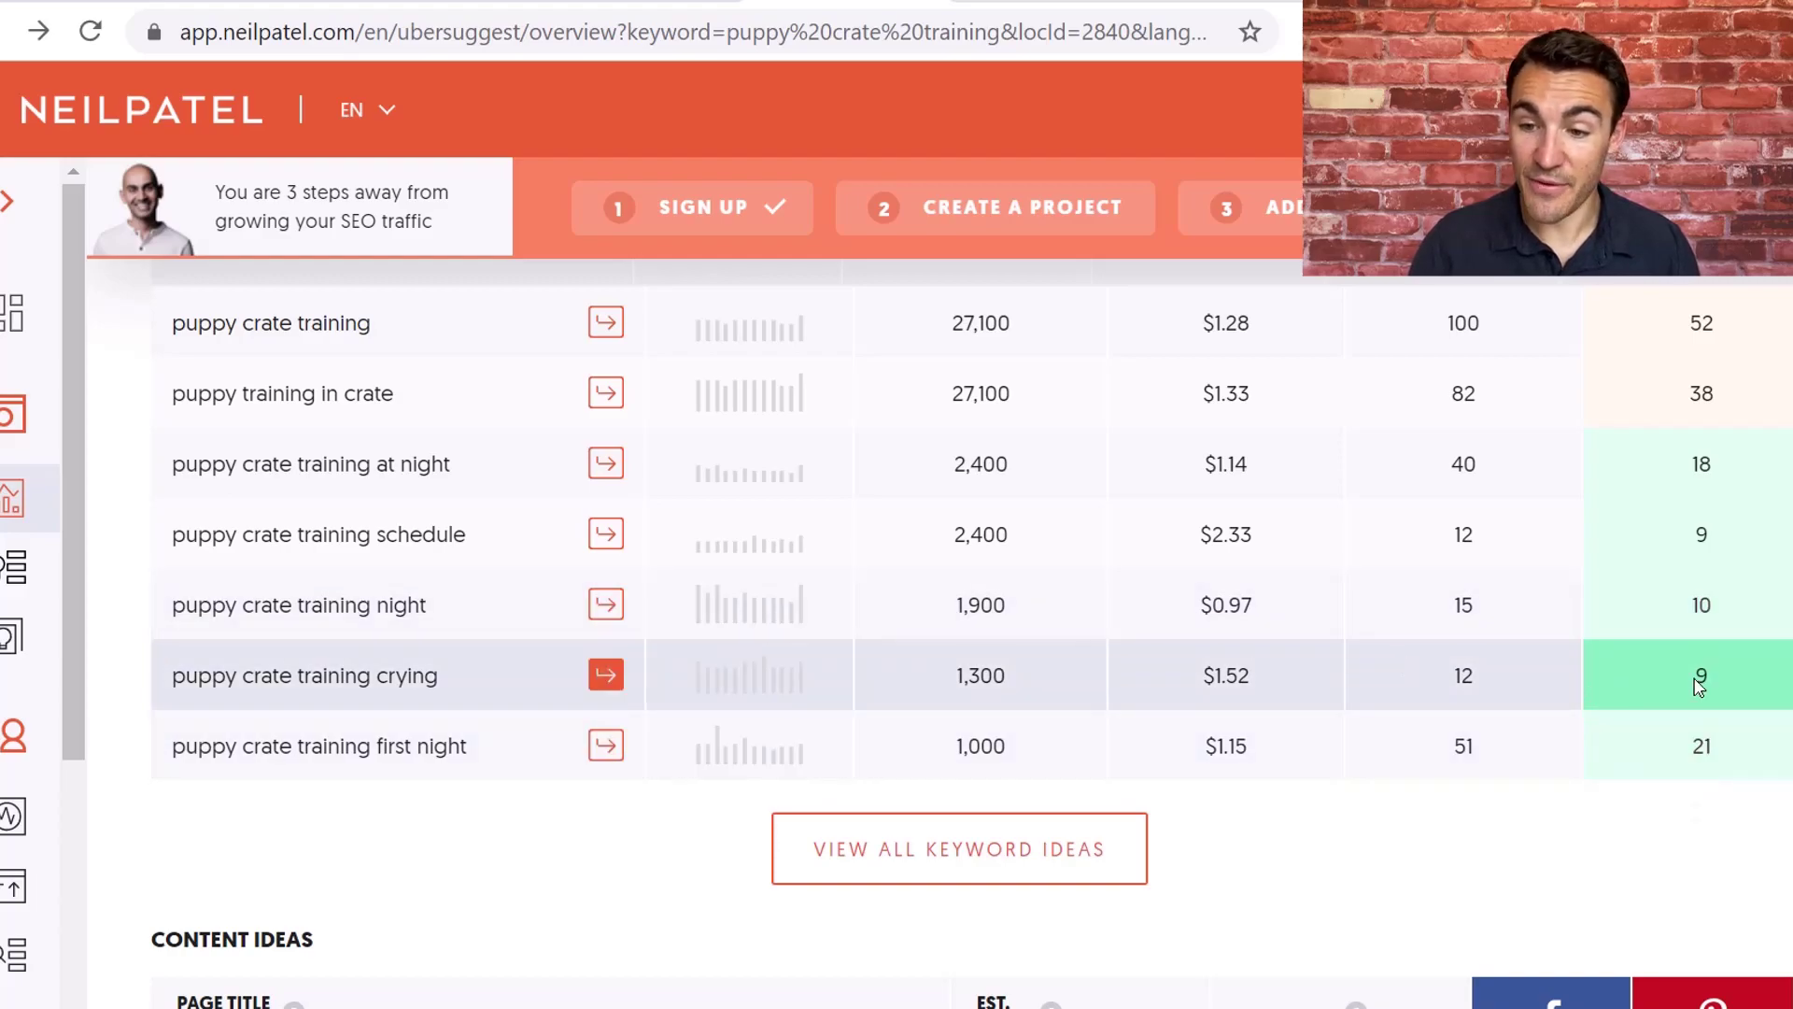
{"action": "scroll", "coordinate": [1697, 687], "scroll_direction": "up", "scroll_amount": 1}
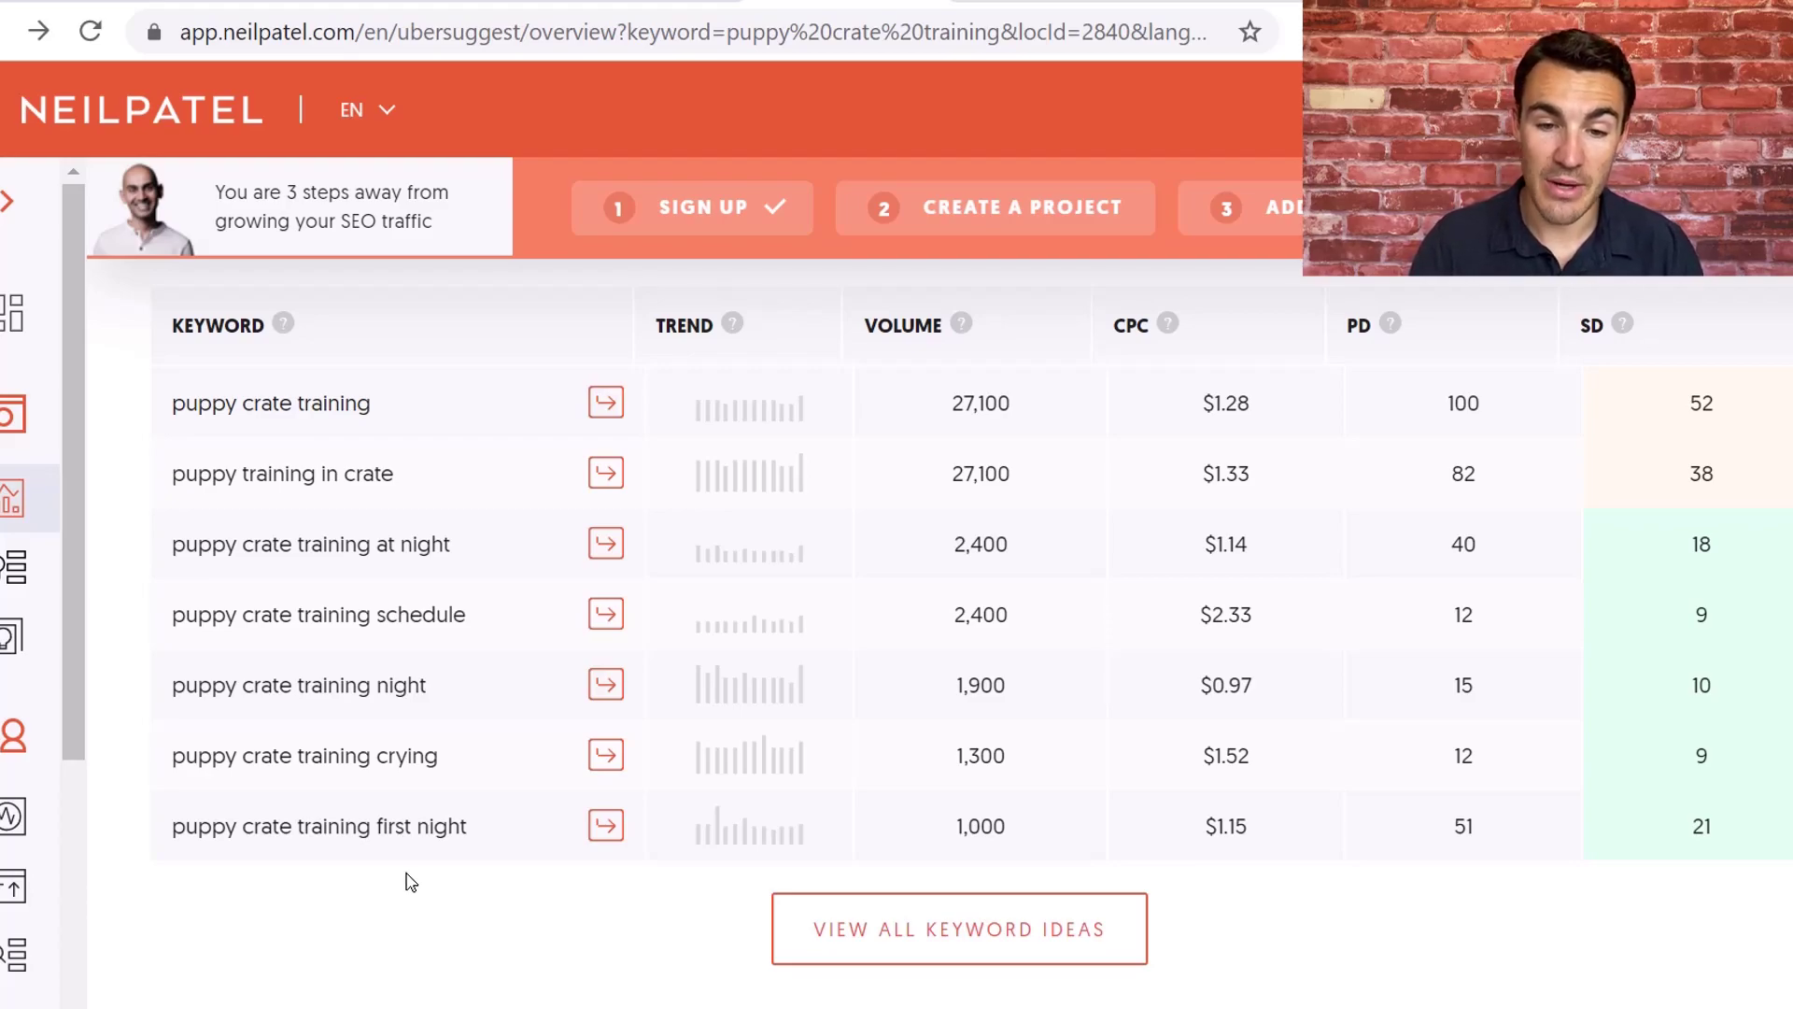
{"action": "scroll", "coordinate": [411, 883], "scroll_direction": "up", "scroll_amount": 3}
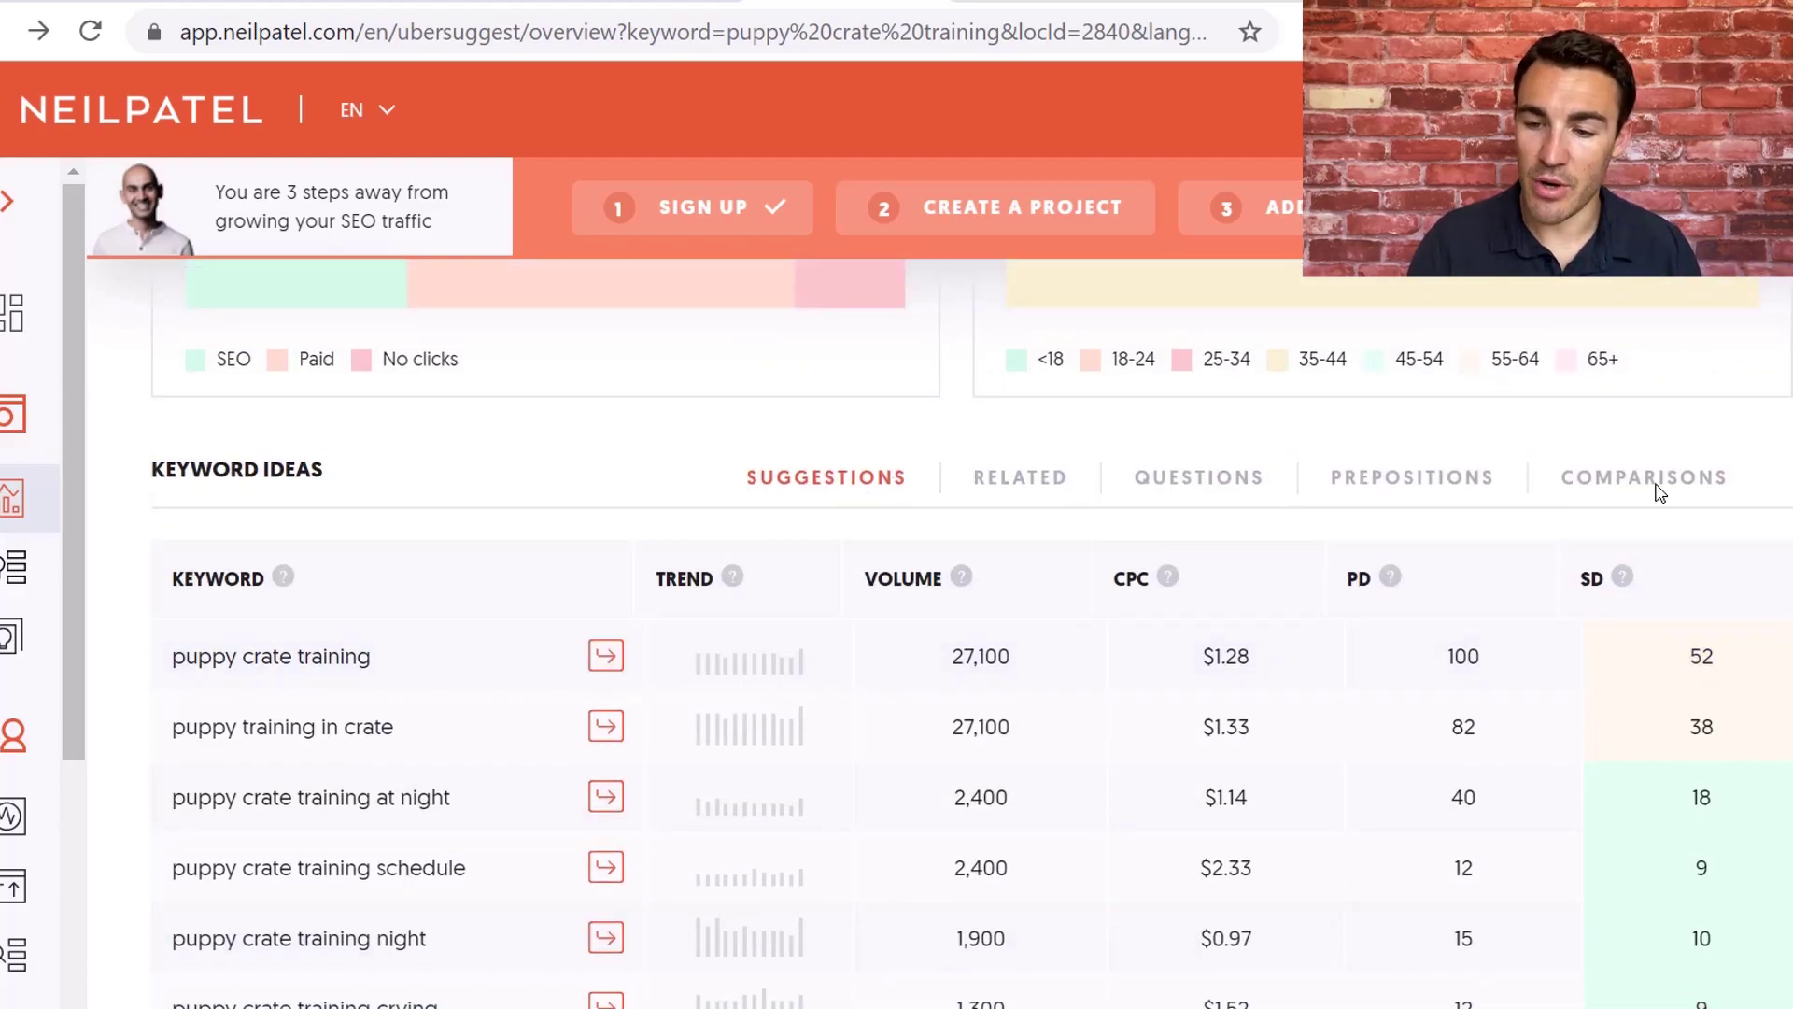
{"action": "scroll", "coordinate": [601, 402], "scroll_direction": "up", "scroll_amount": 10}
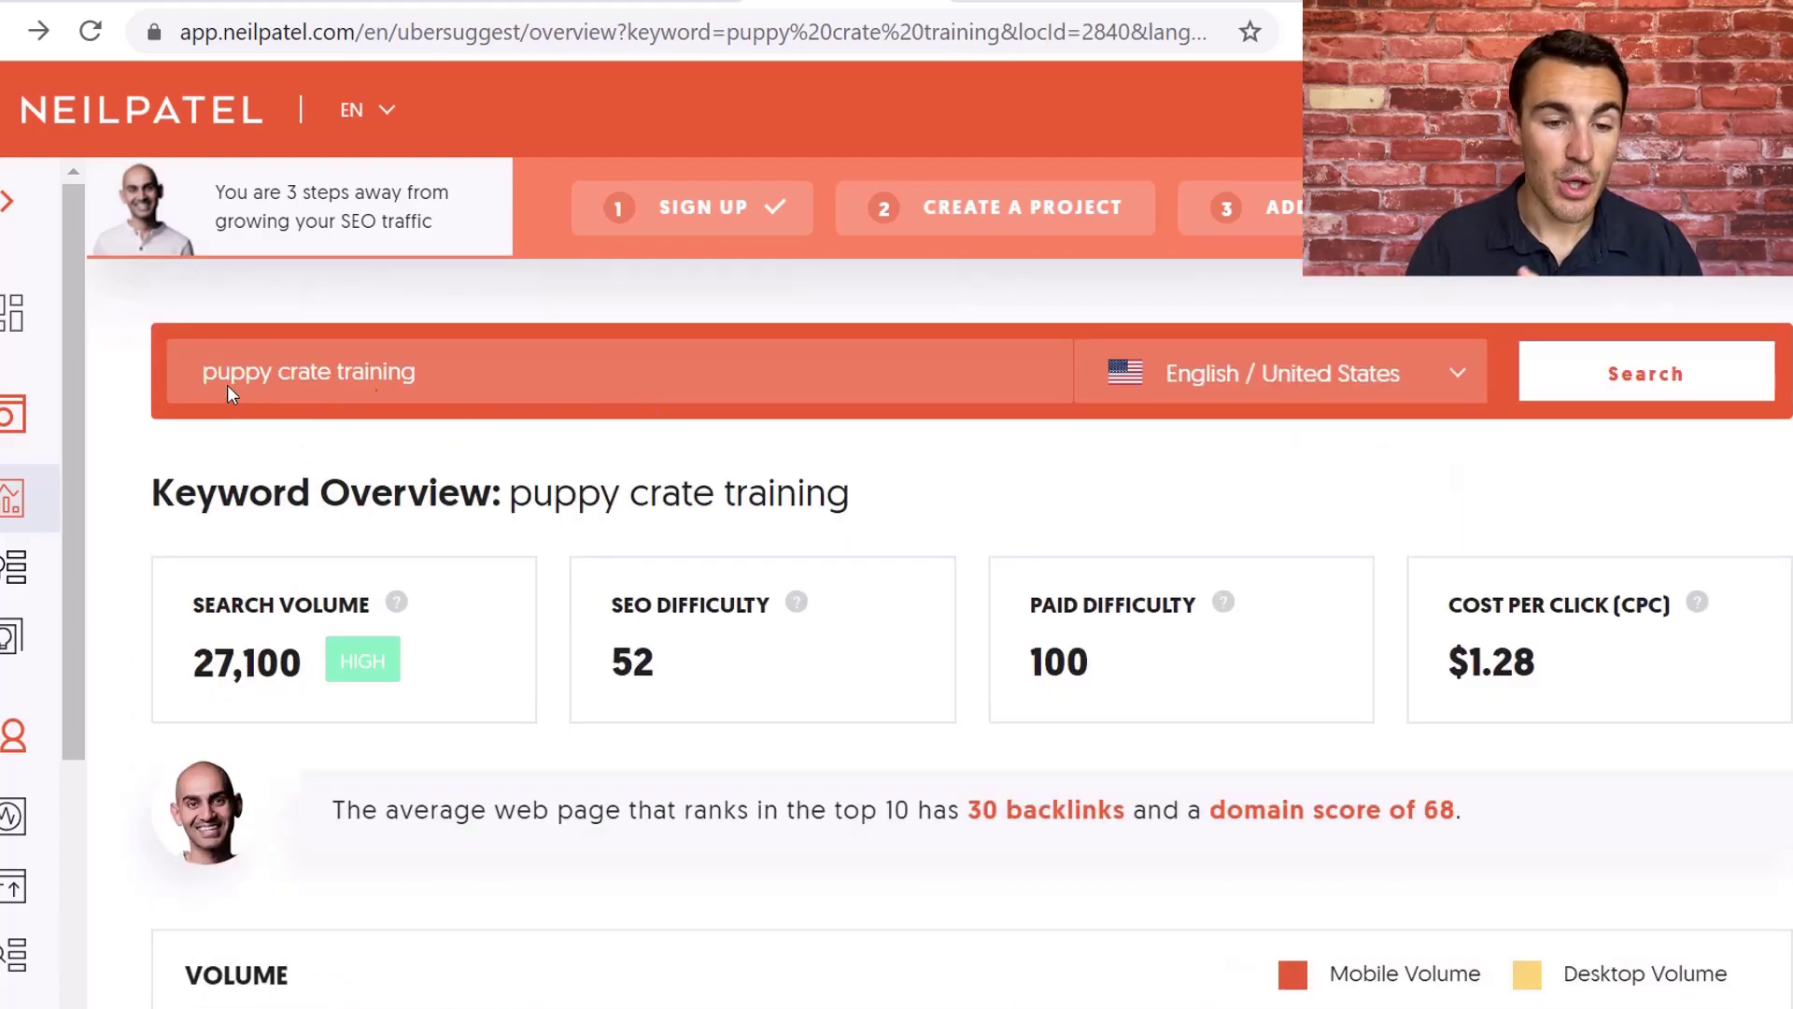
{"action": "scroll", "coordinate": [495, 386], "scroll_direction": "down", "scroll_amount": 10}
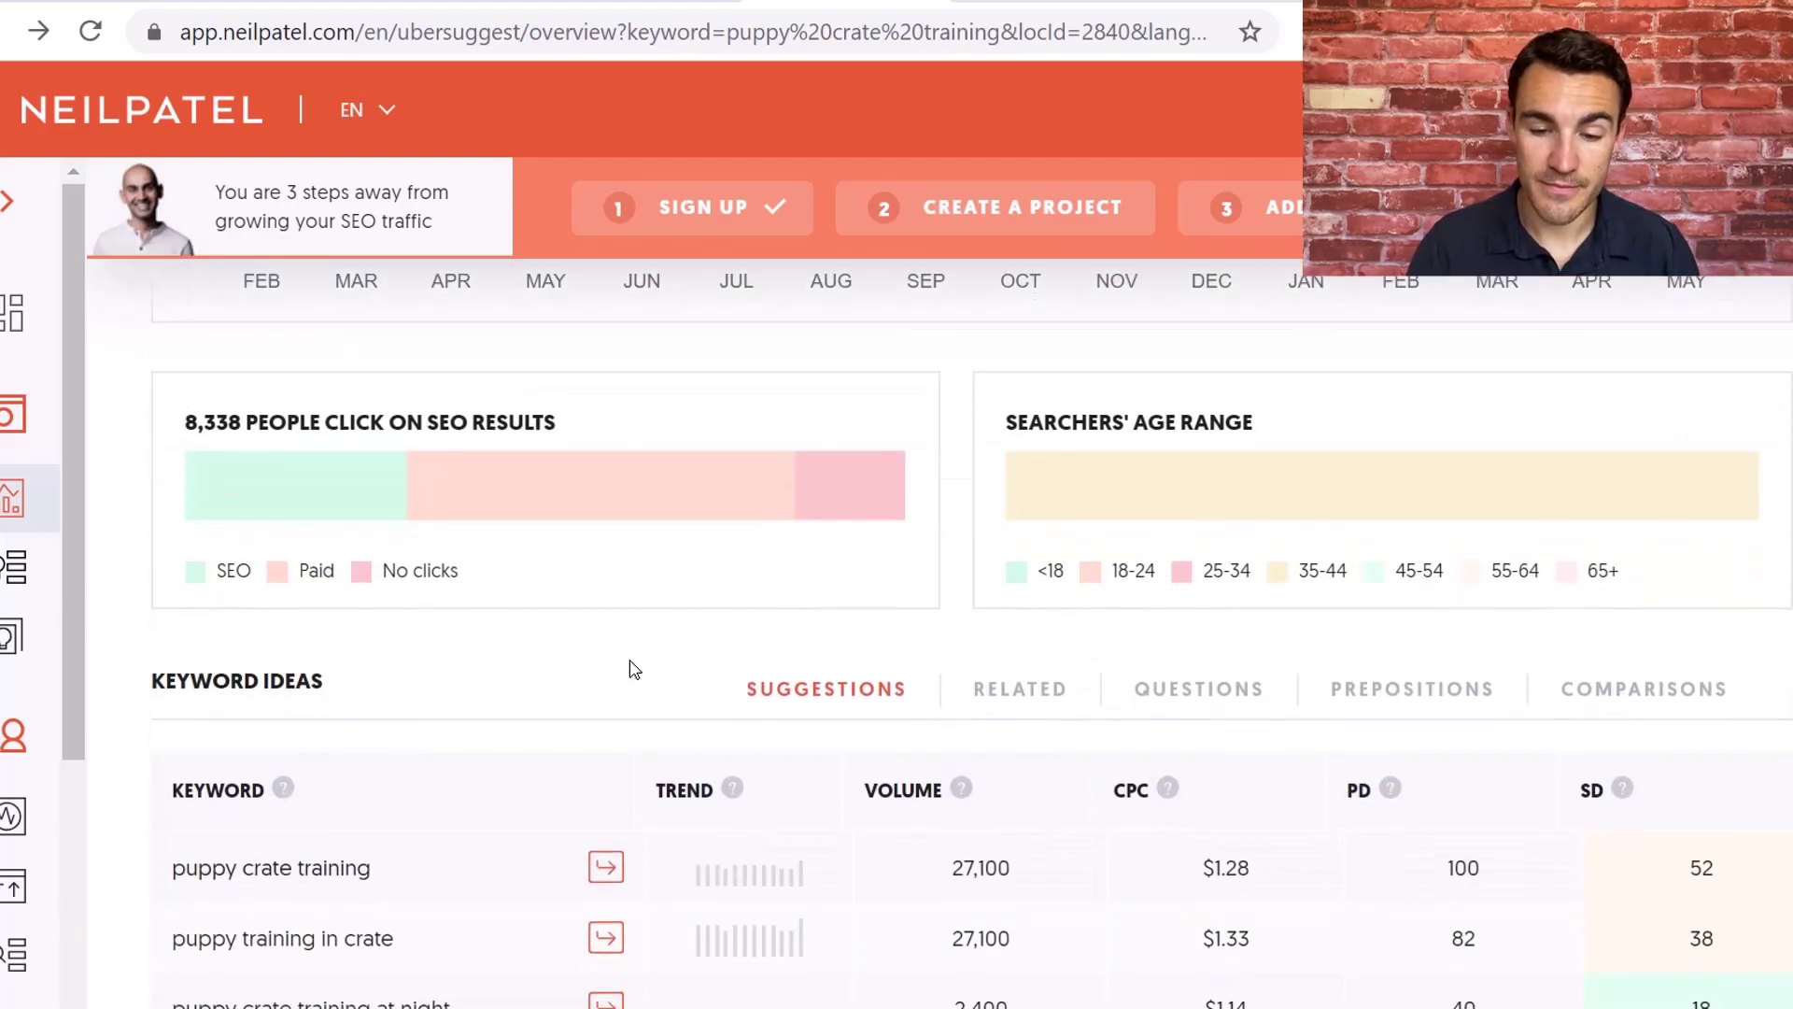
{"action": "scroll", "coordinate": [524, 760], "scroll_direction": "down", "scroll_amount": 2}
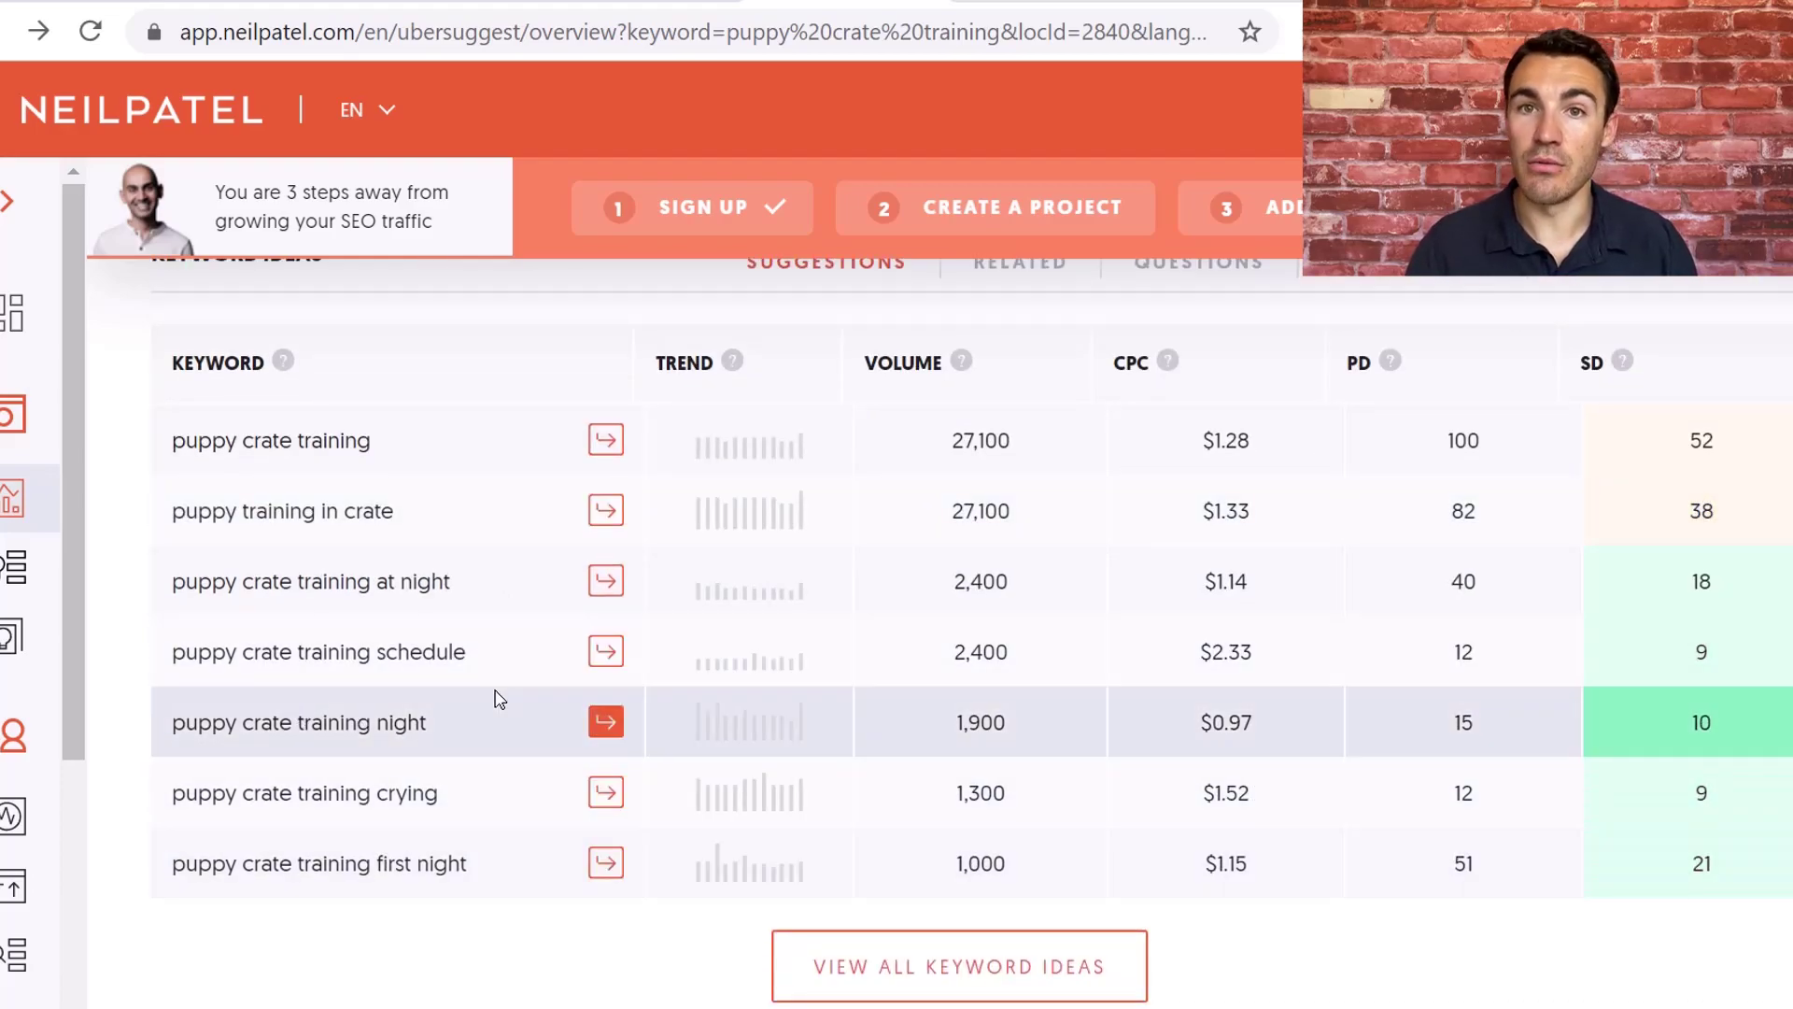
Show the related keyword ideas for puppy crate training and review their volume and SEO difficulty.
{"action": "scroll", "coordinate": [494, 699], "scroll_direction": "up", "scroll_amount": 5}
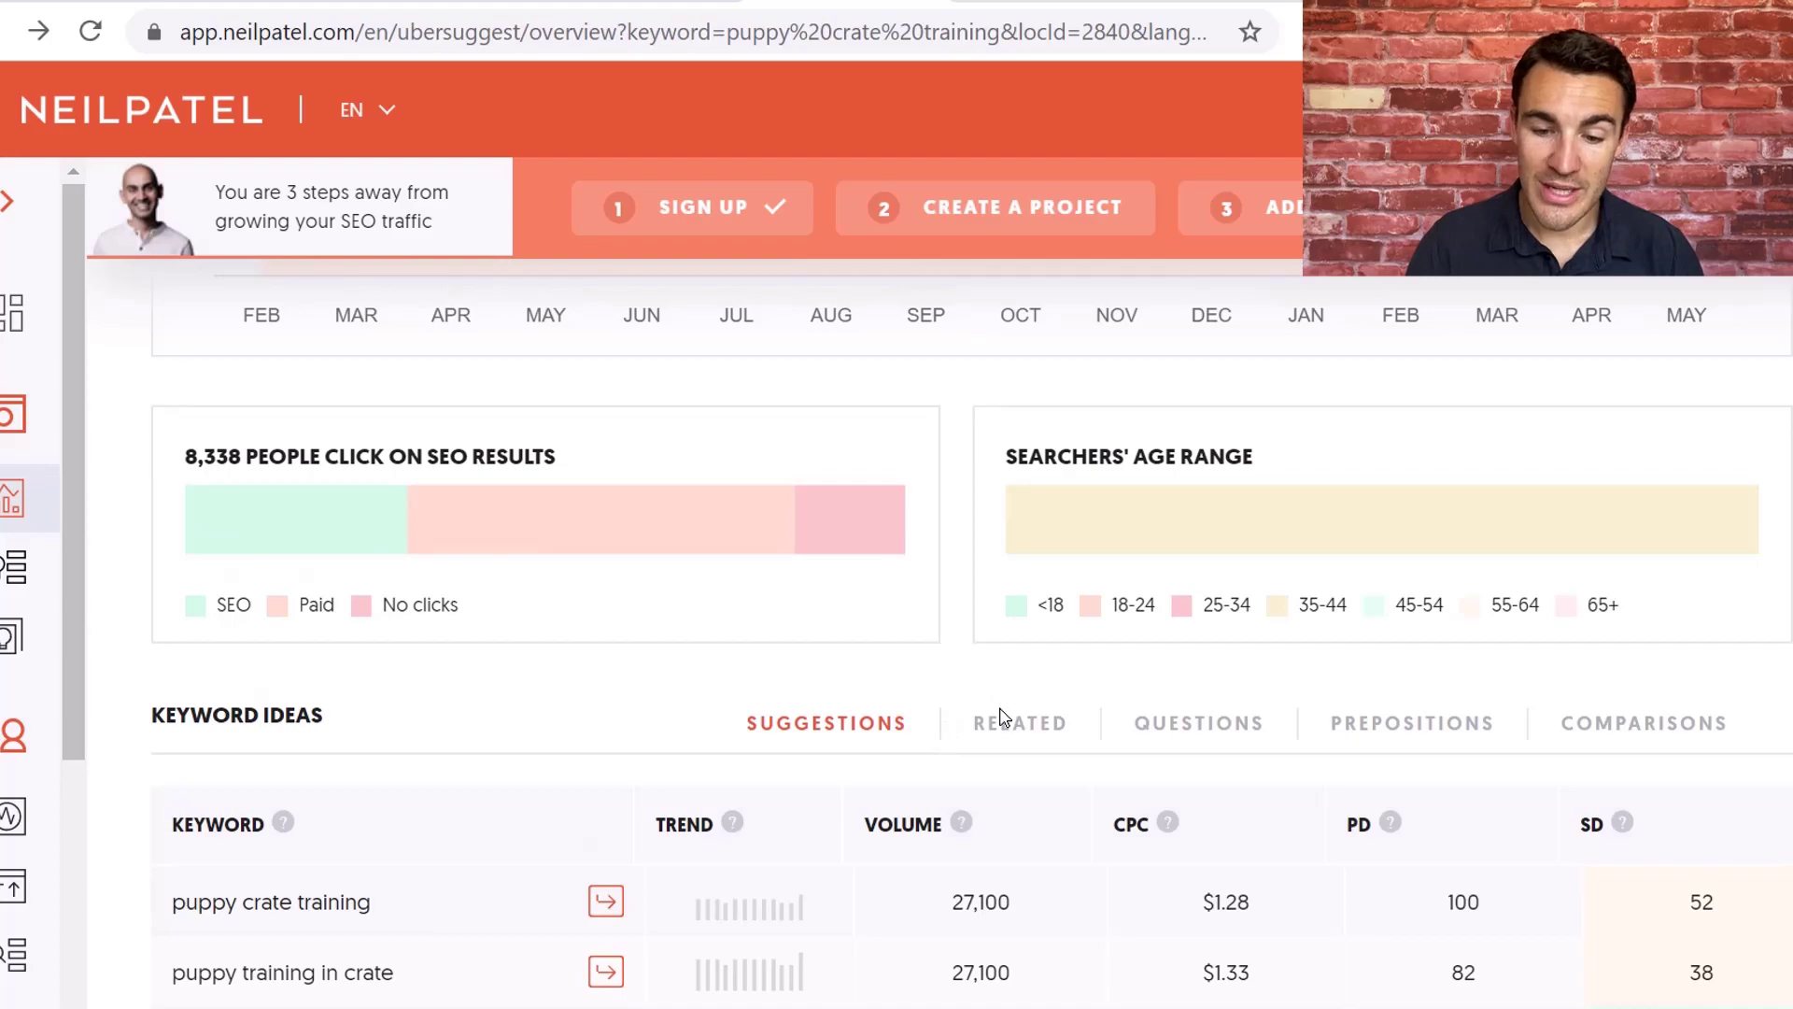
{"action": "scroll", "coordinate": [999, 721], "scroll_direction": "down", "scroll_amount": 10}
{"action": "scroll", "coordinate": [934, 653], "scroll_direction": "up", "scroll_amount": 5}
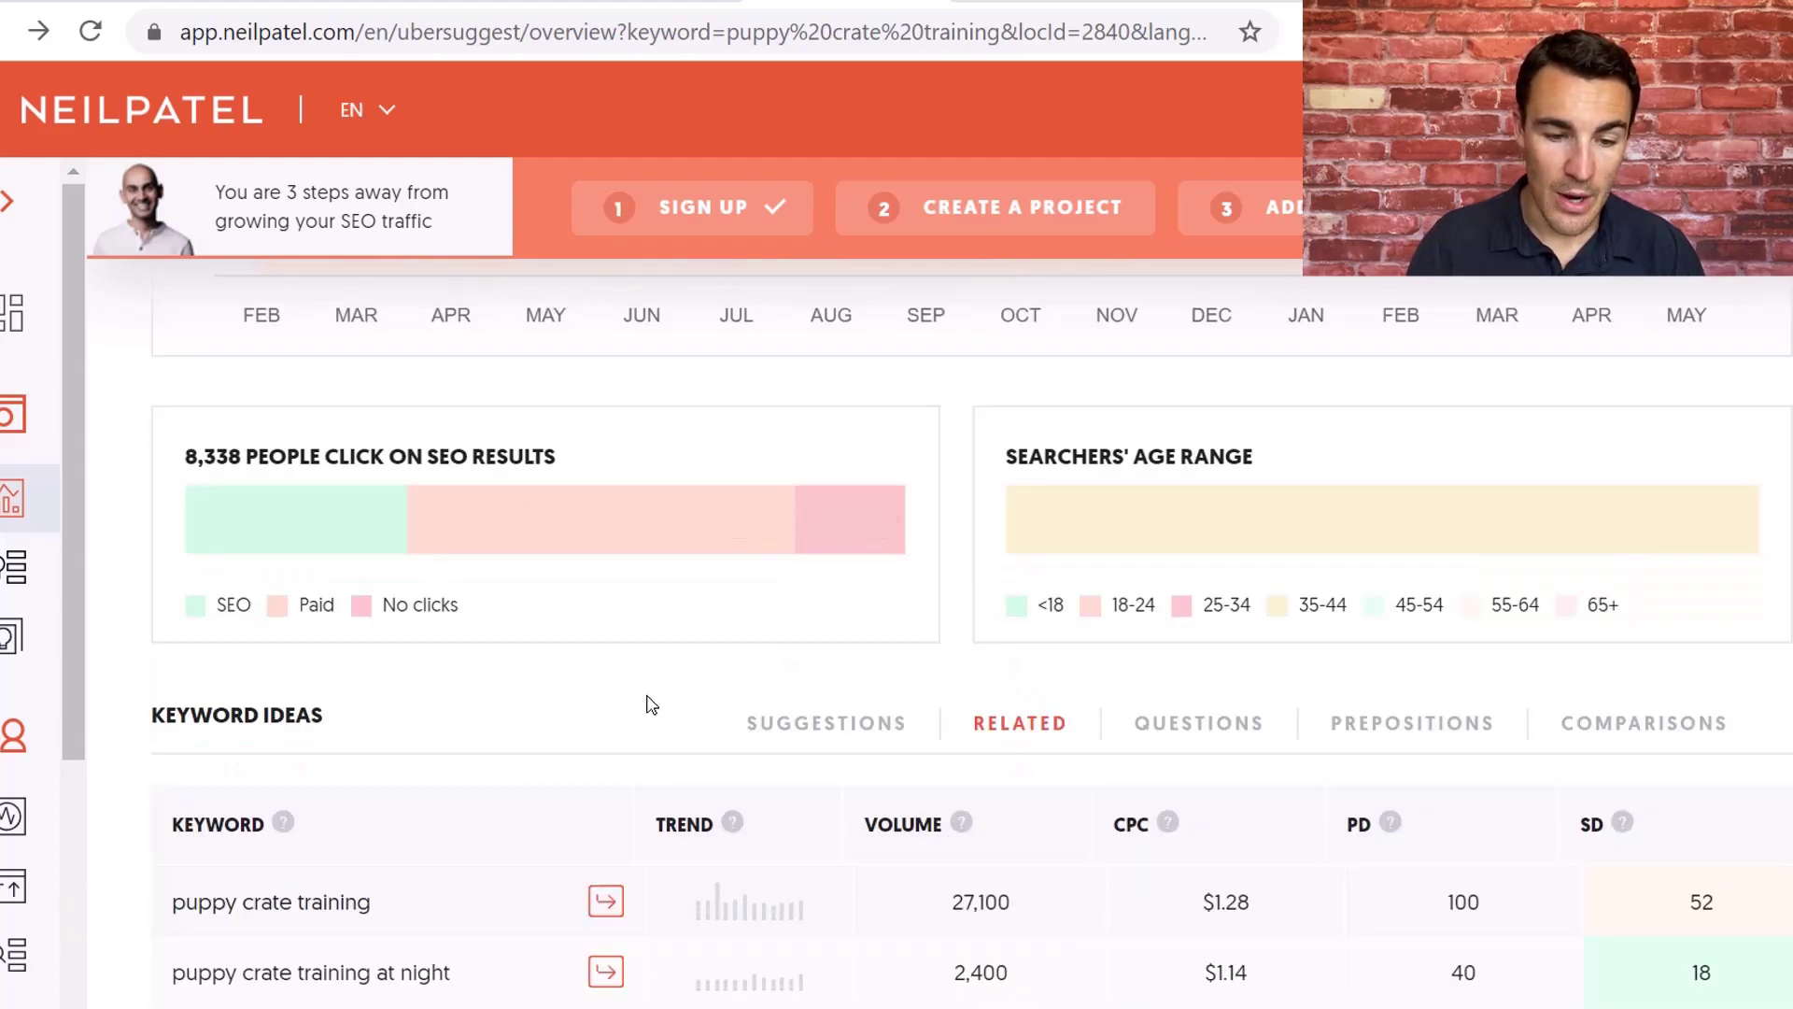
{"action": "scroll", "coordinate": [648, 704], "scroll_direction": "down", "scroll_amount": 2}
{"action": "scroll", "coordinate": [651, 705], "scroll_direction": "down", "scroll_amount": 2}
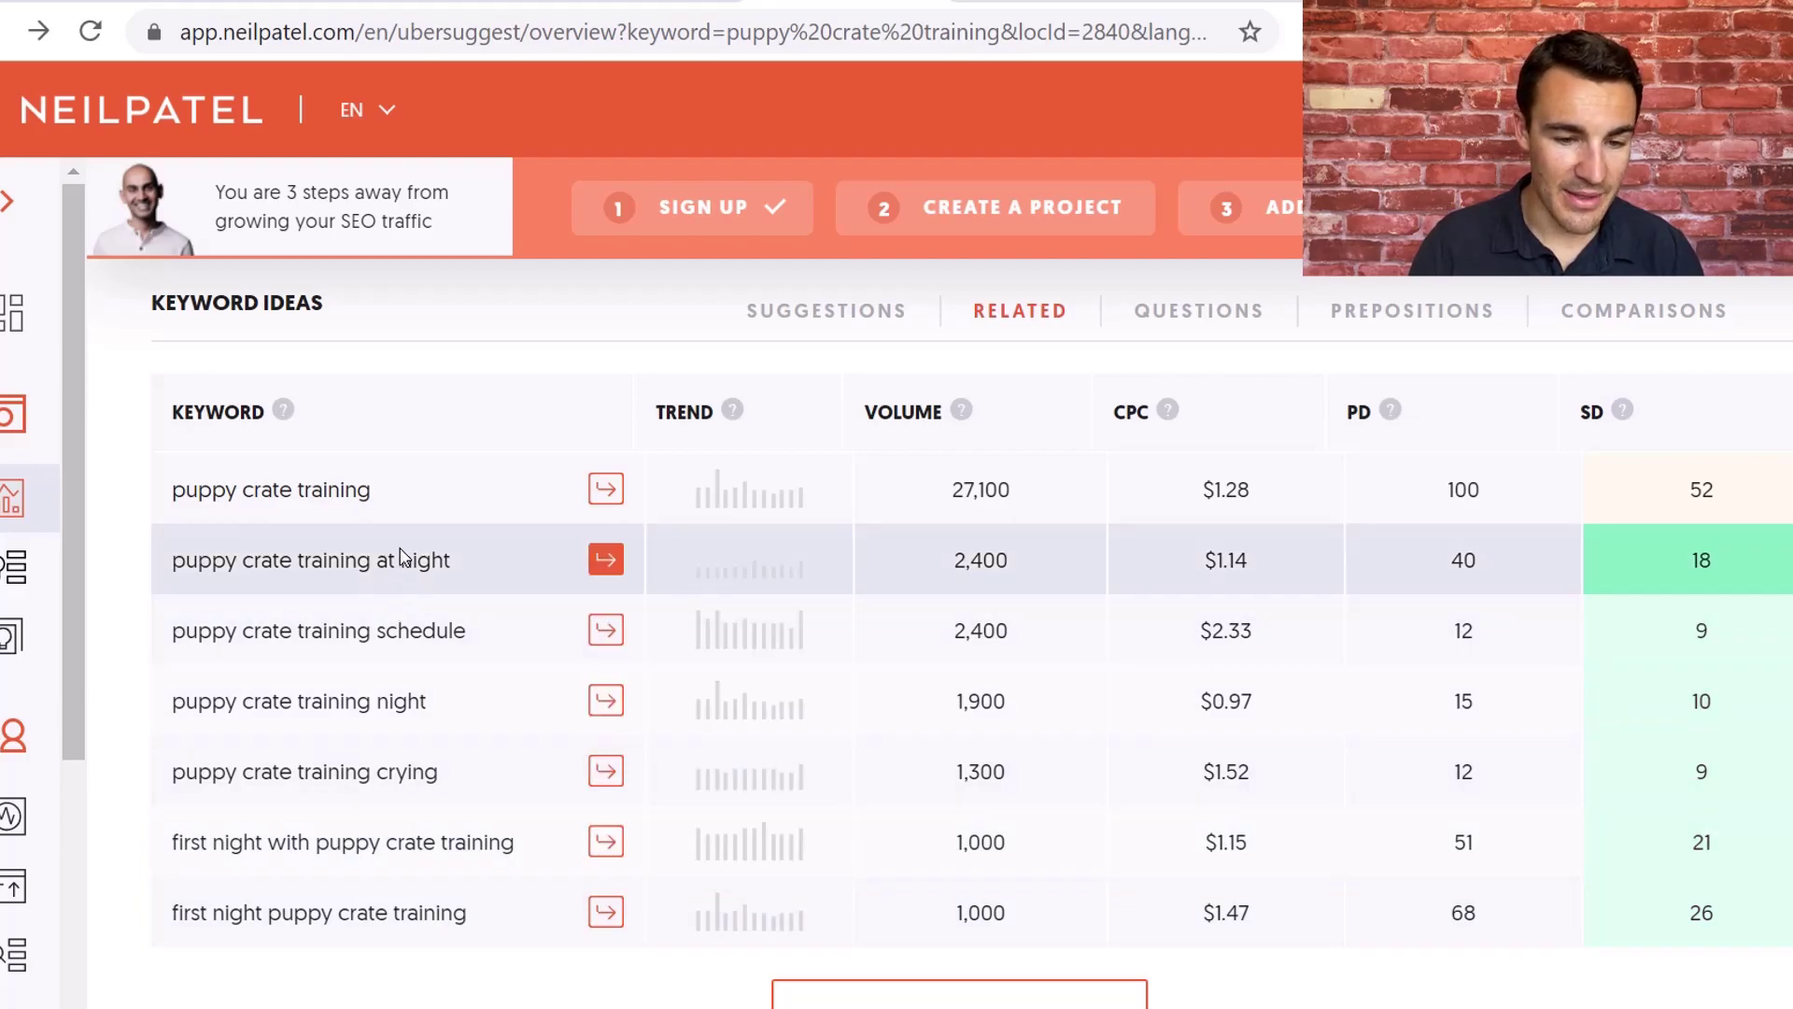
Go through the question, preposition and comparison keyword ideas for puppy crate training, ending back on the suggestions.
{"action": "left_click", "coordinate": [1175, 318]}
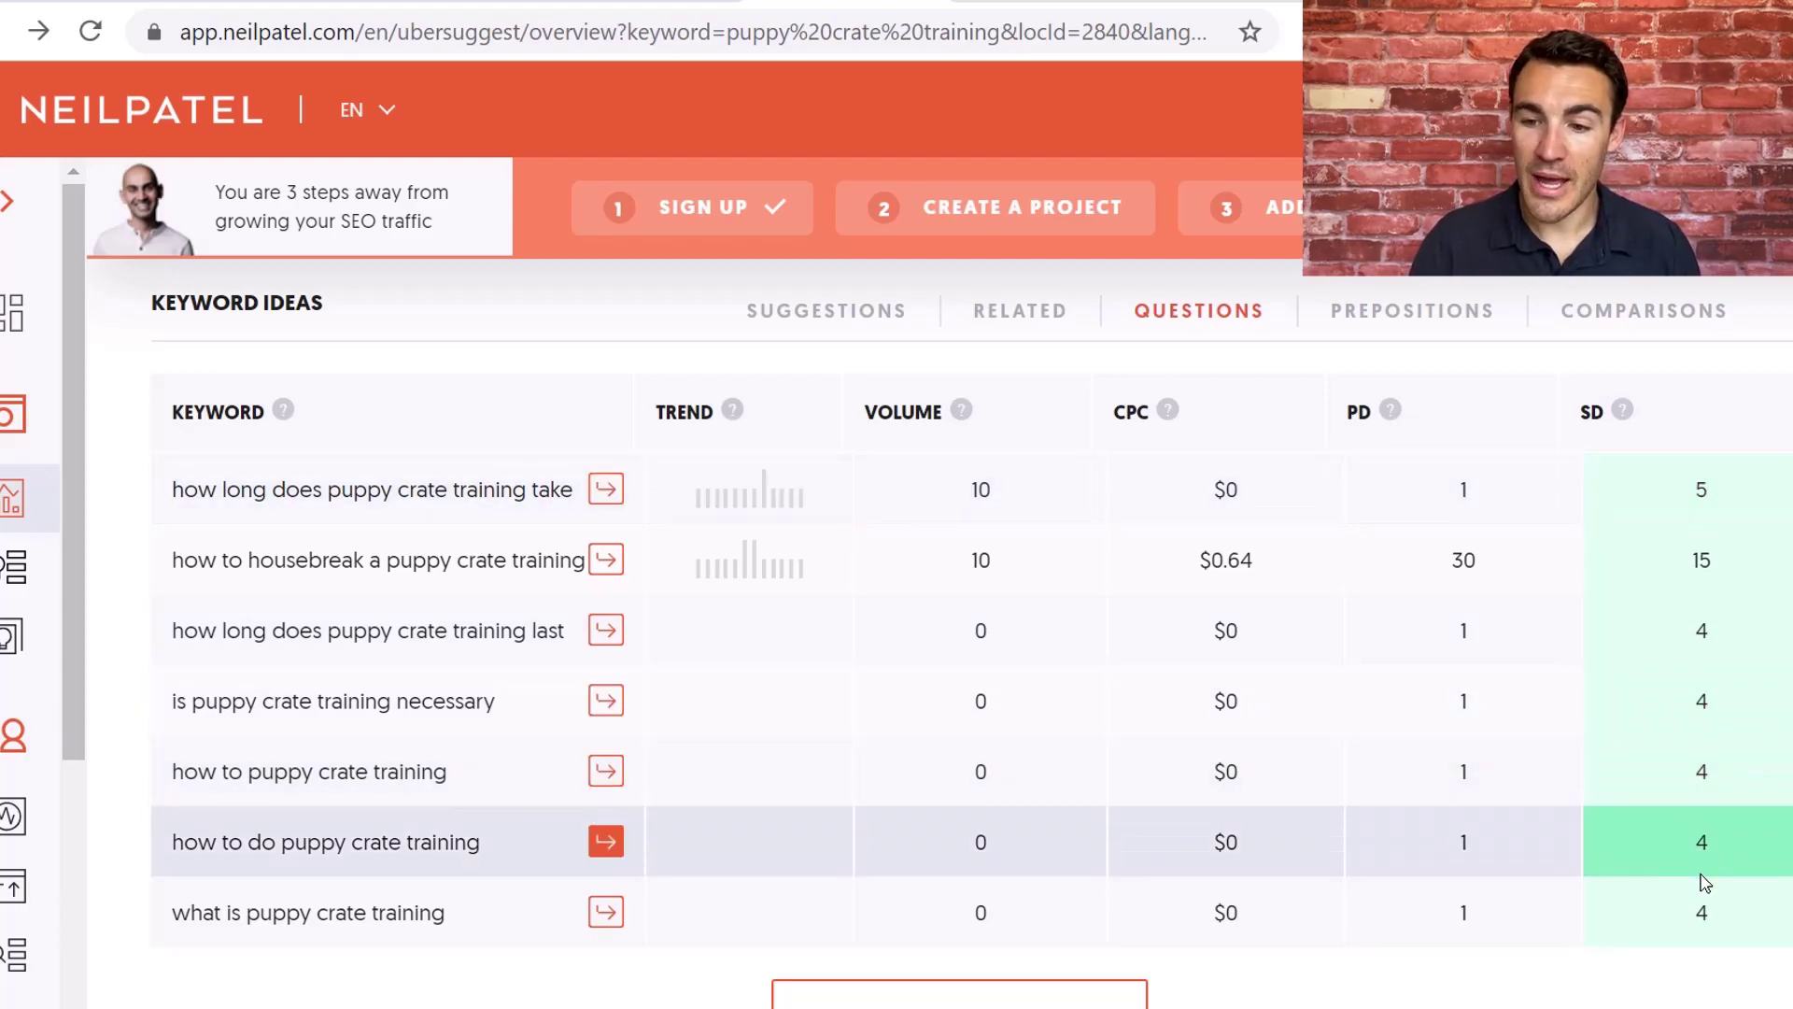
{"action": "left_click", "coordinate": [1418, 314]}
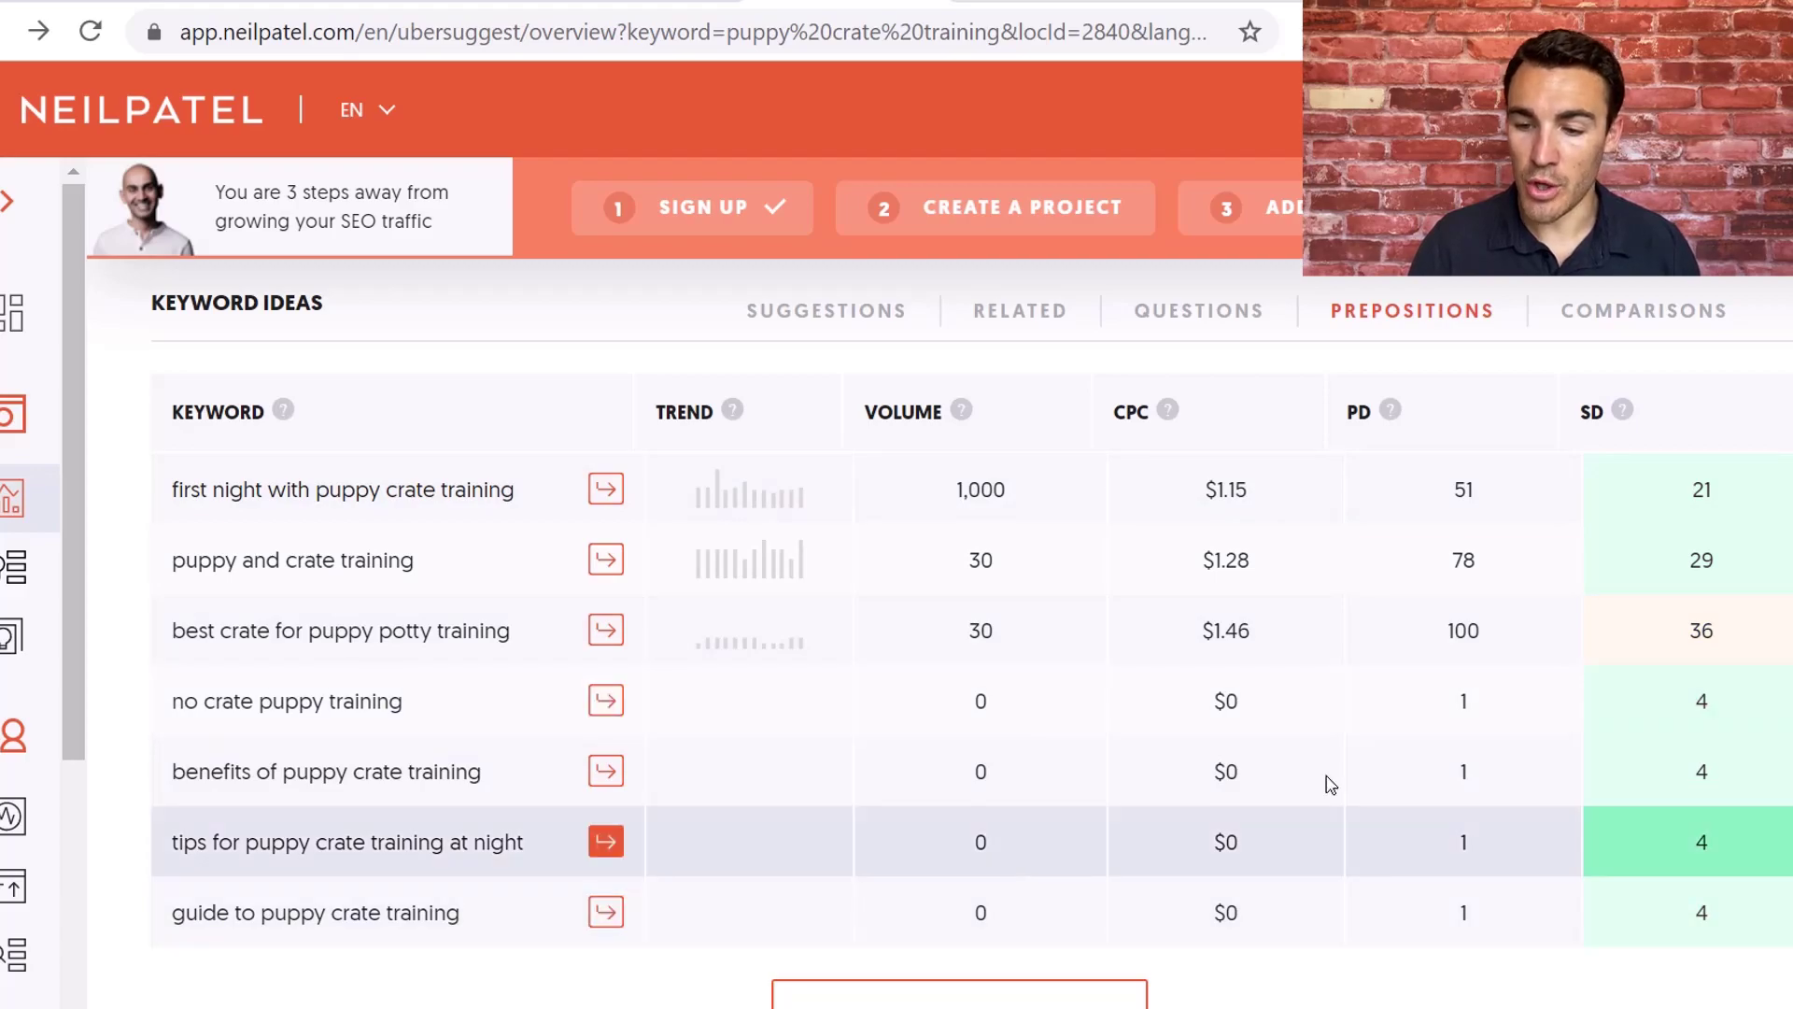
{"action": "left_click", "coordinate": [1671, 318]}
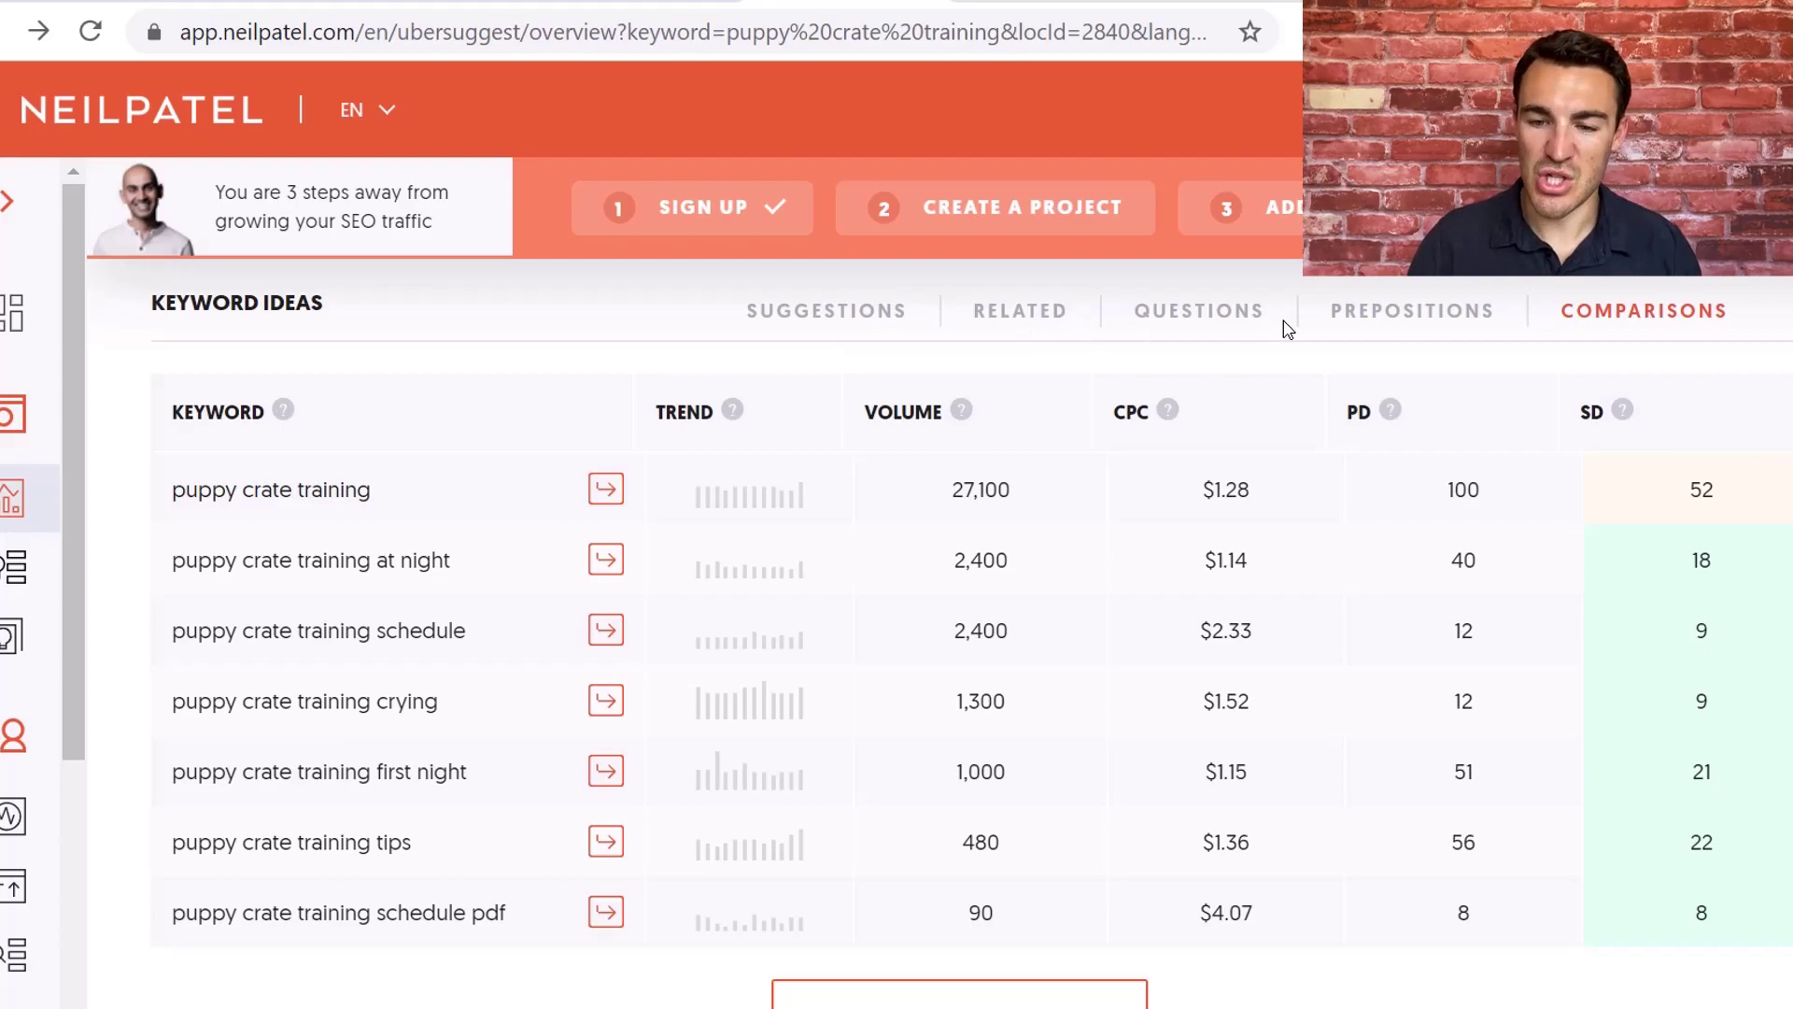
{"action": "left_click", "coordinate": [1176, 322]}
{"action": "left_click", "coordinate": [867, 322]}
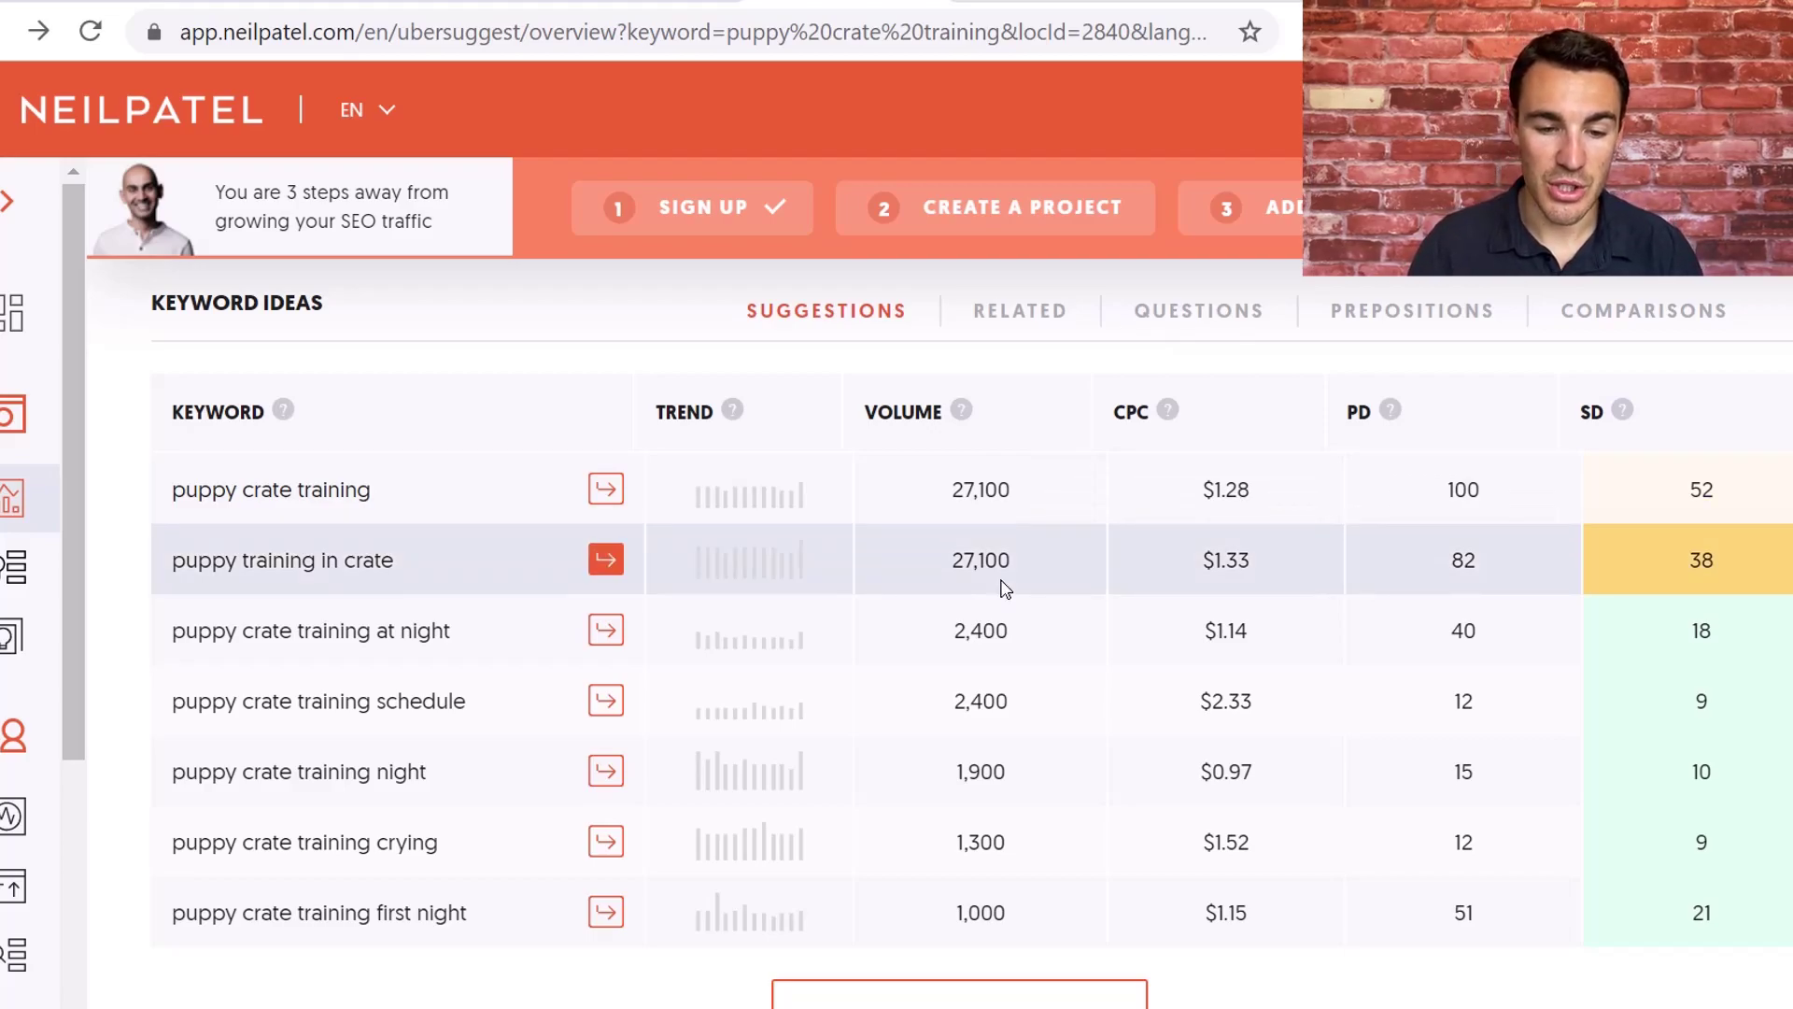
Select the searched keyword puppy crate training and review its suggested variations once more.
{"action": "scroll", "coordinate": [1003, 588], "scroll_direction": "up", "scroll_amount": 15}
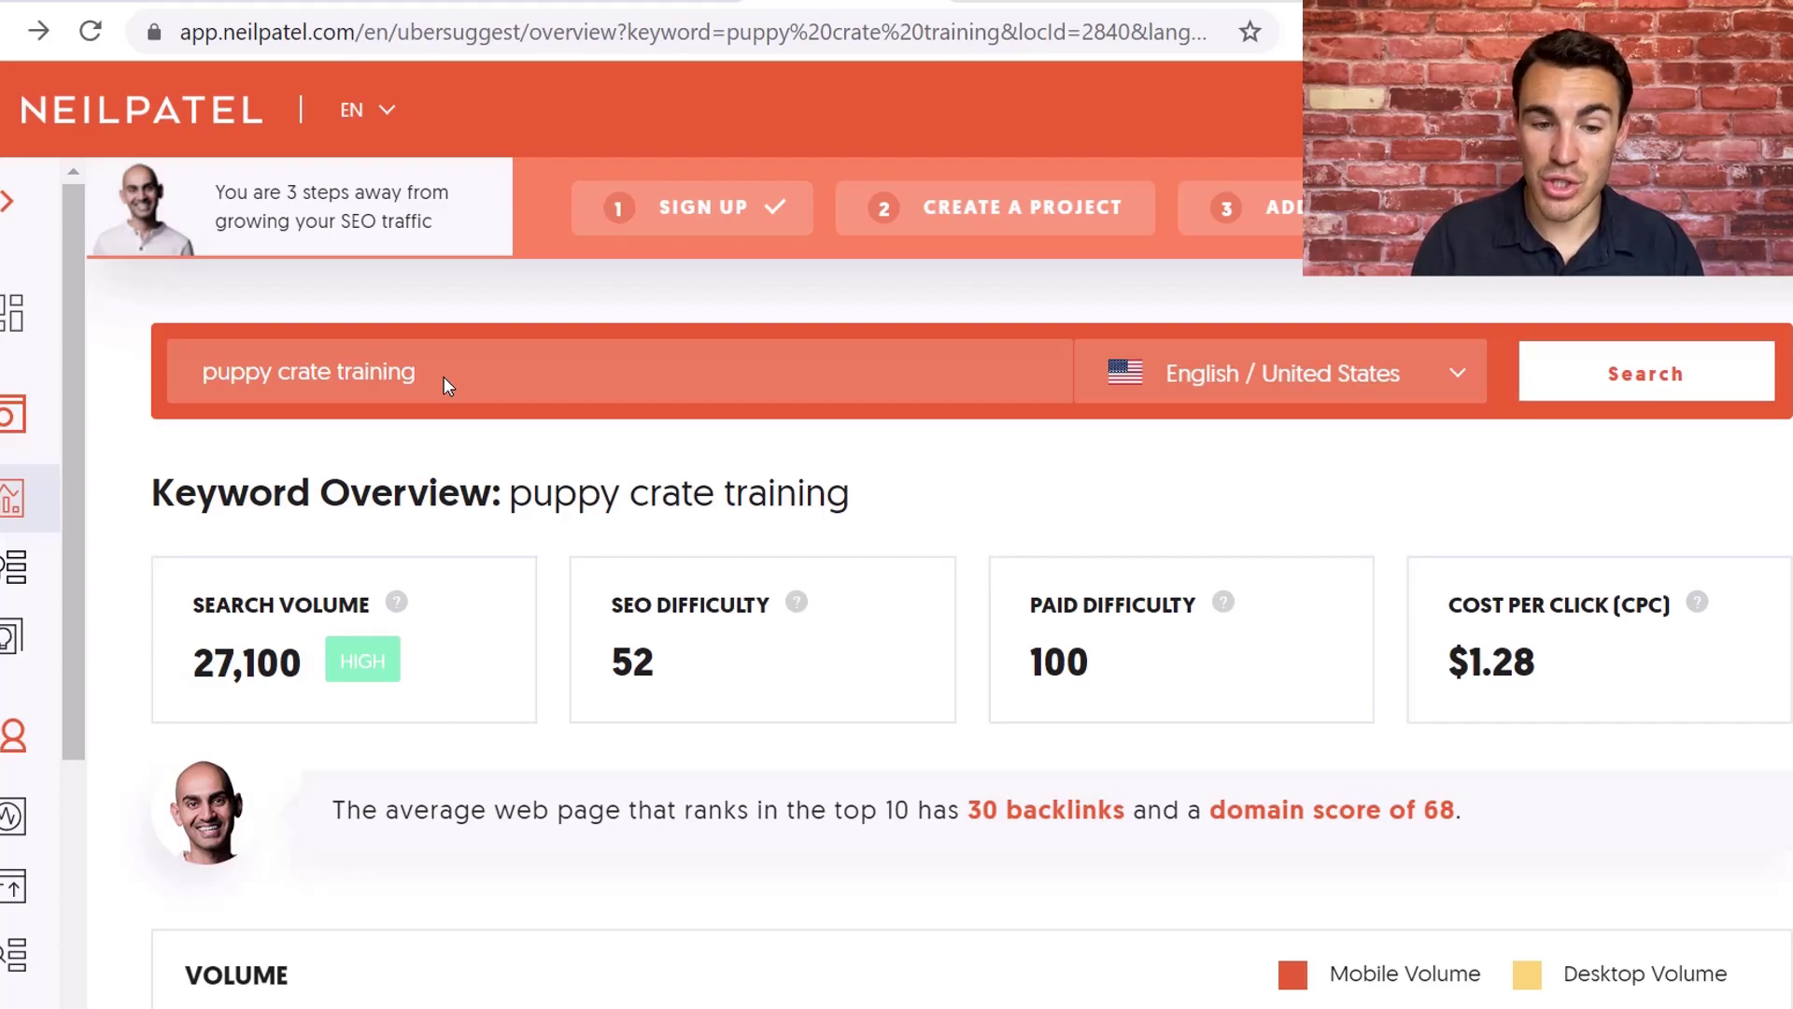
{"action": "left_click_drag", "start_coordinate": [445, 377], "coordinate": [202, 385]}
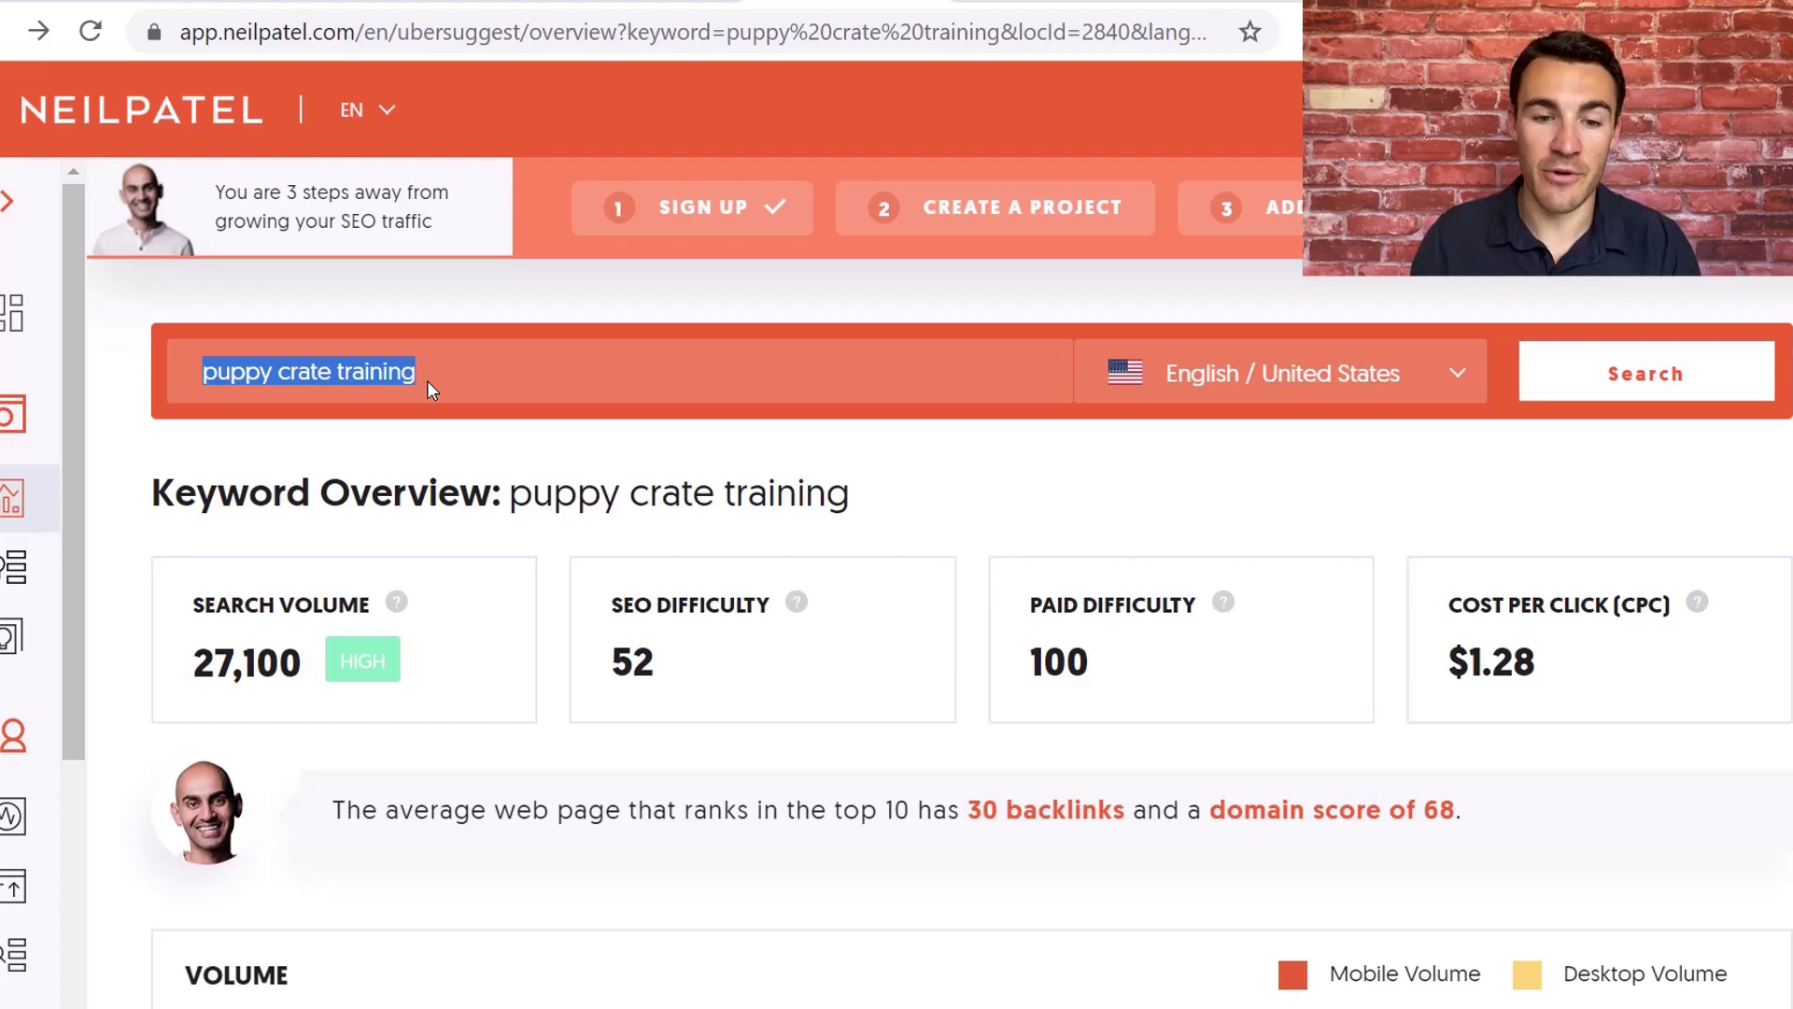
{"action": "scroll", "coordinate": [953, 508], "scroll_direction": "down", "scroll_amount": 10}
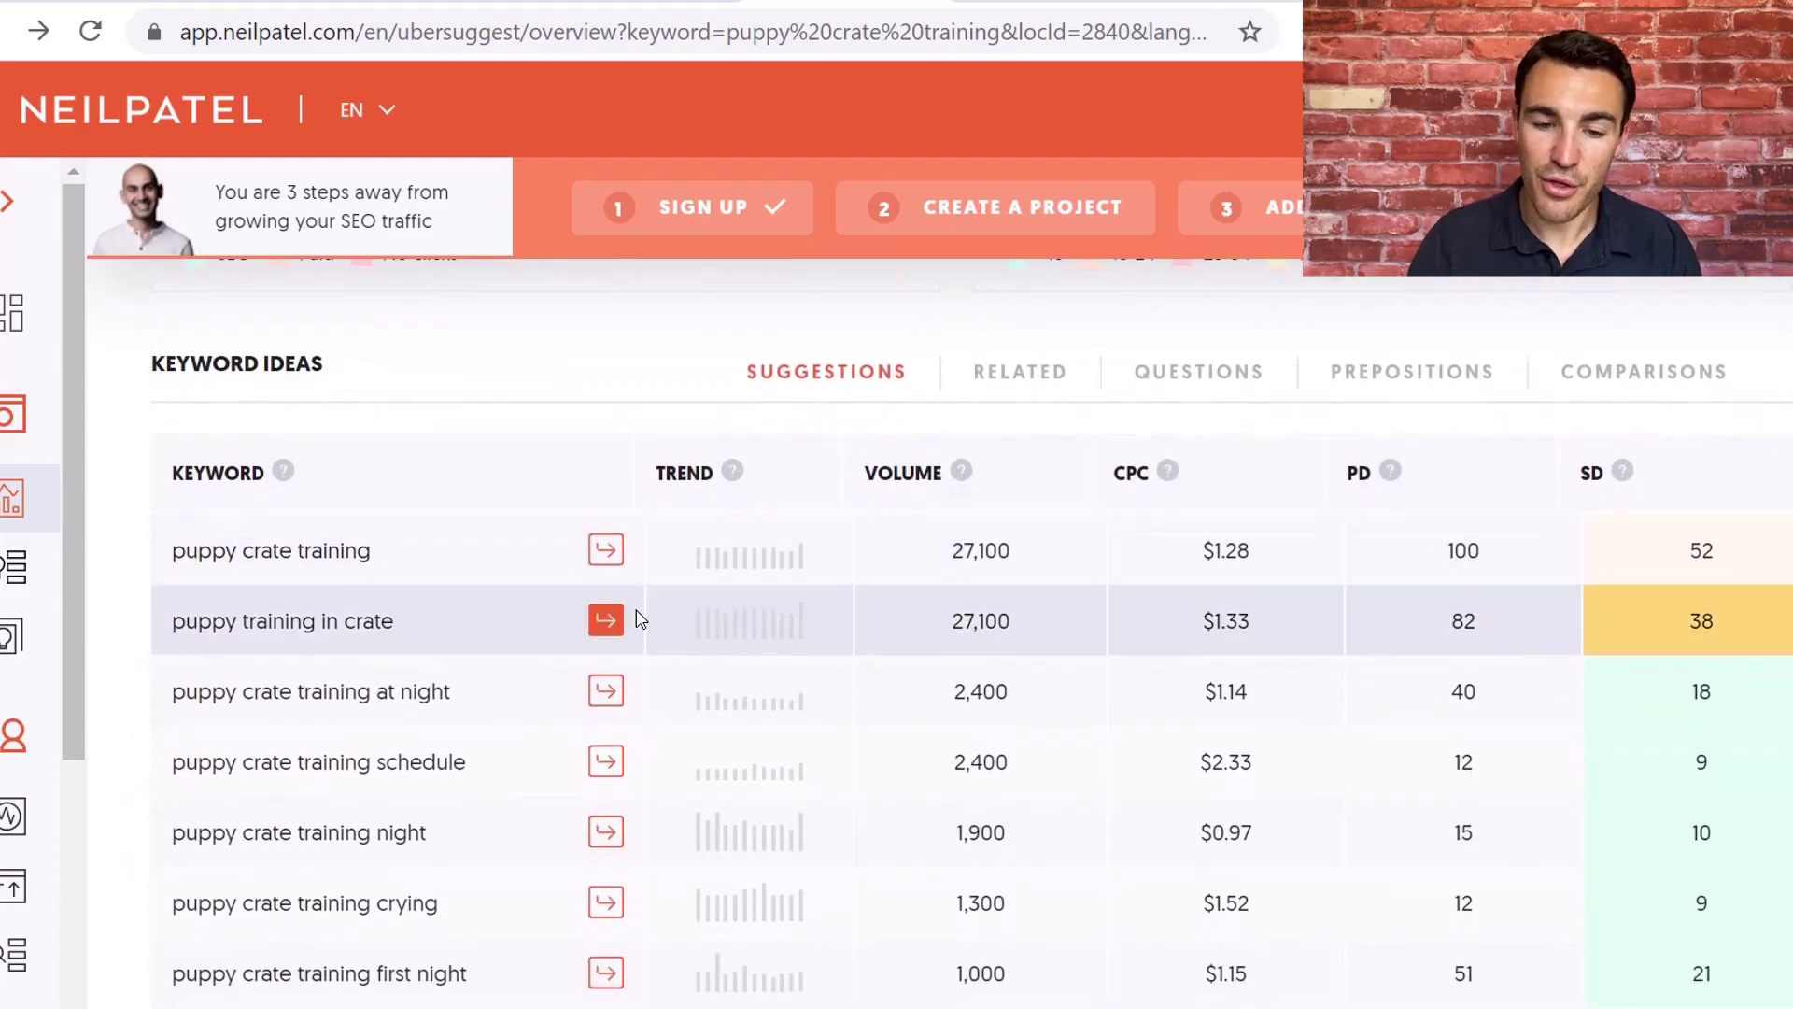
{"action": "scroll", "coordinate": [635, 620], "scroll_direction": "down", "scroll_amount": 3}
{"action": "scroll", "coordinate": [473, 900], "scroll_direction": "up", "scroll_amount": 3}
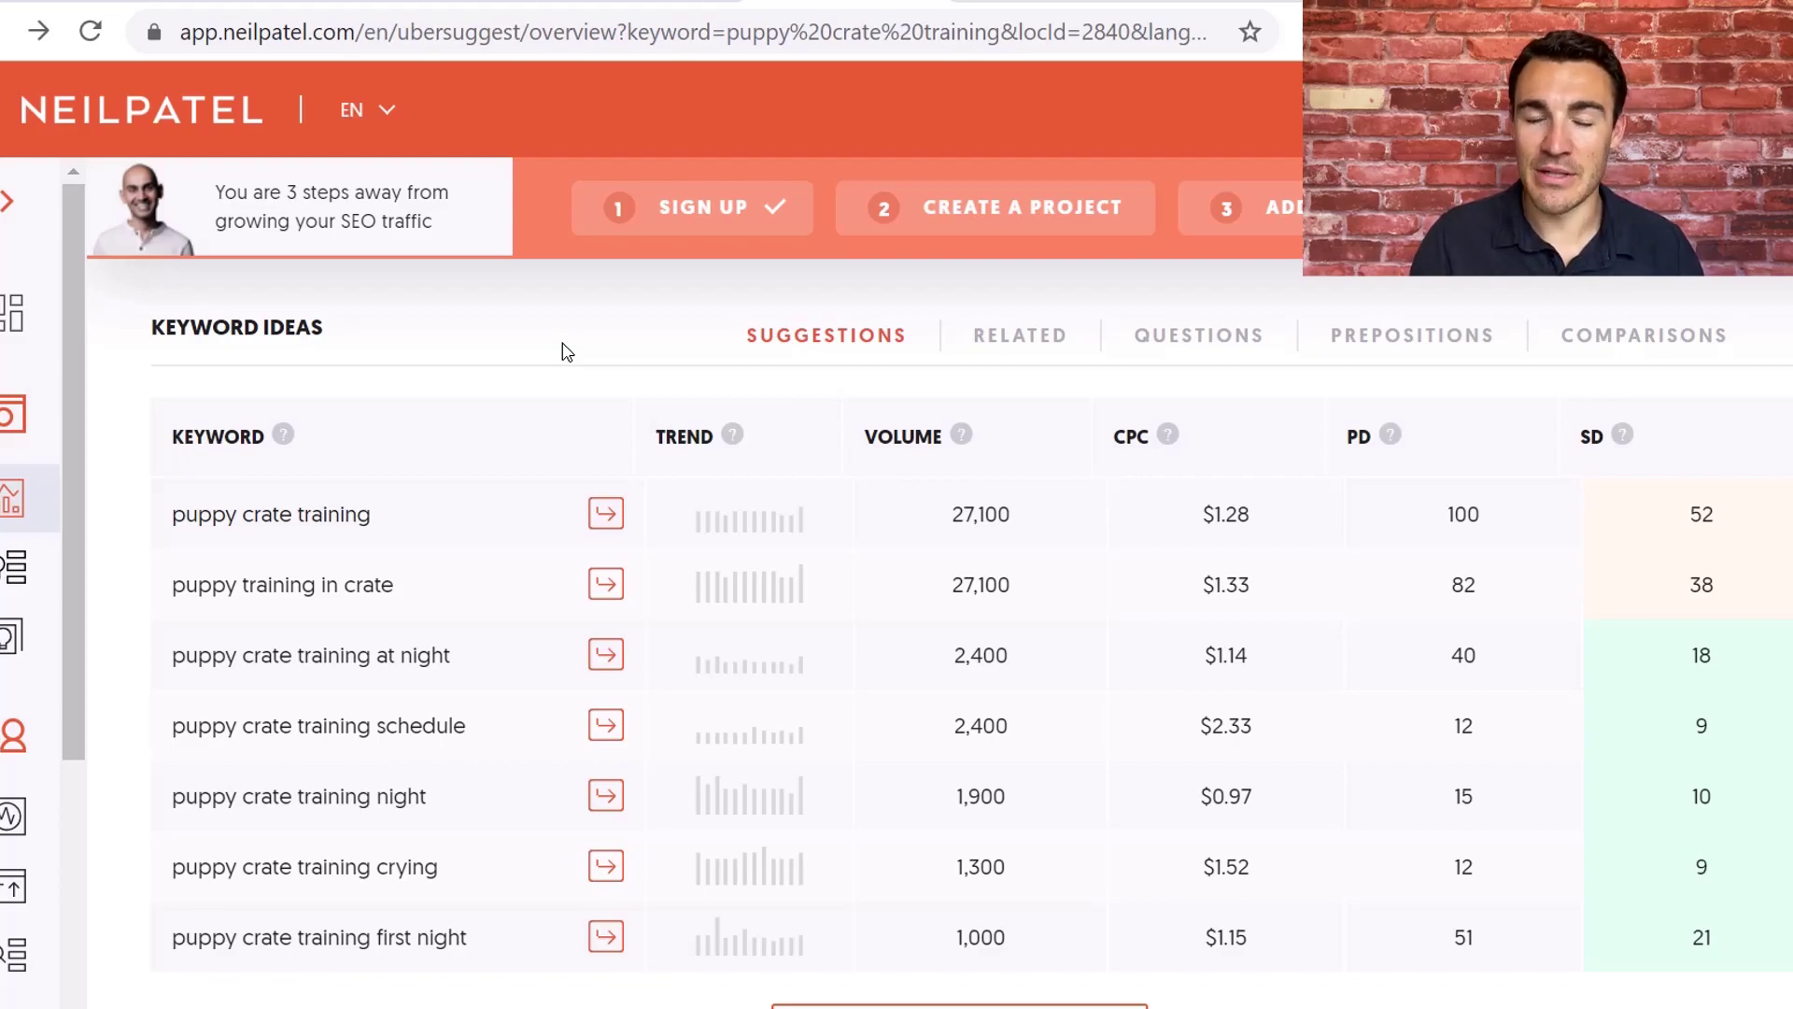
{"action": "scroll", "coordinate": [565, 352], "scroll_direction": "up", "scroll_amount": 15}
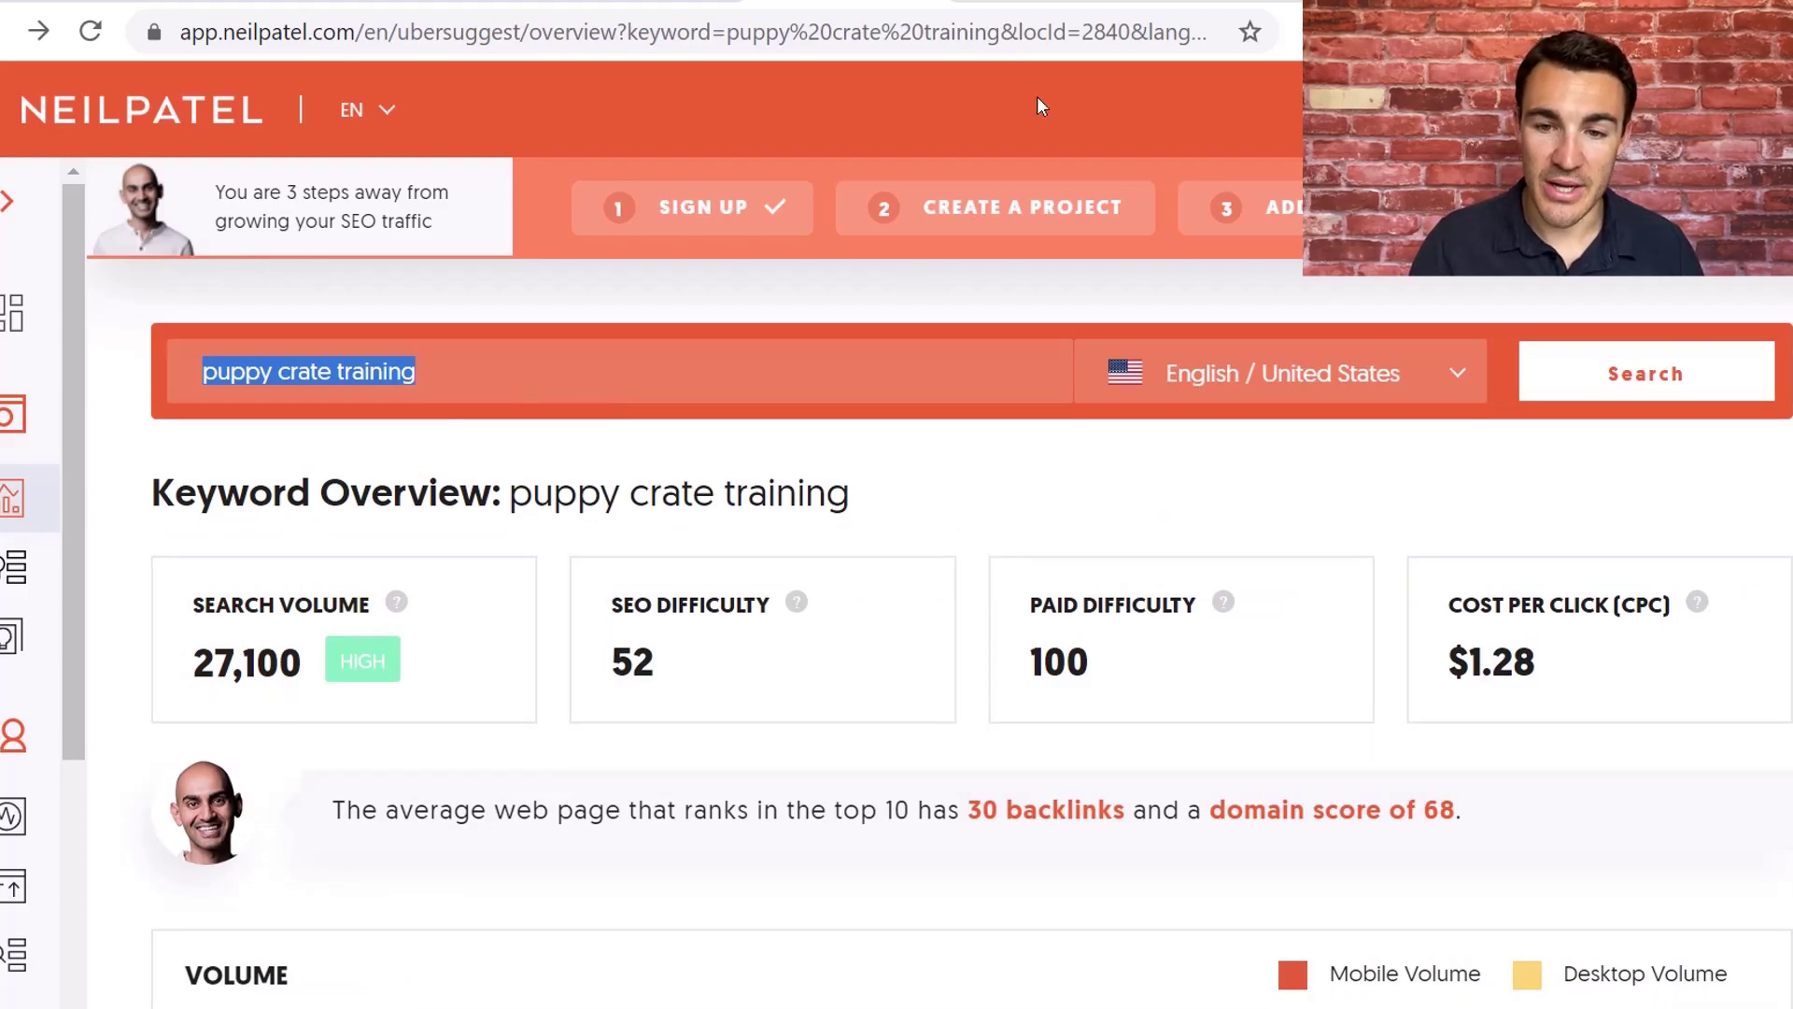
Copy the thesprucepets.com domain from the open obedience training article and search for it in Ubersuggest.
{"action": "left_click", "coordinate": [1065, 5]}
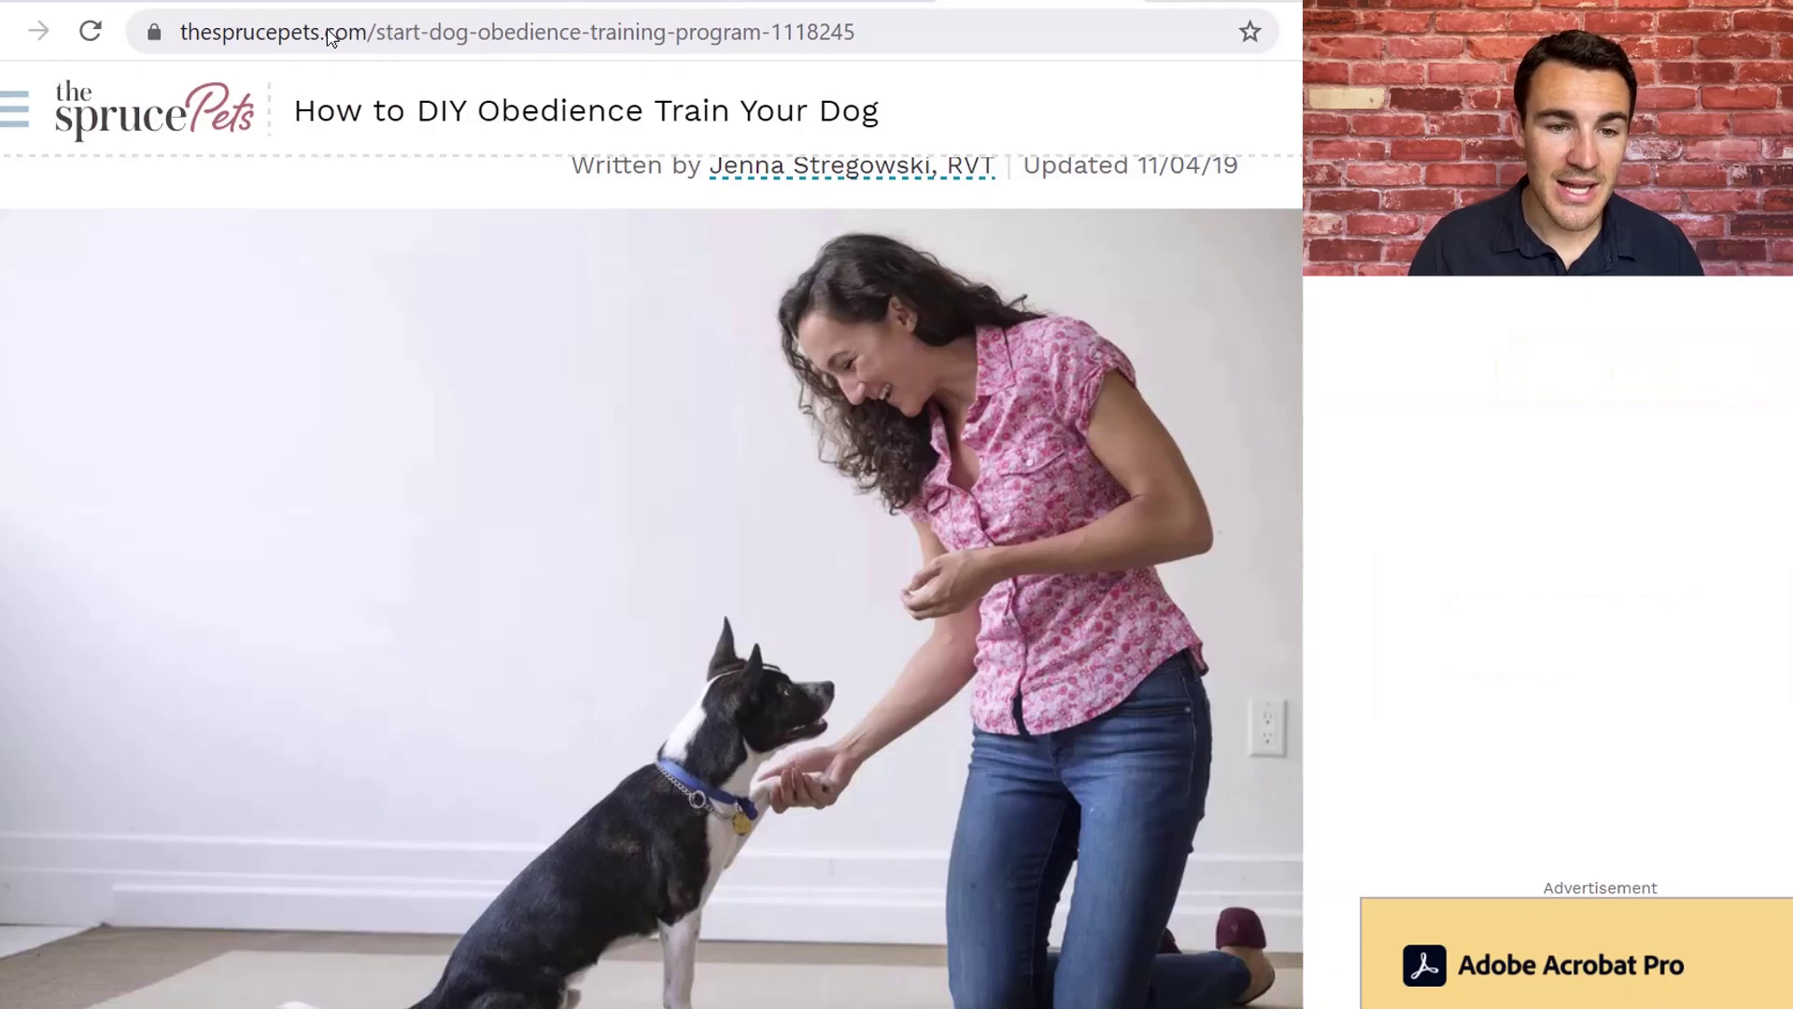
{"action": "left_click_drag", "start_coordinate": [374, 32], "coordinate": [172, 48]}
{"action": "key", "text": "ctrl+c"}
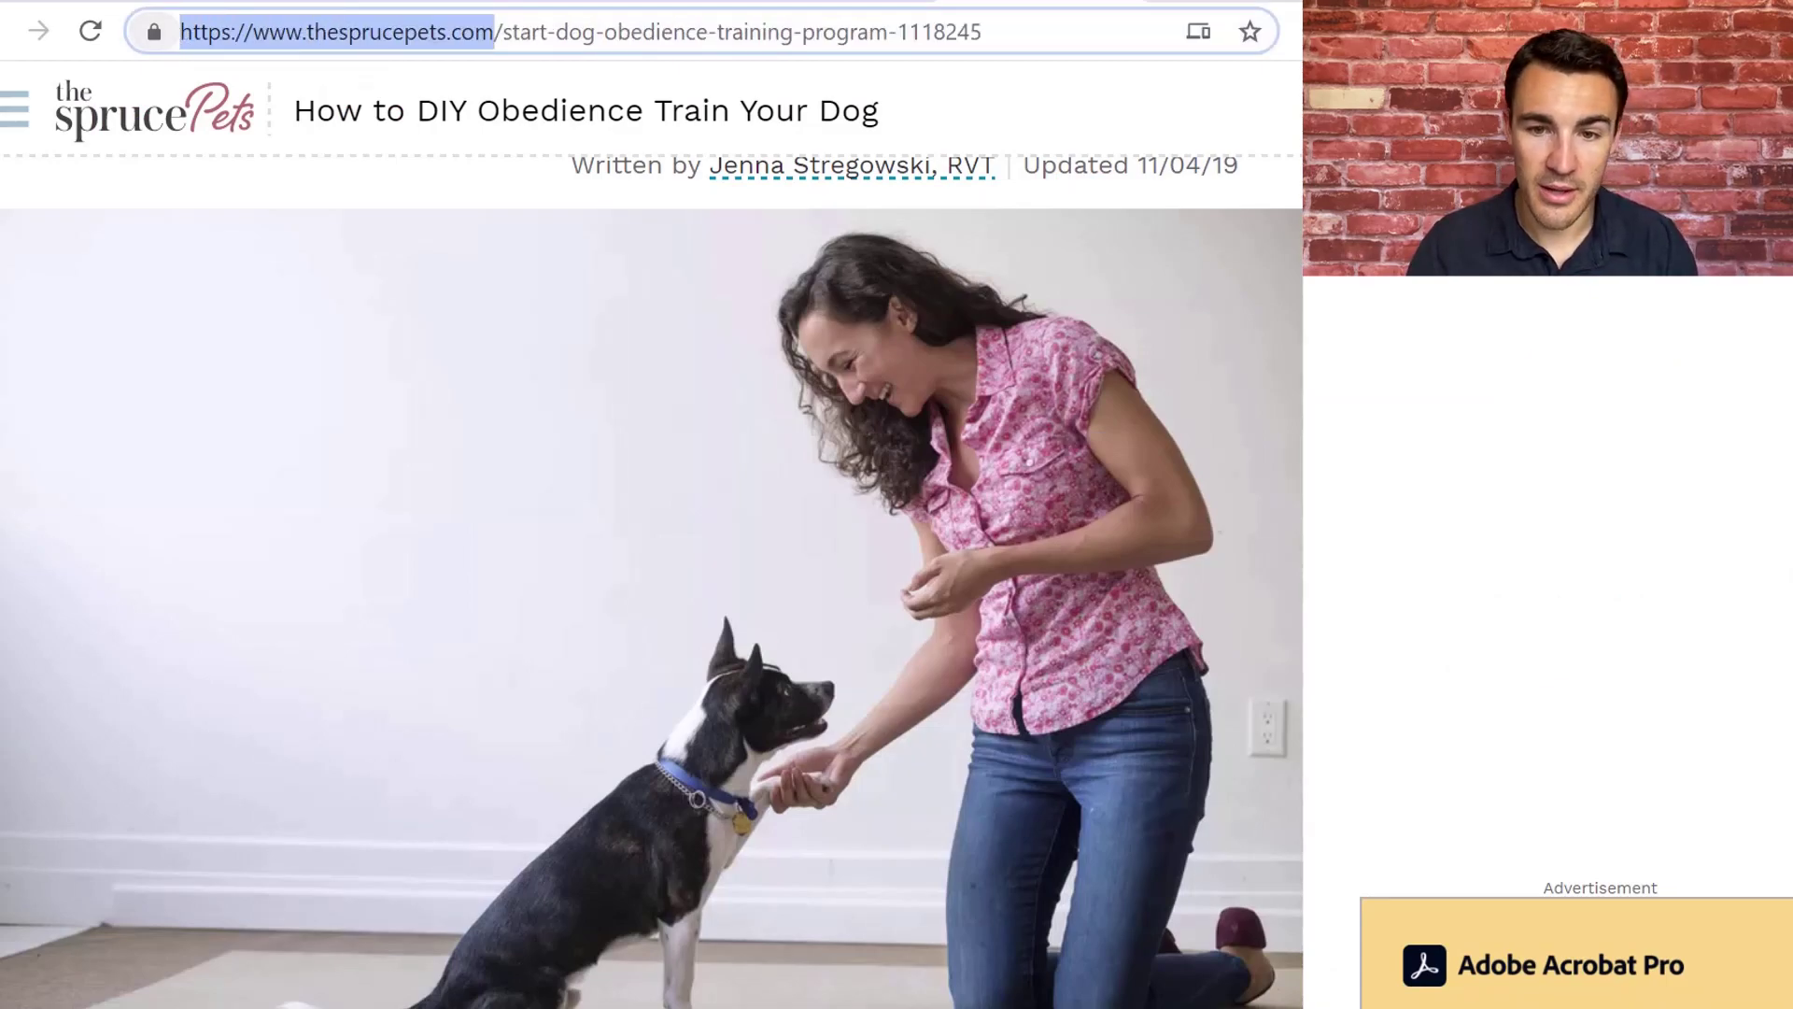
{"action": "left_click", "coordinate": [895, 3]}
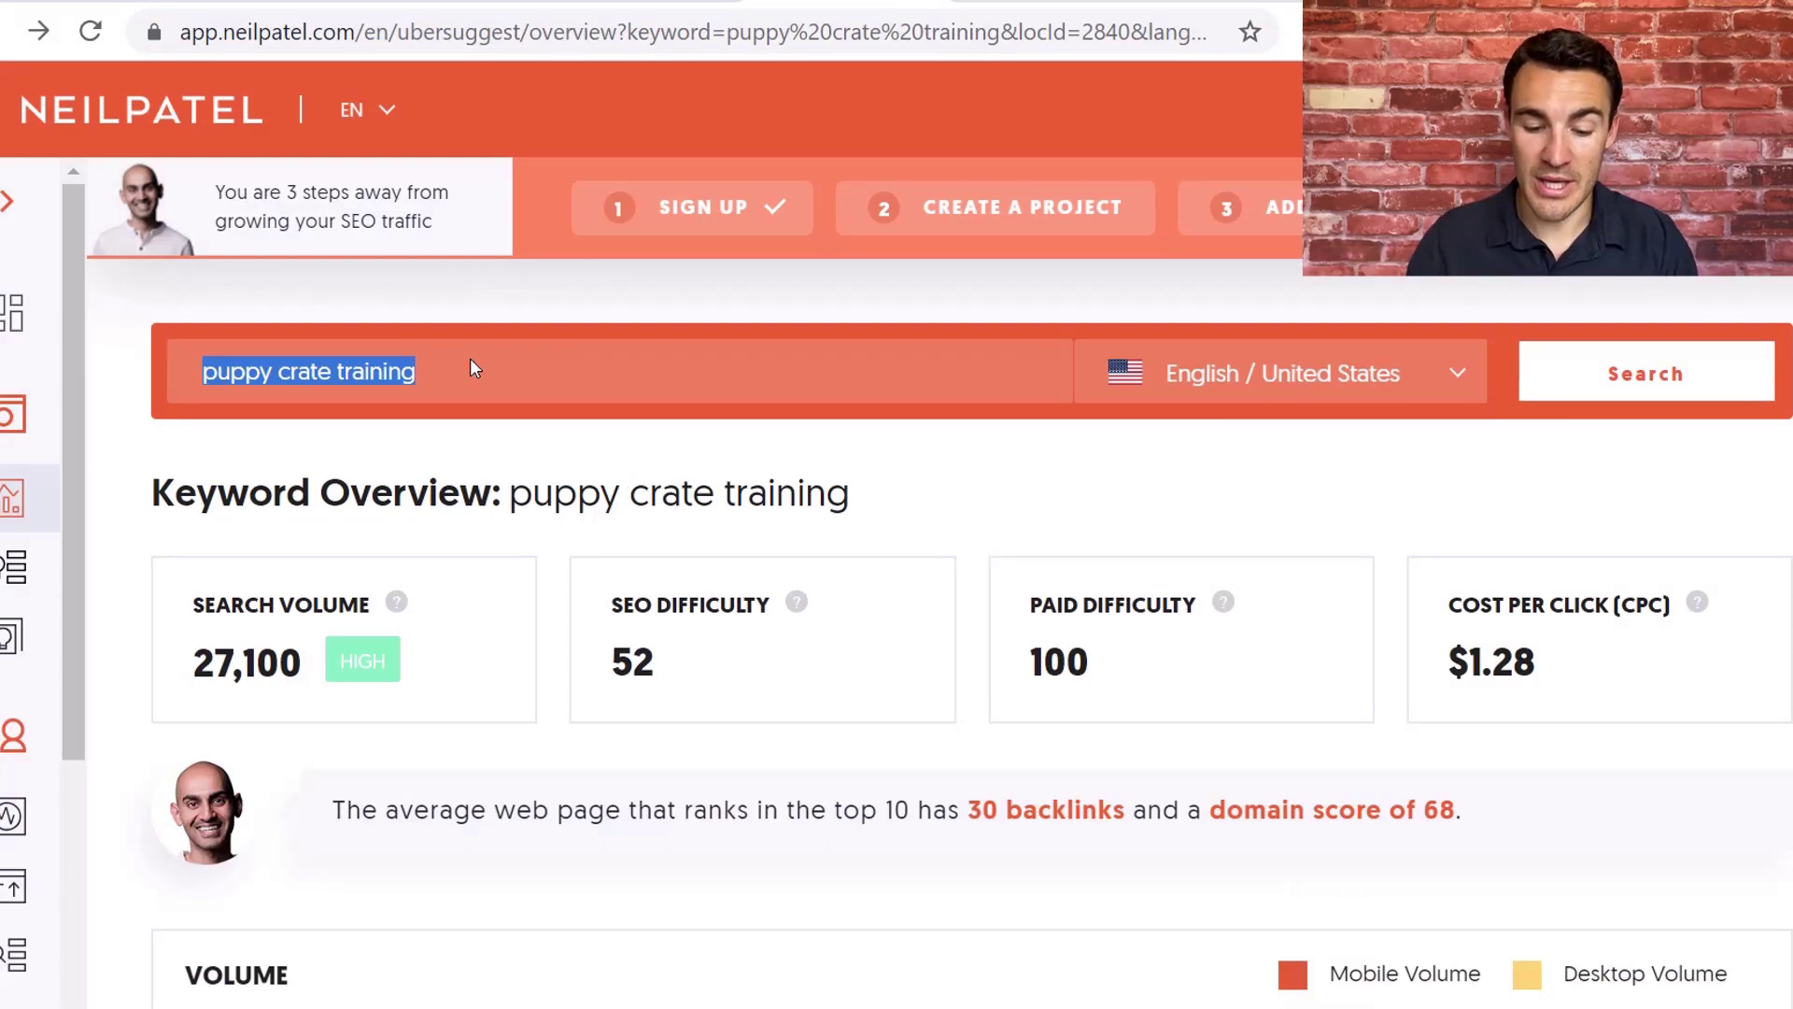
{"action": "key", "text": "ctrl+v"}
{"action": "key", "text": "Return"}
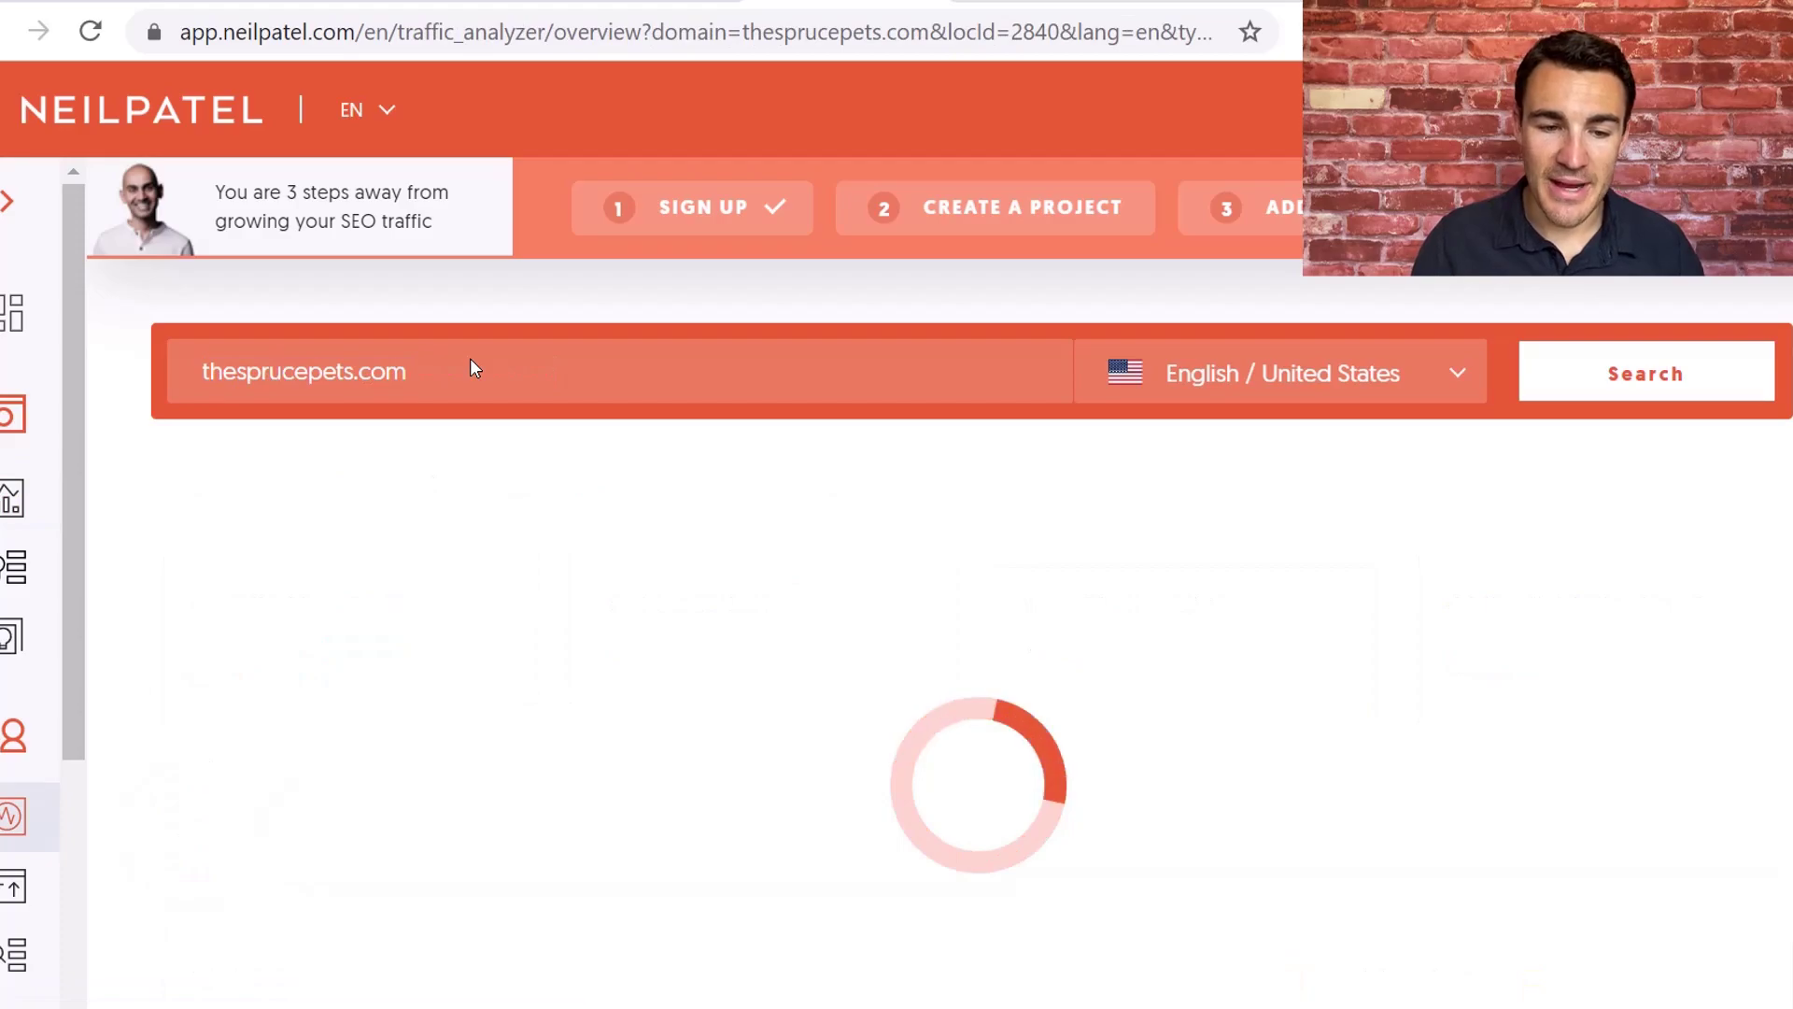
Examine the organic keywords, monthly traffic, domain score, backlinks and traffic trend of thesprucepets.com.
{"action": "scroll", "coordinate": [952, 505], "scroll_direction": "down", "scroll_amount": 1}
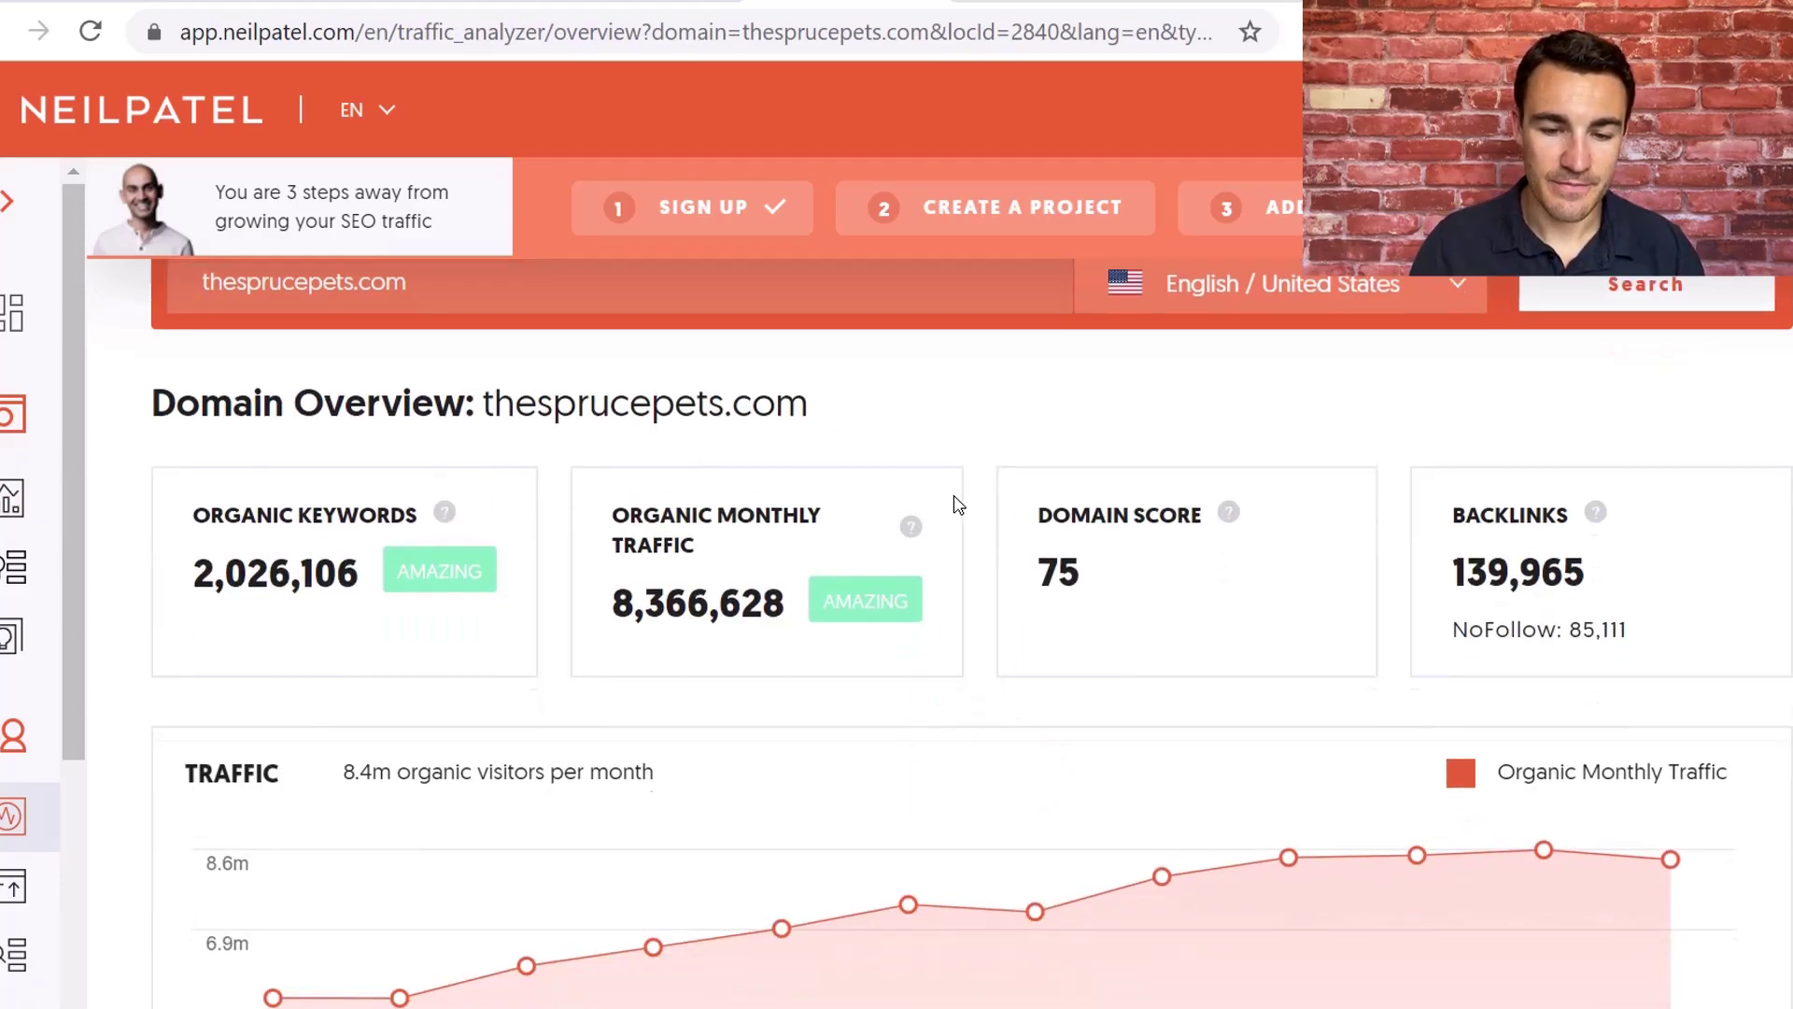
{"action": "scroll", "coordinate": [995, 414], "scroll_direction": "up", "scroll_amount": 1}
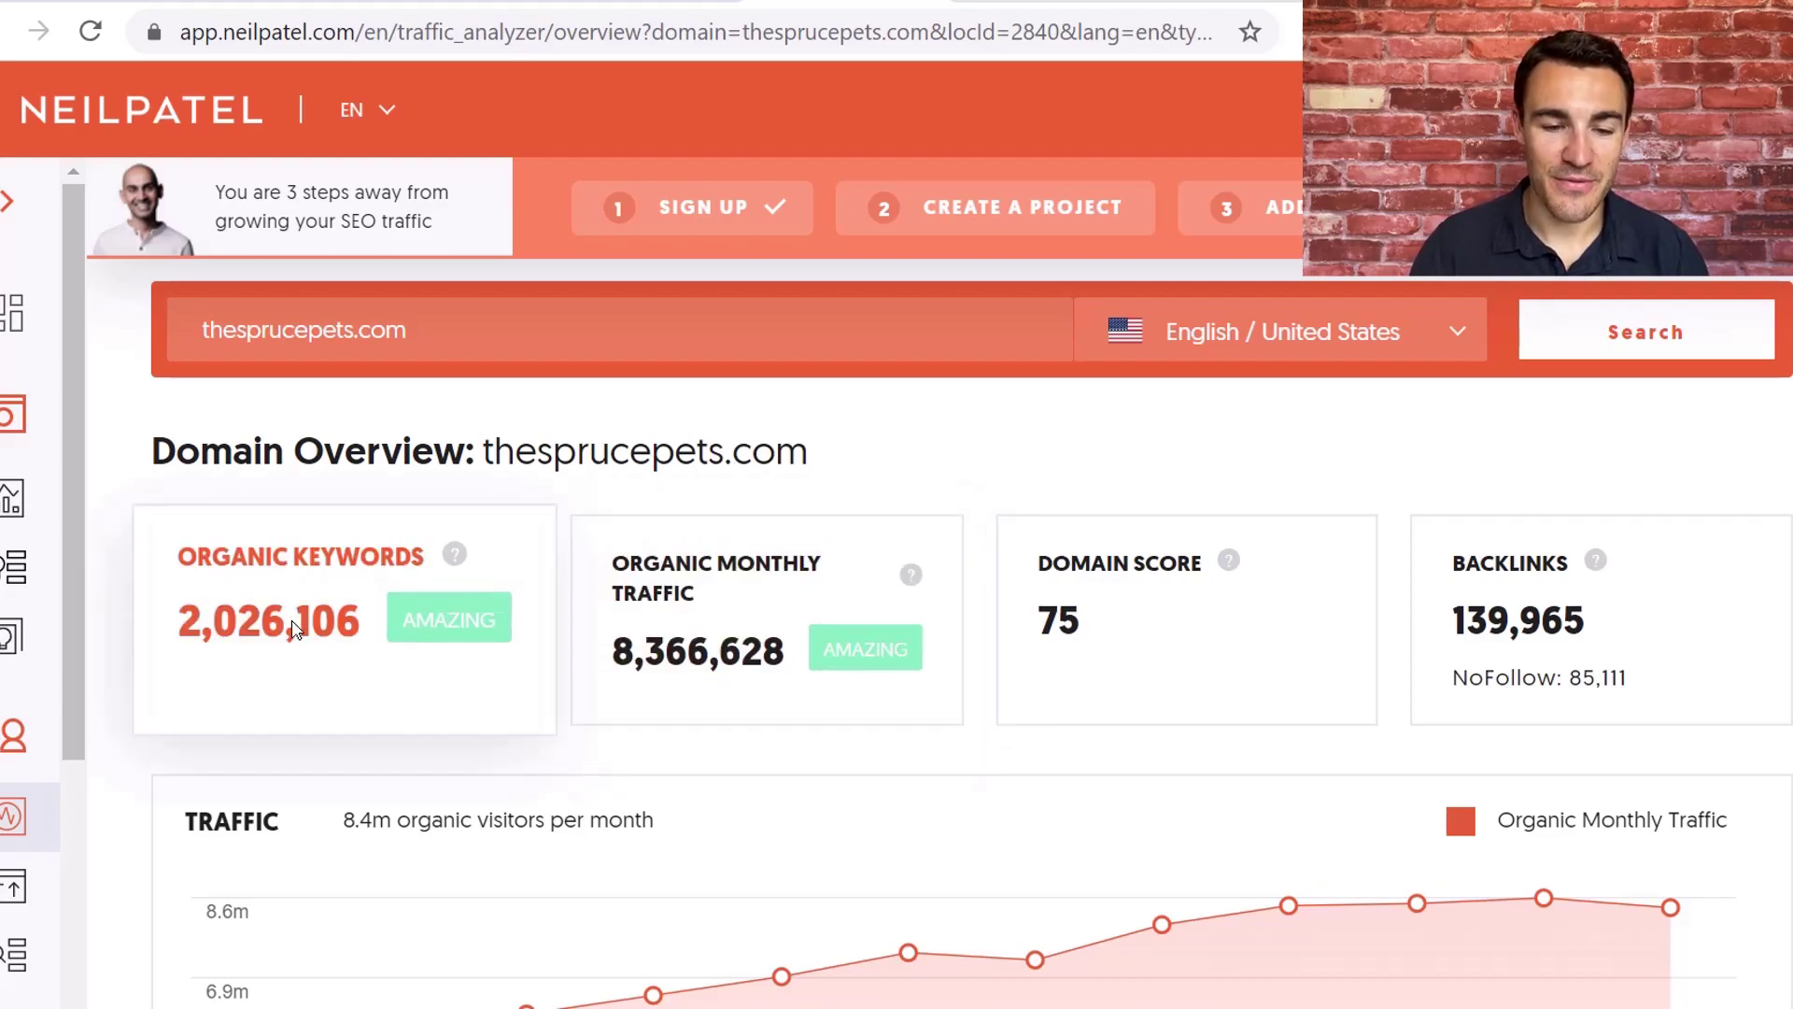
{"action": "mouse_move", "coordinate": [458, 558]}
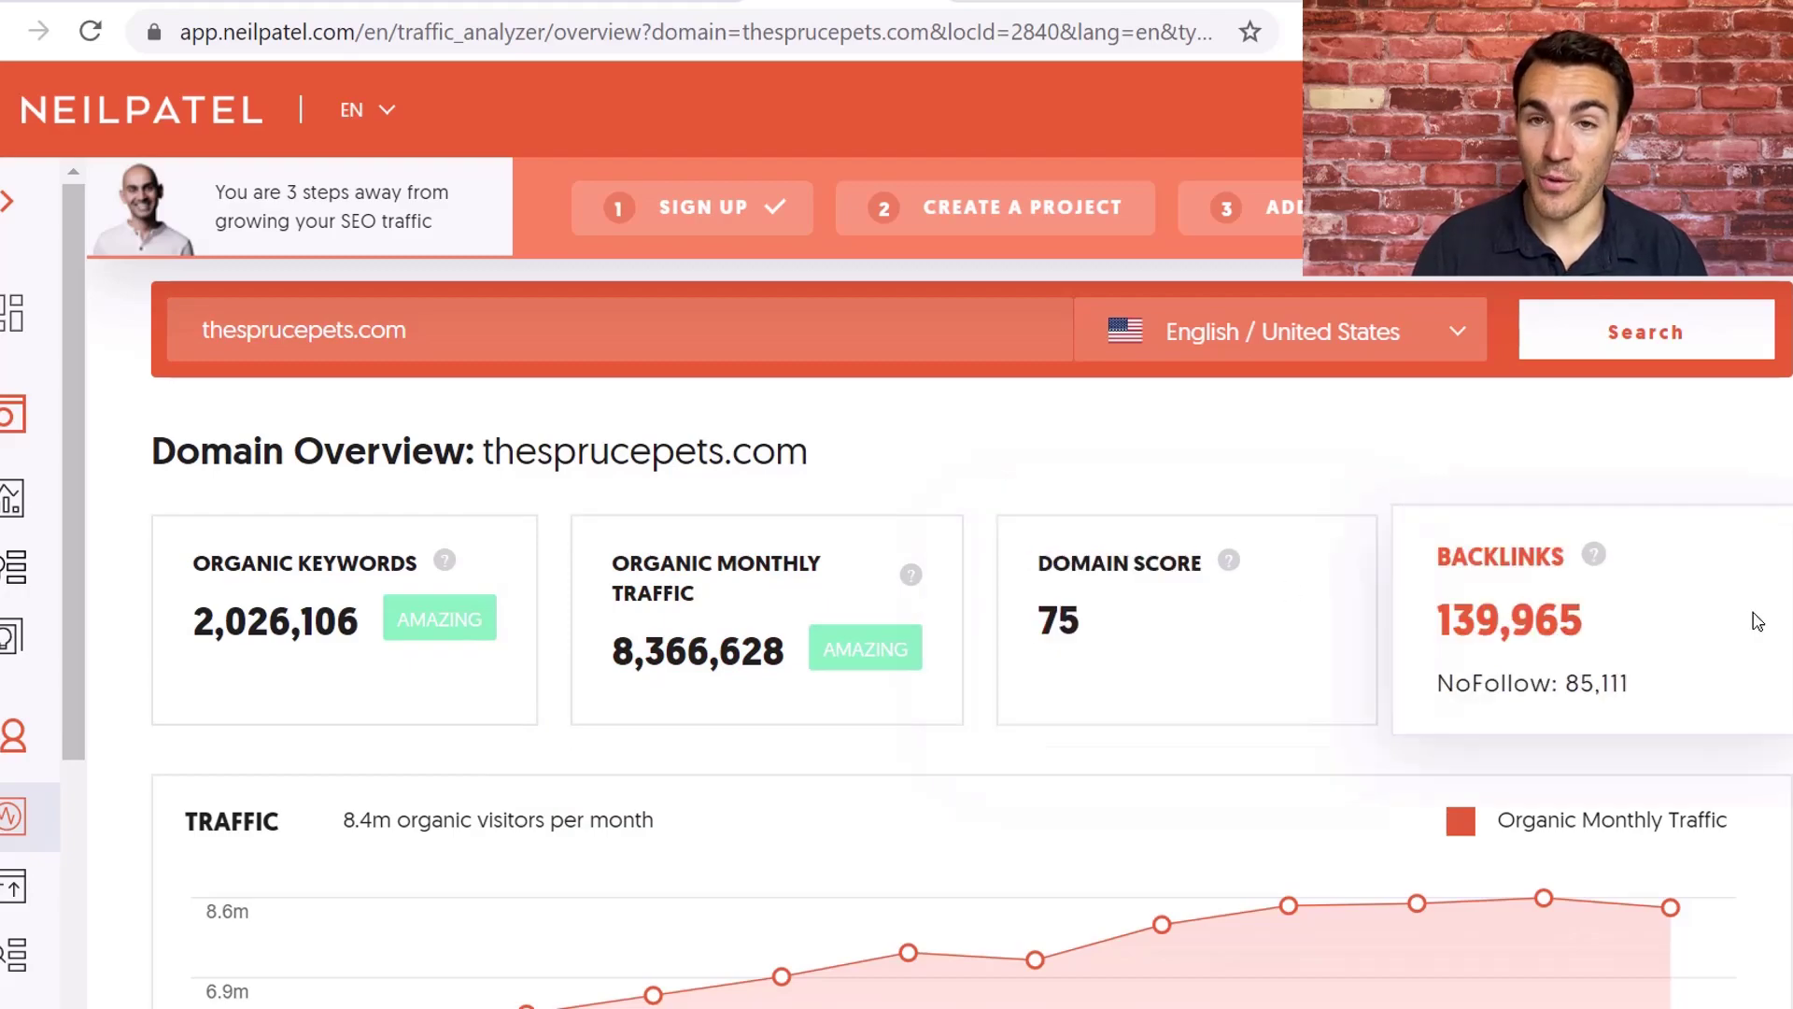
{"action": "scroll", "coordinate": [1485, 485], "scroll_direction": "down", "scroll_amount": 2}
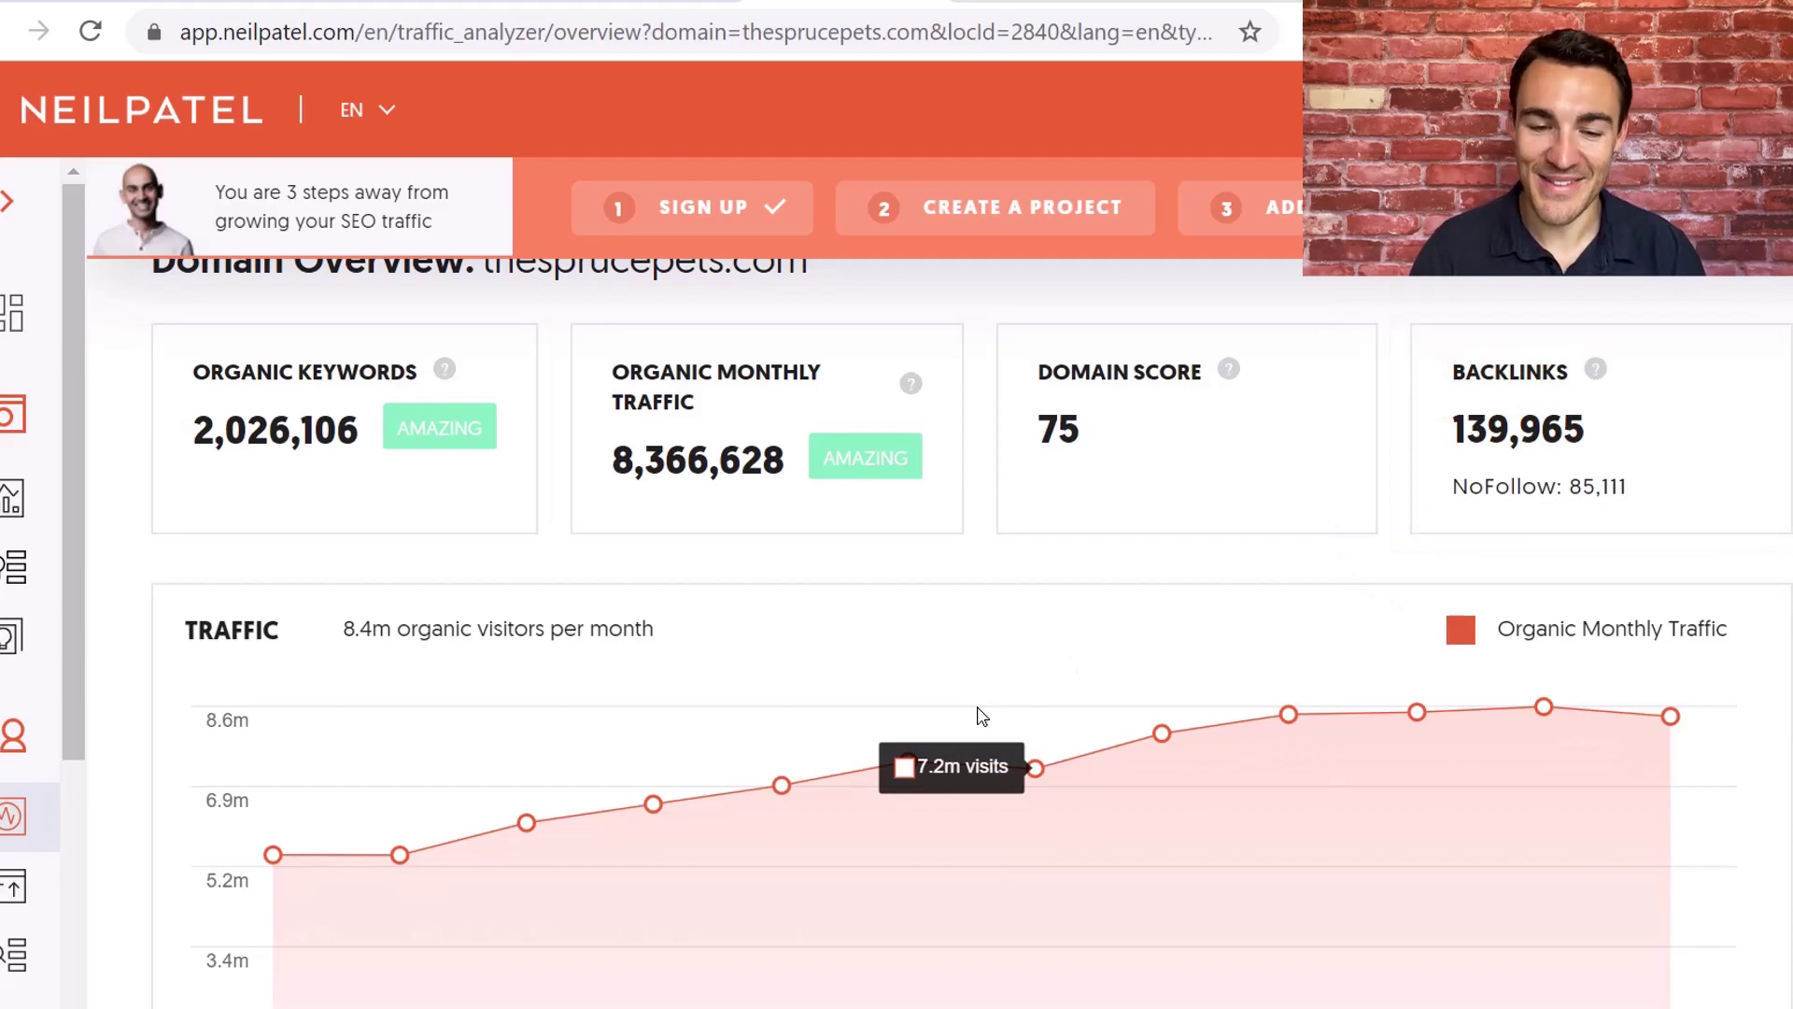
{"action": "scroll", "coordinate": [1056, 660], "scroll_direction": "down", "scroll_amount": 2}
{"action": "scroll", "coordinate": [1056, 660], "scroll_direction": "up", "scroll_amount": 2}
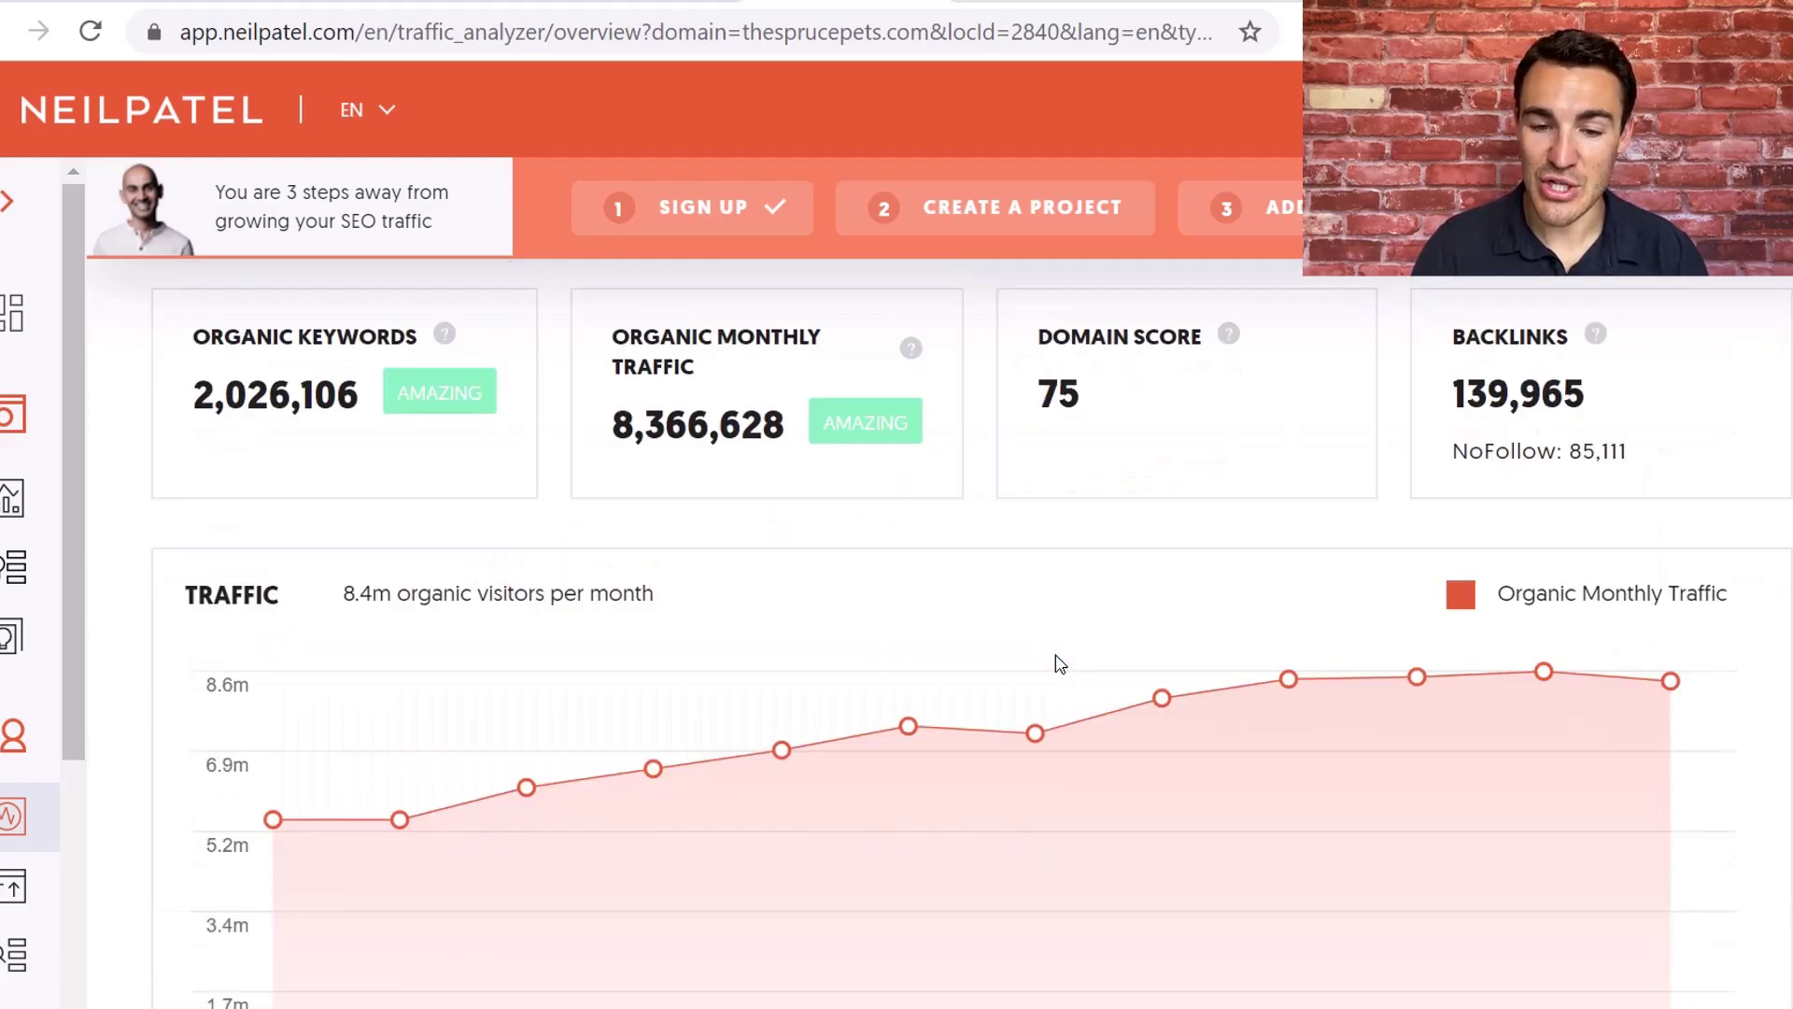
{"action": "scroll", "coordinate": [1060, 663], "scroll_direction": "up", "scroll_amount": 3}
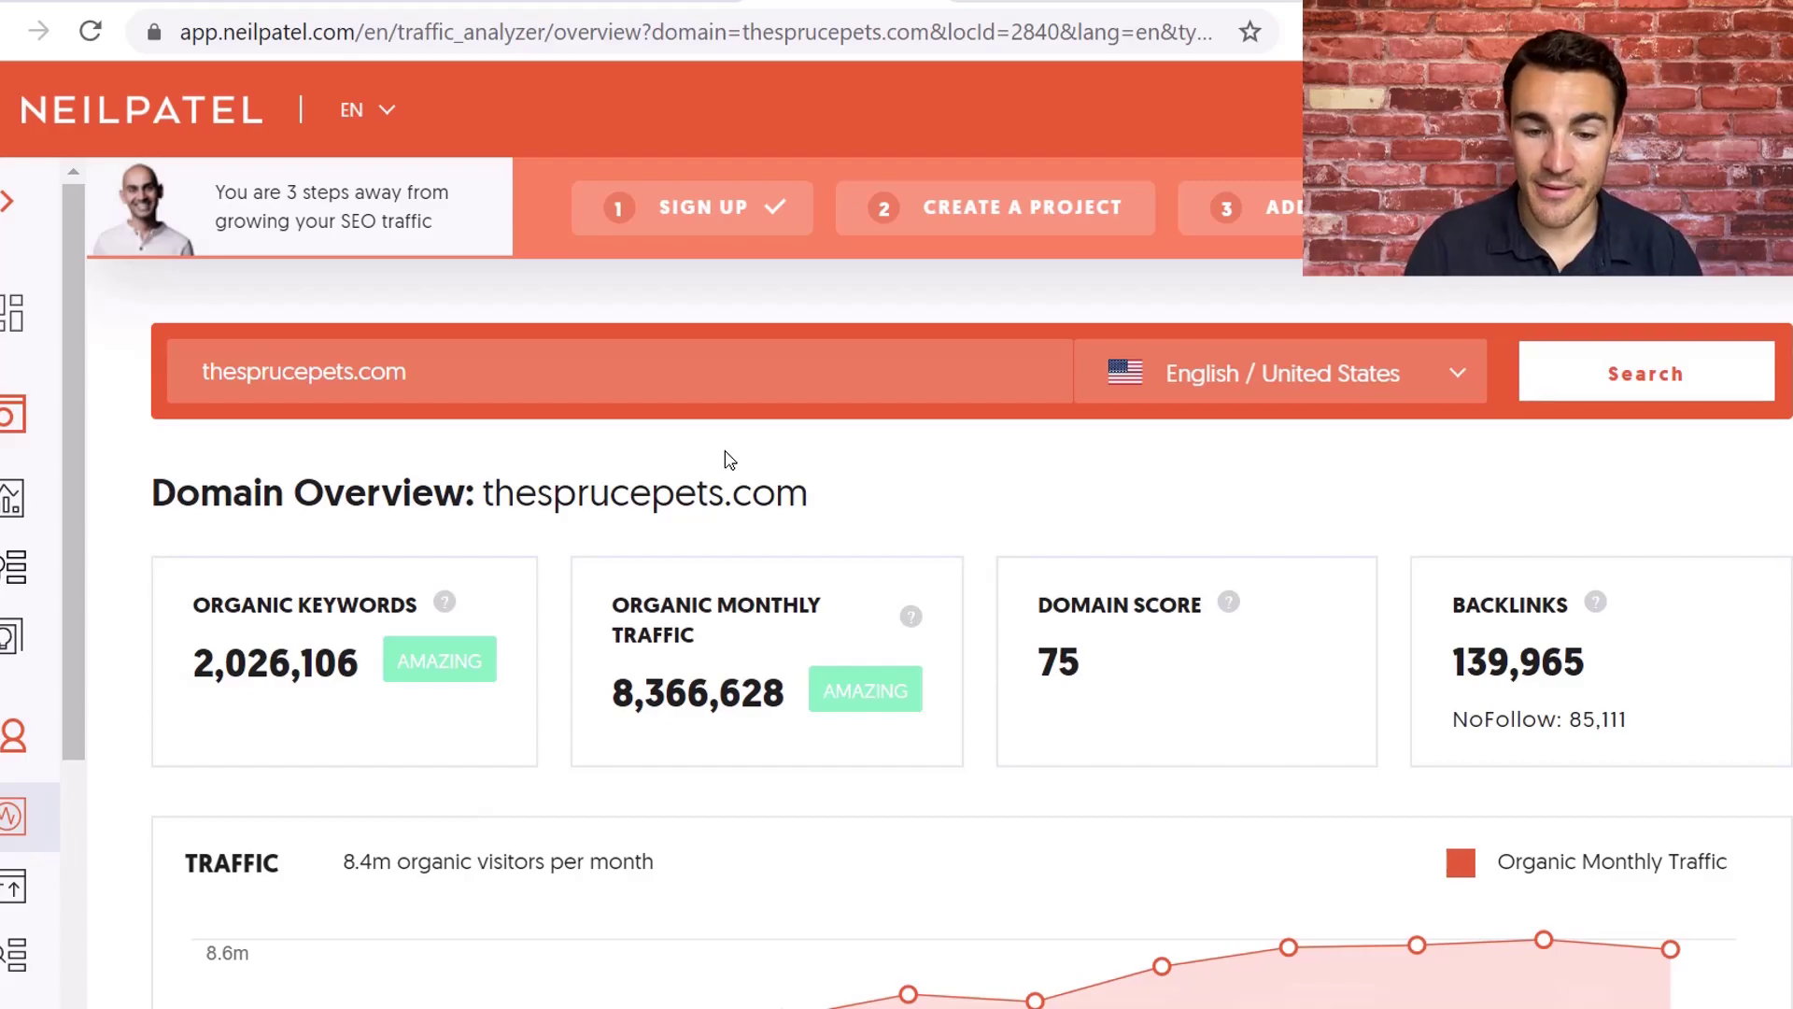
Examine the SEO keyword rankings of thesprucepets.com and compare its top US pages by estimated visits and backlinks.
{"action": "scroll", "coordinate": [1155, 482], "scroll_direction": "down", "scroll_amount": 12}
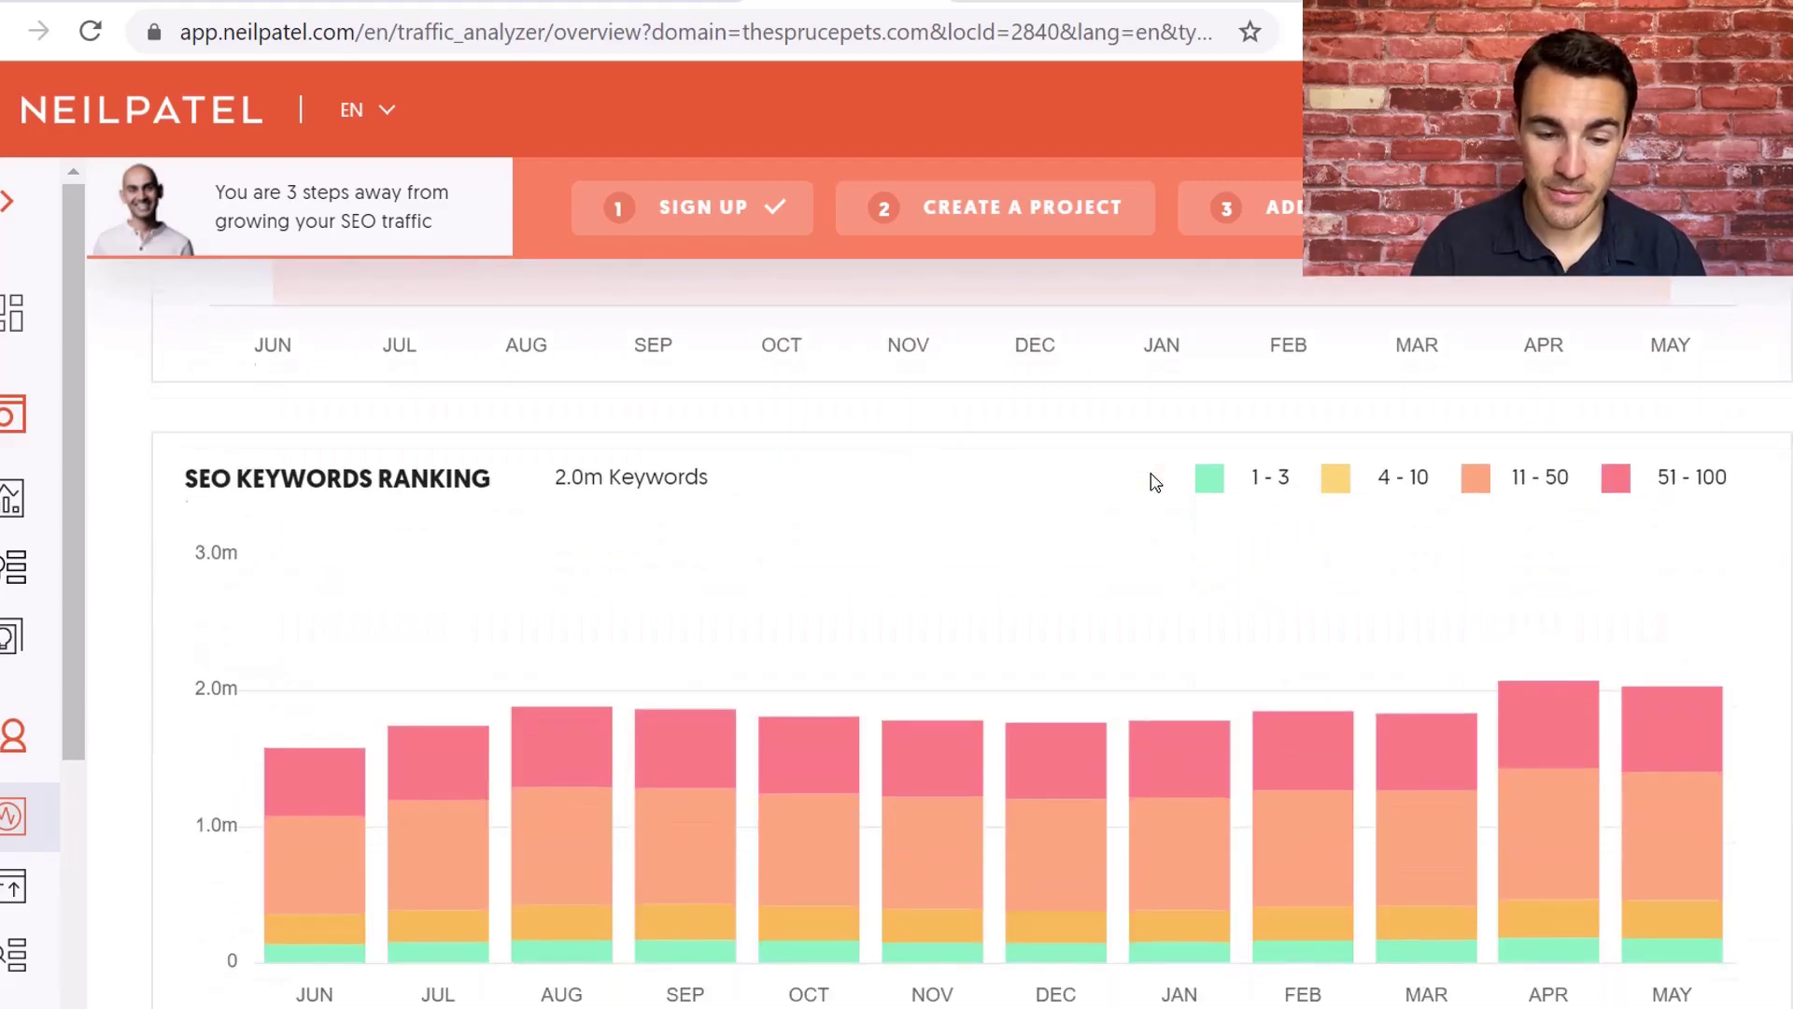
{"action": "scroll", "coordinate": [884, 479], "scroll_direction": "down", "scroll_amount": 4}
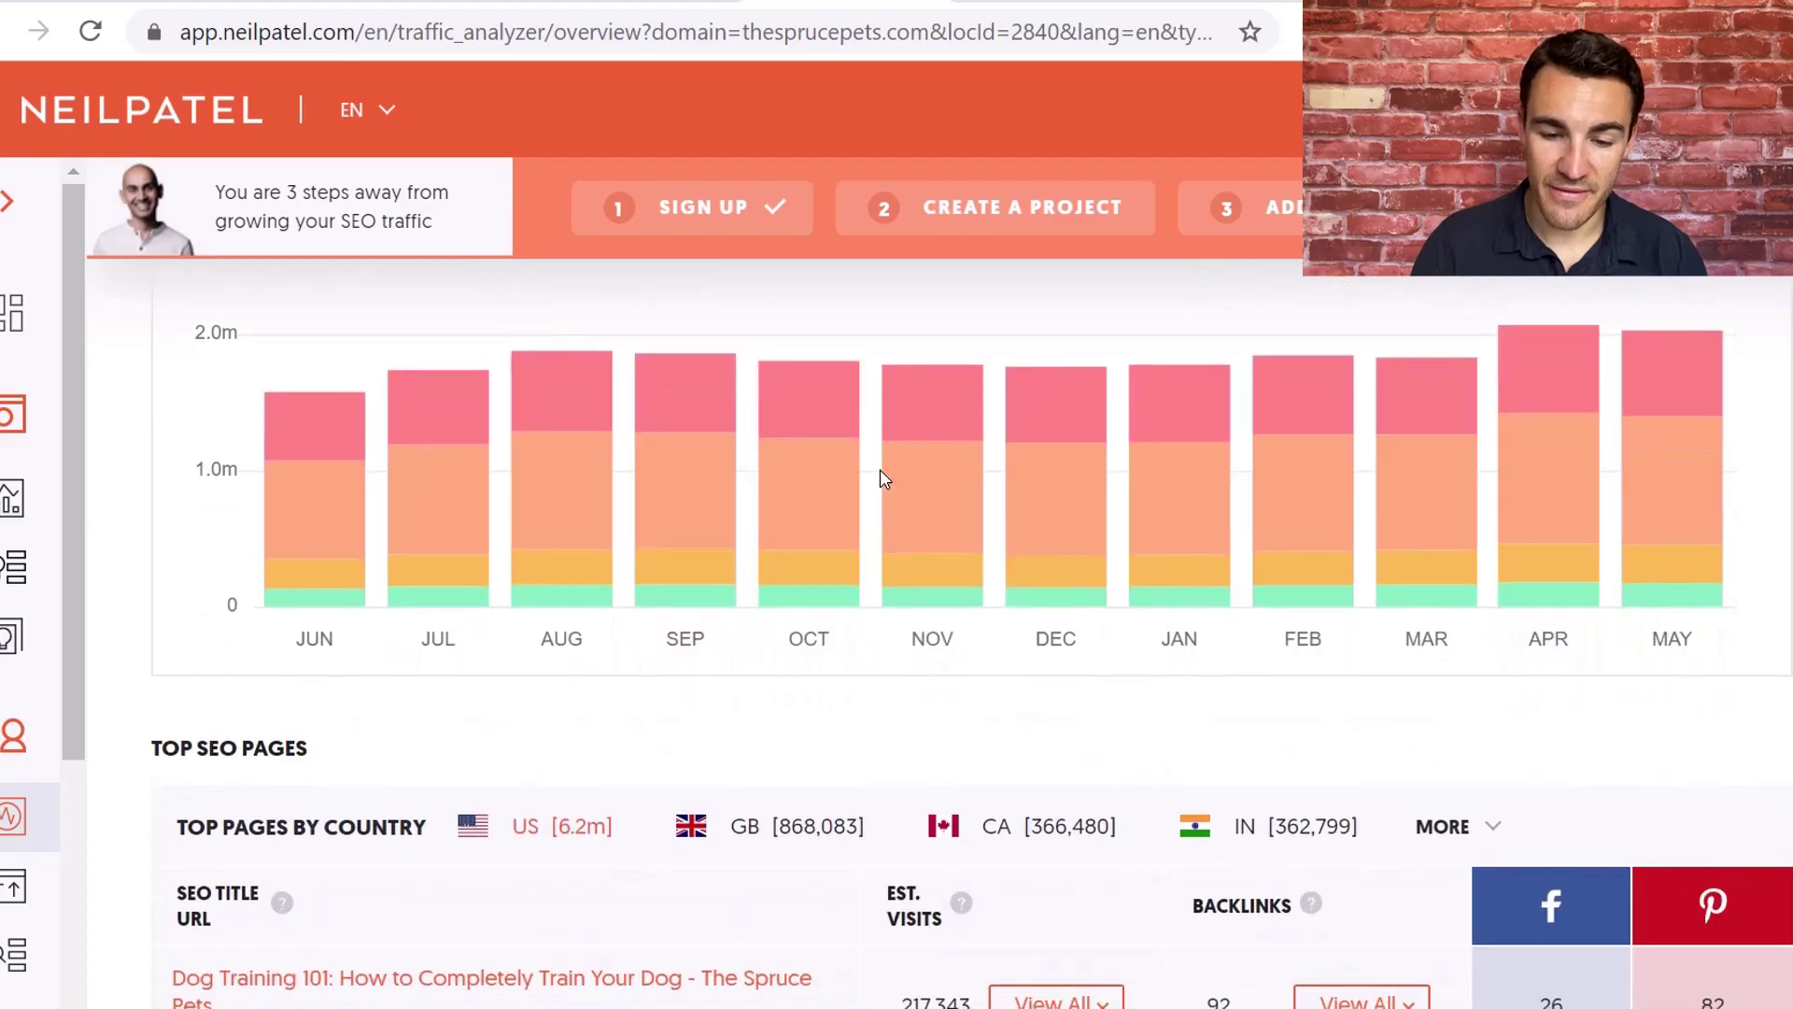
{"action": "scroll", "coordinate": [806, 745], "scroll_direction": "down", "scroll_amount": 2}
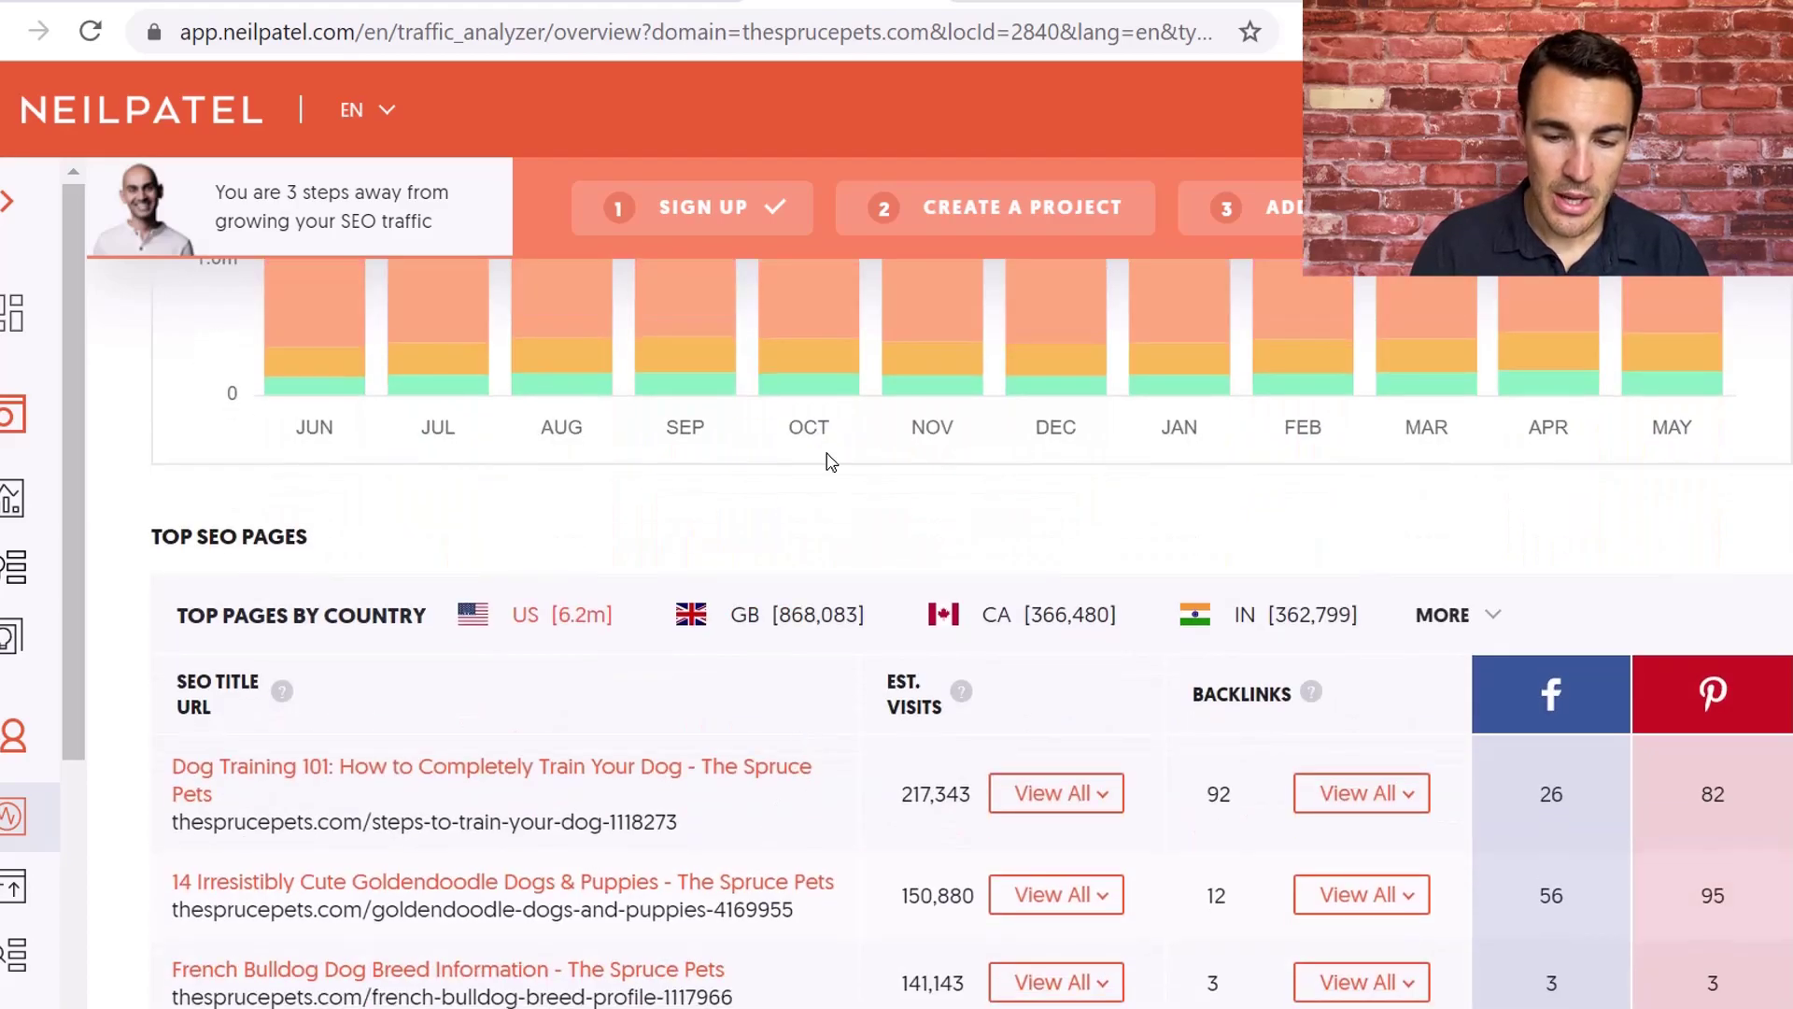
{"action": "scroll", "coordinate": [822, 477], "scroll_direction": "down", "scroll_amount": 1}
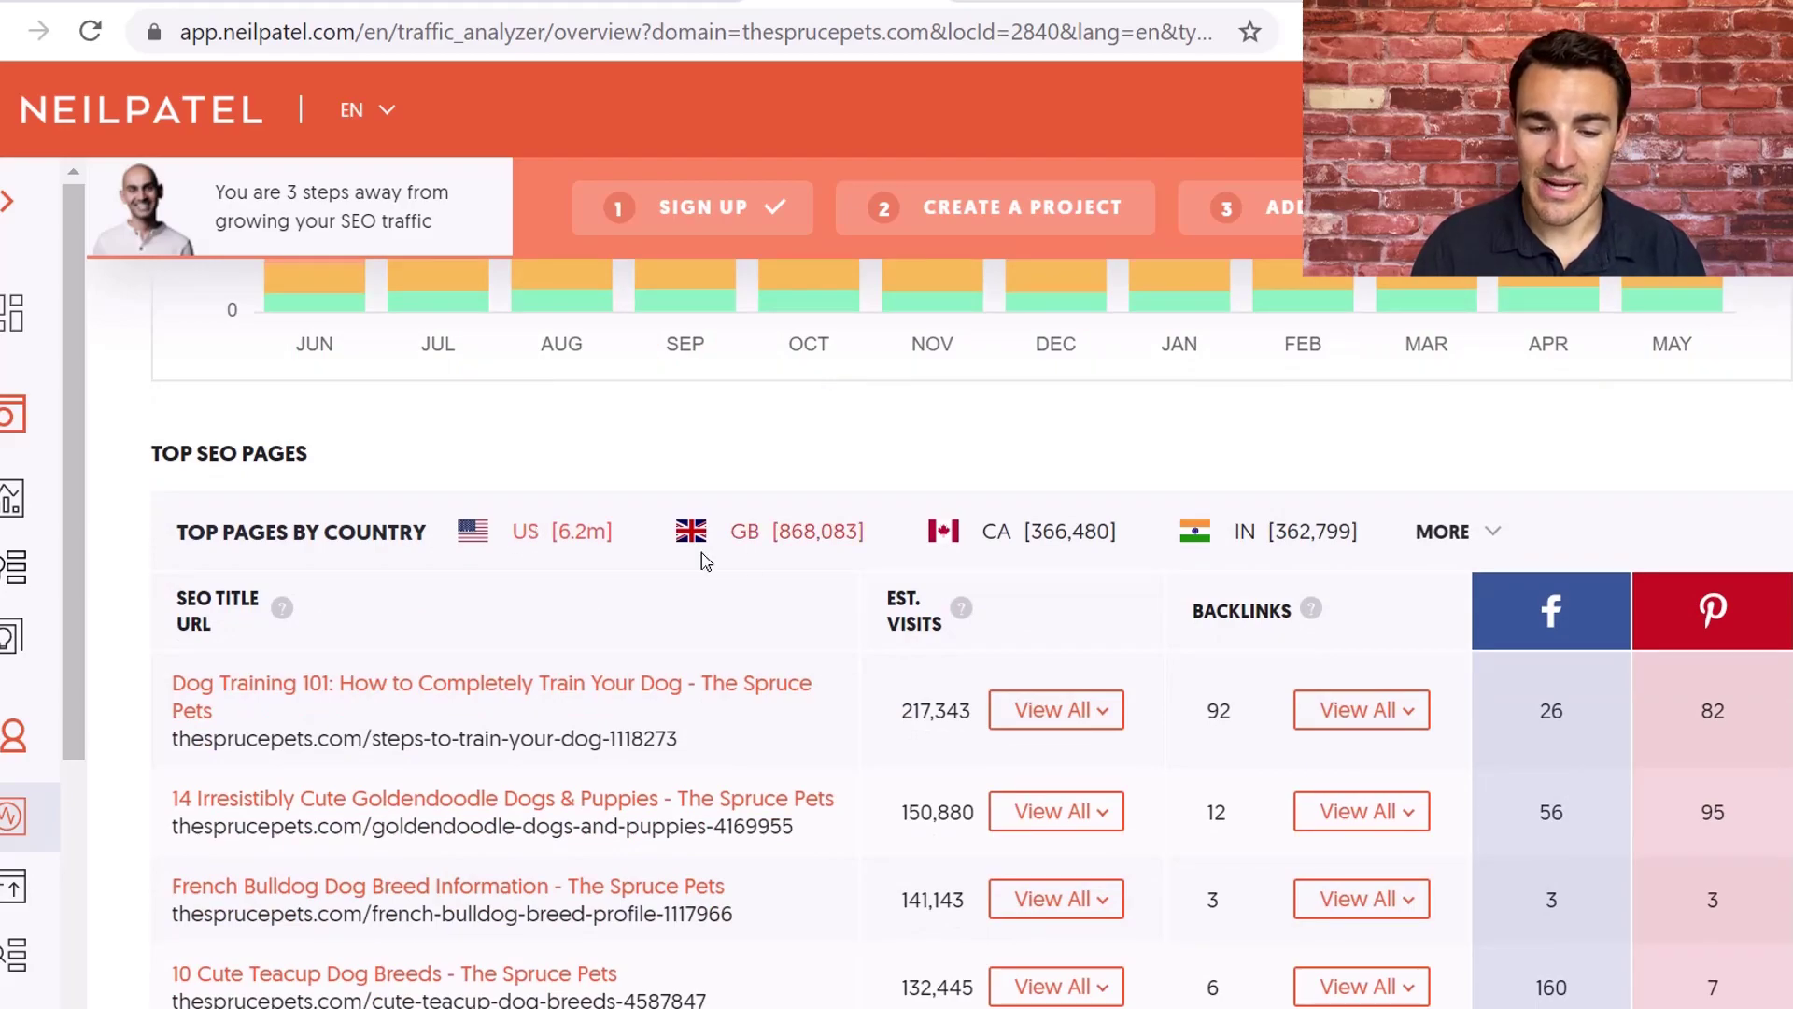
{"action": "scroll", "coordinate": [1089, 384], "scroll_direction": "down", "scroll_amount": 2}
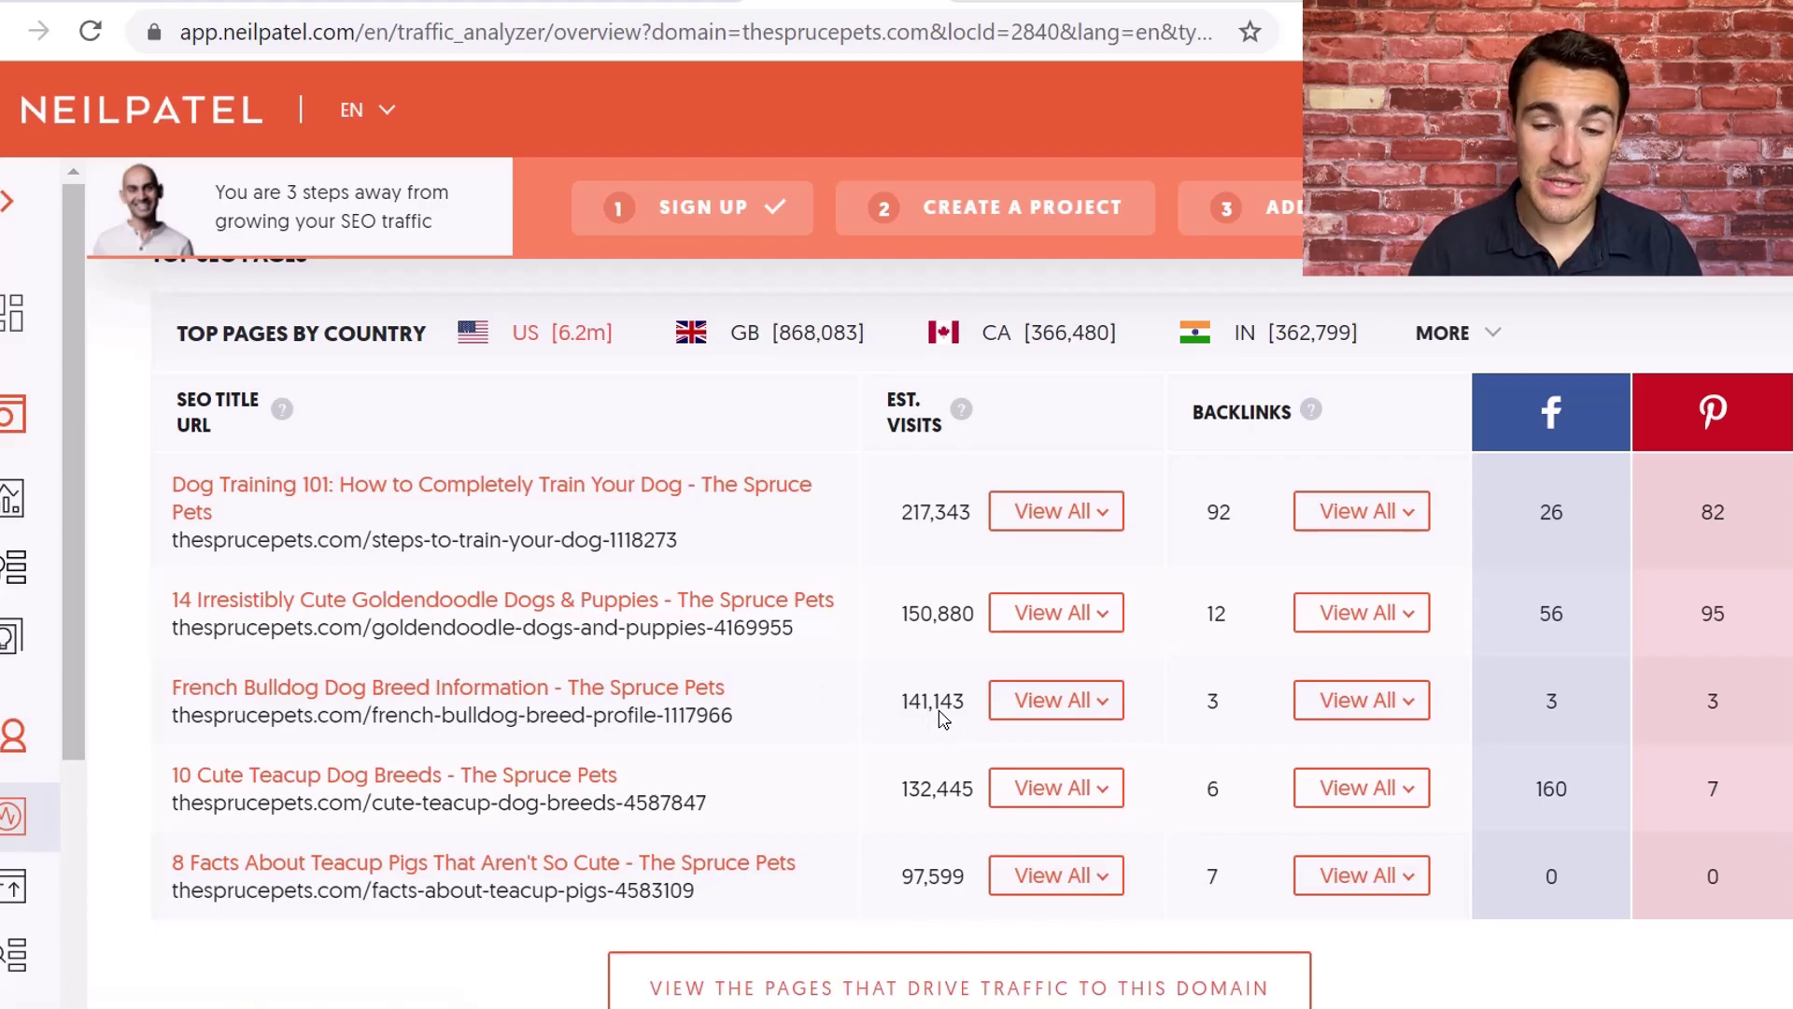
{"action": "mouse_move", "coordinate": [961, 413]}
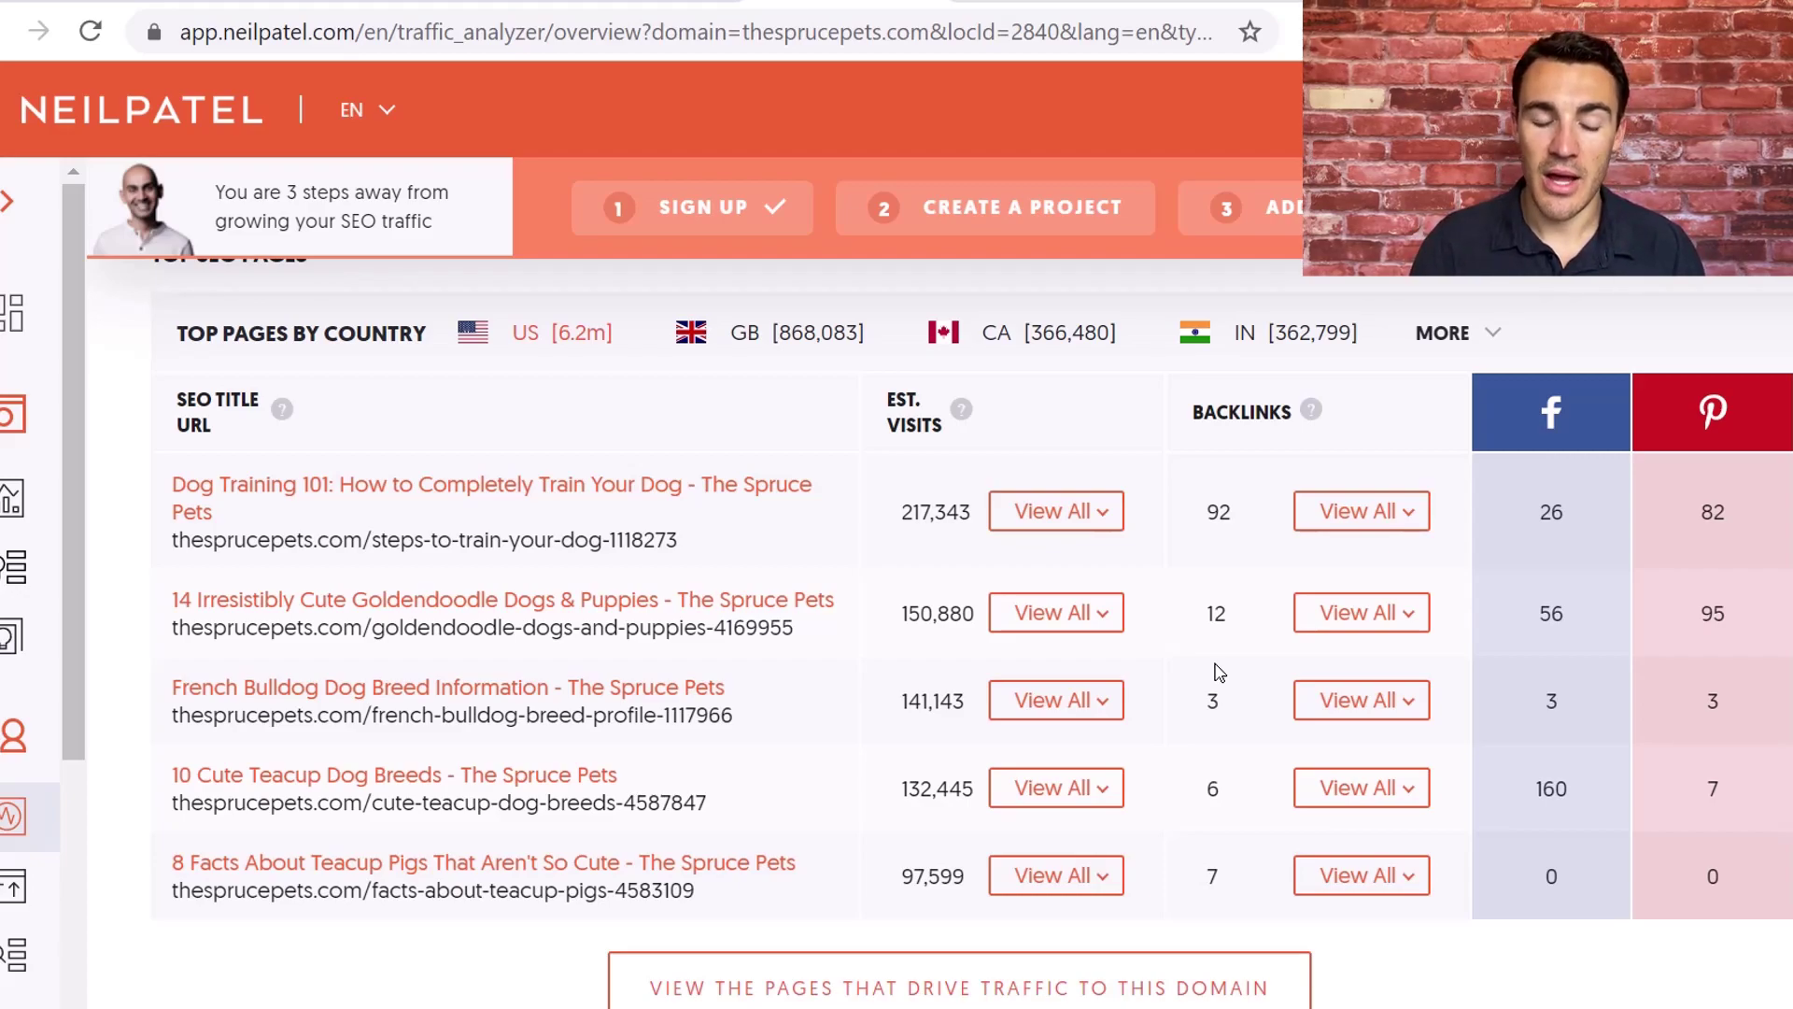
{"action": "scroll", "coordinate": [1219, 671], "scroll_direction": "up", "scroll_amount": 10}
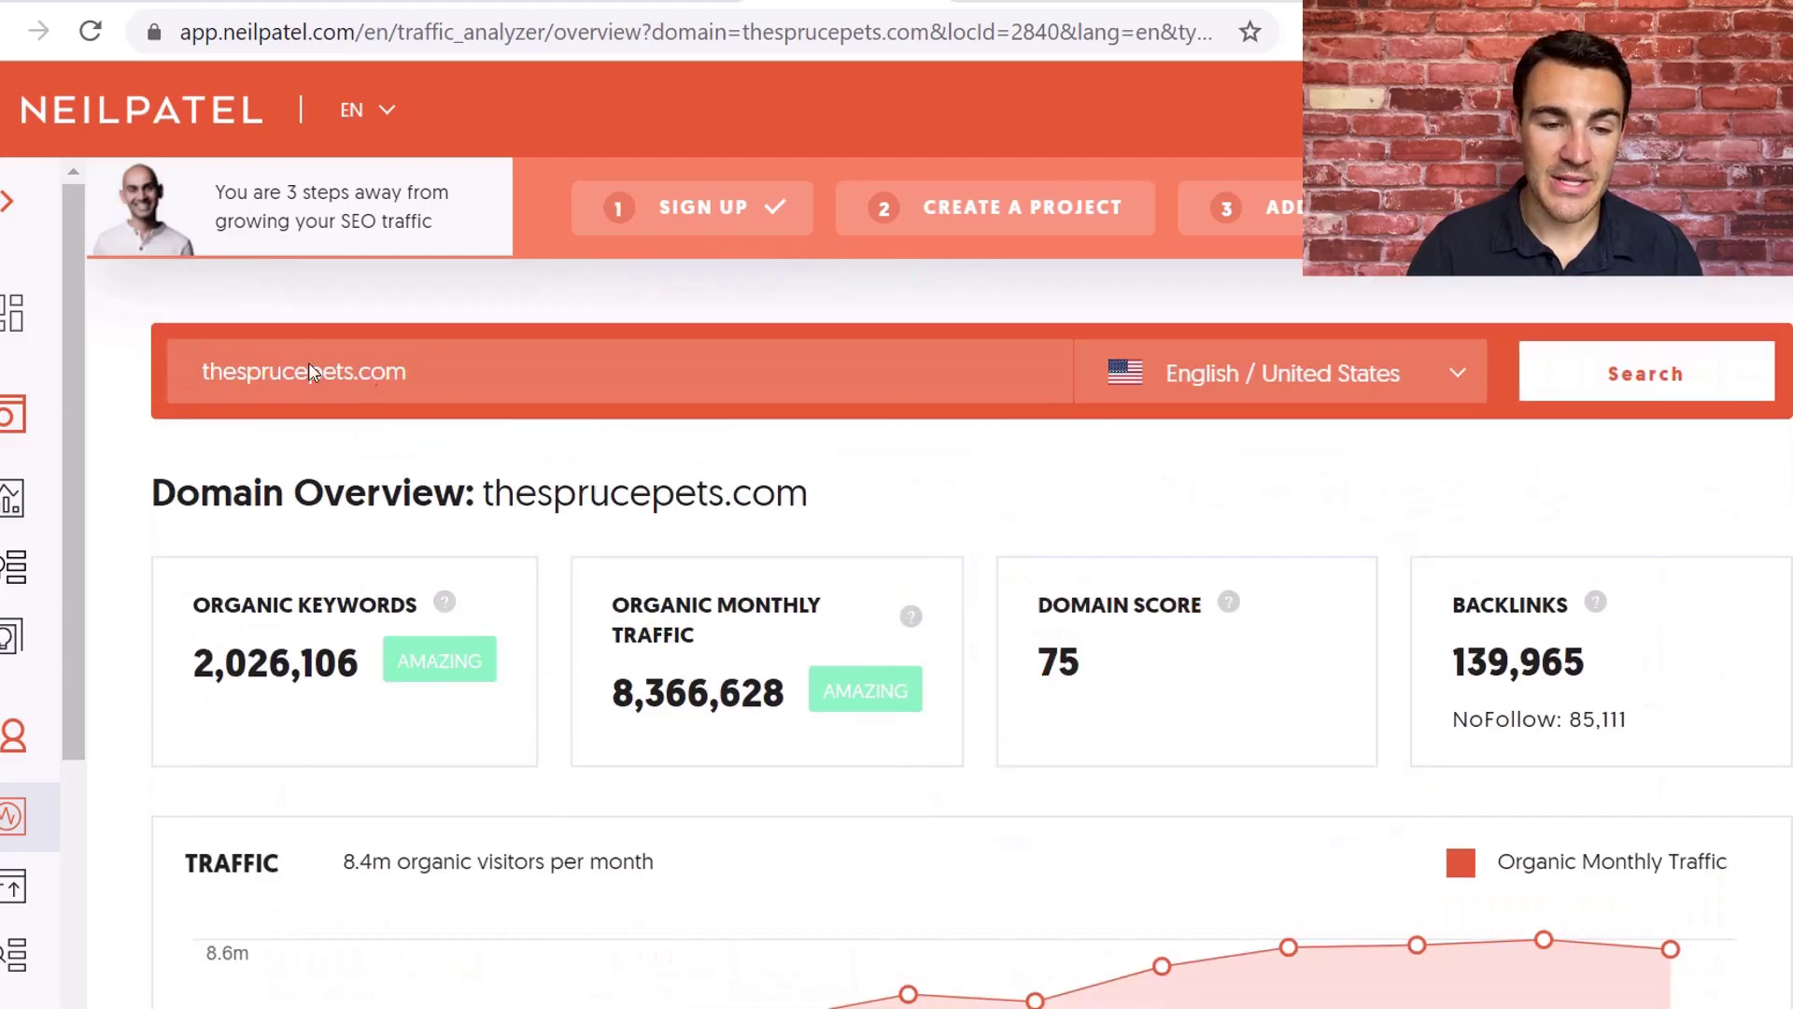